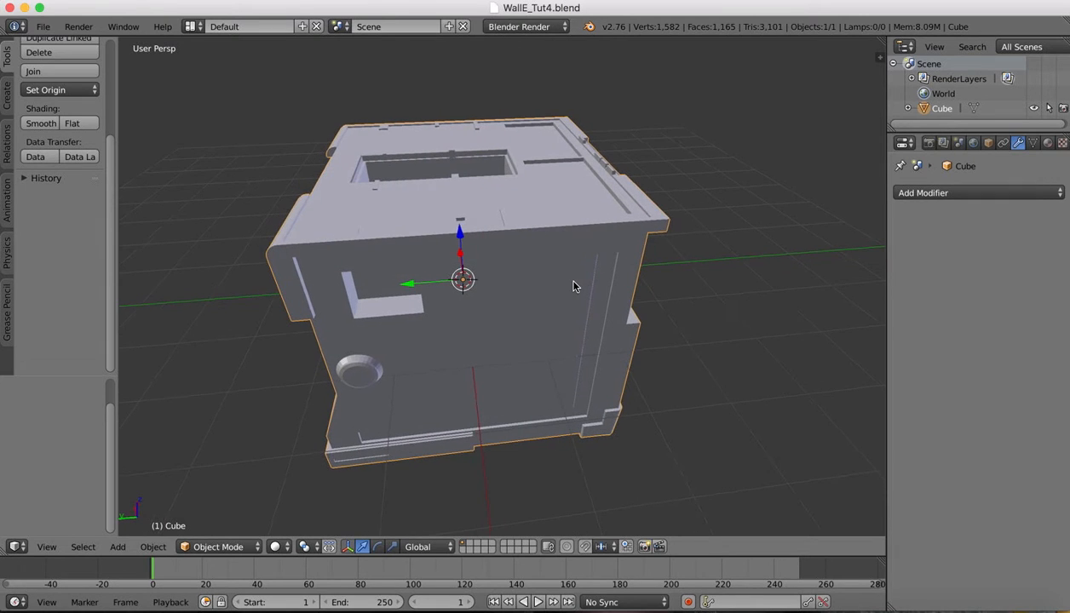
pyautogui.hscroll(-5, 574, 286)
# Orbit around WALL-E's box body, then bring up walle basic.jpg in Preview
pyautogui.scroll(-3, 573, 286)
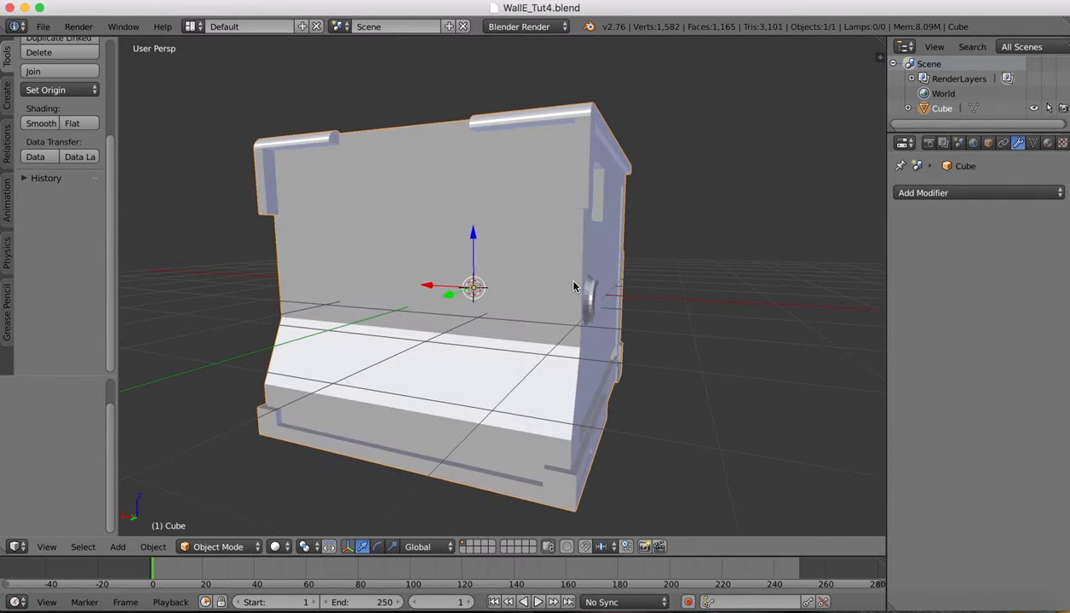
pyautogui.hscroll(5, 574, 287)
pyautogui.hscroll(5, 573, 287)
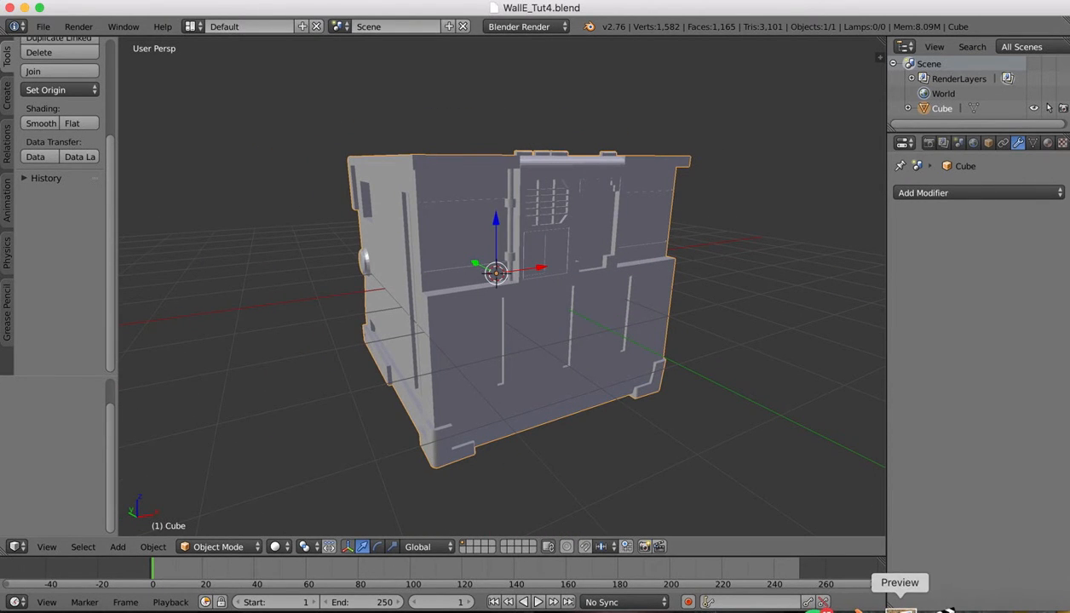
pyautogui.click(896, 610)
# Pan and zoom the reference image to study WALL-E's neck and top plate
pyautogui.scroll(-3, 602, 228)
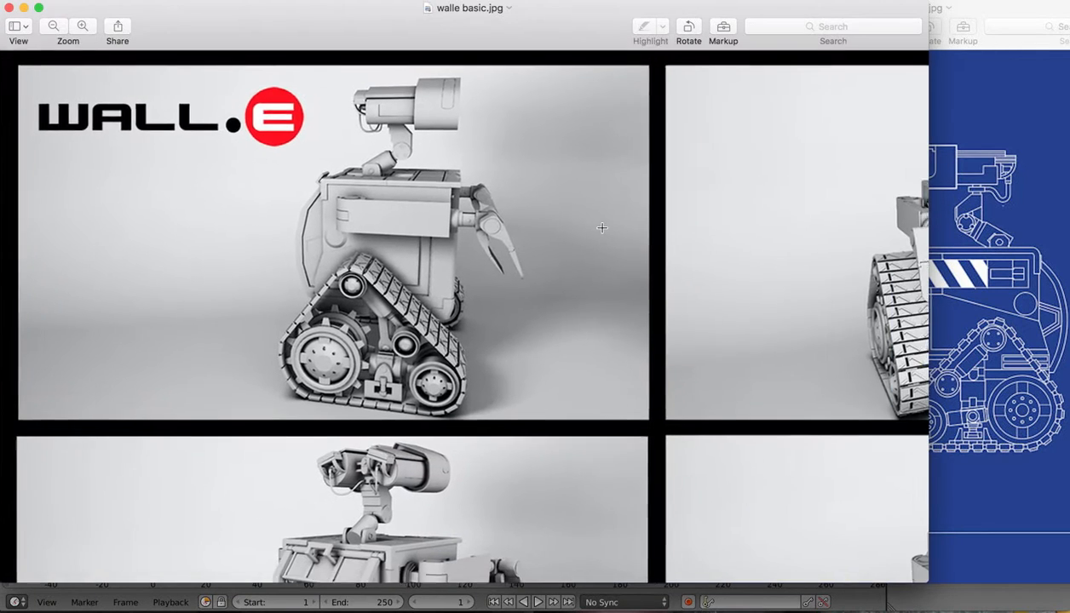
pyautogui.hscroll(3, 602, 228)
pyautogui.hscroll(5, 601, 228)
pyautogui.scroll(1, 622, 228)
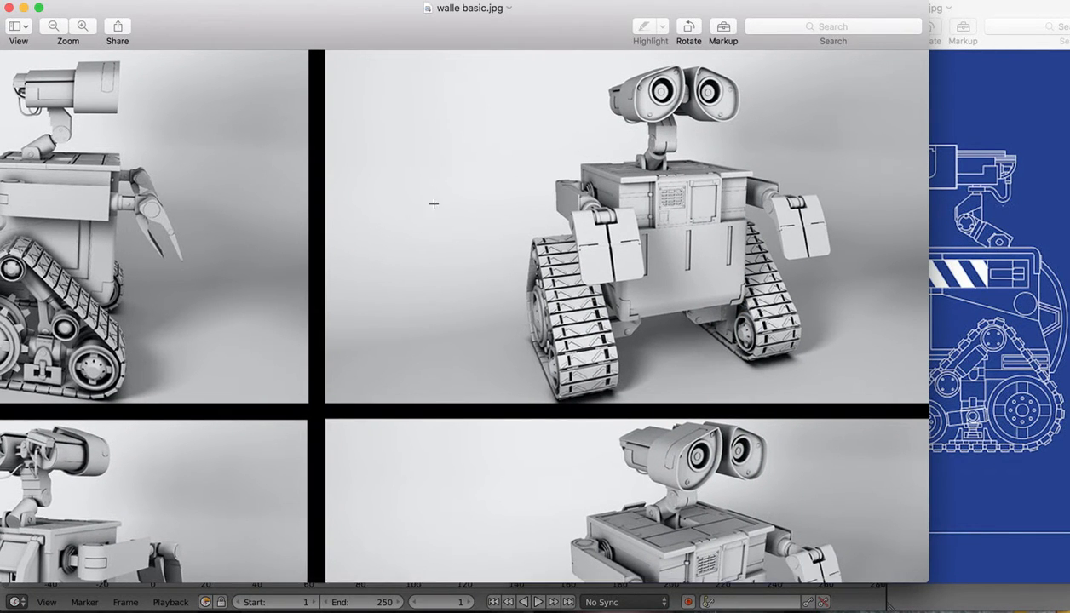
pyautogui.hscroll(-3, 59, 210)
pyautogui.scroll(1, 60, 209)
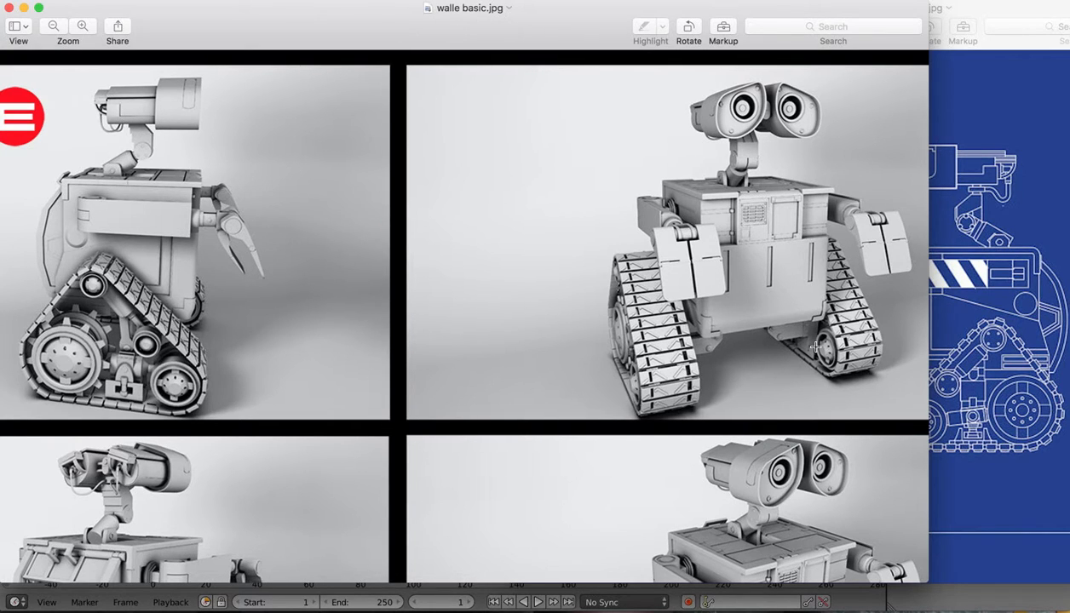
pyautogui.scroll(-5, 494, 447)
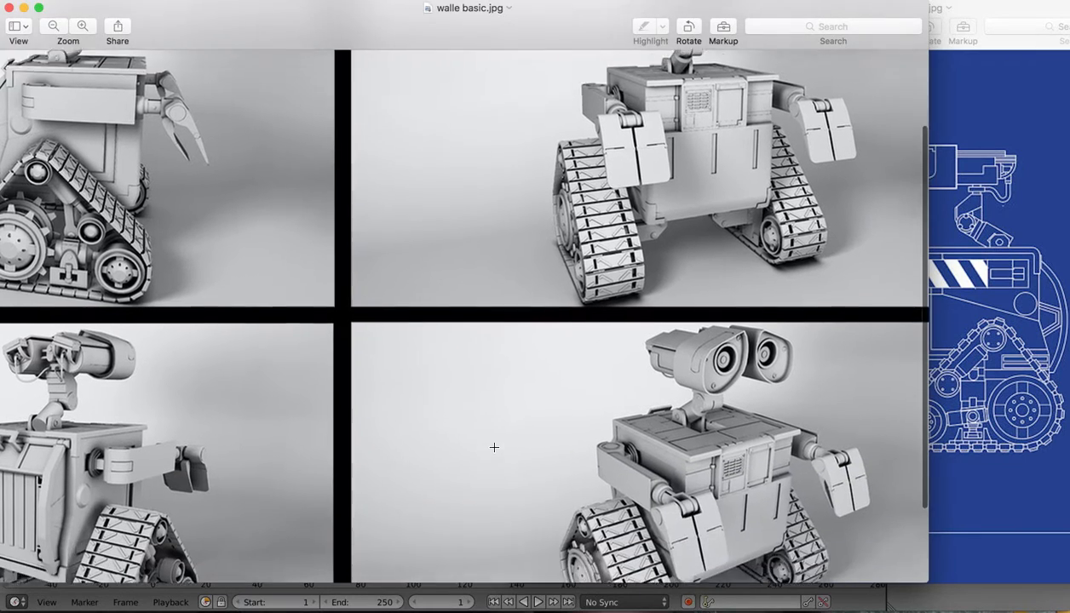
pyautogui.scroll(5, 718, 366)
pyautogui.scroll(3, 718, 366)
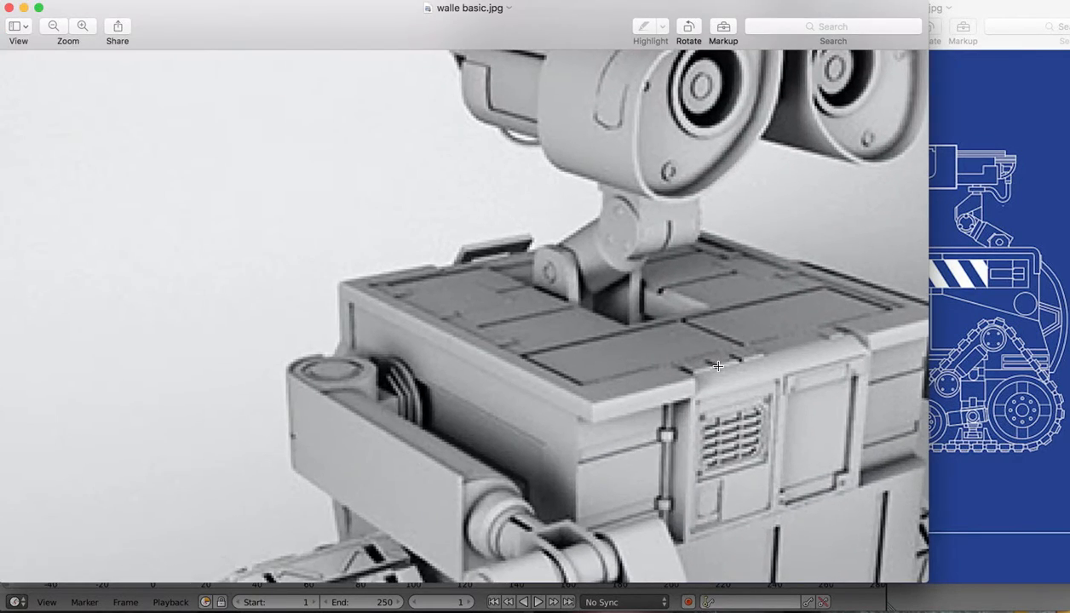
pyautogui.scroll(4, 718, 366)
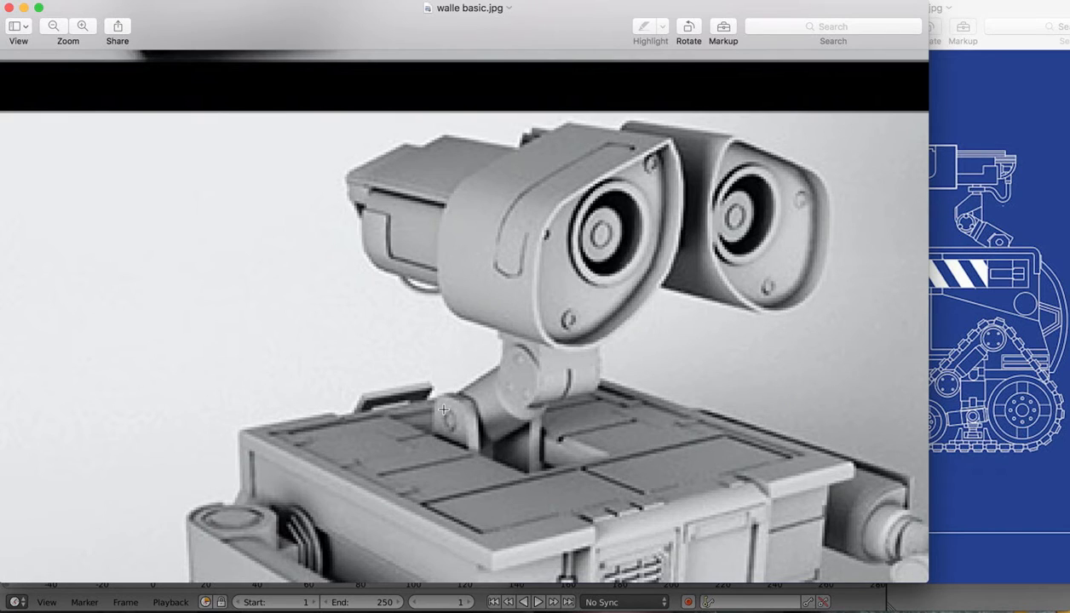
pyautogui.scroll(-3, 681, 480)
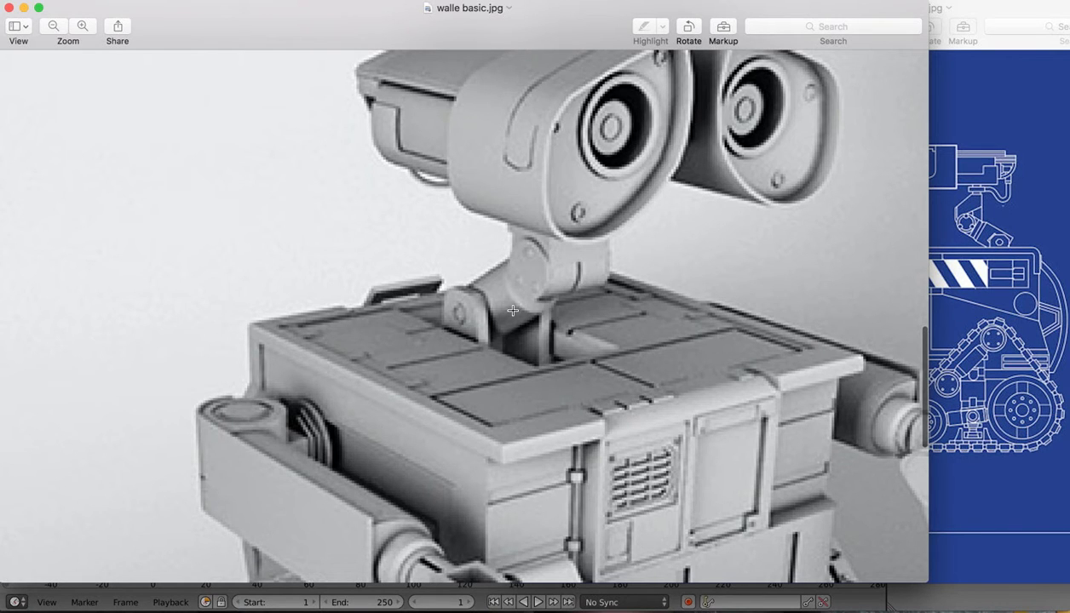
pyautogui.scroll(-5, 636, 362)
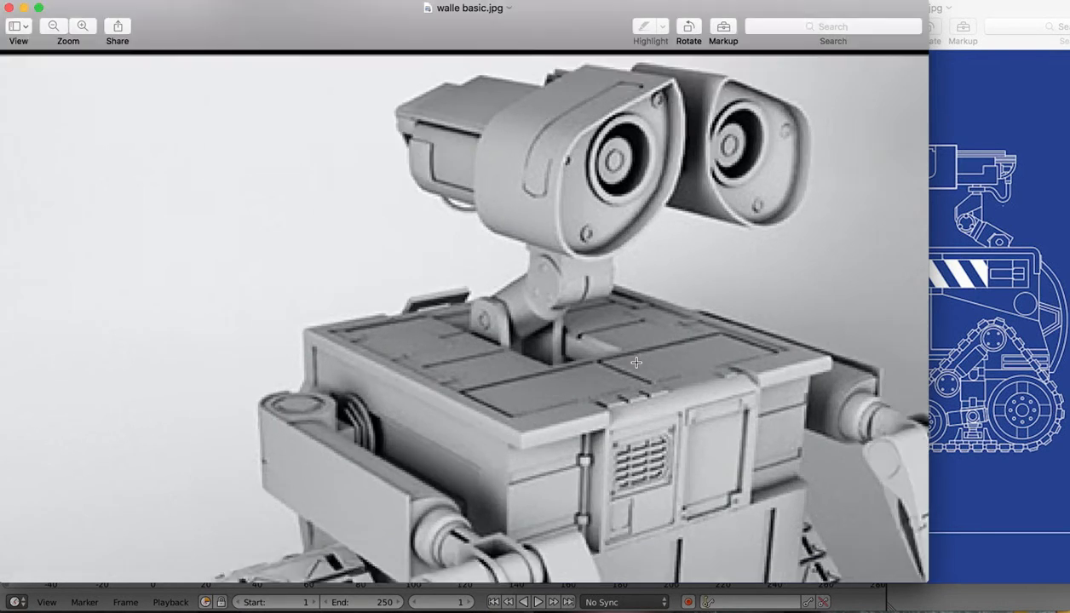
# Return to the Blender body model and orbit toward a top view
pyautogui.moveTo(928, 609)
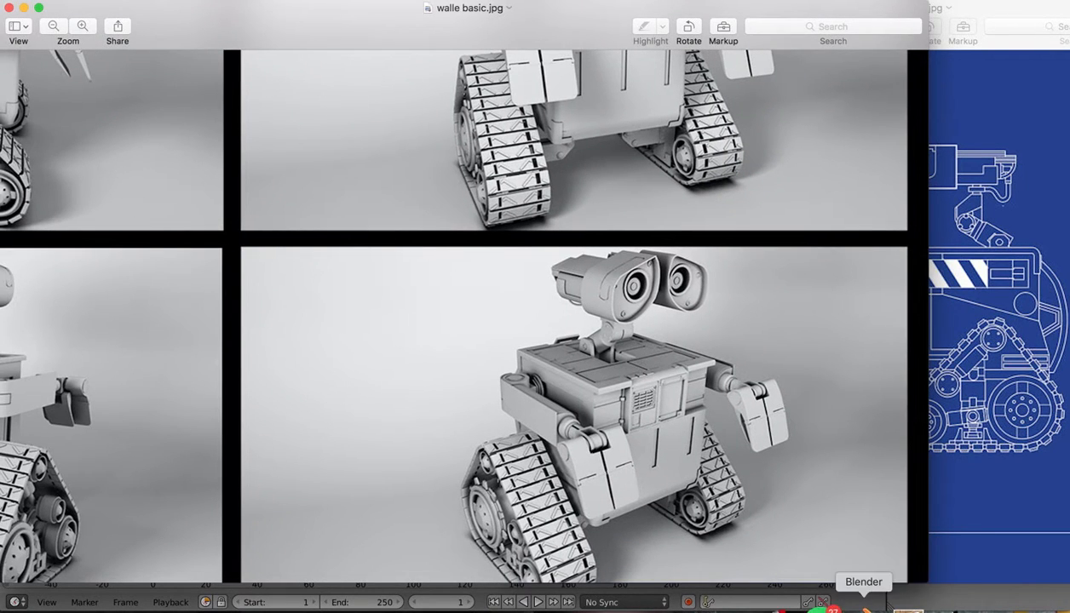
pyautogui.click(862, 610)
pyautogui.moveTo(574, 147); pyautogui.dragTo(574, 150, button='middle')
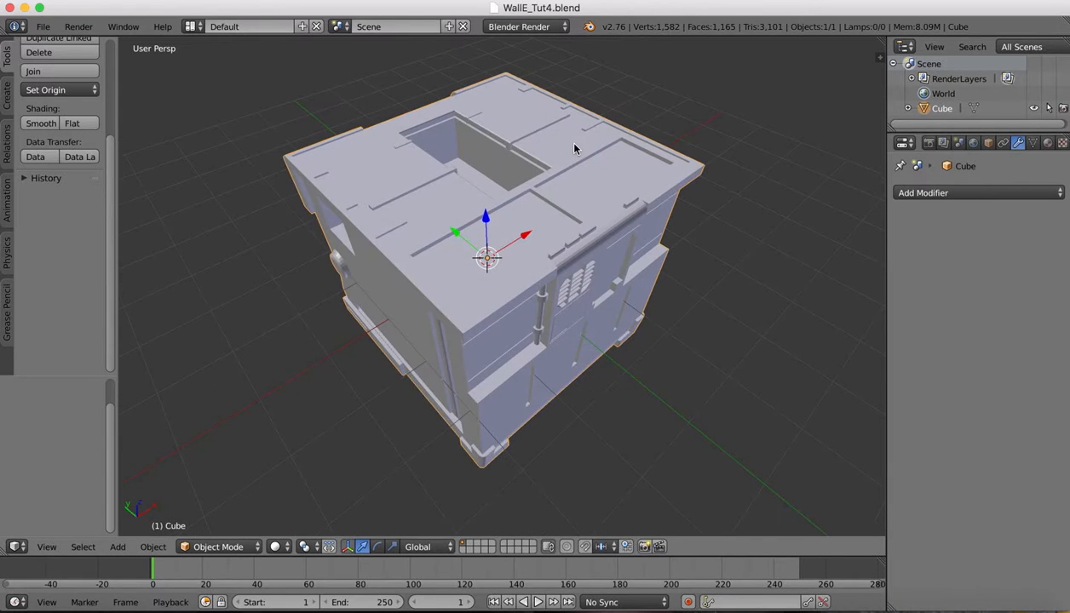
# Add a cube, raise it above the body, and scale it to 0.354
pyautogui.click(7, 92)
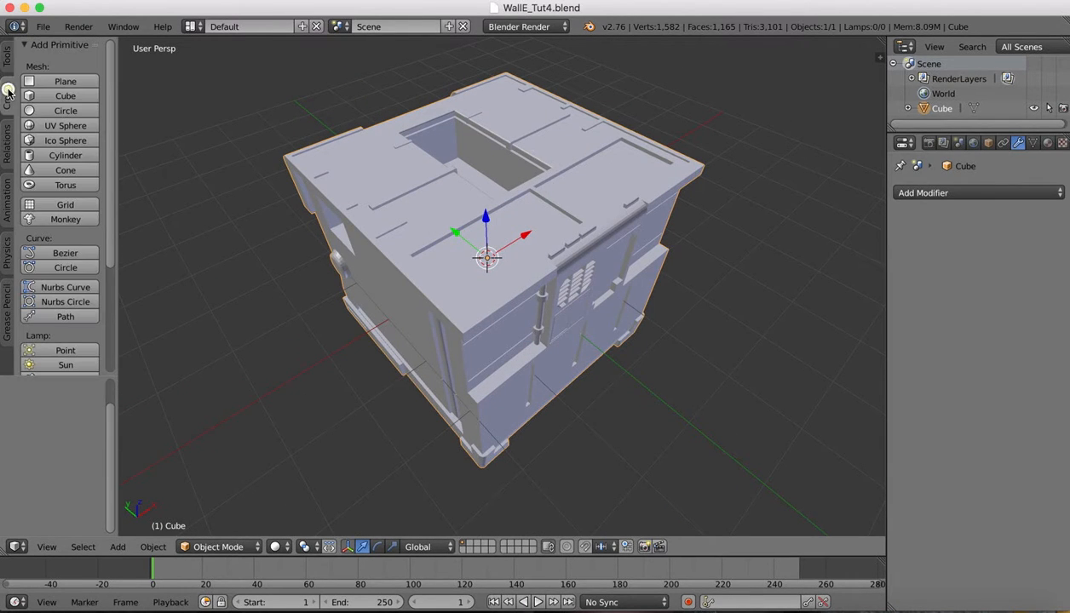
pyautogui.click(77, 98)
pyautogui.moveTo(486, 221); pyautogui.dragTo(480, 105)
pyautogui.press('s')
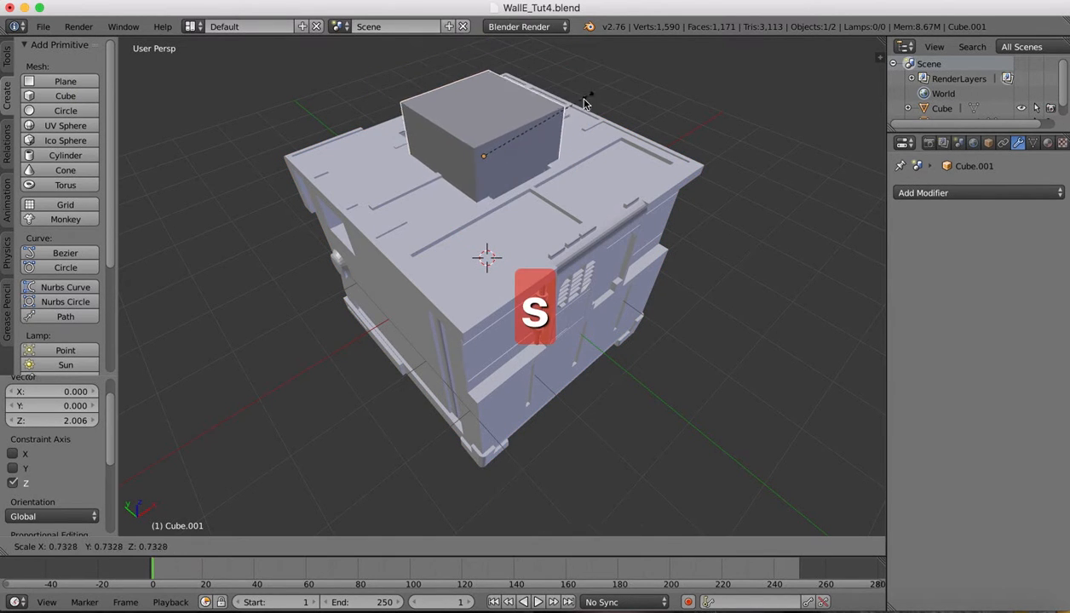
pyautogui.click(604, 140)
# From a top view, move the cube along Y and X into the top opening
pyautogui.moveTo(605, 140); pyautogui.dragTo(394, 146, button='middle')
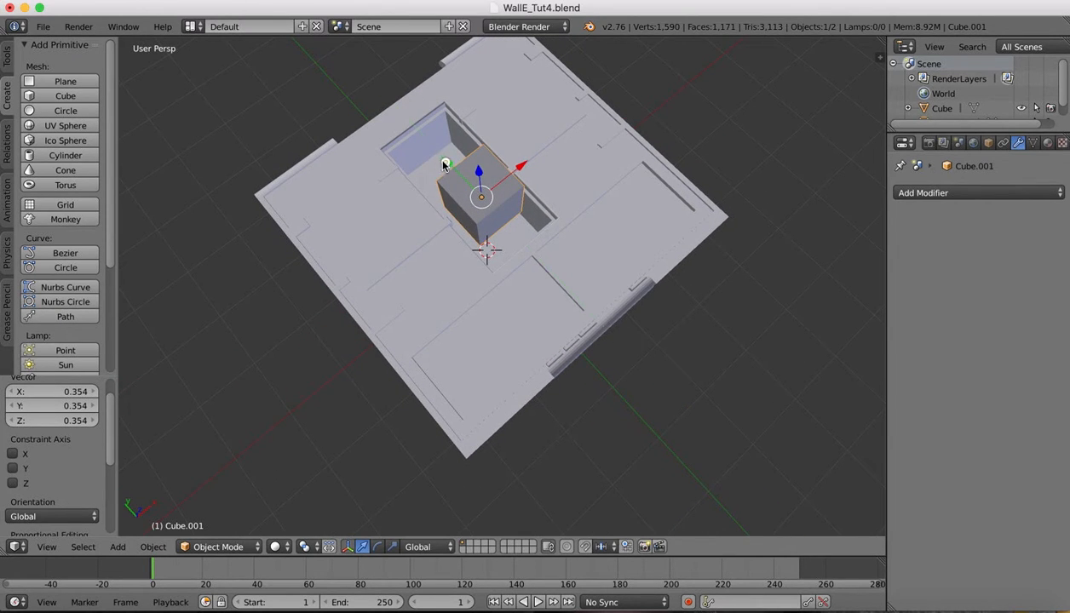
pyautogui.moveTo(444, 165); pyautogui.dragTo(425, 152)
pyautogui.moveTo(496, 153); pyautogui.dragTo(491, 159)
pyautogui.moveTo(656, 165); pyautogui.dragTo(656, 166, button='middle')
pyautogui.click(893, 610)
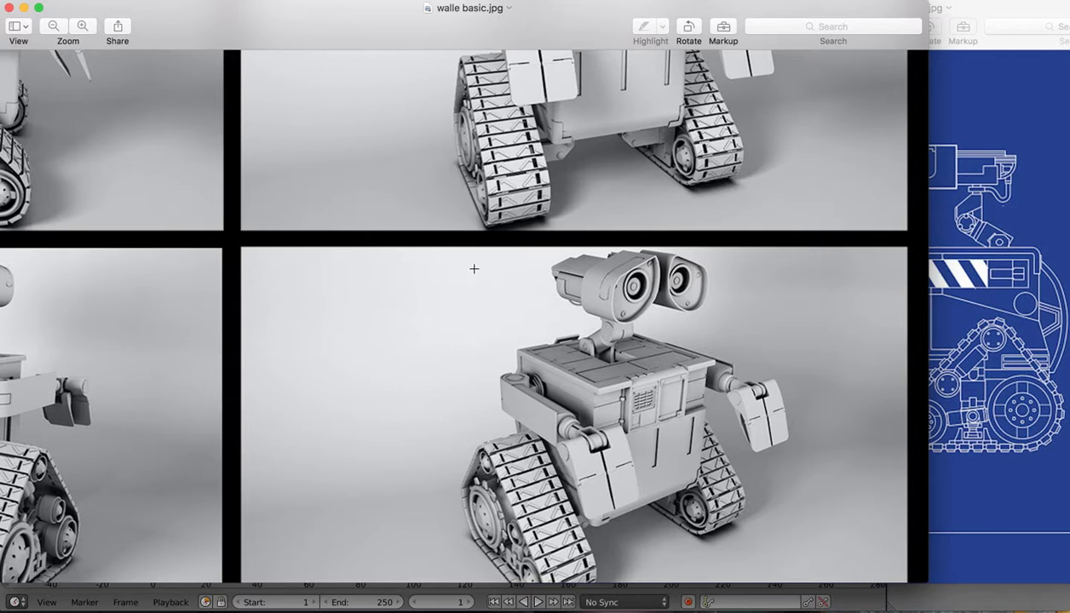
pyautogui.scroll(10, 327, 290)
pyautogui.hscroll(-5, 327, 290)
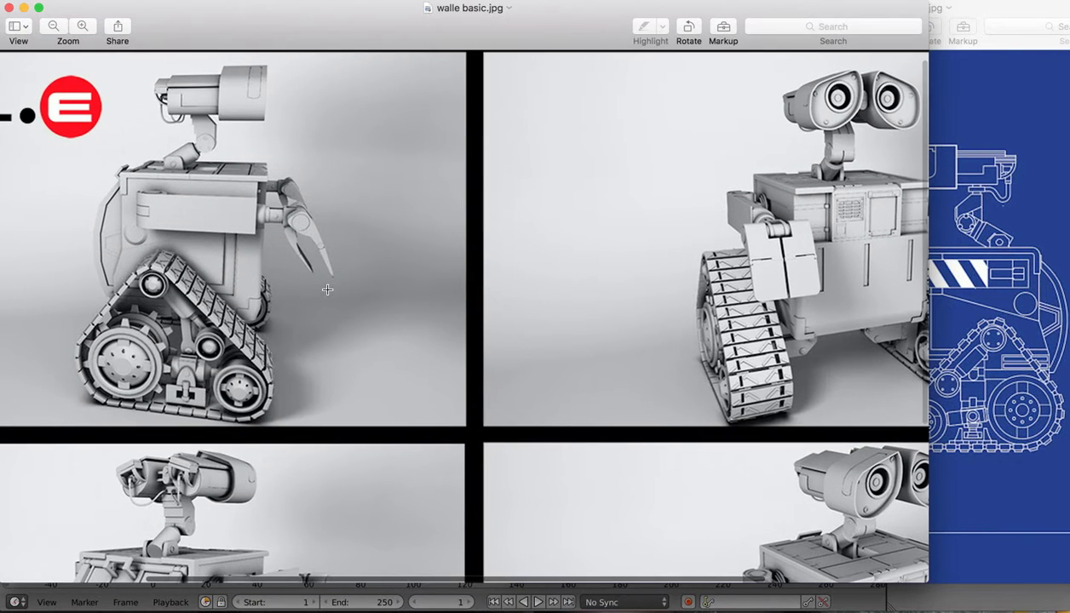
pyautogui.scroll(2, 267, 299)
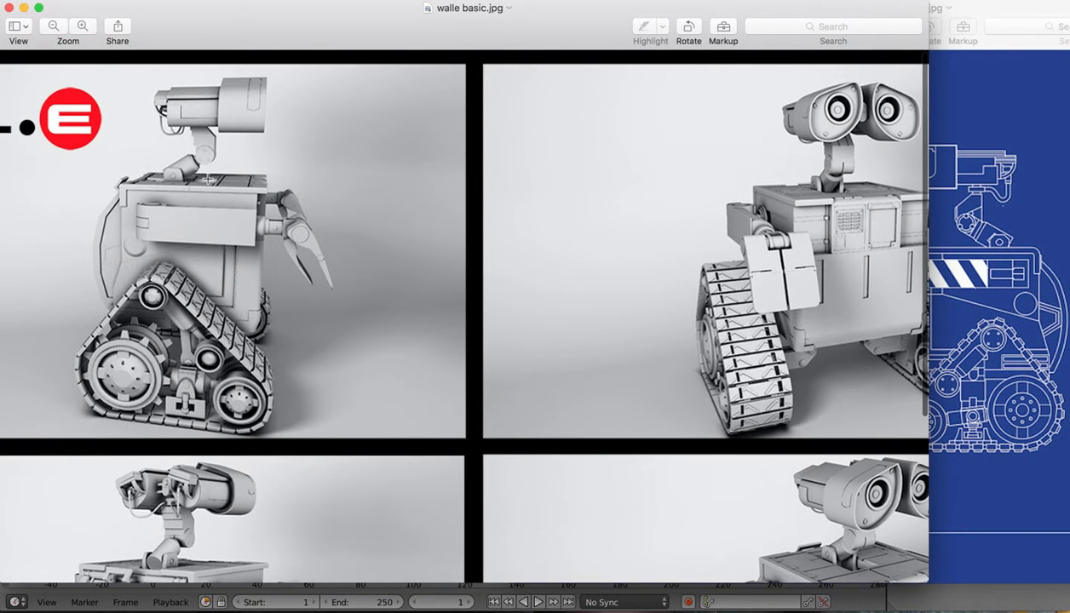
pyautogui.click(863, 609)
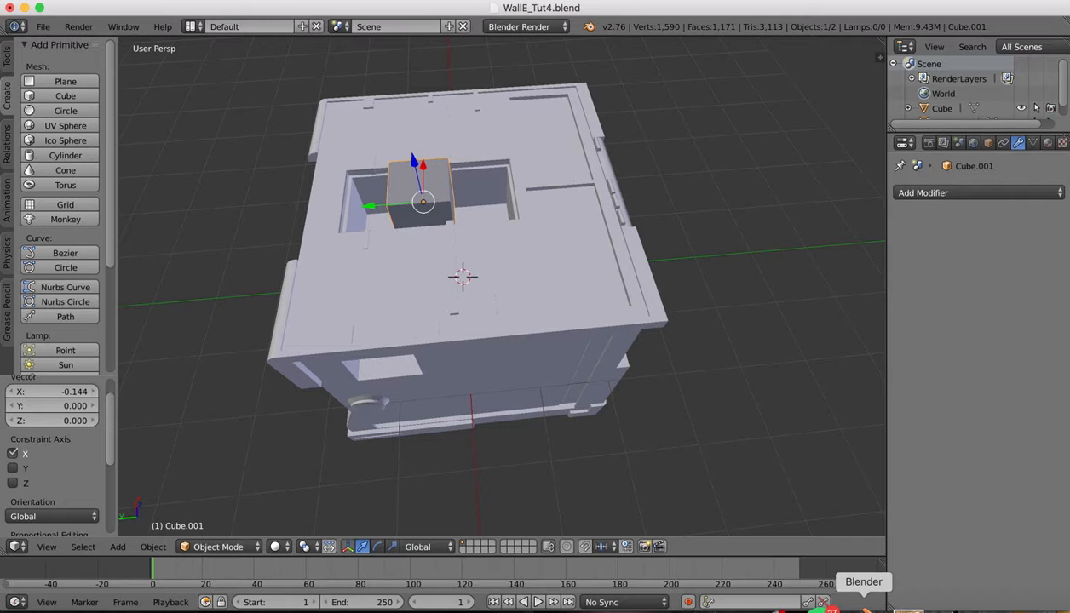
# Scale the small cube to 0.893 and reposition it along Y and X within the opening
pyautogui.press('s')
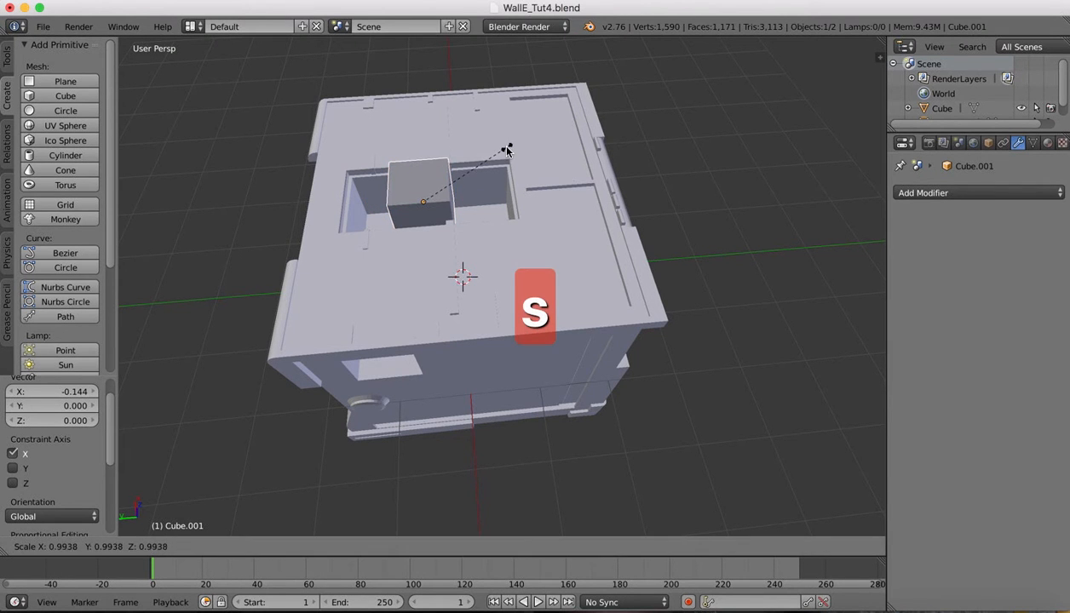
pyautogui.click(499, 155)
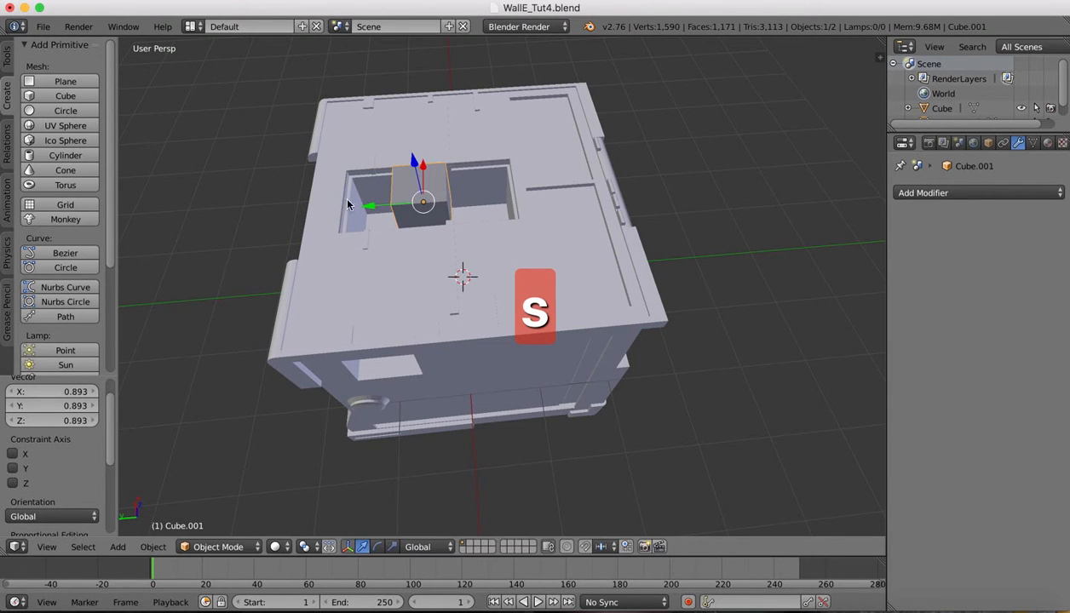
pyautogui.moveTo(371, 211); pyautogui.dragTo(358, 209)
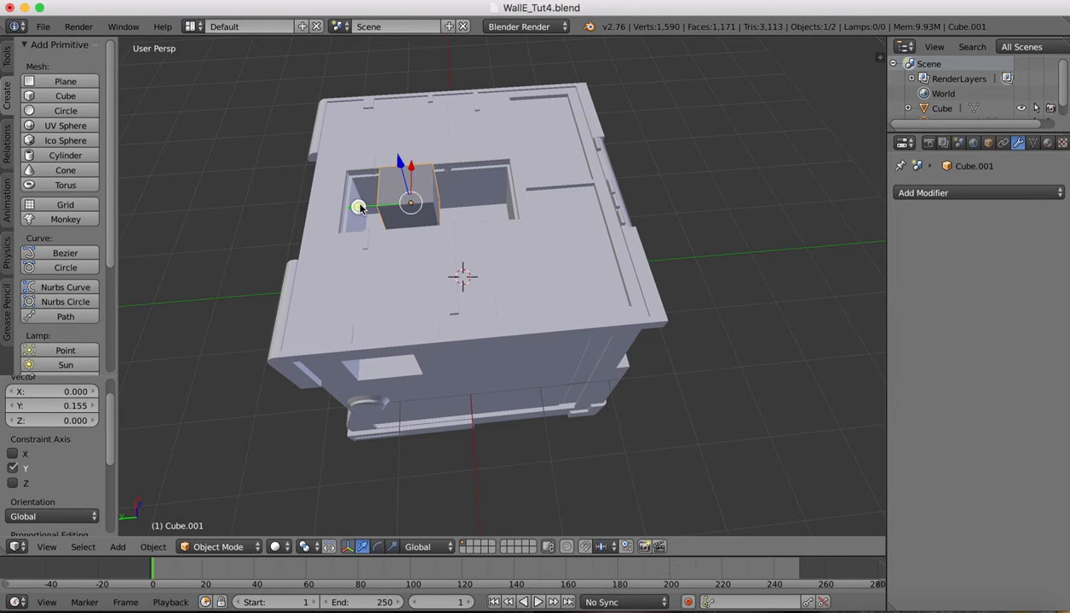
pyautogui.moveTo(414, 167); pyautogui.dragTo(410, 179)
# From a front view, narrow the cube along X to 0.281
pyautogui.moveTo(410, 179); pyautogui.dragTo(506, 150, button='middle')
pyautogui.press('s')
pyautogui.press('x')
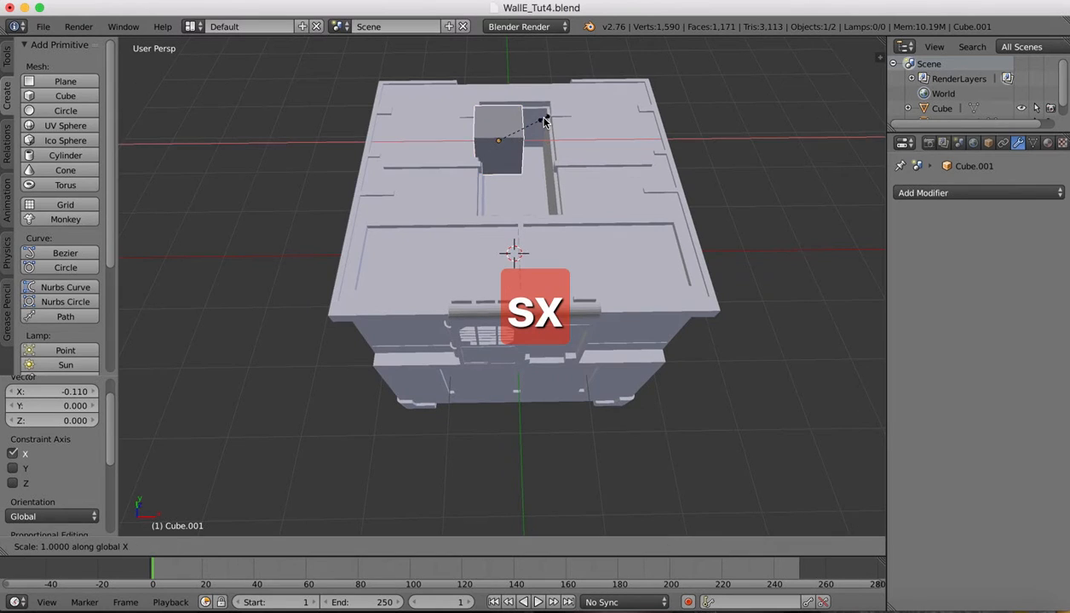
pyautogui.click(503, 130)
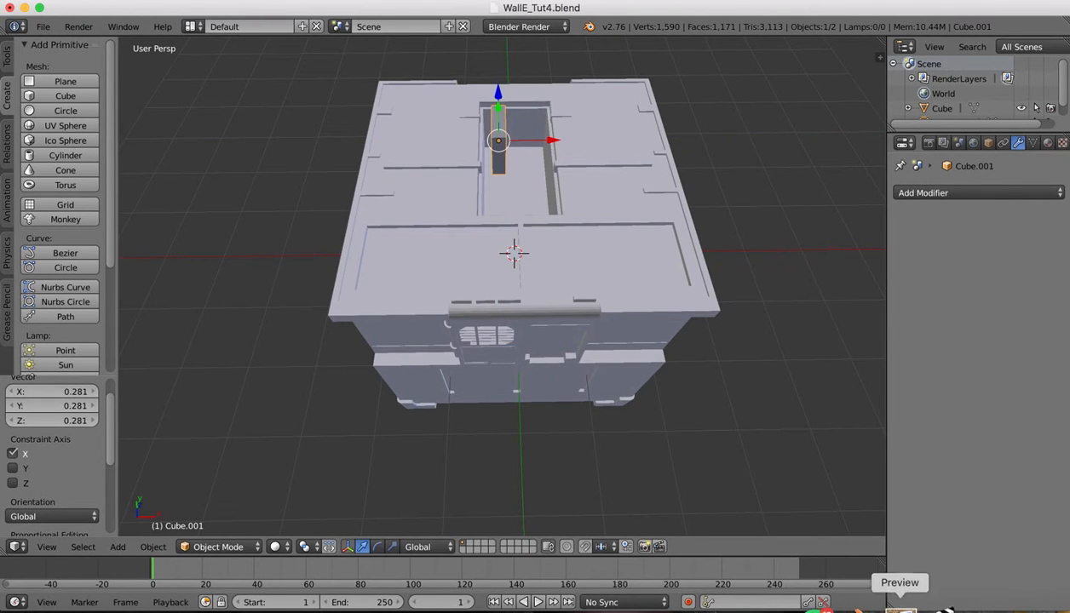
# Check the WALL-E reference image, then return to Blender
pyautogui.click(898, 605)
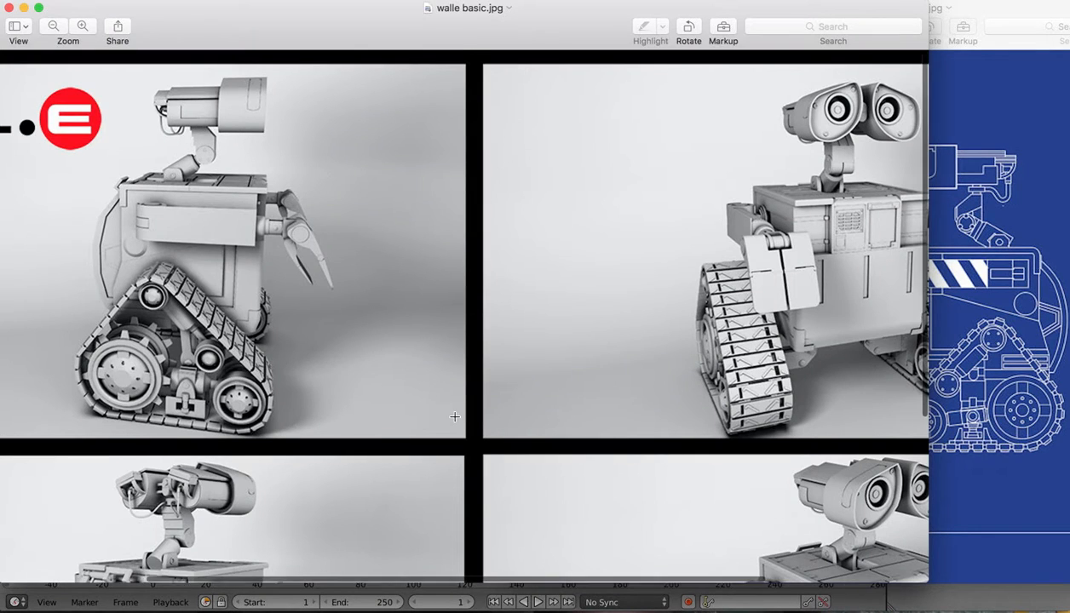
pyautogui.scroll(-2, 445, 408)
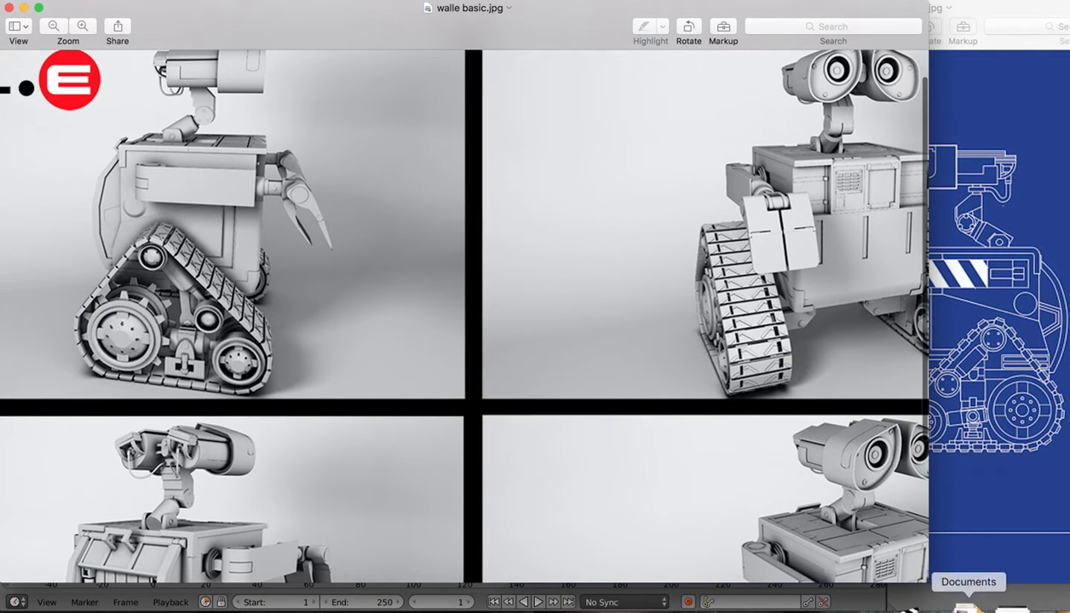
pyautogui.click(861, 603)
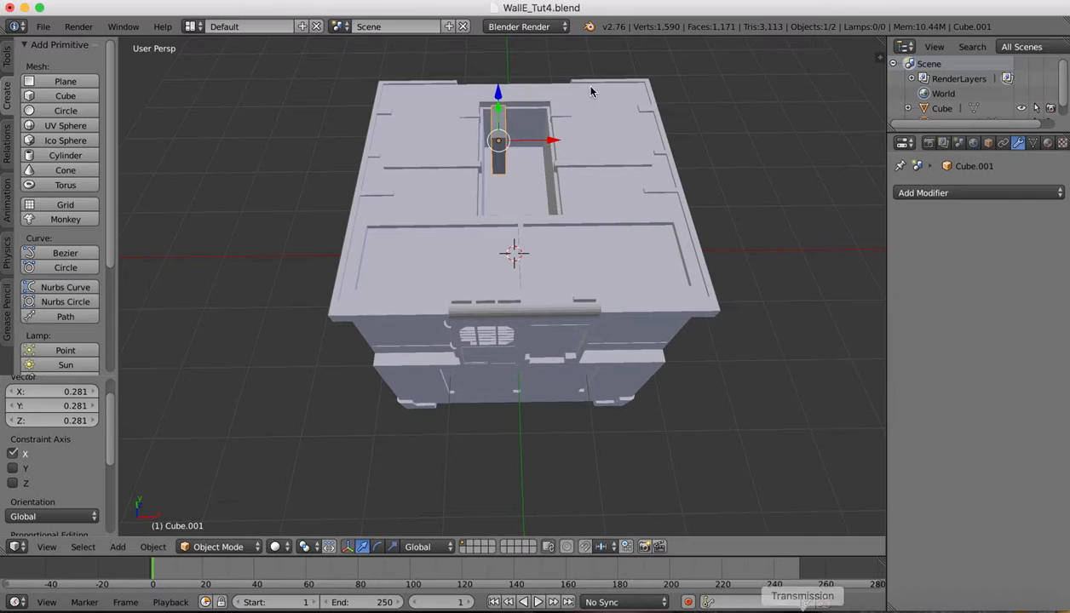
# Narrow the block further along X and slide it toward the opening's left edge
pyautogui.press('s')
pyautogui.press('x')
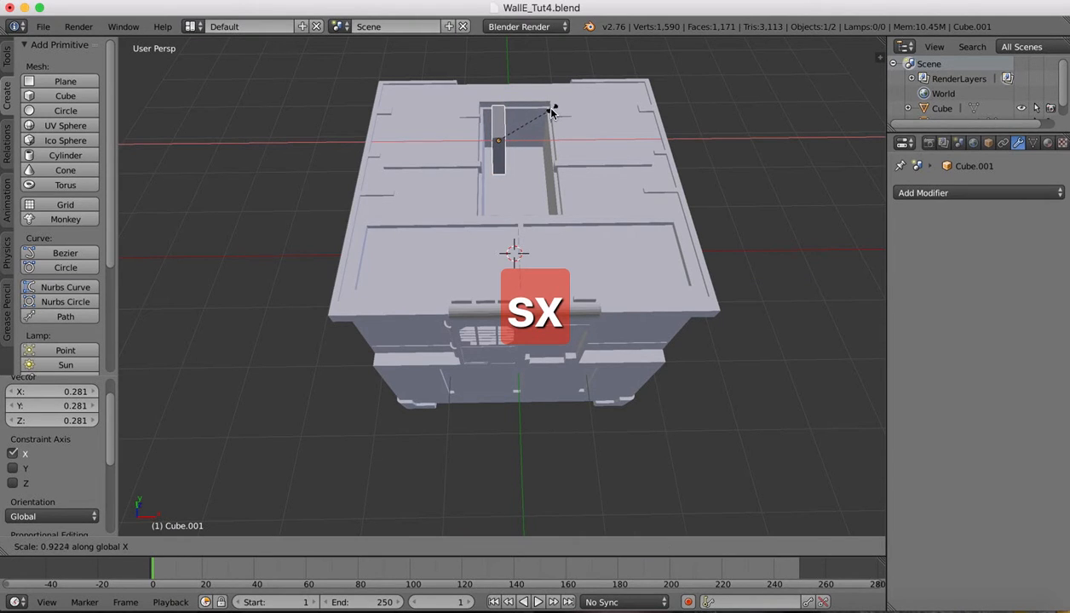
pyautogui.click(537, 119)
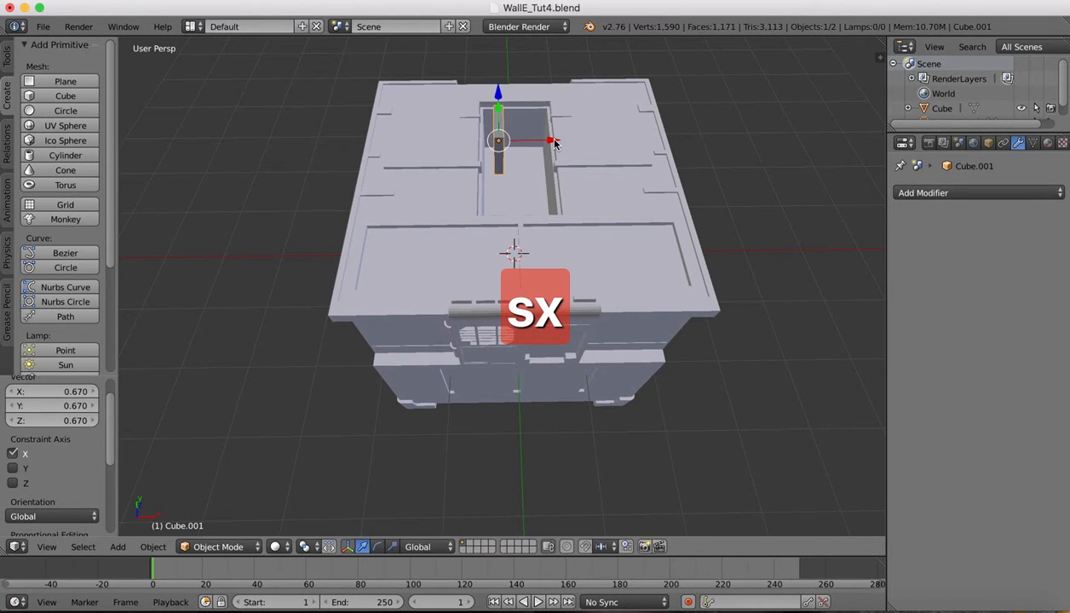
pyautogui.press('g')
pyautogui.press('x')
pyautogui.moveTo(539, 143); pyautogui.dragTo(536, 143)
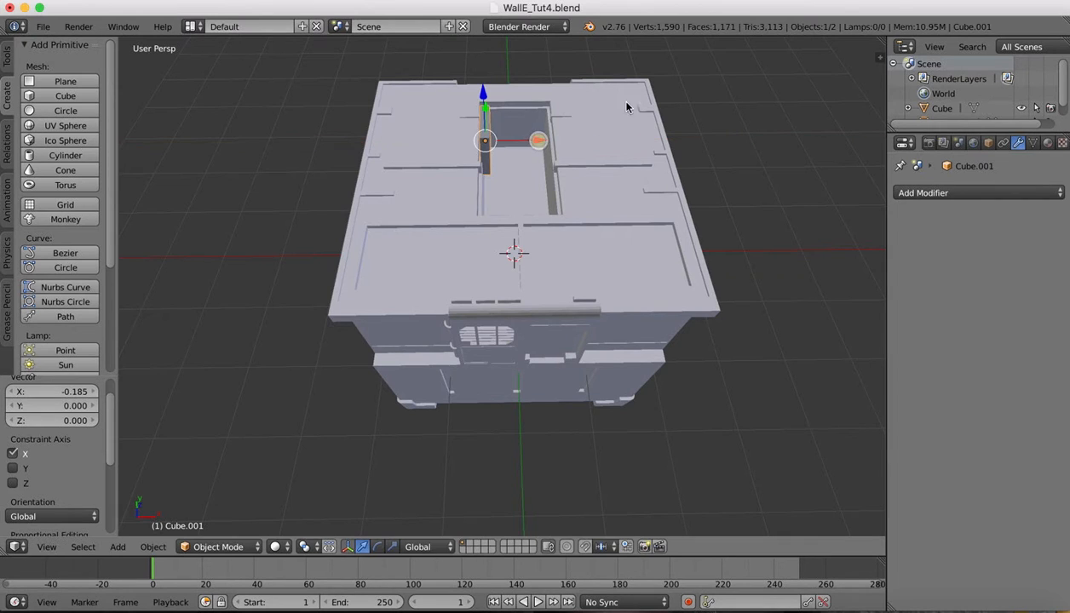
pyautogui.hscroll(-10, 639, 100)
pyautogui.scroll(-5, 639, 100)
pyautogui.scroll(5, 639, 99)
pyautogui.hscroll(4, 639, 100)
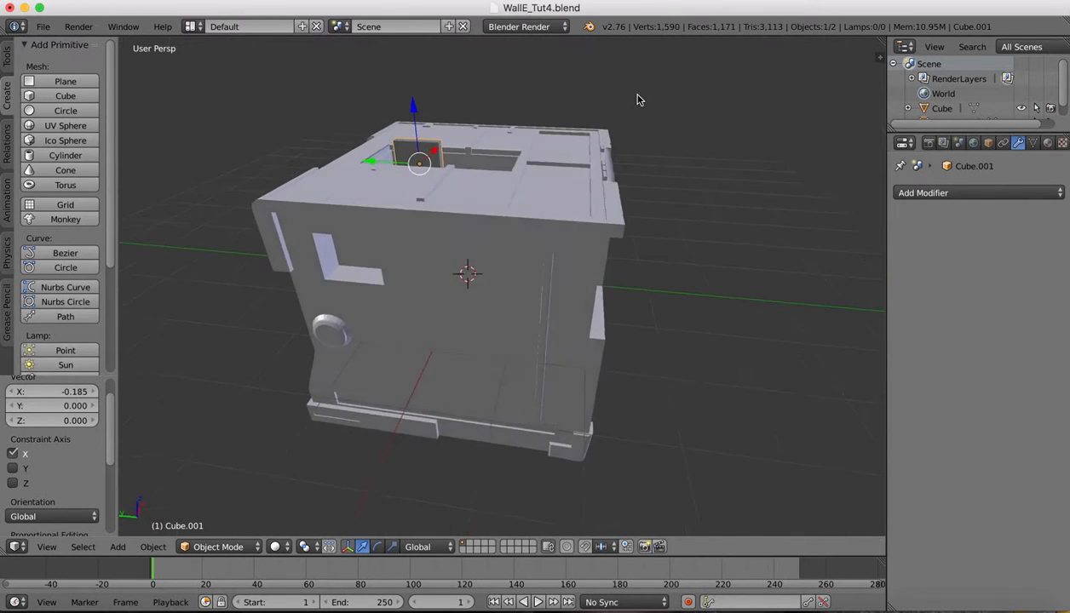
pyautogui.hscroll(-5, 639, 99)
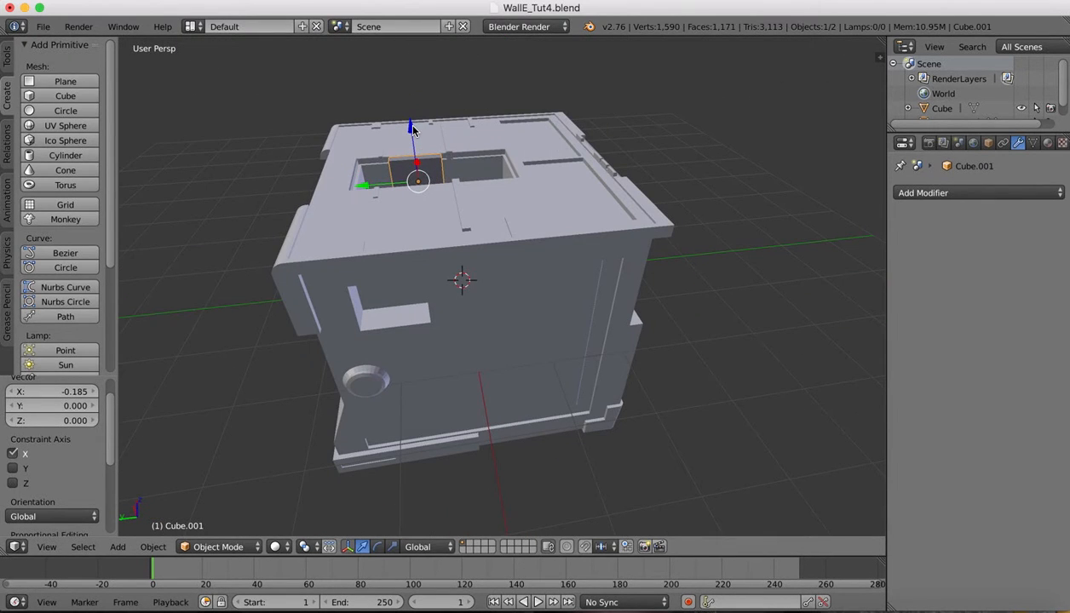
# Raise the block, stretch it taller along Z, and lower it into the opening
pyautogui.moveTo(411, 126); pyautogui.dragTo(408, 96)
pyautogui.hscroll(-8, 576, 116)
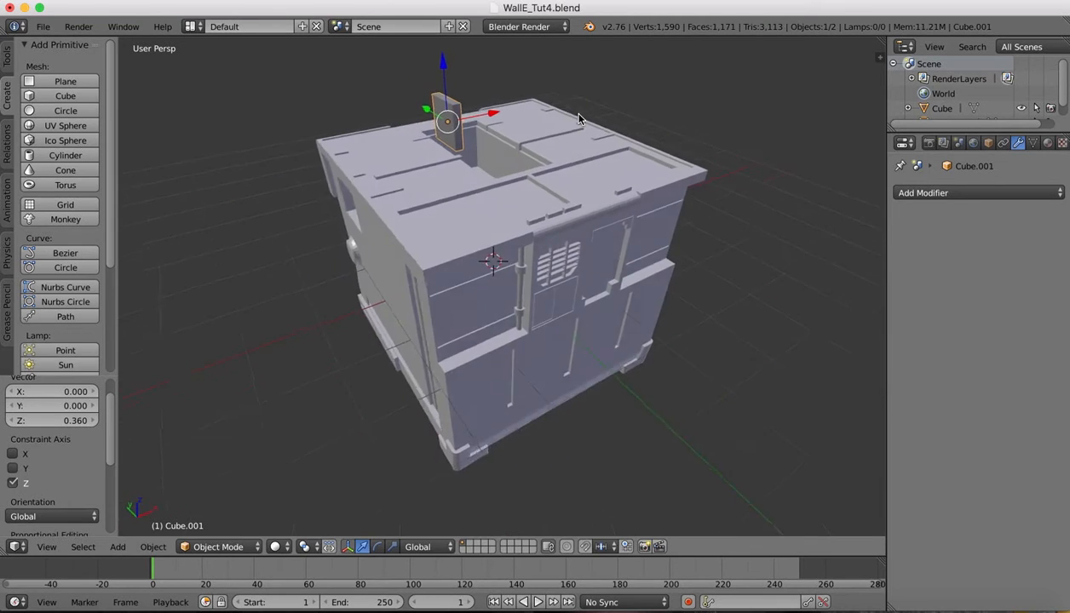
pyautogui.press('s')
pyautogui.press('z')
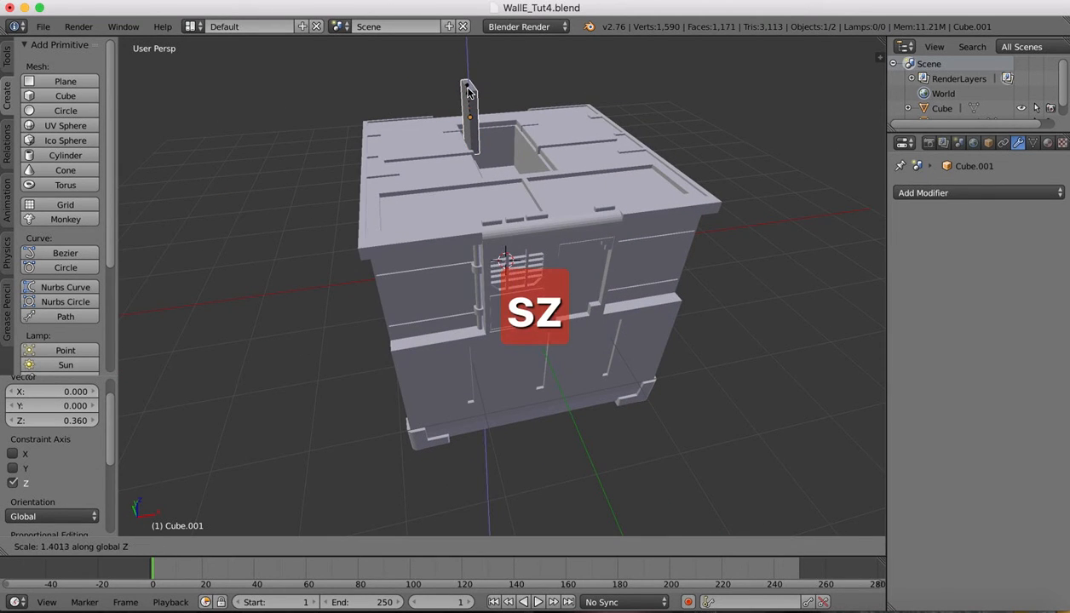
pyautogui.click(468, 86)
pyautogui.moveTo(467, 65); pyautogui.dragTo(466, 83)
pyautogui.hscroll(-1, 558, 85)
pyautogui.hscroll(-5, 558, 84)
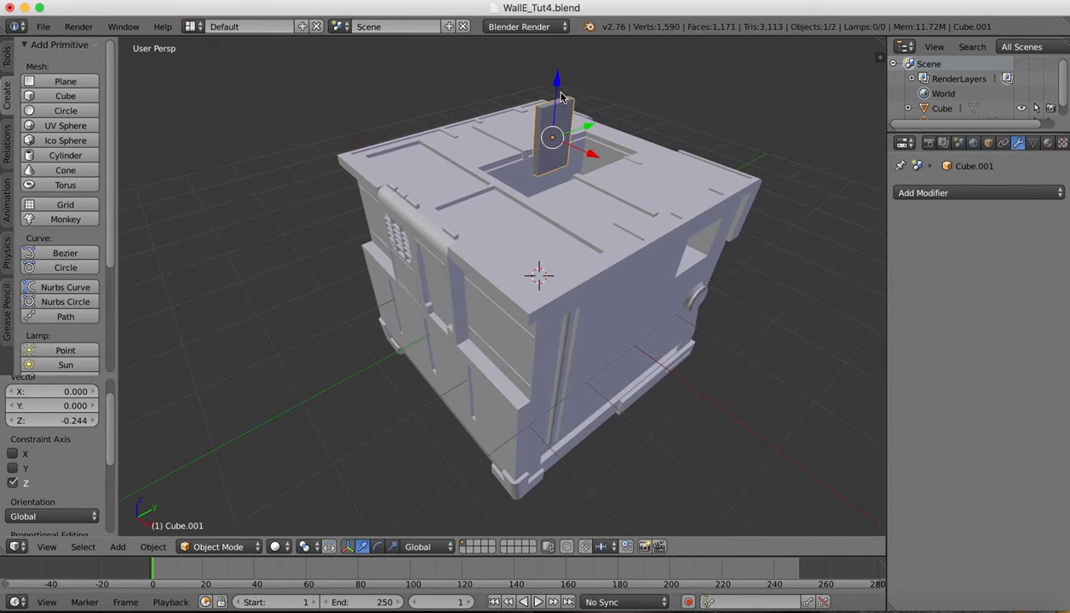
# Rescale the block along Z to 1.298 and lower it 0.149 into the opening
pyautogui.moveTo(556, 85); pyautogui.dragTo(554, 101)
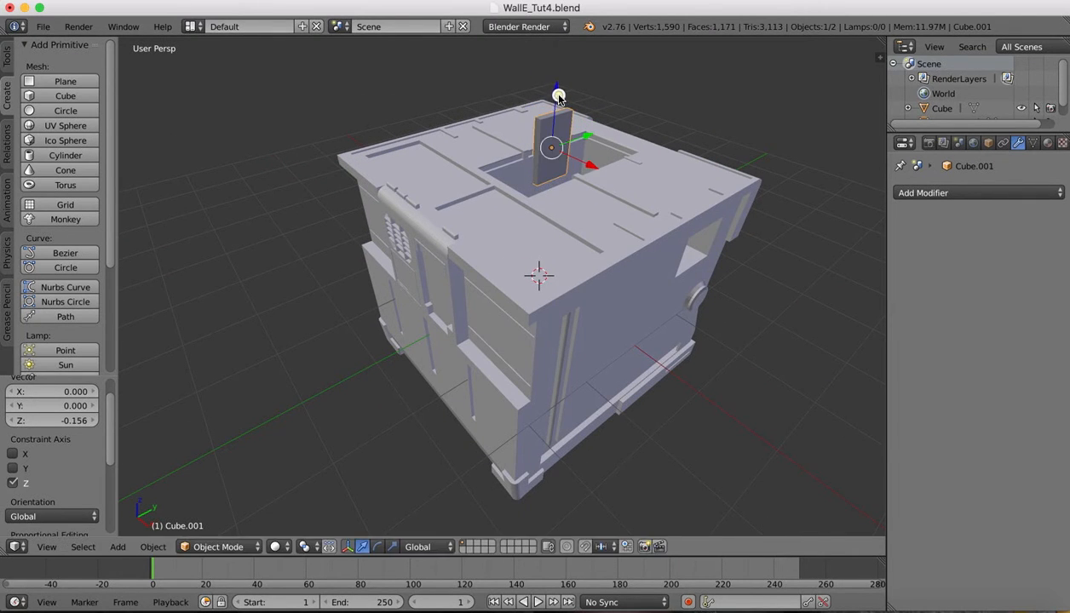
pyautogui.press('s')
pyautogui.press('z')
pyautogui.click(558, 92)
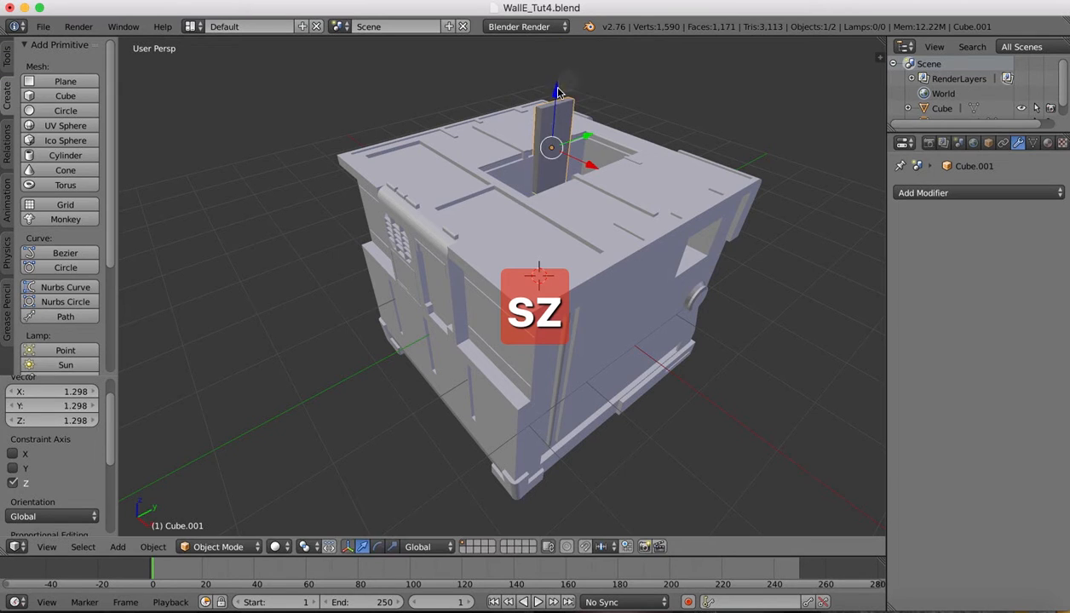
pyautogui.moveTo(557, 93); pyautogui.dragTo(545, 111)
# Inspect the seated block, then bring up the WALL-E reference photos
pyautogui.hscroll(-5, 569, 101)
pyautogui.hscroll(-2, 697, 117)
pyautogui.hscroll(10, 690, 116)
pyautogui.scroll(-5, 690, 116)
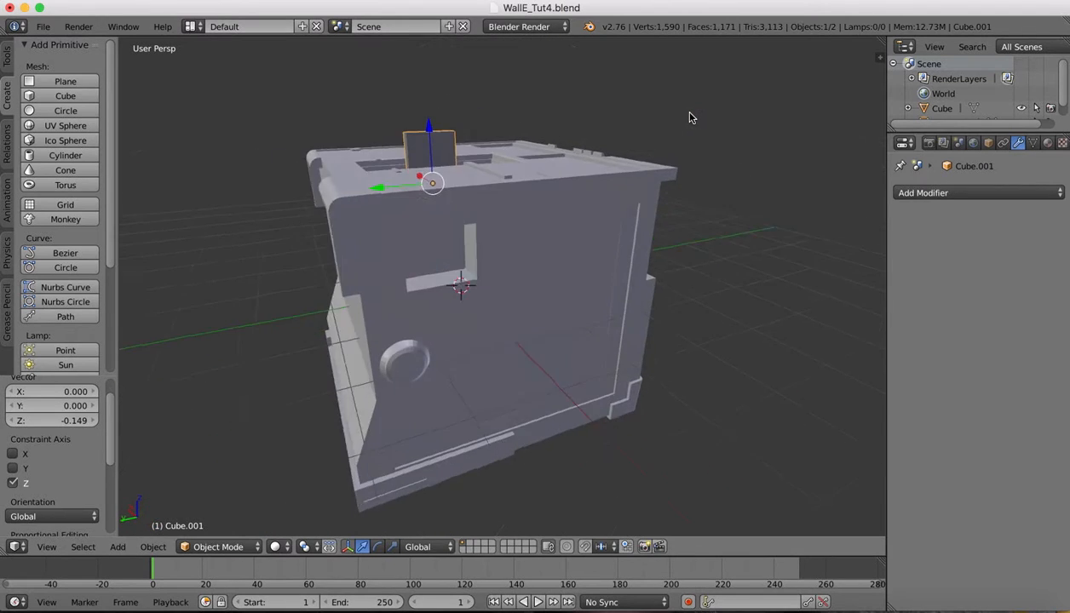
pyautogui.scroll(1, 689, 117)
pyautogui.moveTo(925, 611)
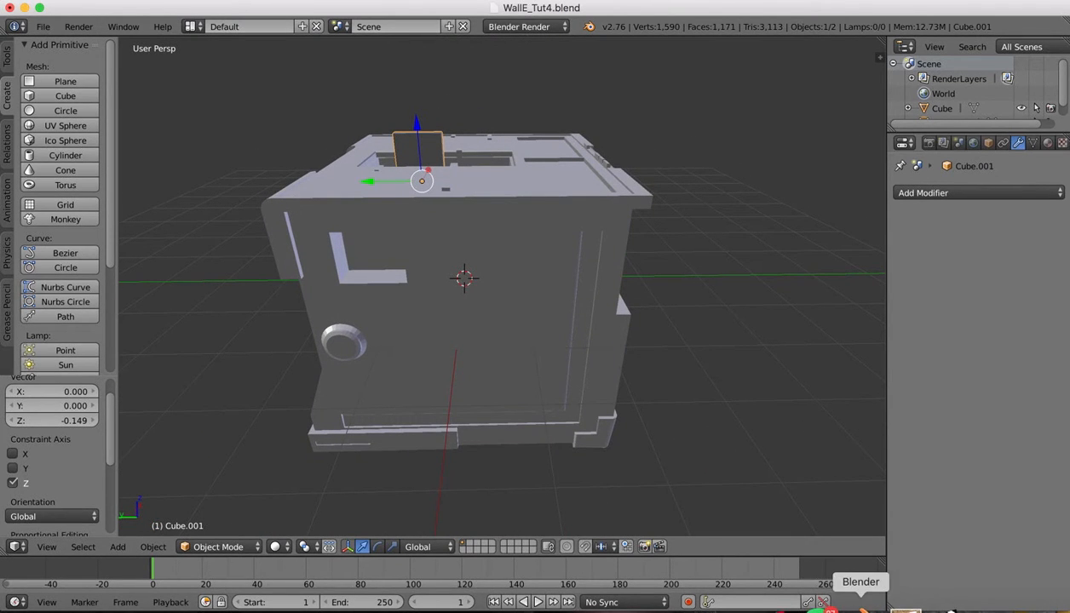
pyautogui.click(891, 609)
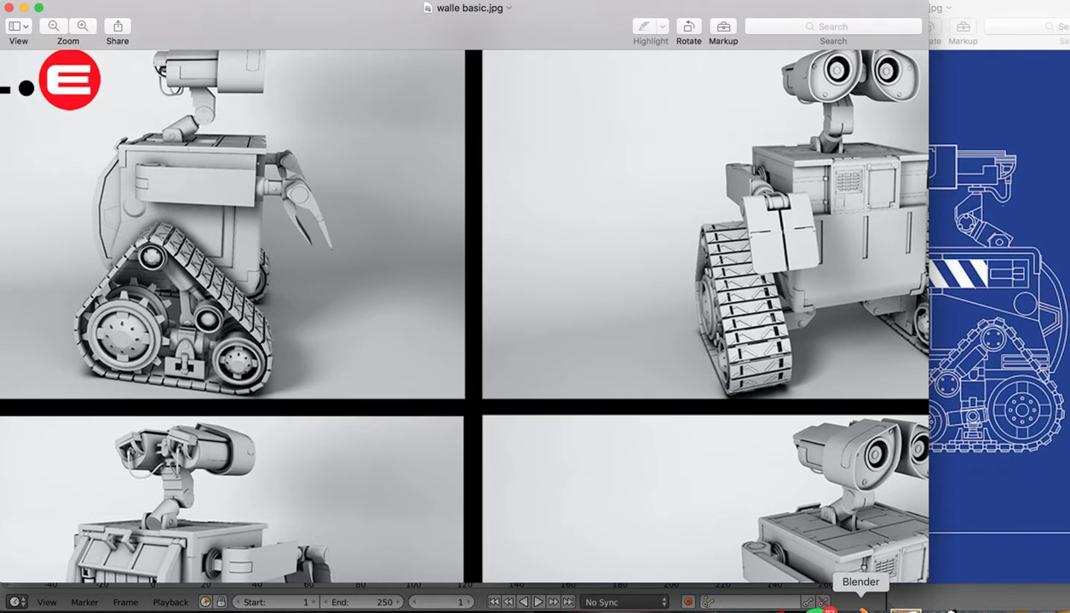
# Return to Blender and select the main body object
pyautogui.click(862, 607)
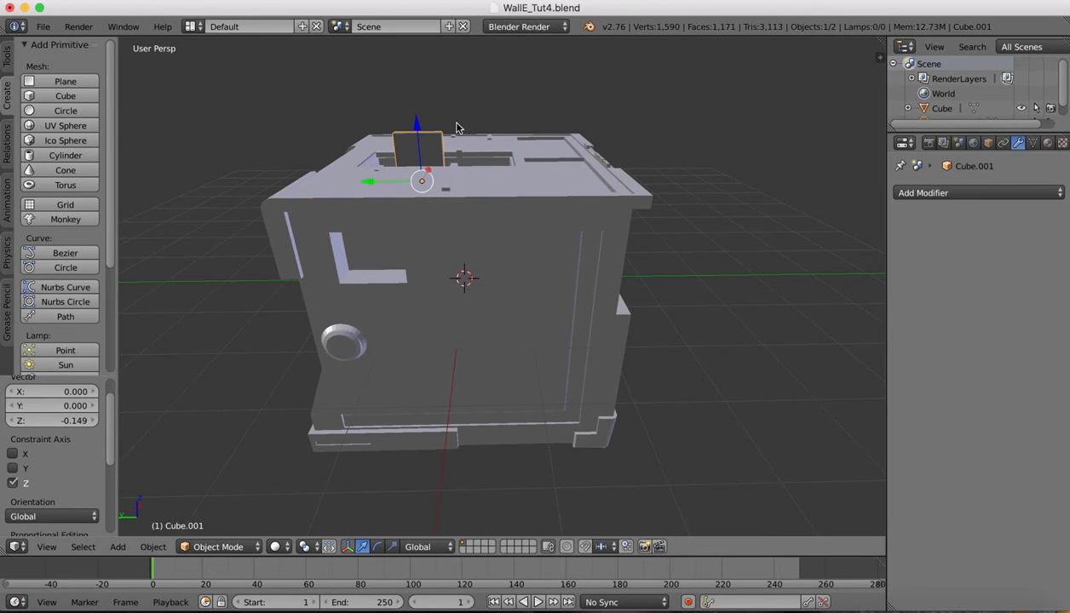
pyautogui.rightClick(536, 257)
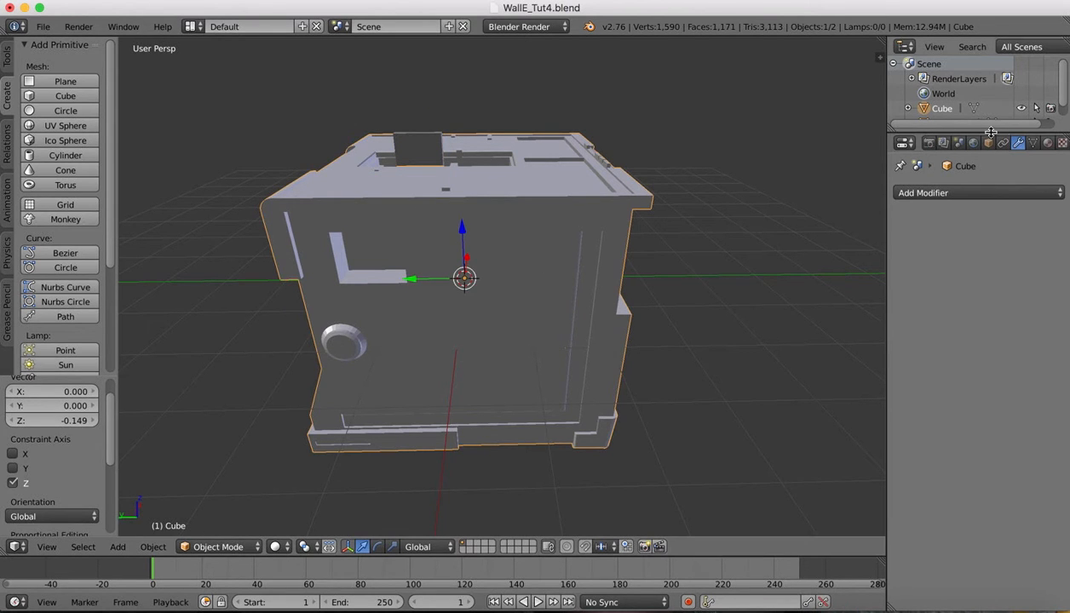
# Rename Cube to 'Body' and Cube.001 to 'Neck' in the Outliner, then select Body
pyautogui.moveTo(990, 132); pyautogui.dragTo(980, 223)
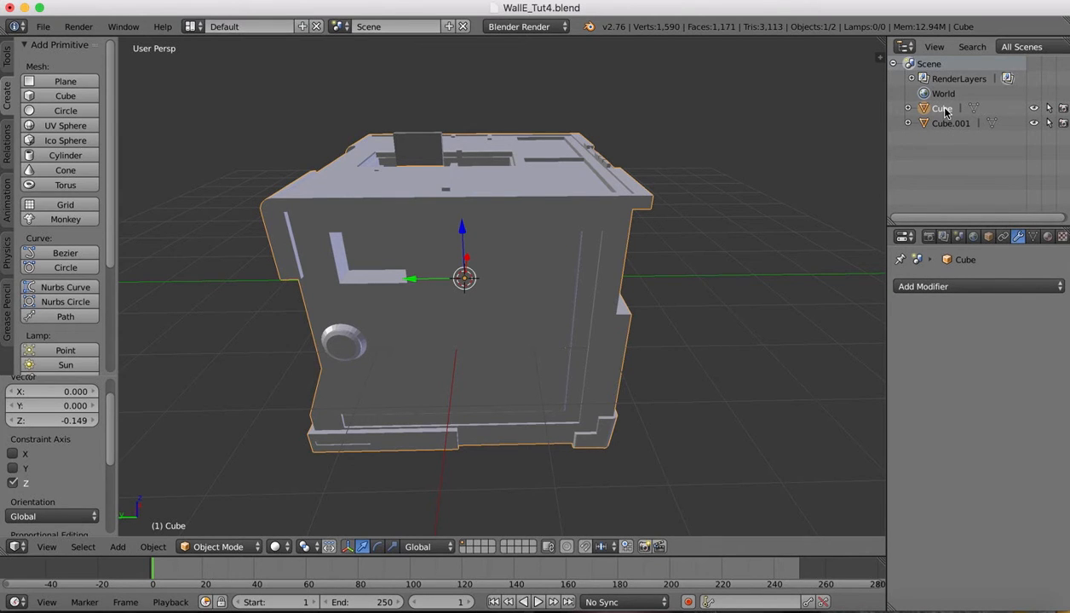
pyautogui.doubleClick(945, 111)
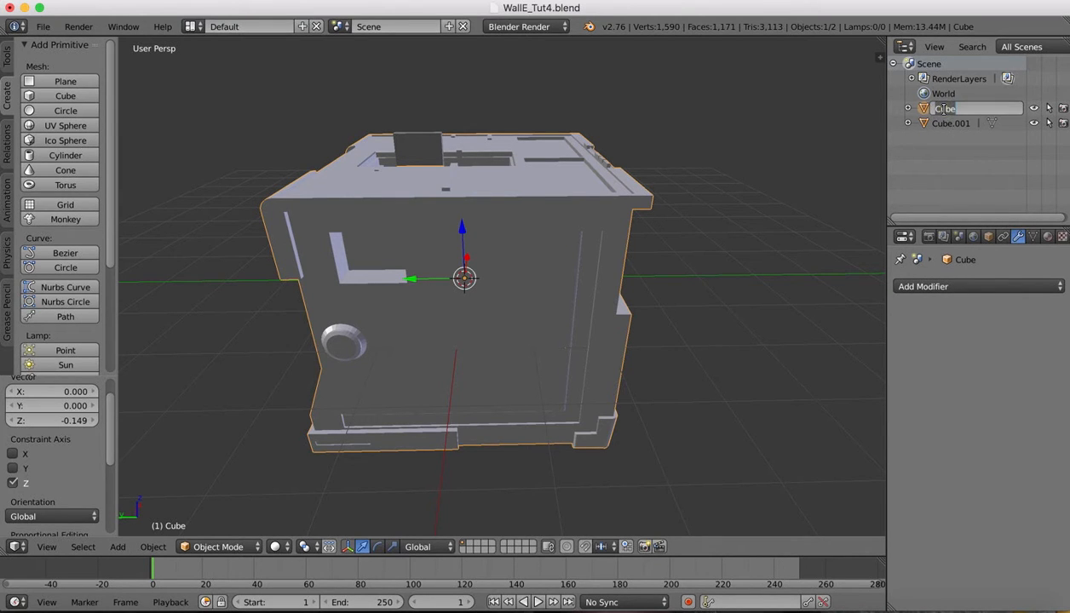
pyautogui.write('Bd')
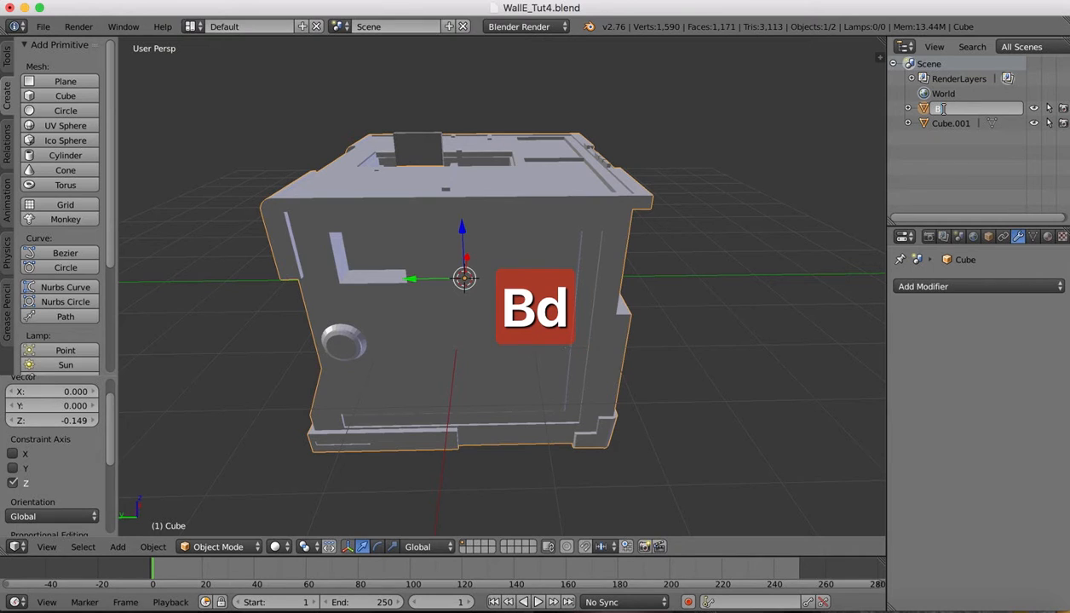
pyautogui.write('ody')
pyautogui.press('Return')
pyautogui.doubleClick(949, 124)
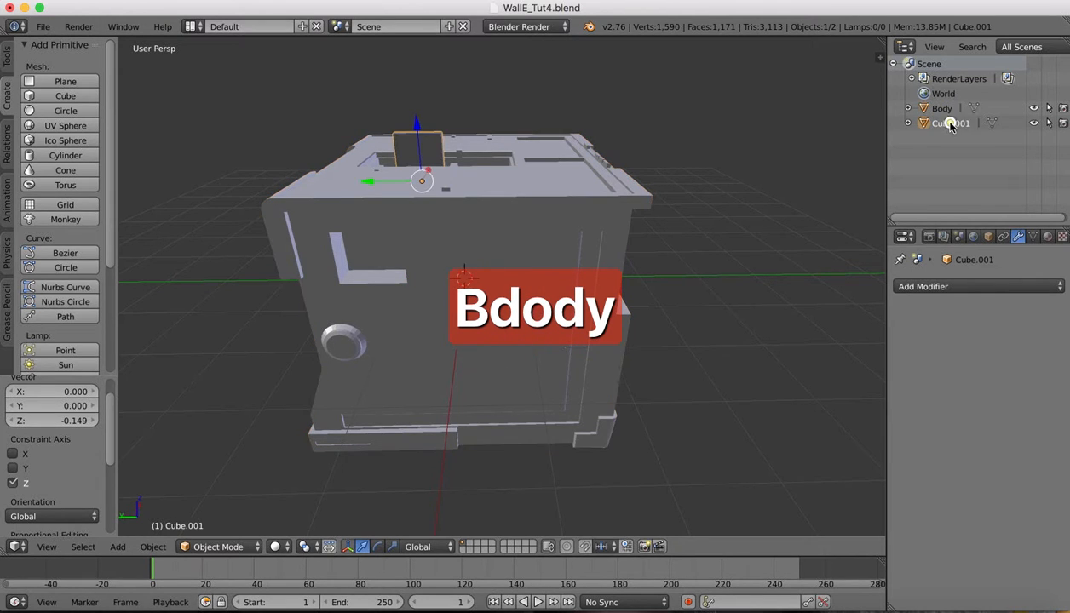
pyautogui.write('Neck')
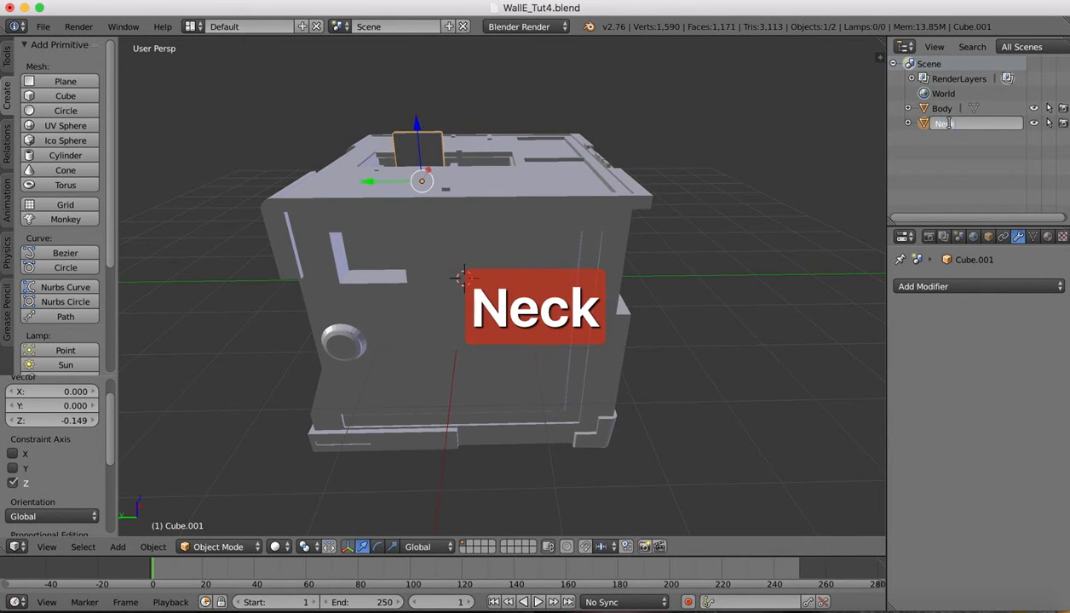
pyautogui.press('Return')
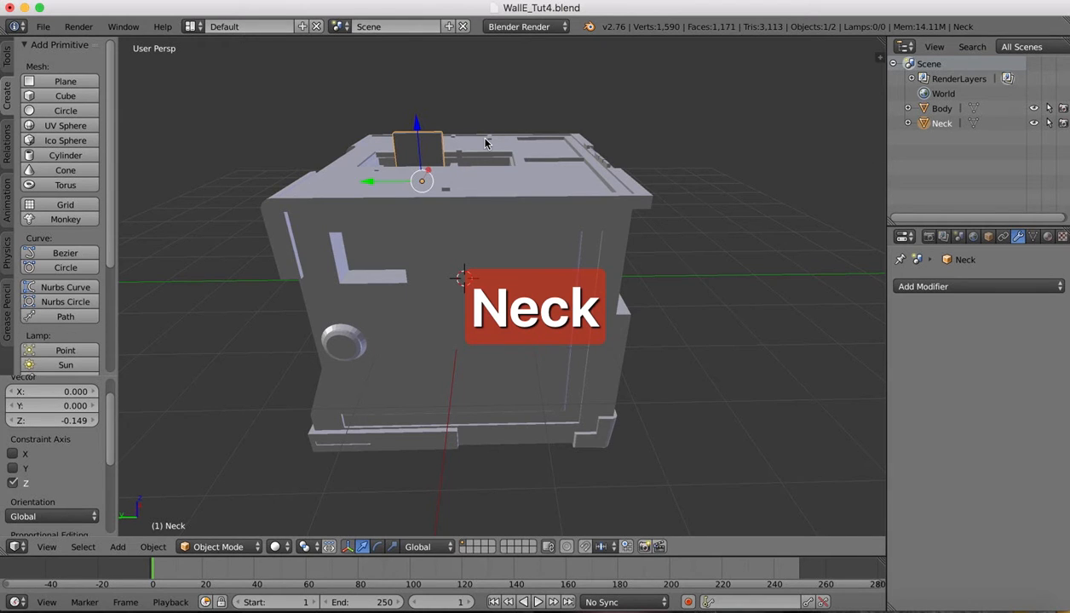
pyautogui.moveTo(460, 119); pyautogui.dragTo(539, 244, button='middle')
pyautogui.rightClick(540, 244)
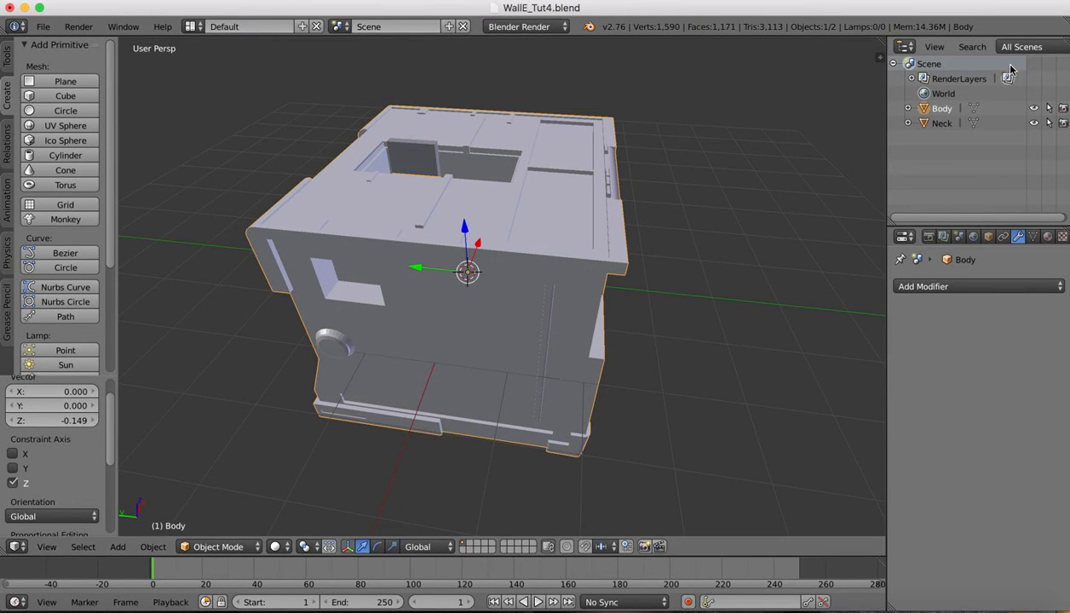
# Hide Body, select the Neck block, and switch it to Edit Mode
pyautogui.click(1035, 109)
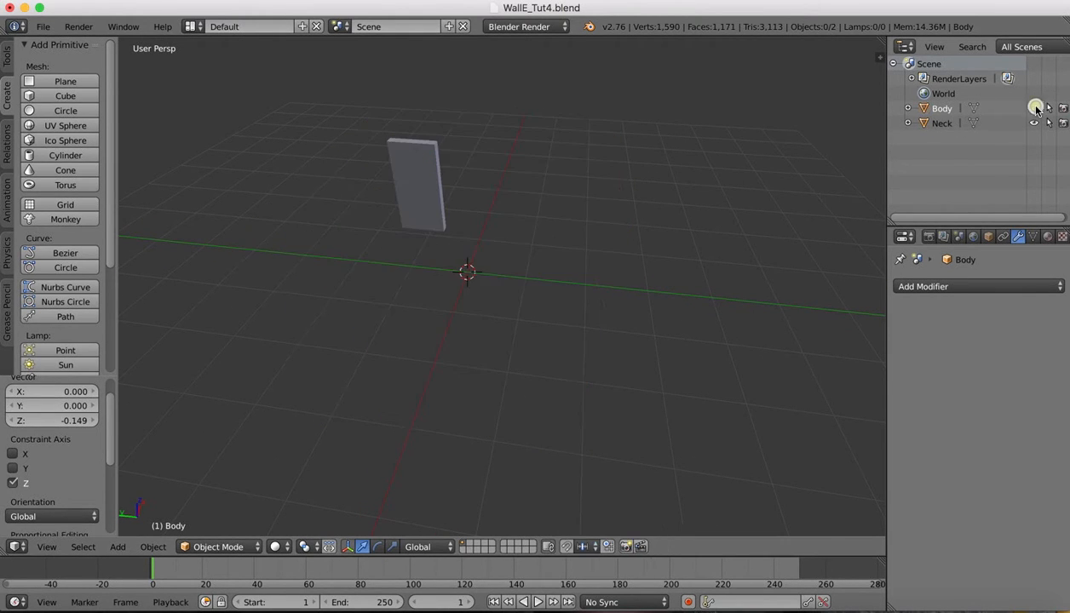
pyautogui.moveTo(556, 203); pyautogui.dragTo(555, 203, button='middle')
pyautogui.rightClick(410, 198)
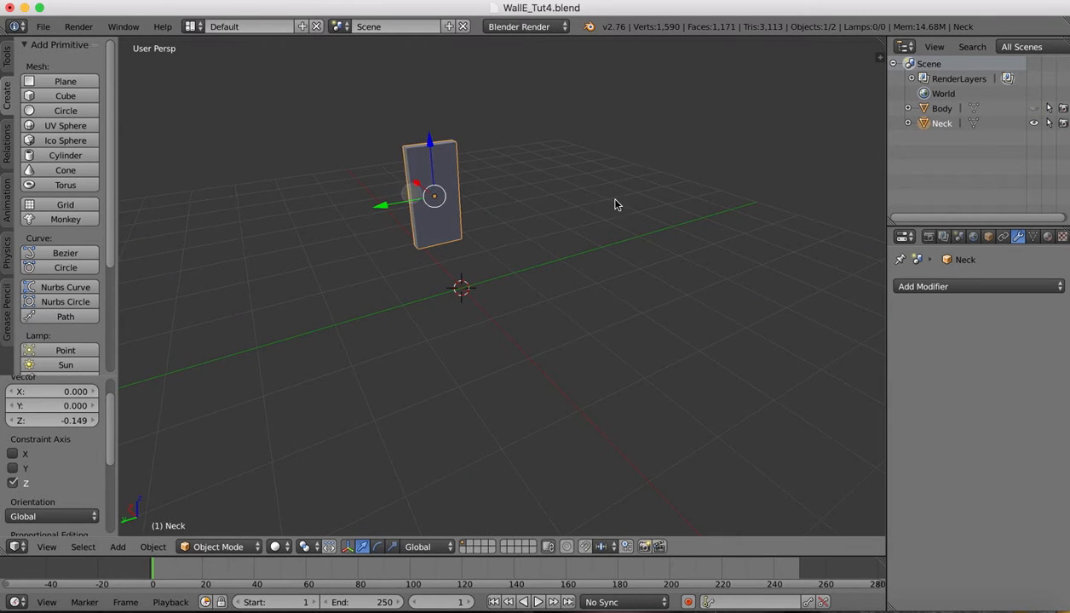
pyautogui.click(219, 547)
pyautogui.click(213, 512)
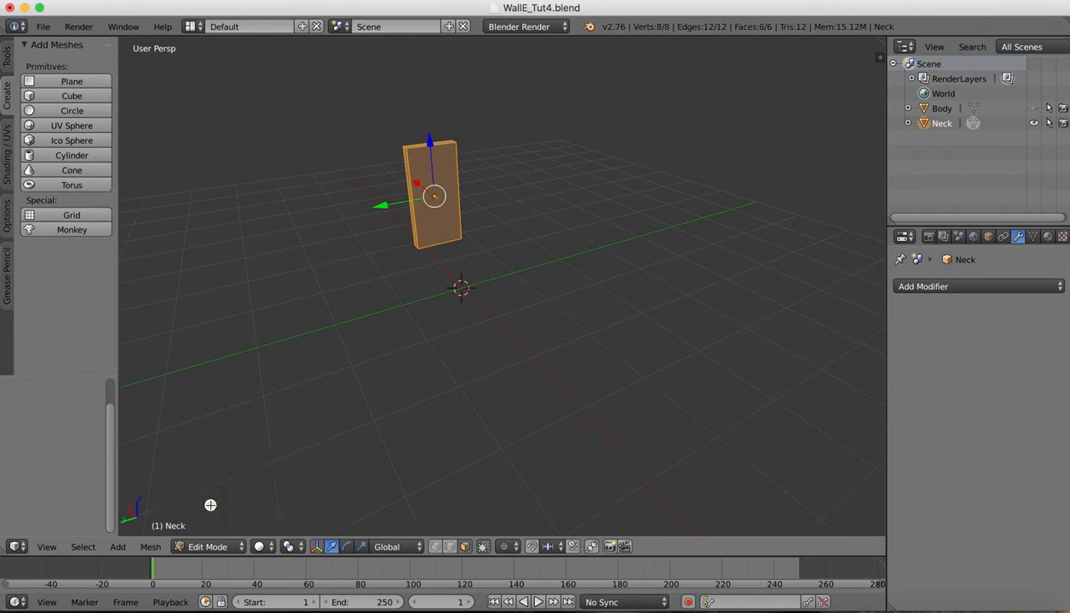
pyautogui.scroll(4, 450, 109)
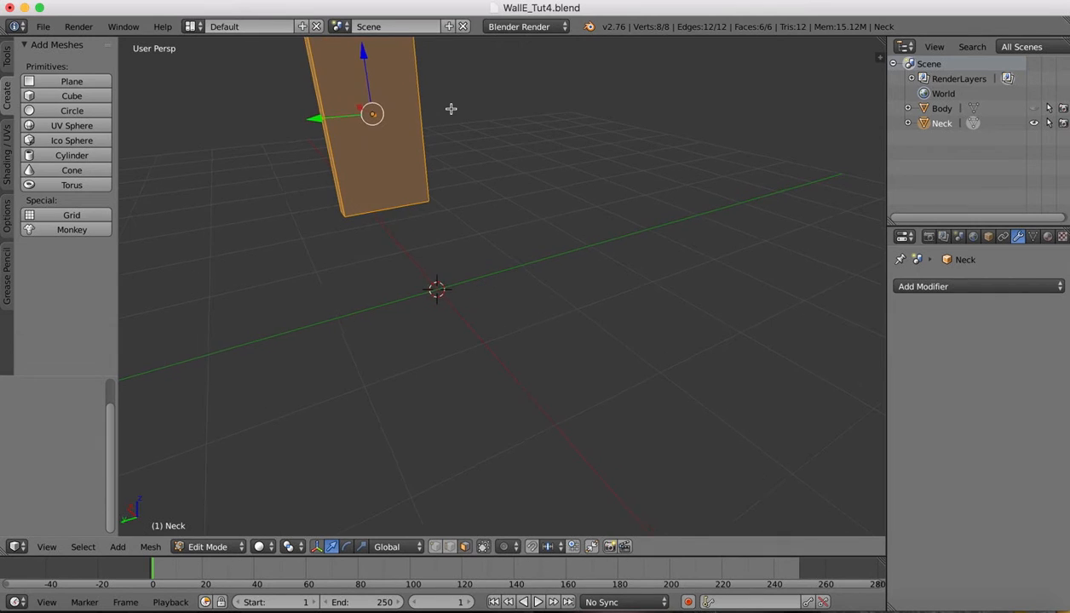
pyautogui.keyDown('shift'); pyautogui.scroll(4, 450, 109); pyautogui.keyUp('shift')
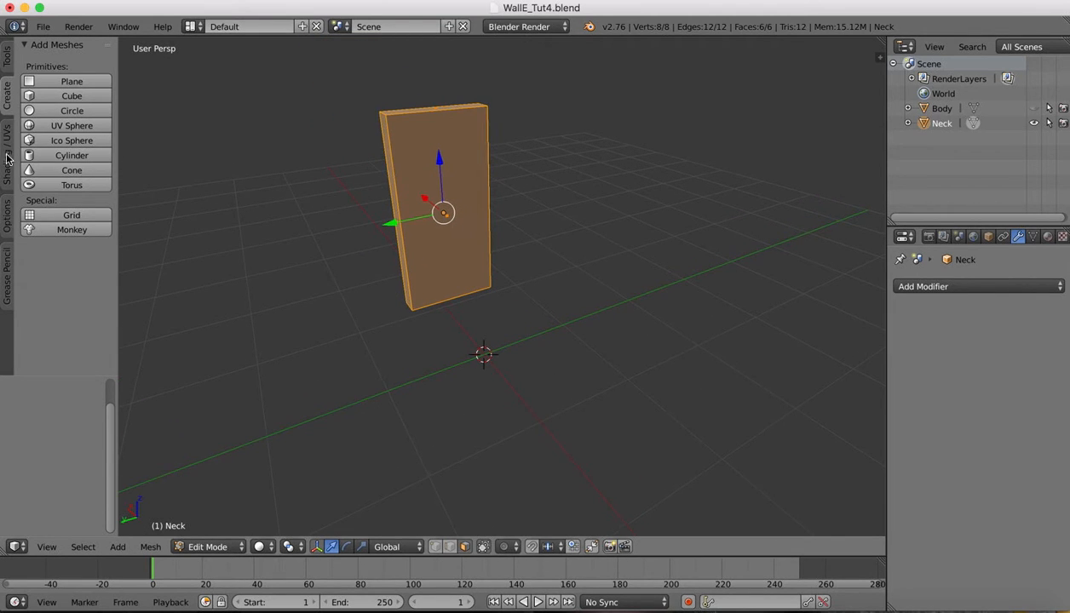
# Add a loop cut near the top of the Neck, then view the reference photos
pyautogui.click(7, 59)
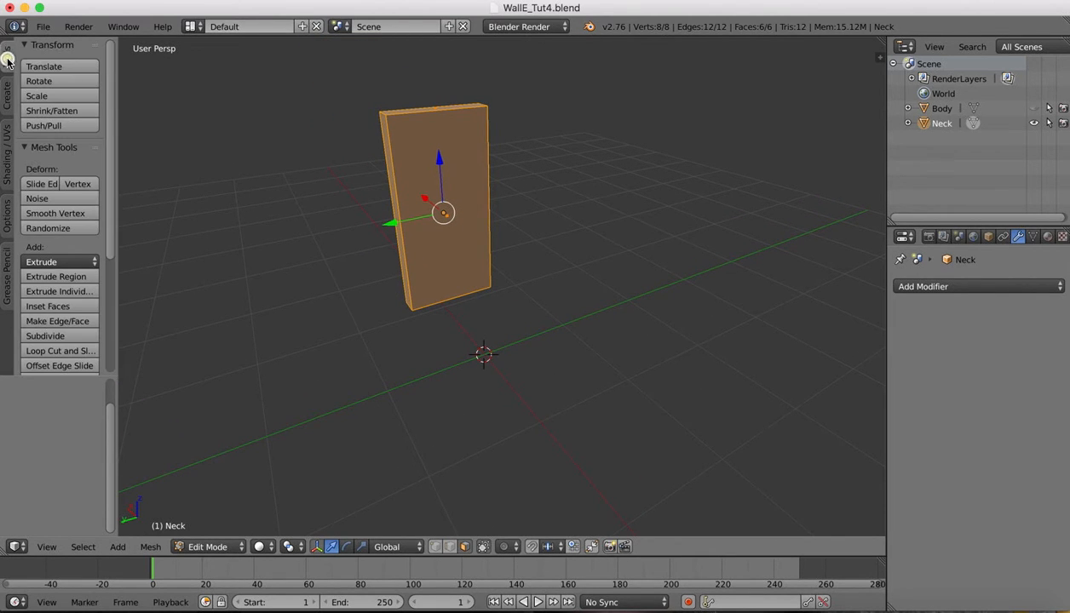
pyautogui.click(70, 350)
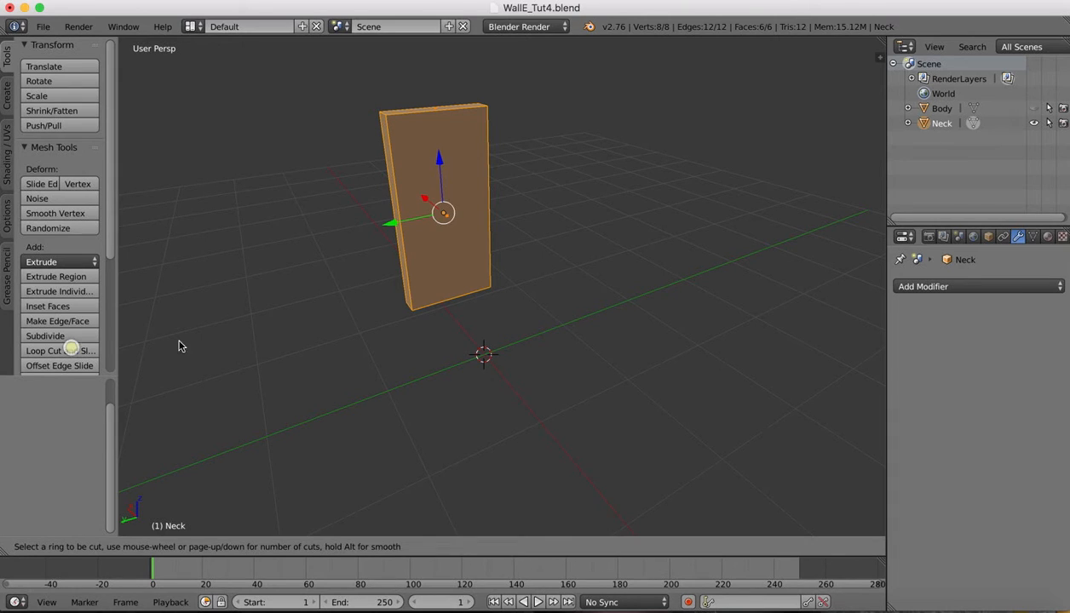
pyautogui.click(396, 180)
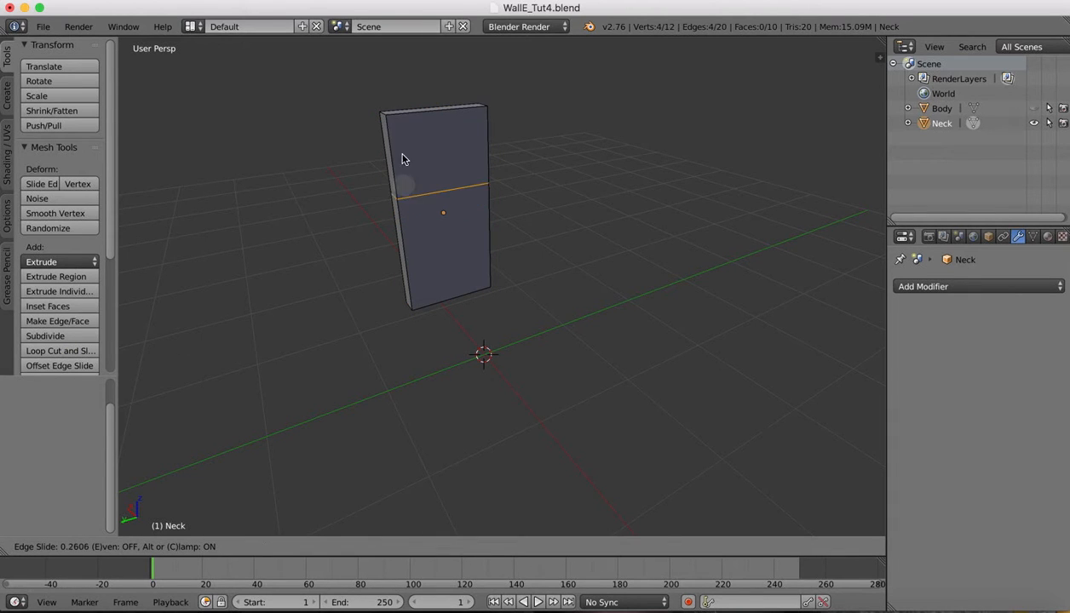
pyautogui.click(399, 109)
pyautogui.click(887, 606)
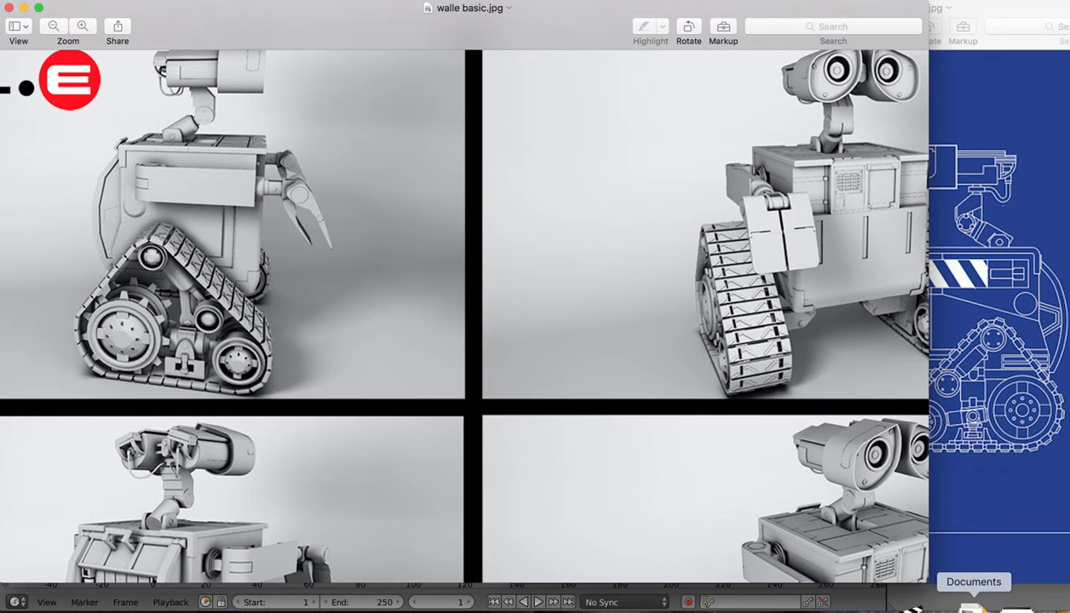
# Lower the new edge loop slightly and shift the upper top edge along Y
pyautogui.click(854, 605)
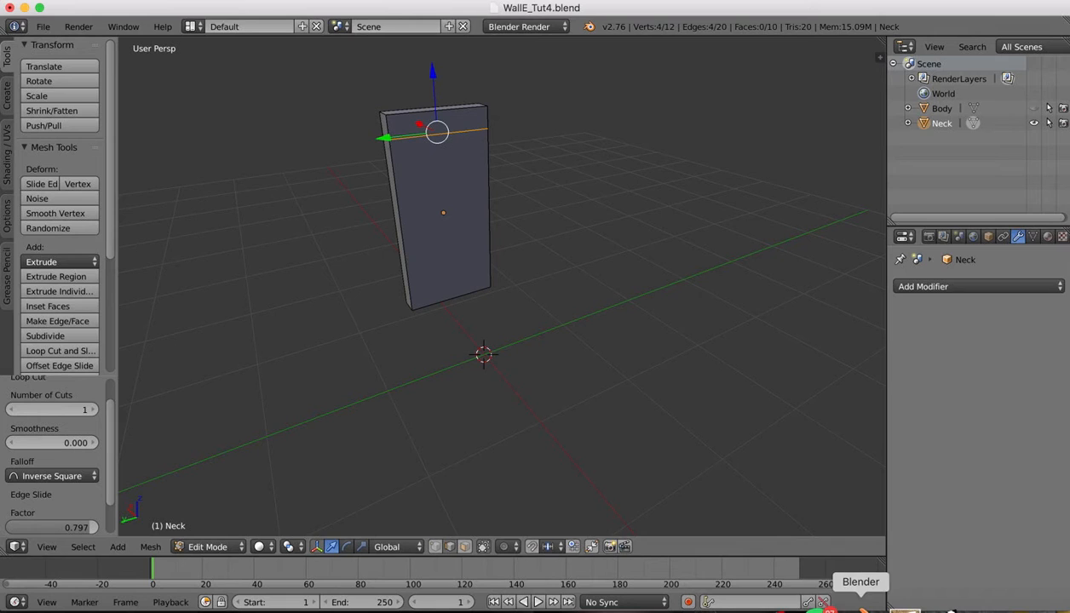
pyautogui.moveTo(436, 75); pyautogui.dragTo(432, 81)
pyautogui.scroll(2, 581, 122)
pyautogui.hscroll(1, 581, 122)
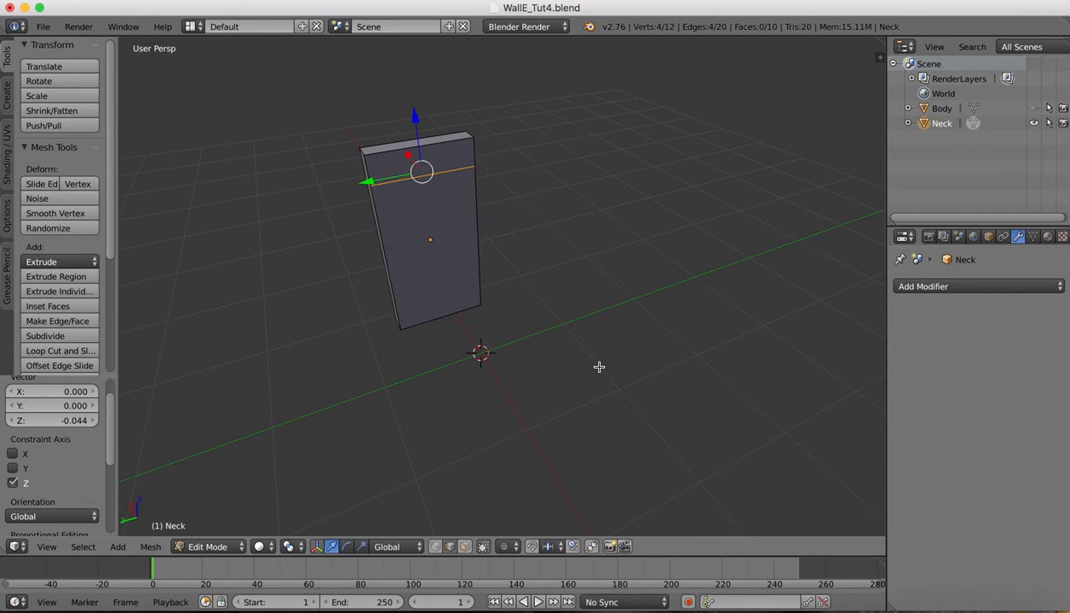
pyautogui.rightClick(470, 134)
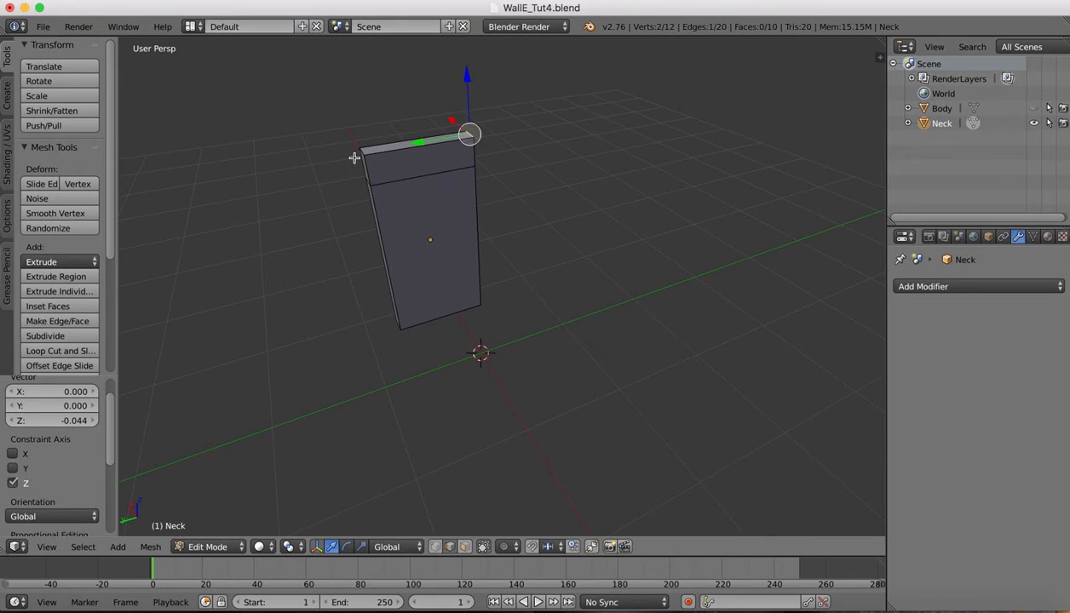
pyautogui.press('g')
pyautogui.press('y')
pyautogui.click(396, 142)
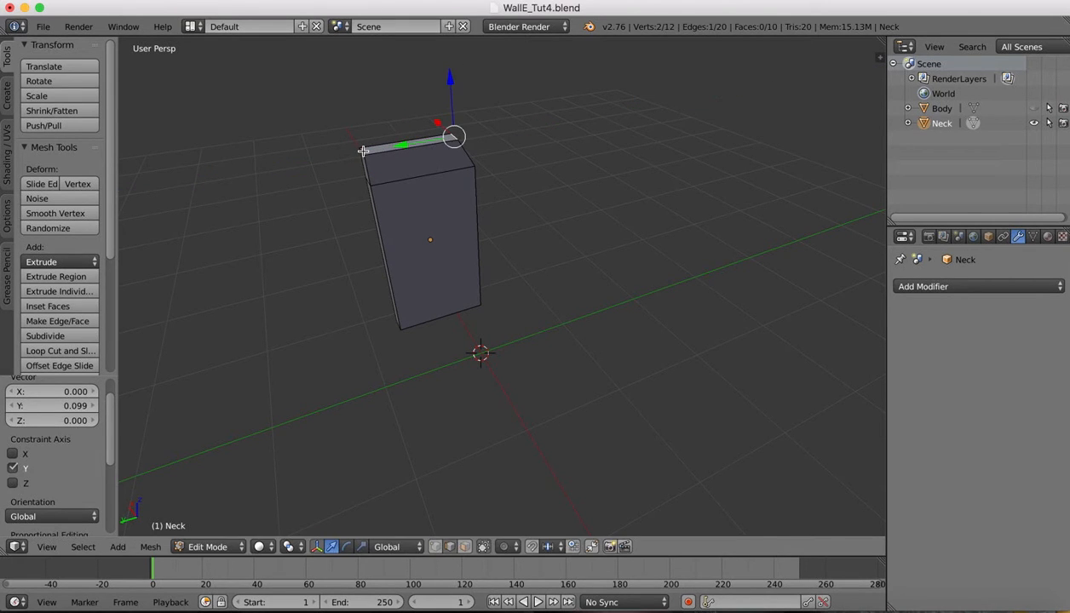
# Slide the Neck's top-left and back-right corners along Y
pyautogui.rightClick(363, 151)
pyautogui.moveTo(307, 158); pyautogui.dragTo(325, 157)
pyautogui.scroll(-5, 545, 135)
pyautogui.scroll(5, 545, 136)
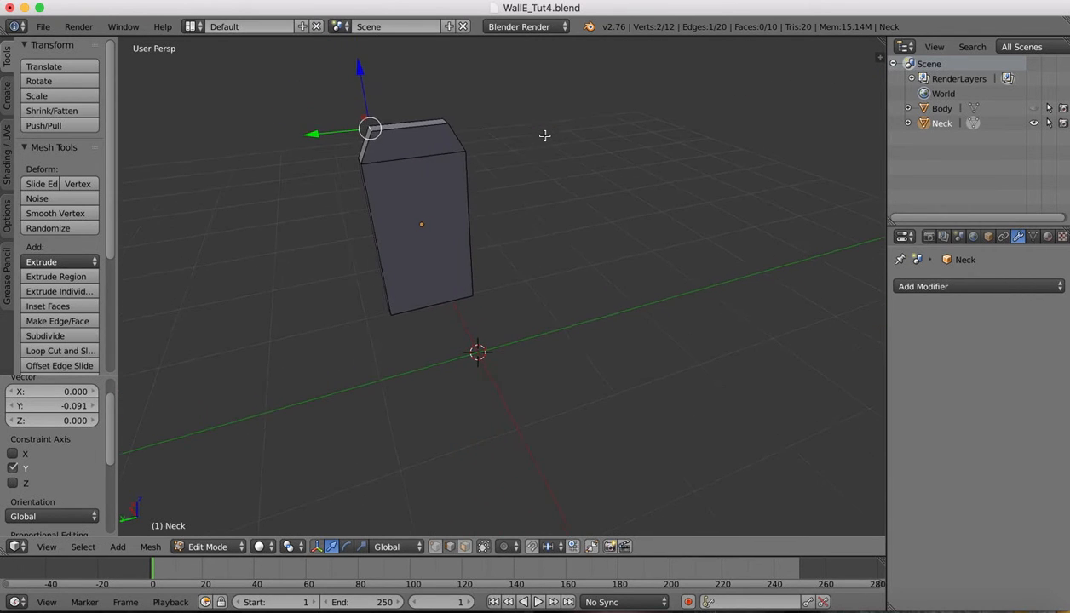
pyautogui.moveTo(315, 135); pyautogui.dragTo(312, 134)
pyautogui.rightClick(435, 114)
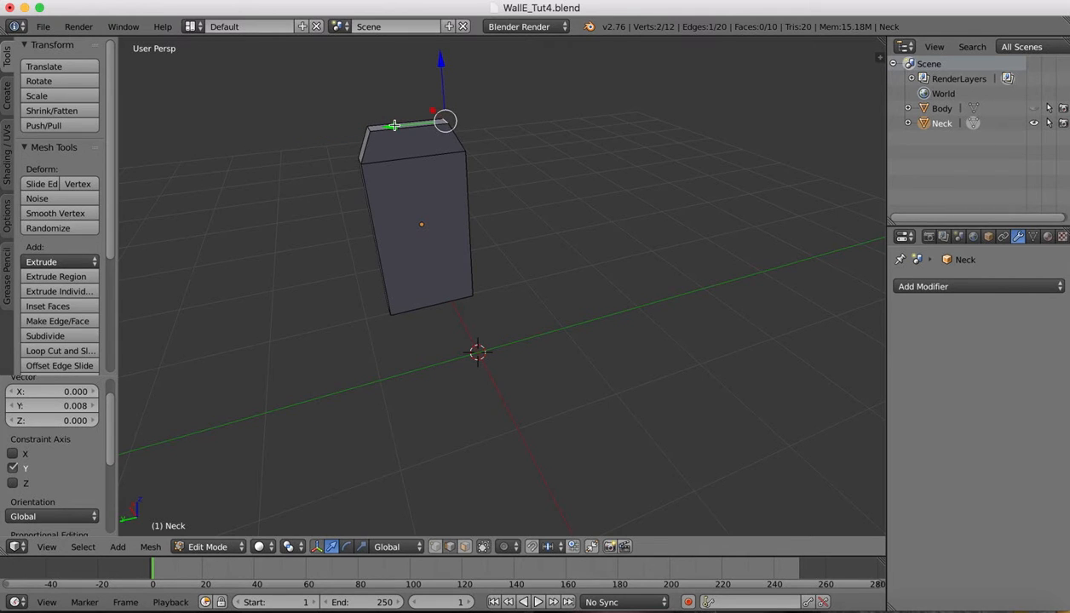
pyautogui.moveTo(395, 125); pyautogui.dragTo(395, 125)
# Try a 3-segment bevel on the Neck's top face, then undo it
pyautogui.click(465, 547)
pyautogui.click(364, 143)
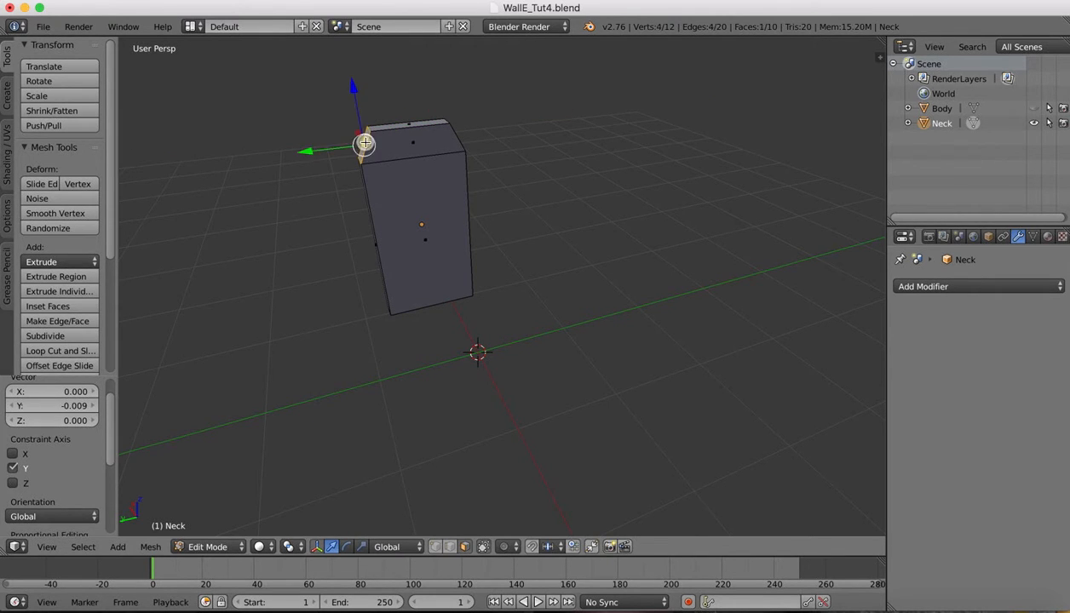
pyautogui.hotkey('ctrl', 'b')
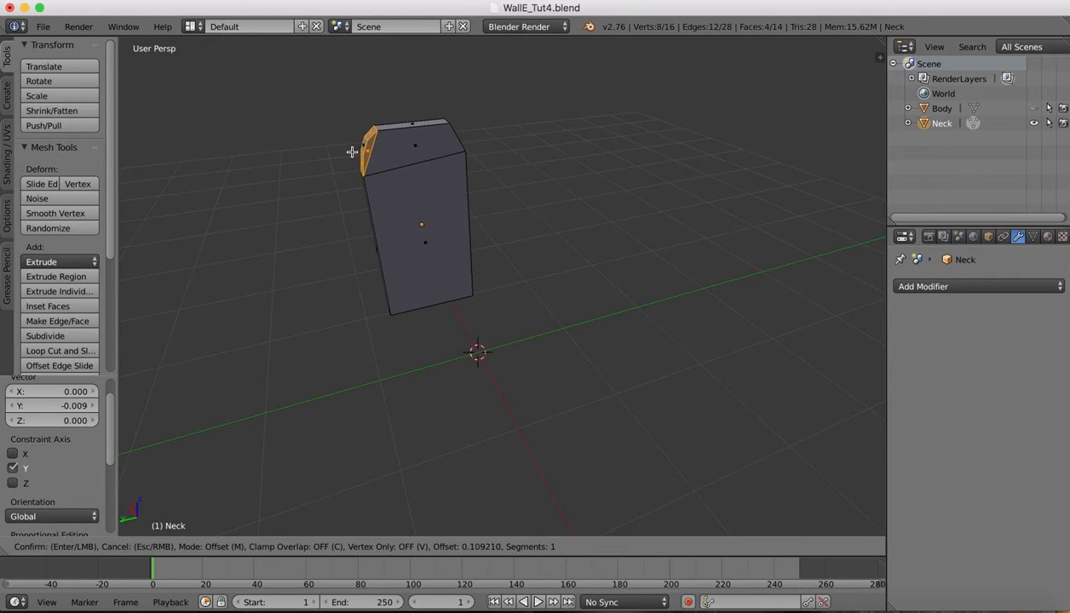
pyautogui.click(355, 150)
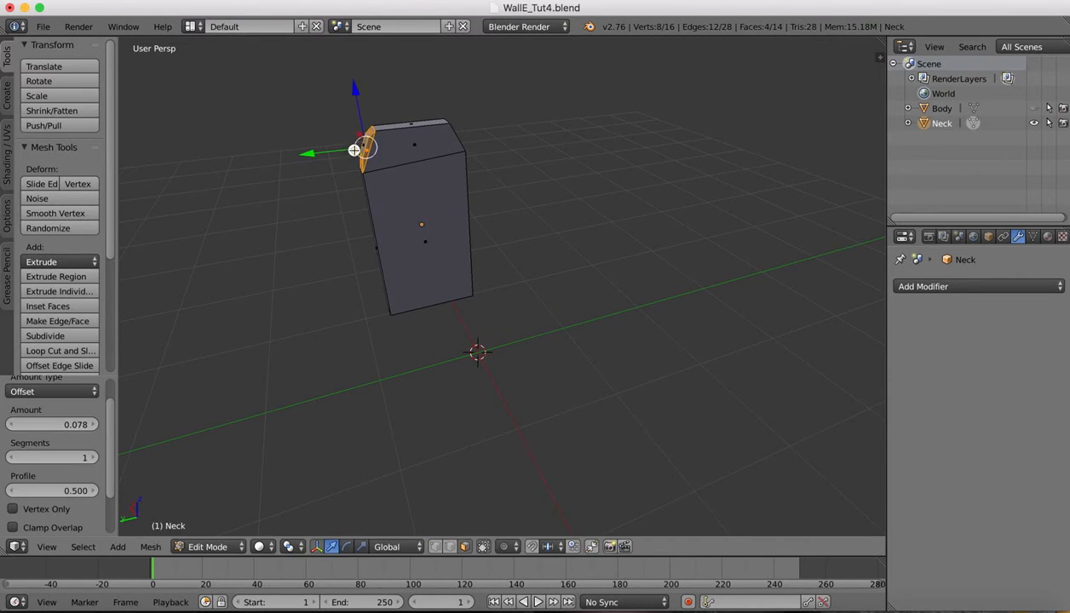
pyautogui.click(94, 458)
pyautogui.click(94, 458)
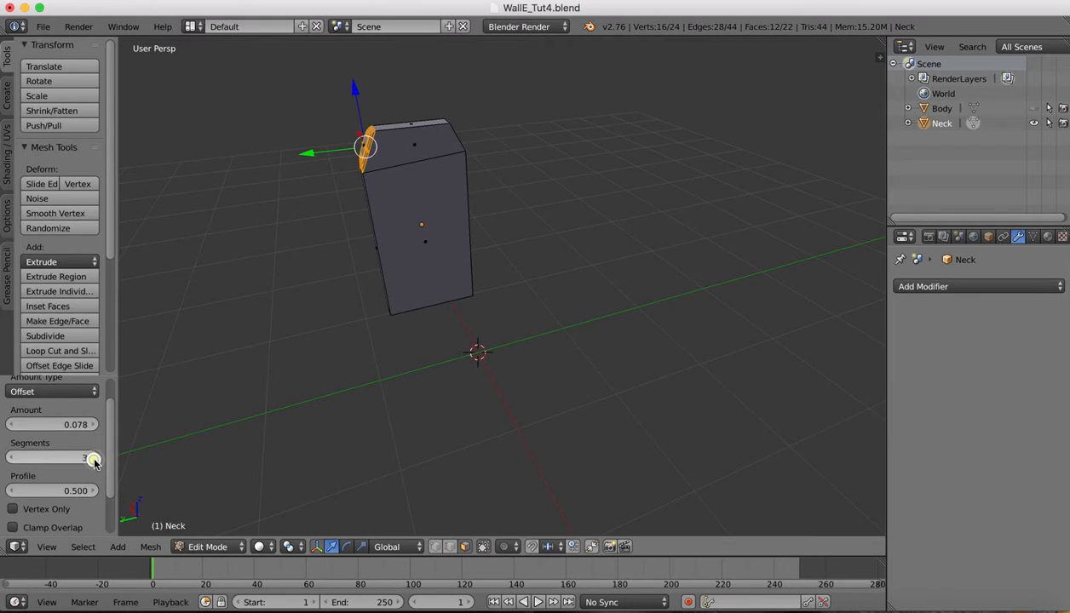
pyautogui.press('super+z')
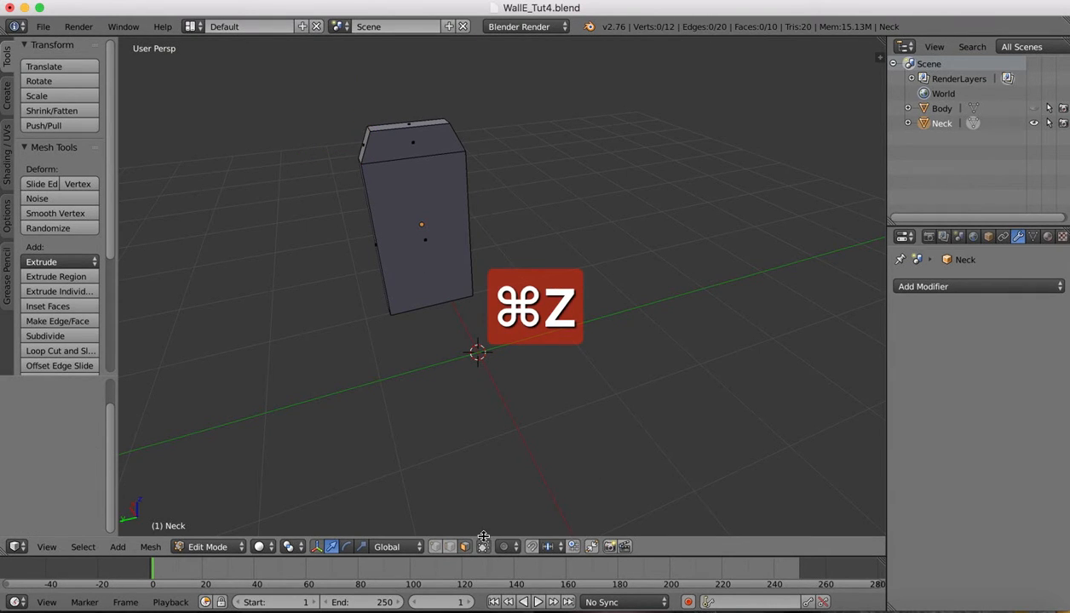
pyautogui.click(450, 547)
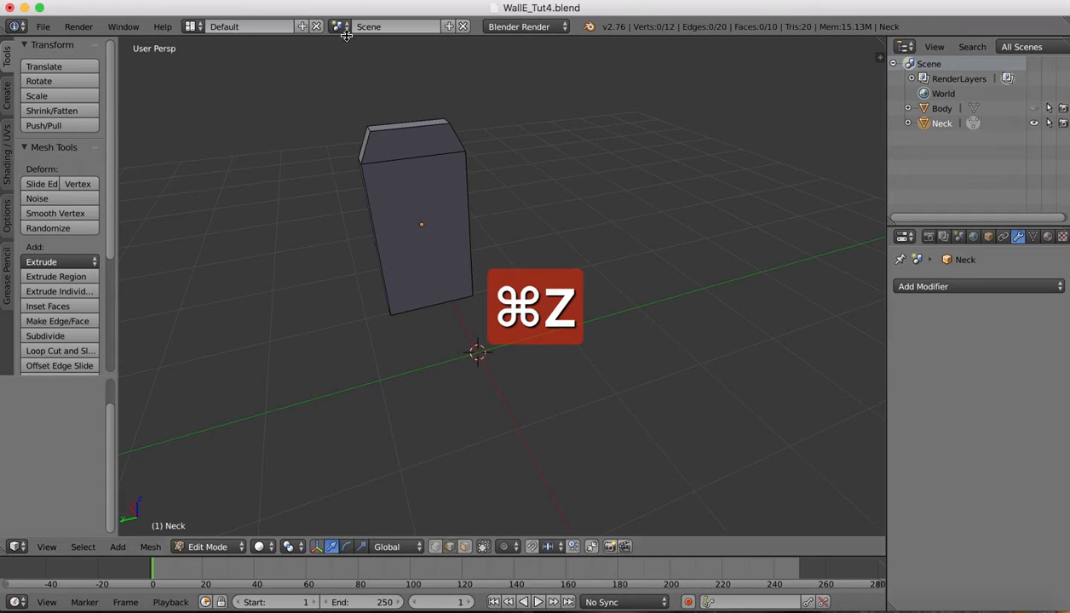
# Bevel the Neck's three top edges by 0.262 with 6 segments
pyautogui.rightClick(371, 129)
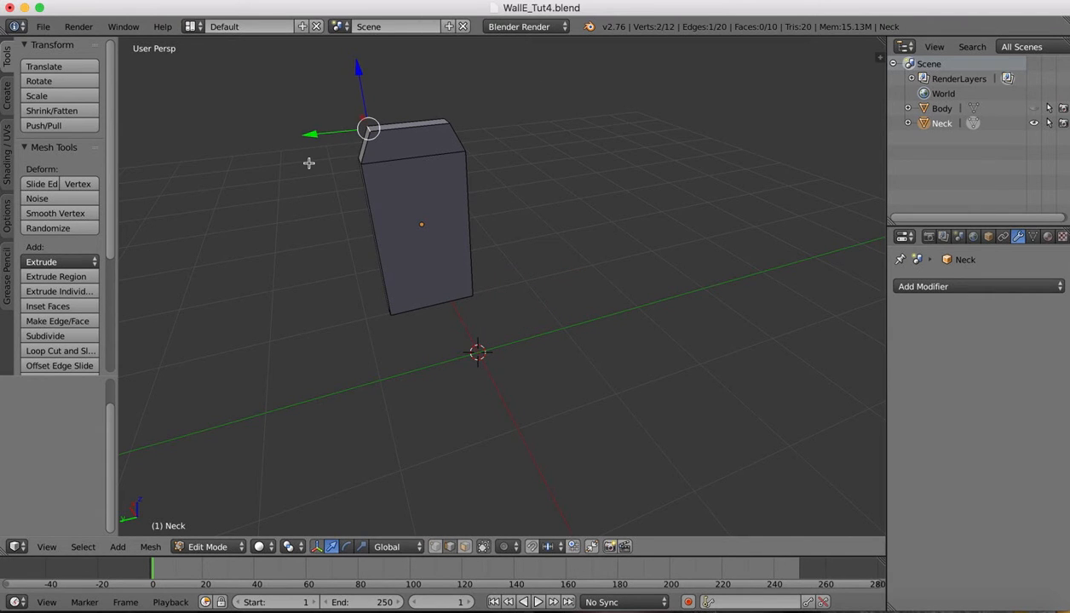
pyautogui.keyDown('shift'); pyautogui.rightClick(448, 122); pyautogui.keyUp('shift')
pyautogui.keyDown('shift'); pyautogui.rightClick(438, 119); pyautogui.keyUp('shift')
pyautogui.hotkey('ctrl', 'b')
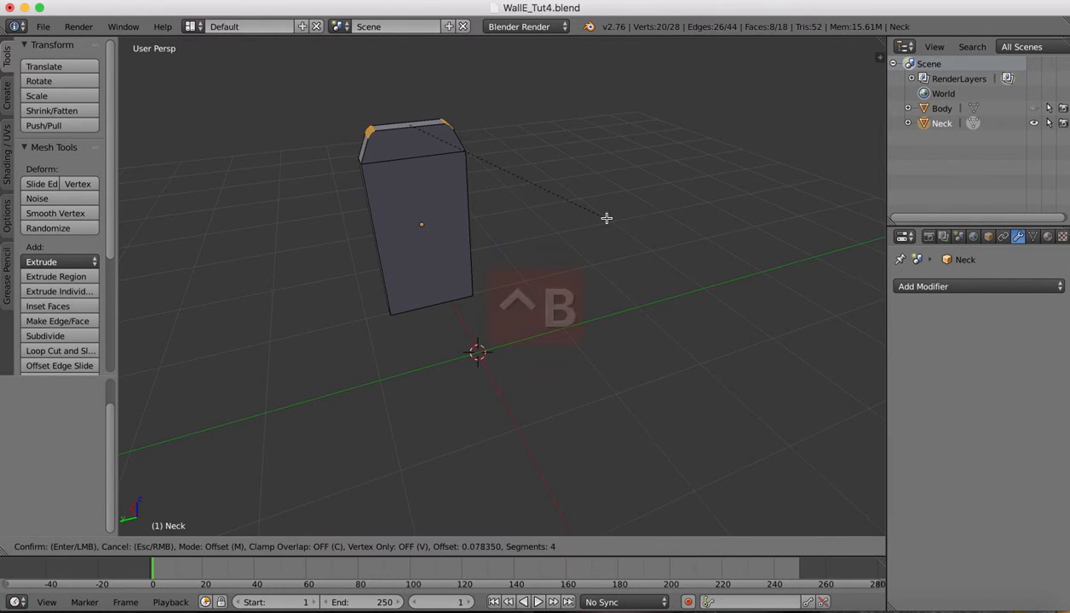
pyautogui.scroll(3, 592, 217)
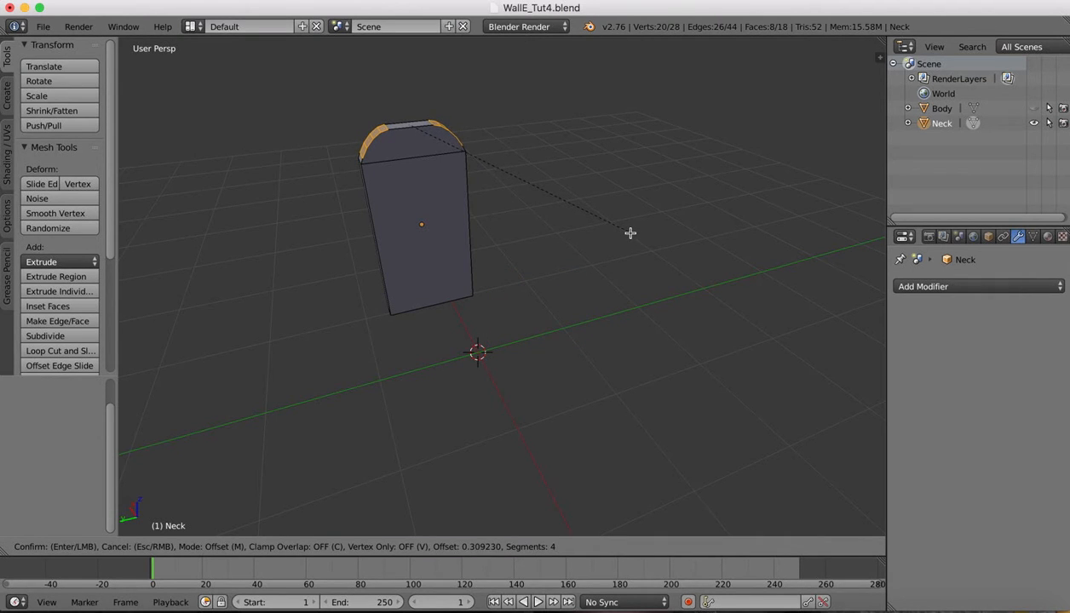
pyautogui.click(625, 231)
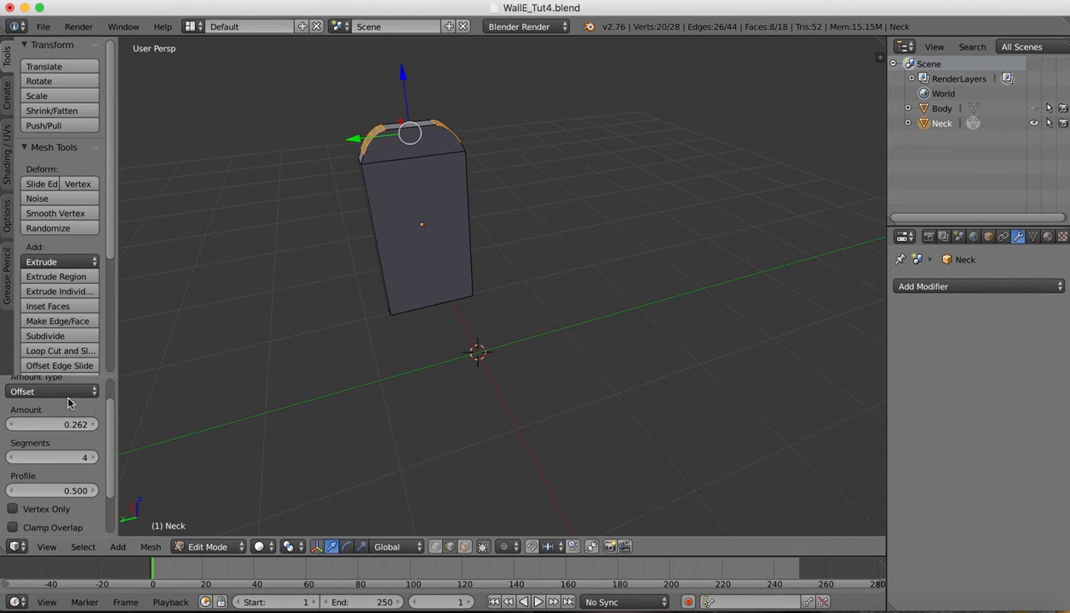
pyautogui.click(94, 457)
pyautogui.click(94, 457)
# Orbit around the rounded neck, compare with the reference image, and return to Blender
pyautogui.moveTo(517, 181); pyautogui.dragTo(479, 157, button='middle')
pyautogui.hscroll(-5, 478, 157)
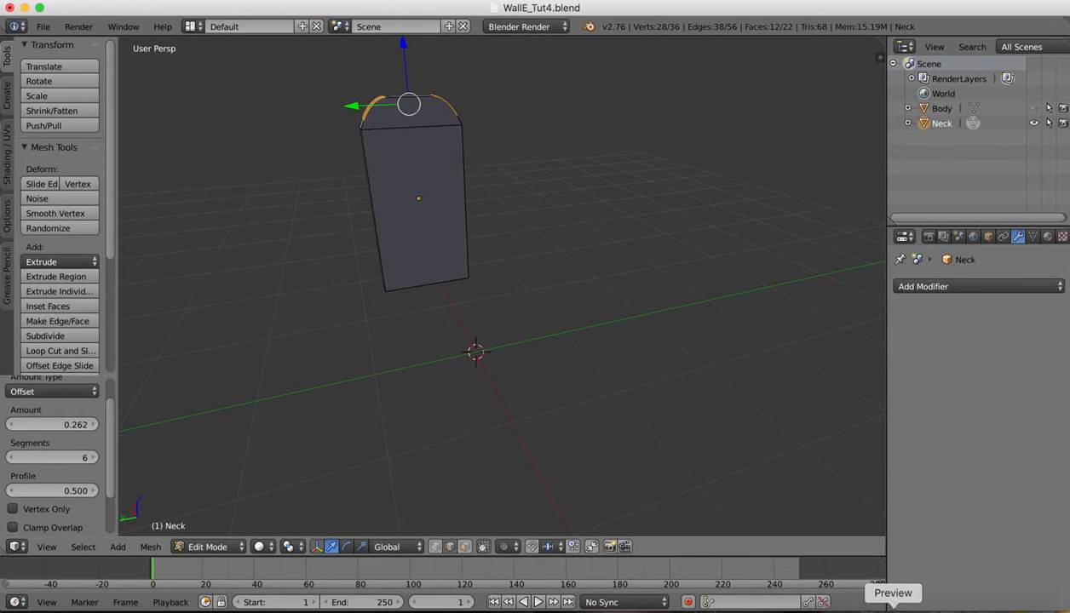
pyautogui.click(892, 607)
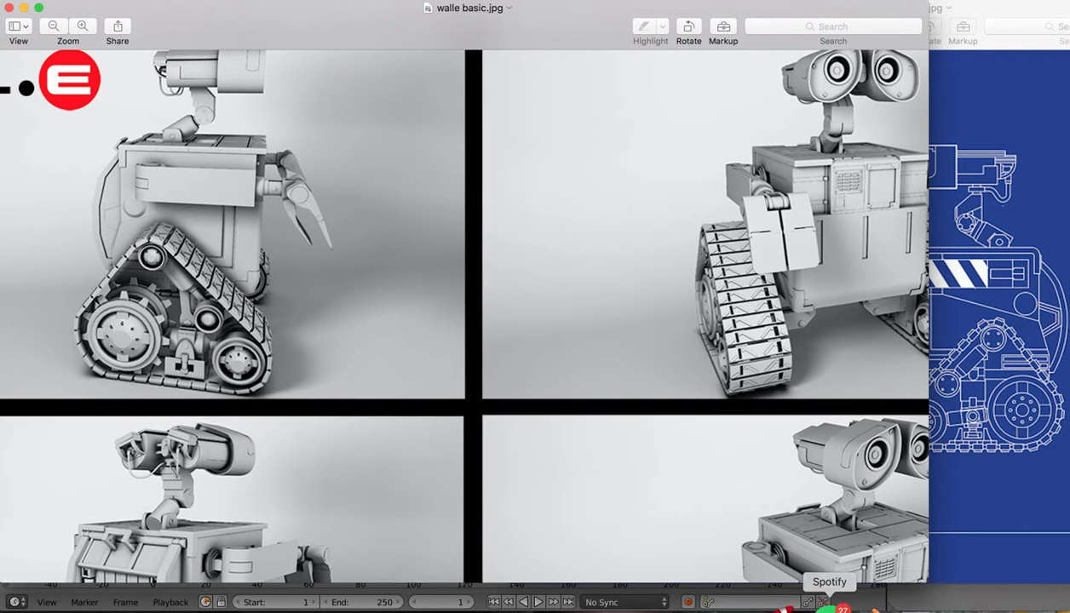
pyautogui.click(862, 608)
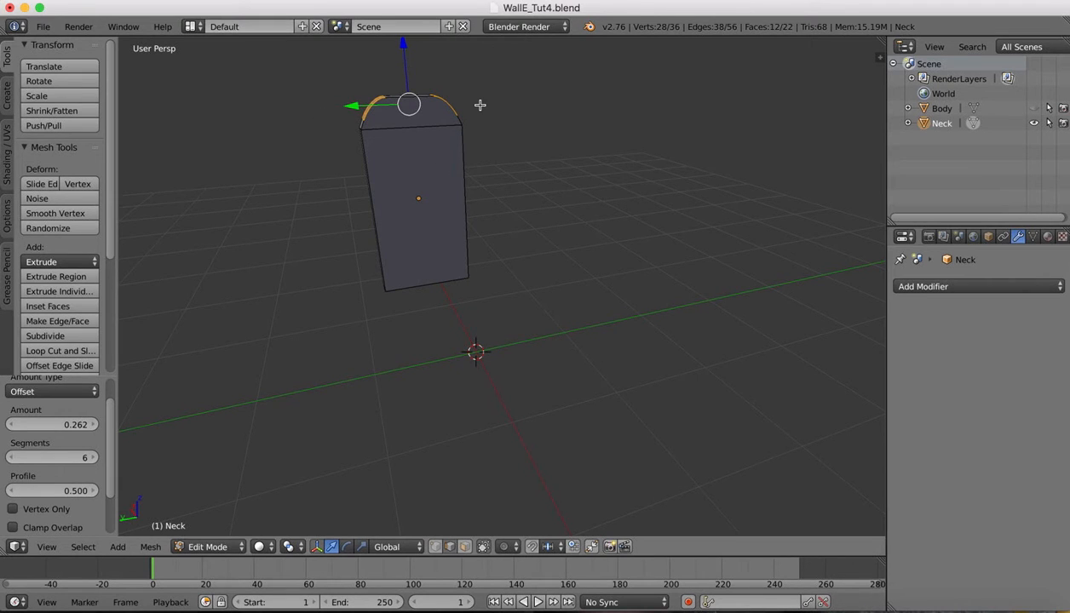
# Make the Body visible again in the Outliner
pyautogui.scroll(1, 443, 77)
pyautogui.keyDown('shift'); pyautogui.scroll(2, 443, 77); pyautogui.keyUp('shift')
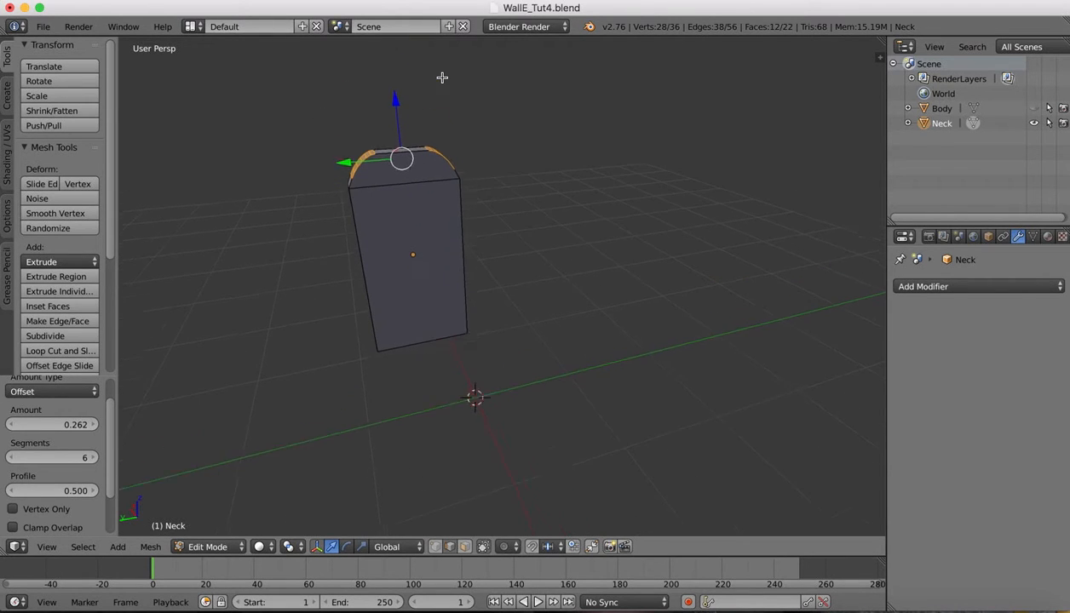
pyautogui.scroll(1, 382, 141)
pyautogui.scroll(2, 381, 140)
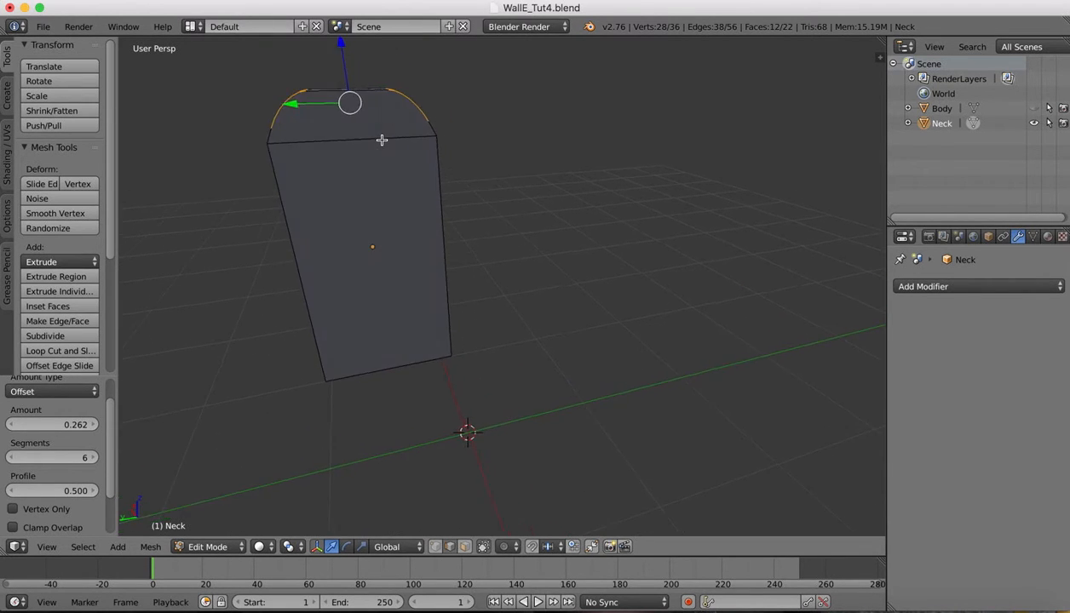
pyautogui.click(1034, 109)
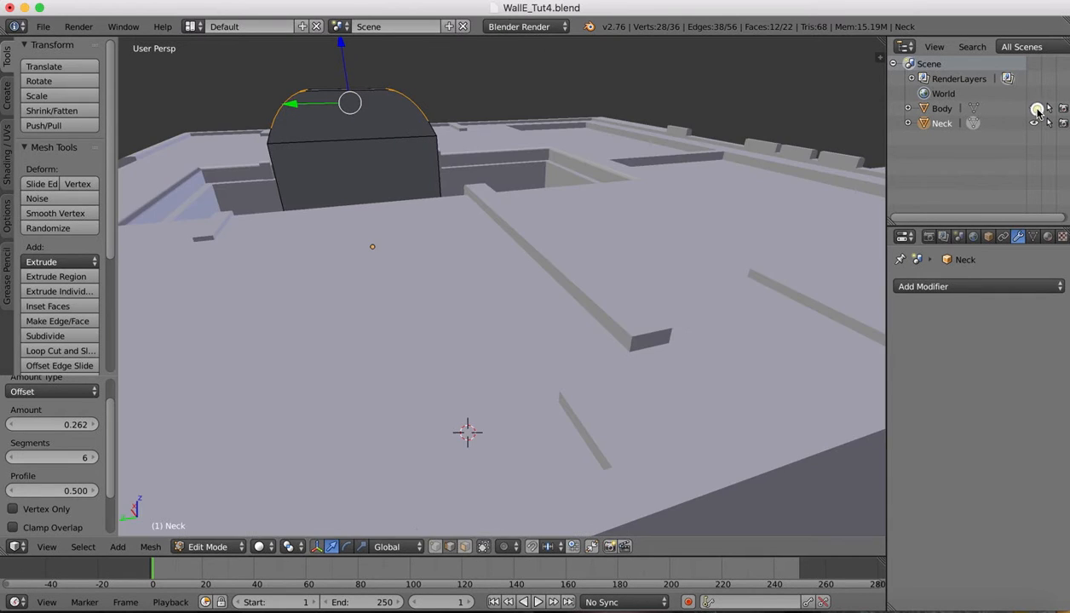
# Switch to Object Mode and lower the Neck 0.059 along Z into the body's opening
pyautogui.hscroll(5, 500, 153)
pyautogui.scroll(-3, 500, 154)
pyautogui.scroll(-1, 500, 153)
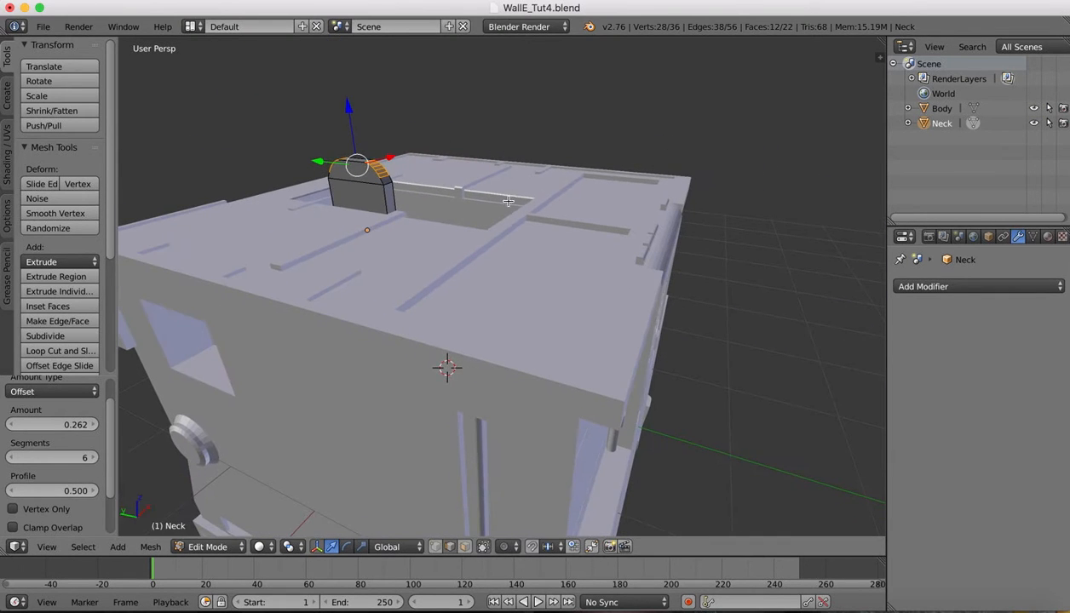
pyautogui.click(208, 548)
pyautogui.click(209, 529)
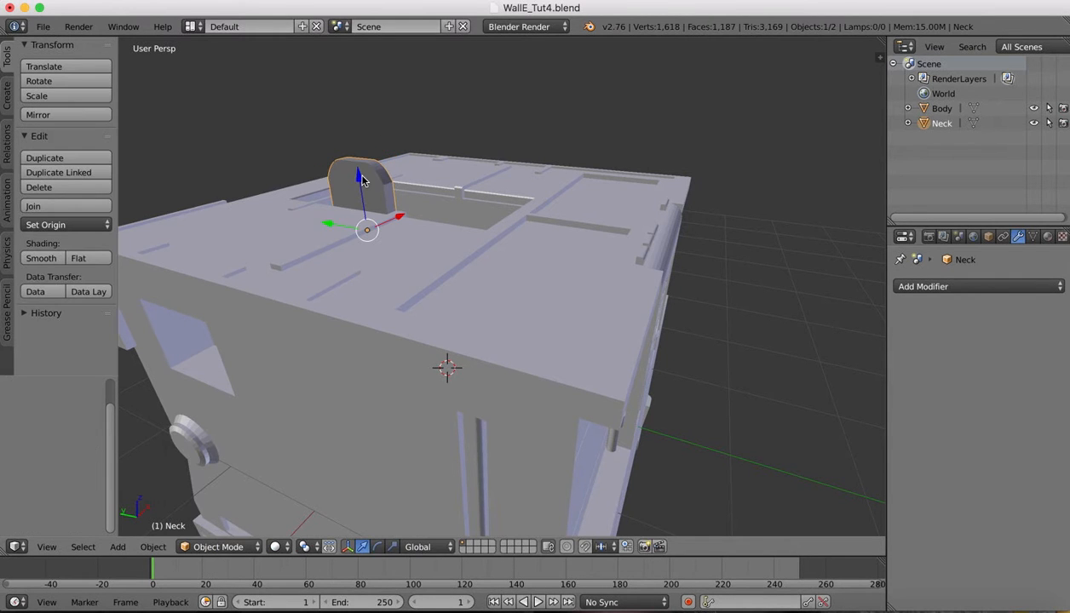
pyautogui.moveTo(359, 180); pyautogui.dragTo(361, 189)
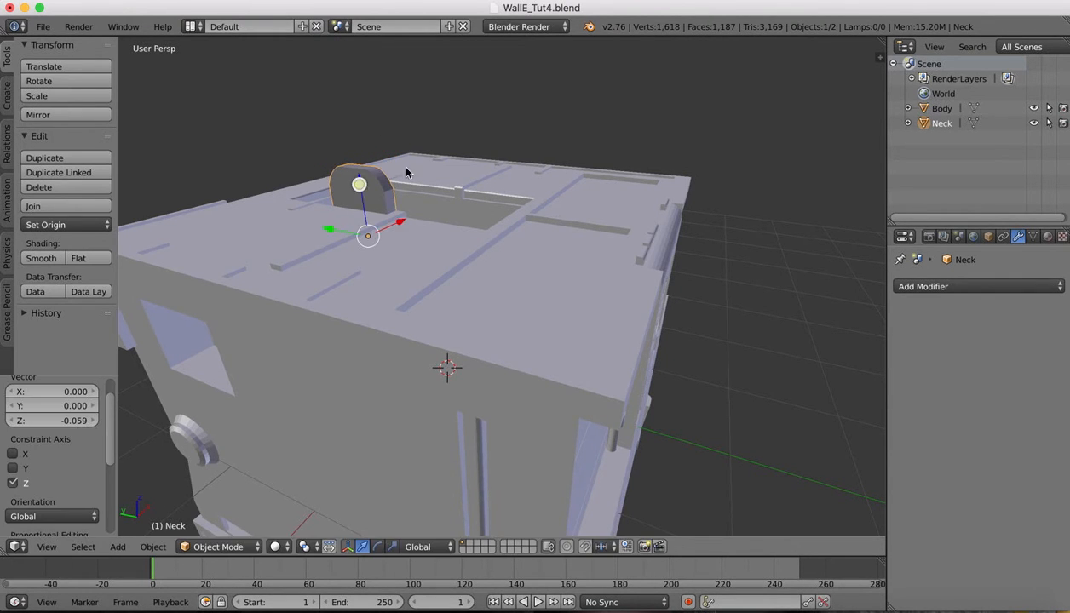
# Shift the Neck -0.014 along X, then bring up the WALL-E reference images
pyautogui.moveTo(398, 162); pyautogui.dragTo(456, 133, button='middle')
pyautogui.hscroll(10, 456, 134)
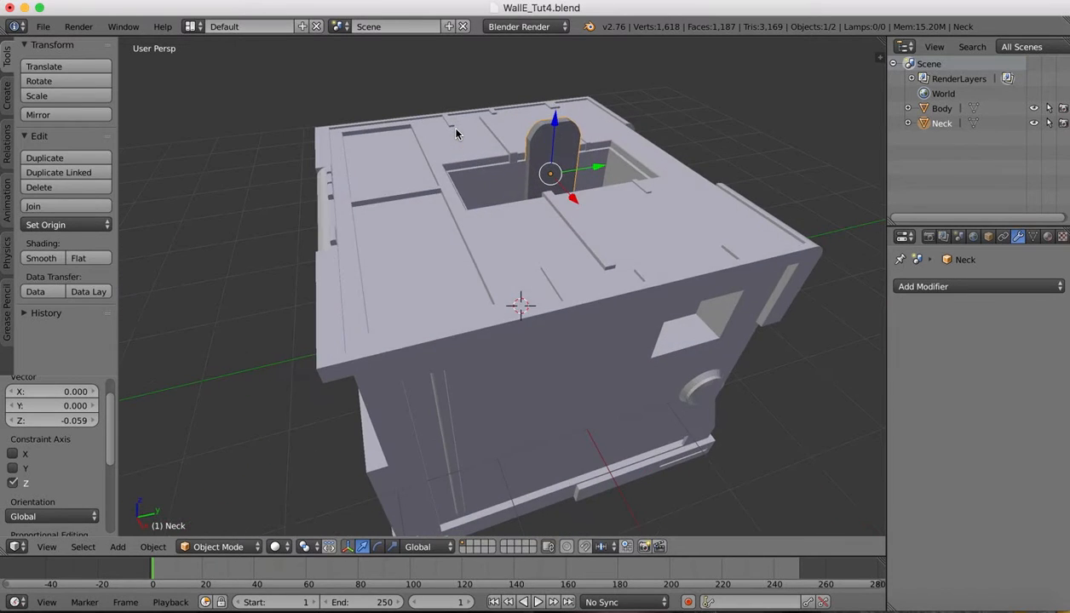
pyautogui.hscroll(-6, 456, 134)
pyautogui.hscroll(-6, 456, 134)
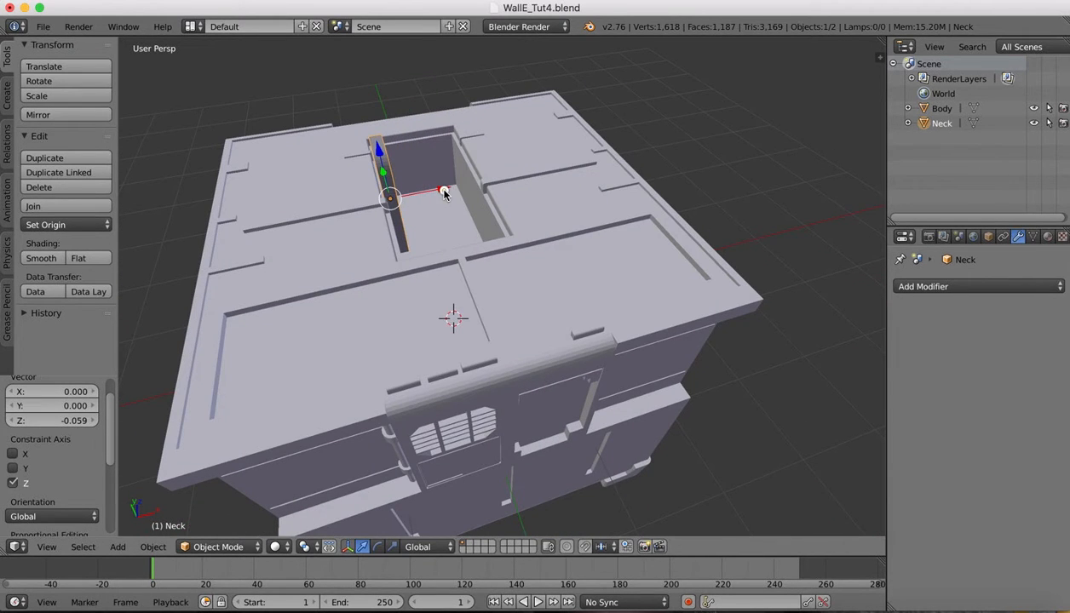
pyautogui.moveTo(443, 193); pyautogui.dragTo(443, 196)
pyautogui.hscroll(6, 442, 198)
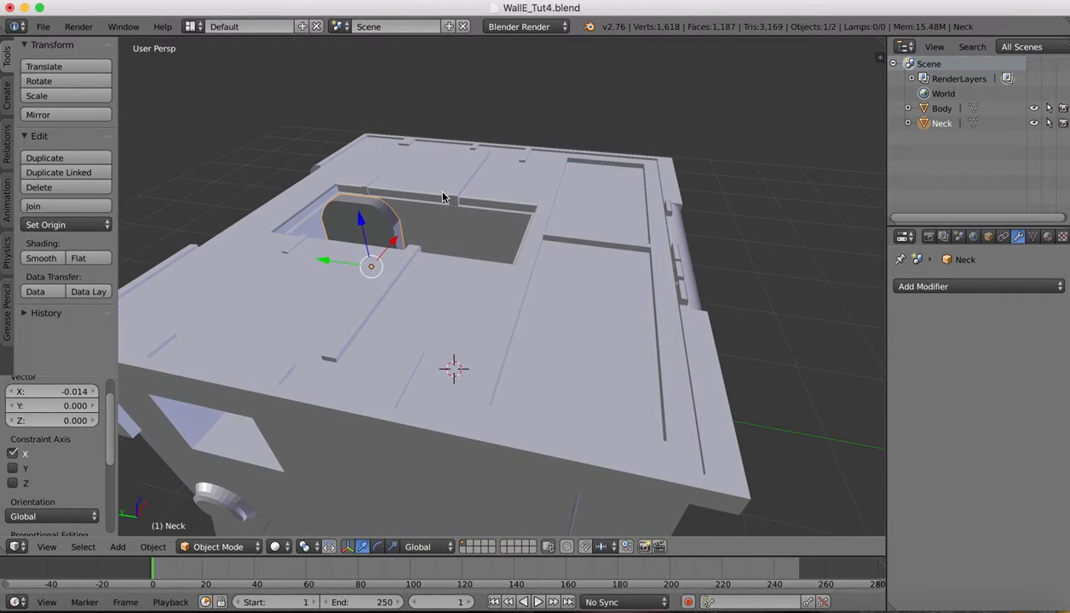
pyautogui.scroll(-3, 444, 198)
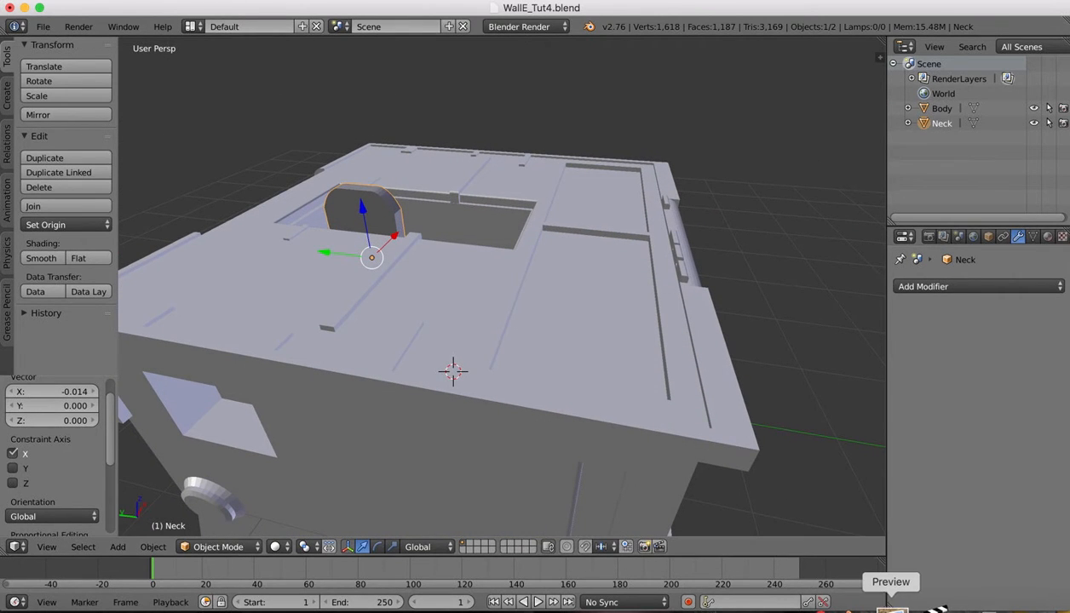
pyautogui.click(891, 610)
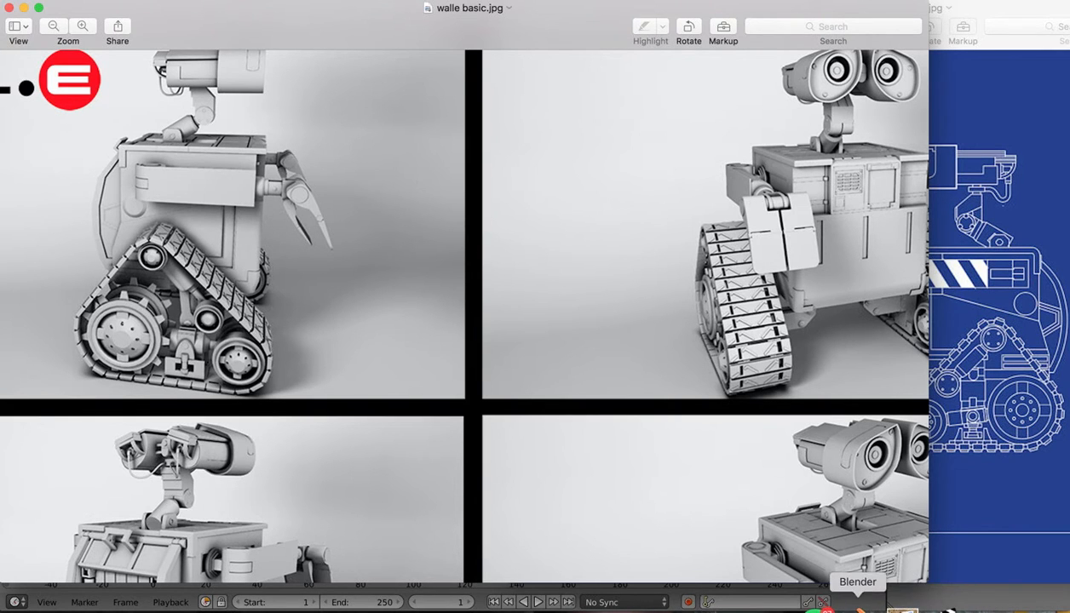
# Return to the Blender scene after viewing walle basic.jpg in Preview
pyautogui.click(855, 609)
pyautogui.hscroll(10, 421, 161)
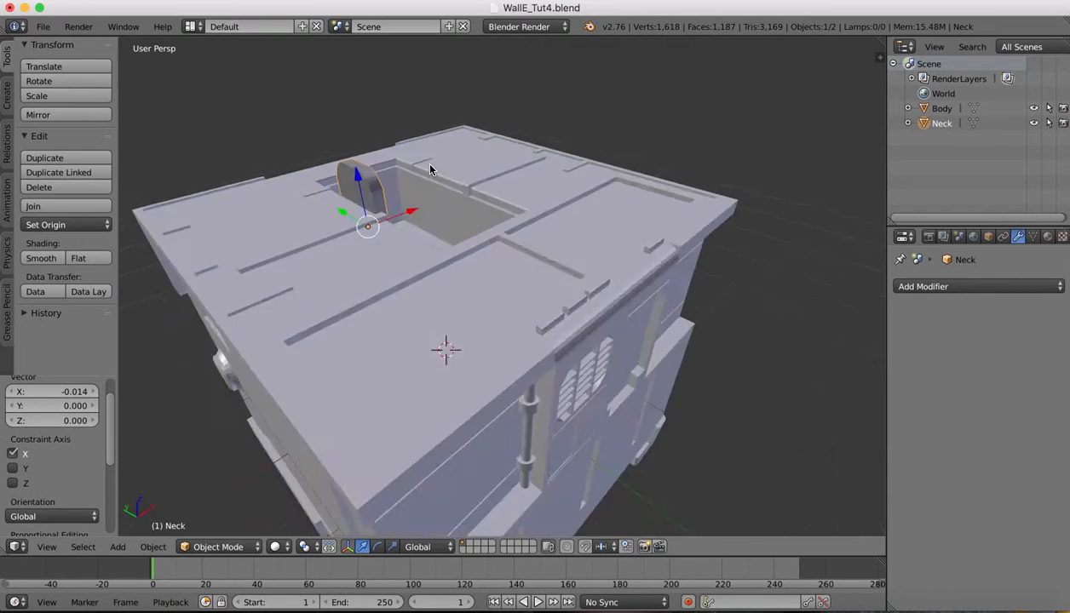
# Add a cylinder, raise it along Z, shrink it, and move it along X into the opening
pyautogui.click(6, 100)
pyautogui.click(65, 155)
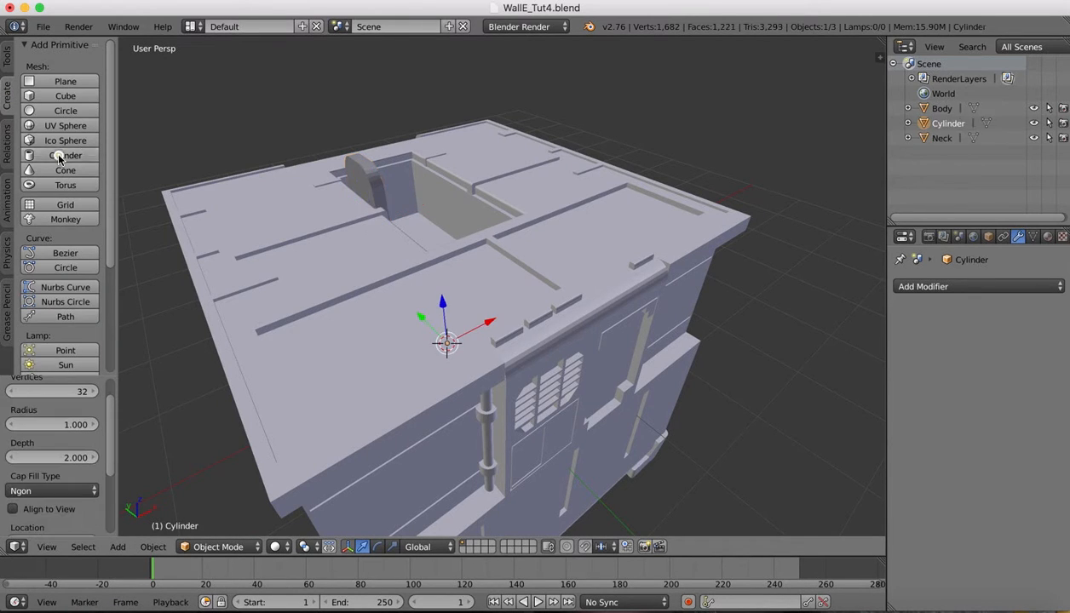
pyautogui.moveTo(440, 302); pyautogui.dragTo(419, 133)
pyautogui.press('s')
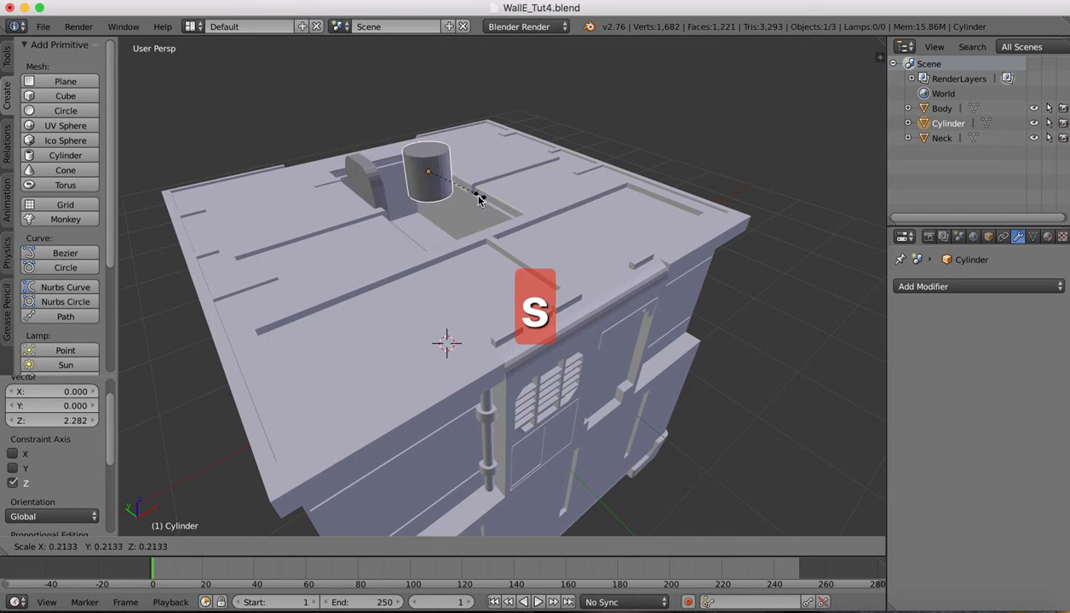
pyautogui.click(445, 179)
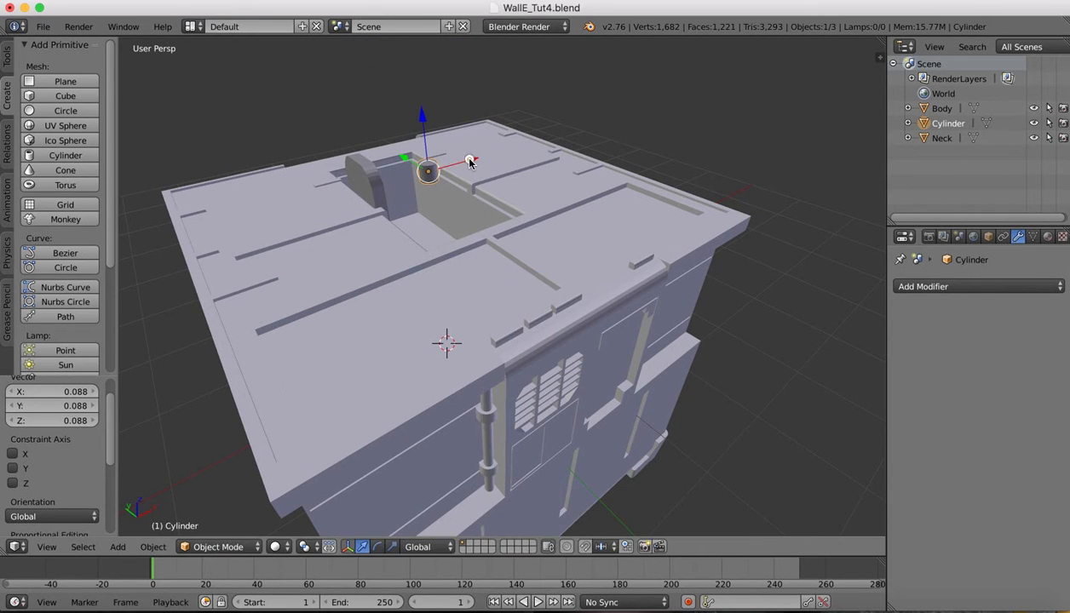
pyautogui.moveTo(470, 161); pyautogui.dragTo(405, 174)
# Slide the cylinder along Y and rotate it 90 degrees about the Y axis
pyautogui.hscroll(-10, 404, 175)
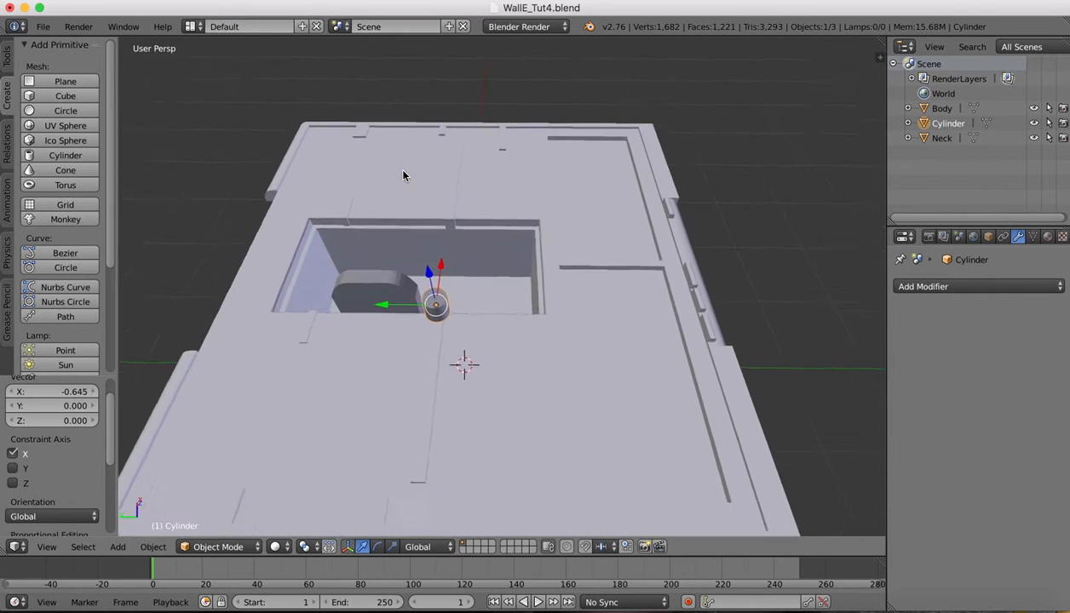
pyautogui.moveTo(383, 317); pyautogui.dragTo(315, 310)
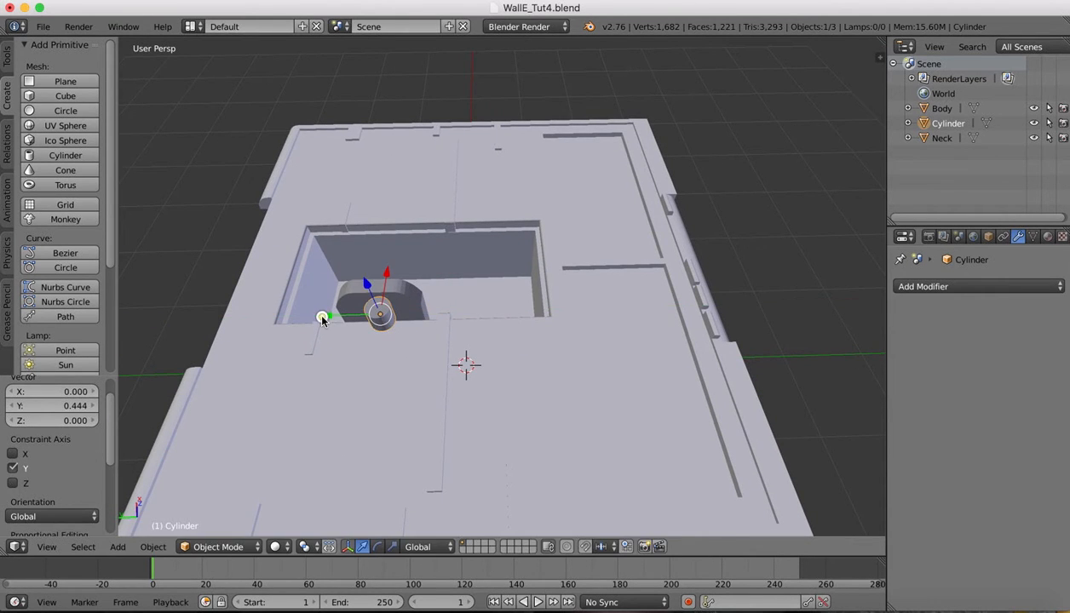
pyautogui.scroll(10, 379, 231)
pyautogui.hscroll(-5, 379, 231)
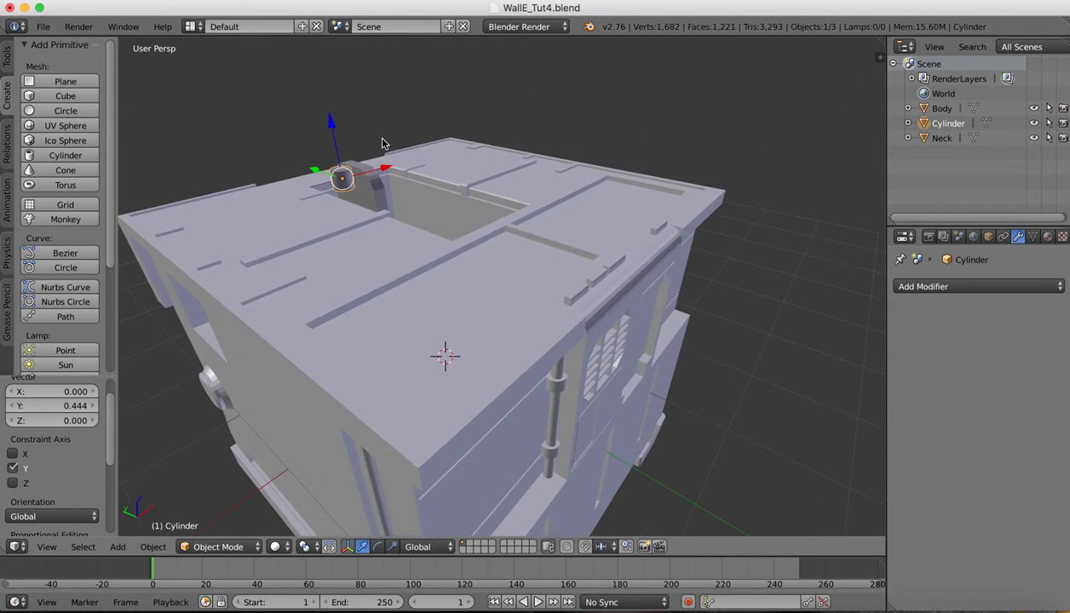
pyautogui.press('r')
pyautogui.press('x')
pyautogui.press('z')
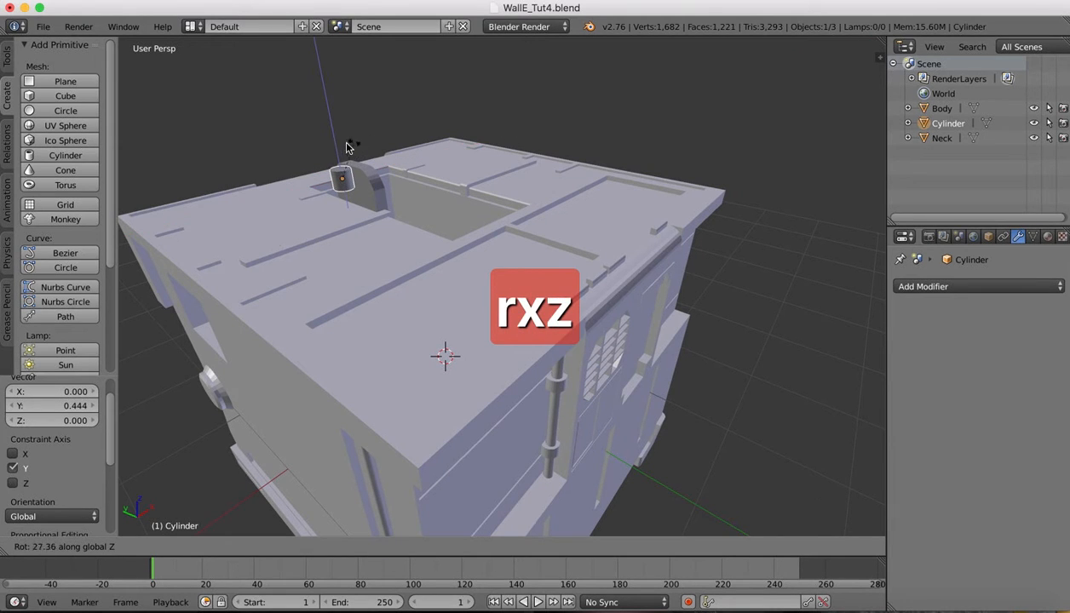
pyautogui.write('y')
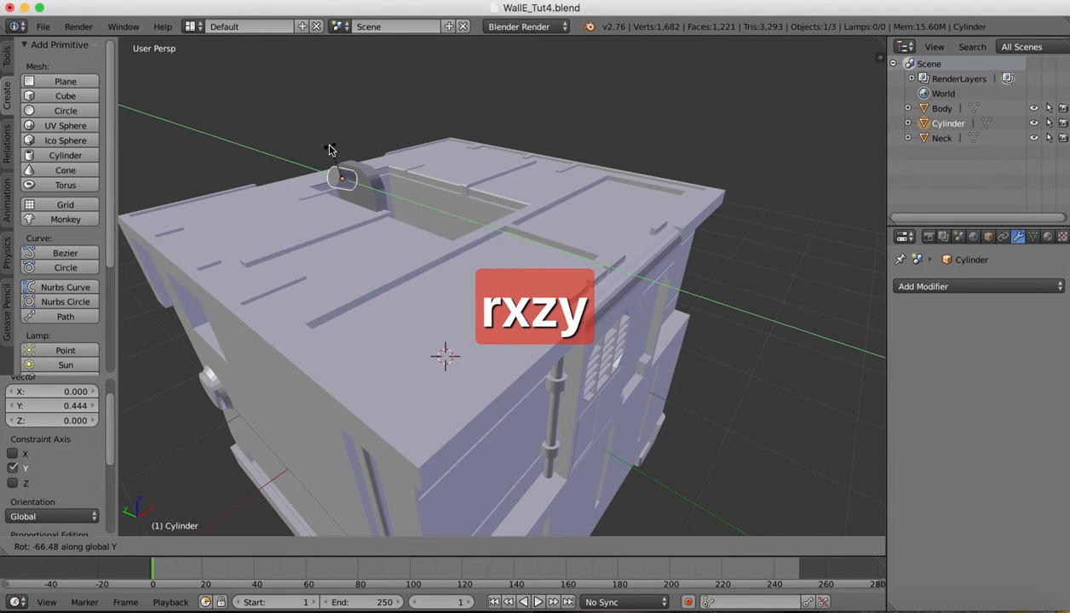
pyautogui.write('90')
pyautogui.press('Return')
# Flatten the cylinder to 0.312 along the X axis
pyautogui.moveTo(394, 178); pyautogui.dragTo(429, 173, button='middle')
pyautogui.press('s')
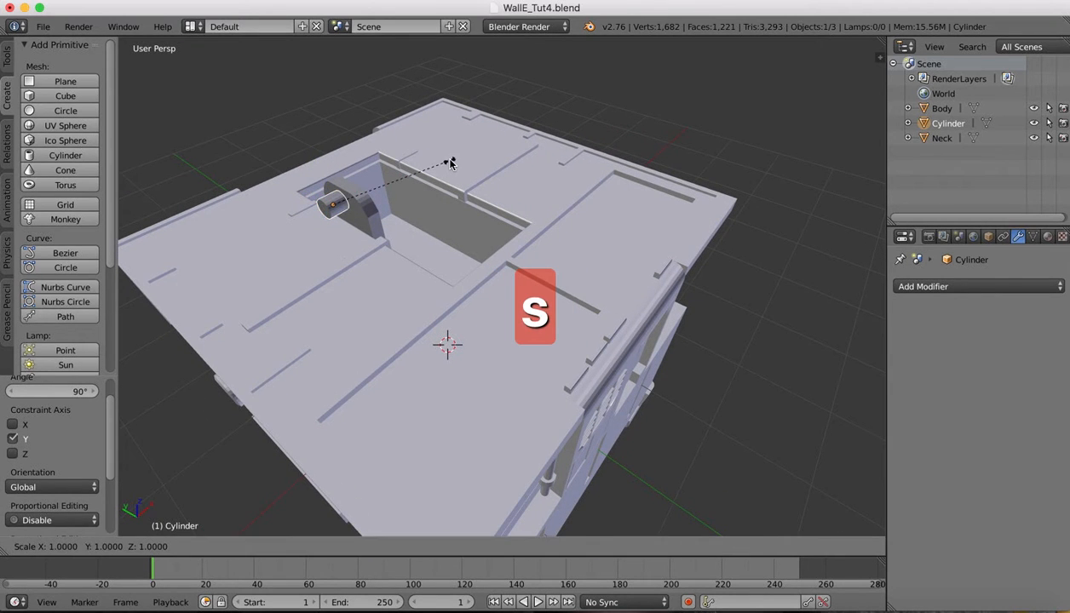
pyautogui.press('x')
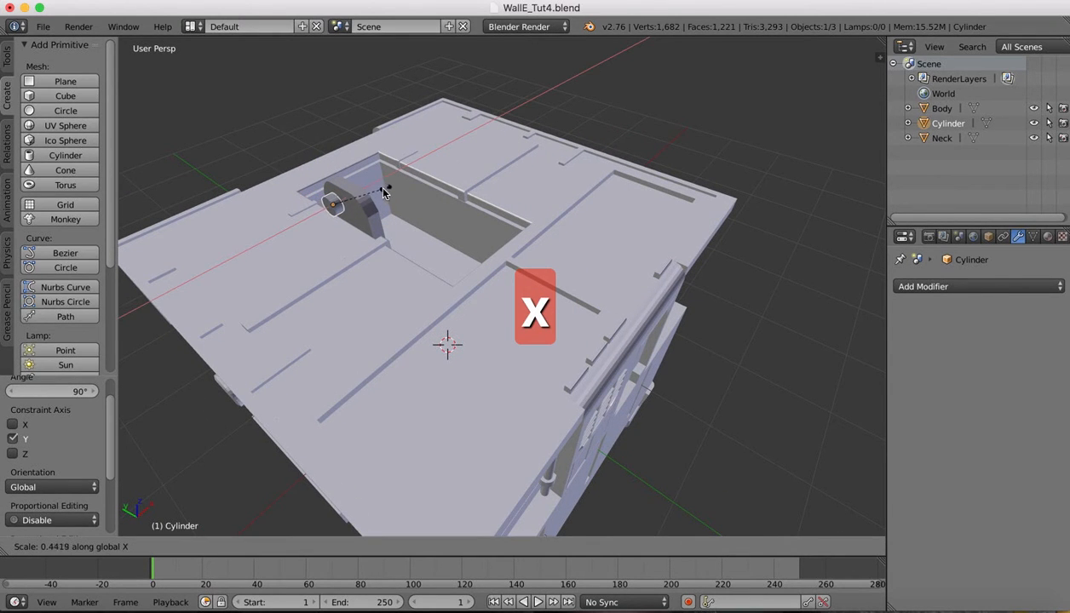
pyautogui.click(369, 196)
pyautogui.scroll(4, 369, 194)
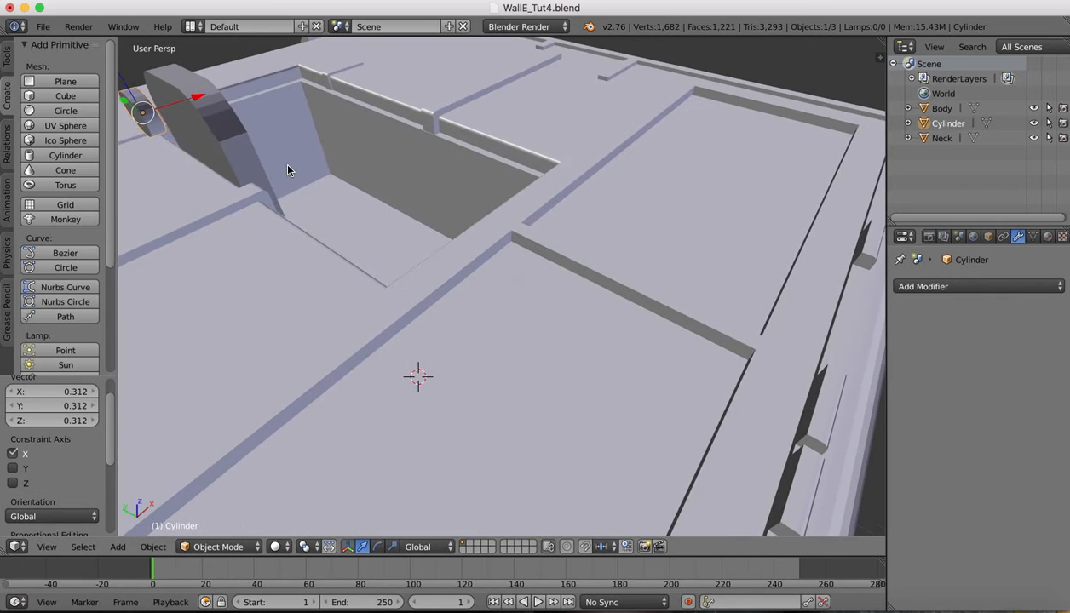
pyautogui.hscroll(-4, 287, 166)
pyautogui.hscroll(-10, 538, 183)
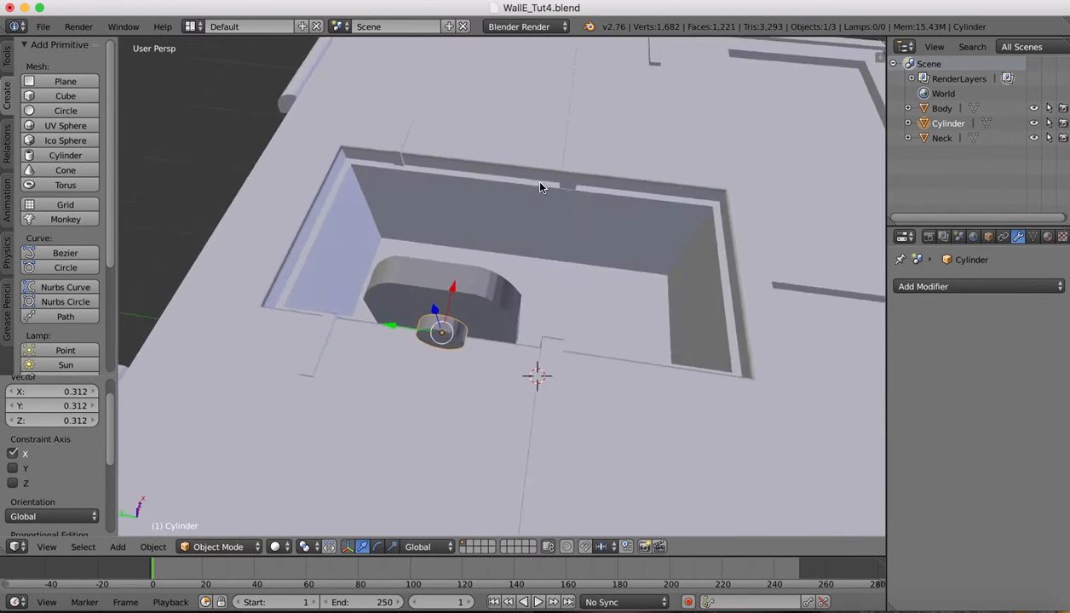
# Position the cylinder on the bracket face along Y, X and Z, ending with a 0.007 X nudge
pyautogui.moveTo(421, 343); pyautogui.dragTo(407, 339)
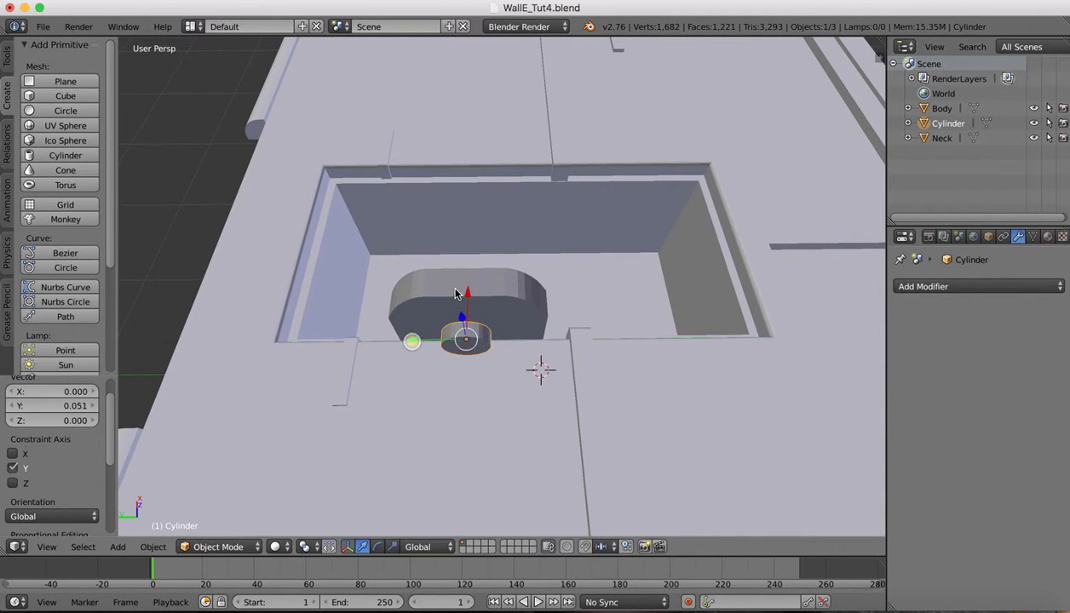
pyautogui.moveTo(465, 290); pyautogui.dragTo(465, 267)
pyautogui.hscroll(-10, 464, 270)
pyautogui.scroll(-1, 465, 269)
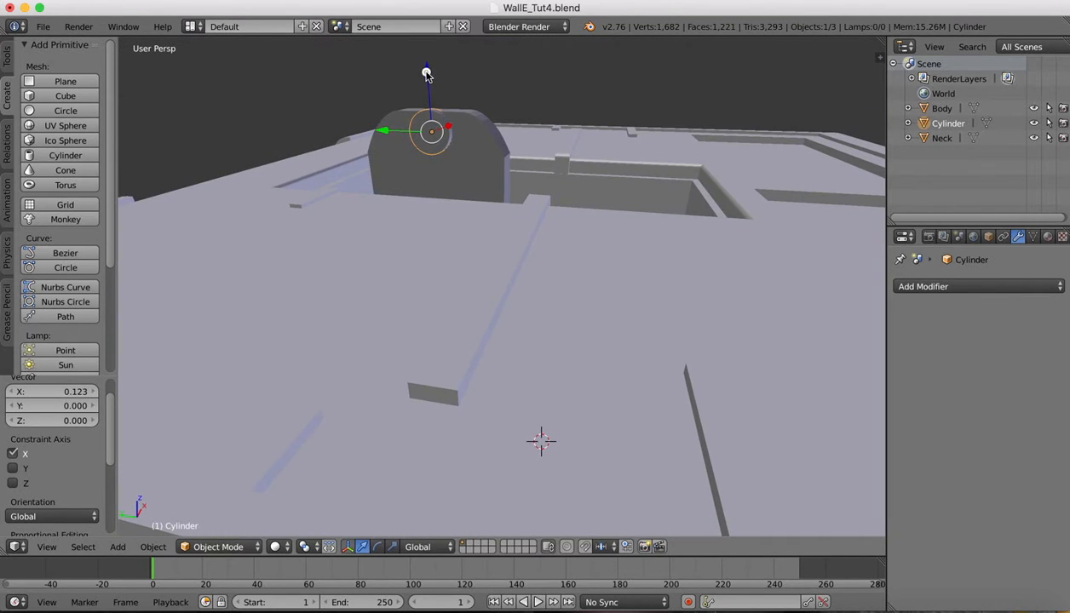
pyautogui.moveTo(426, 74); pyautogui.dragTo(425, 88)
pyautogui.hscroll(-5, 535, 102)
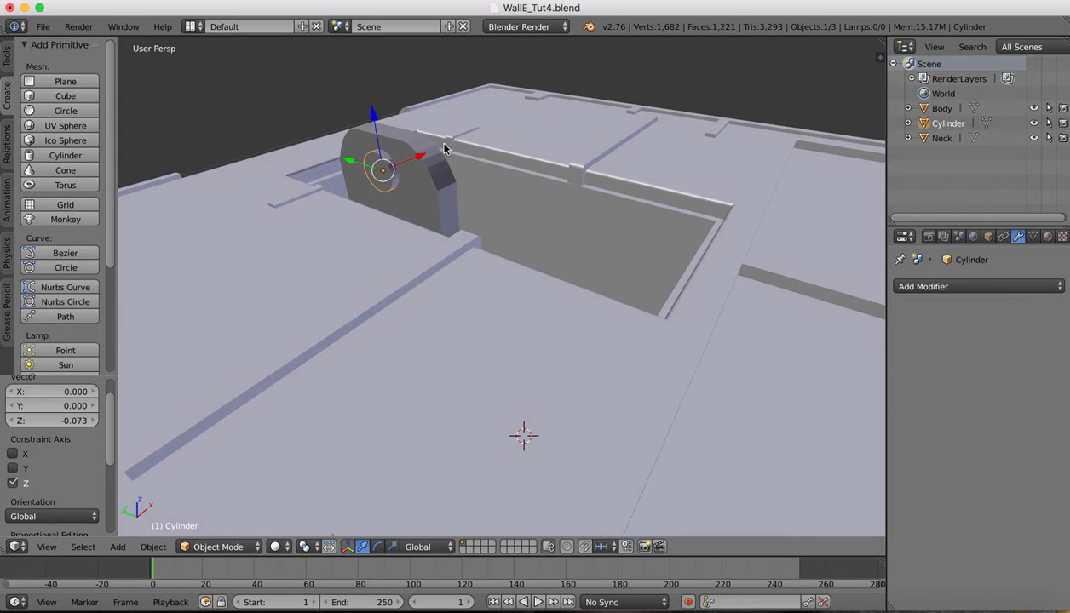
pyautogui.moveTo(421, 159); pyautogui.dragTo(424, 159)
pyautogui.moveTo(922, 608)
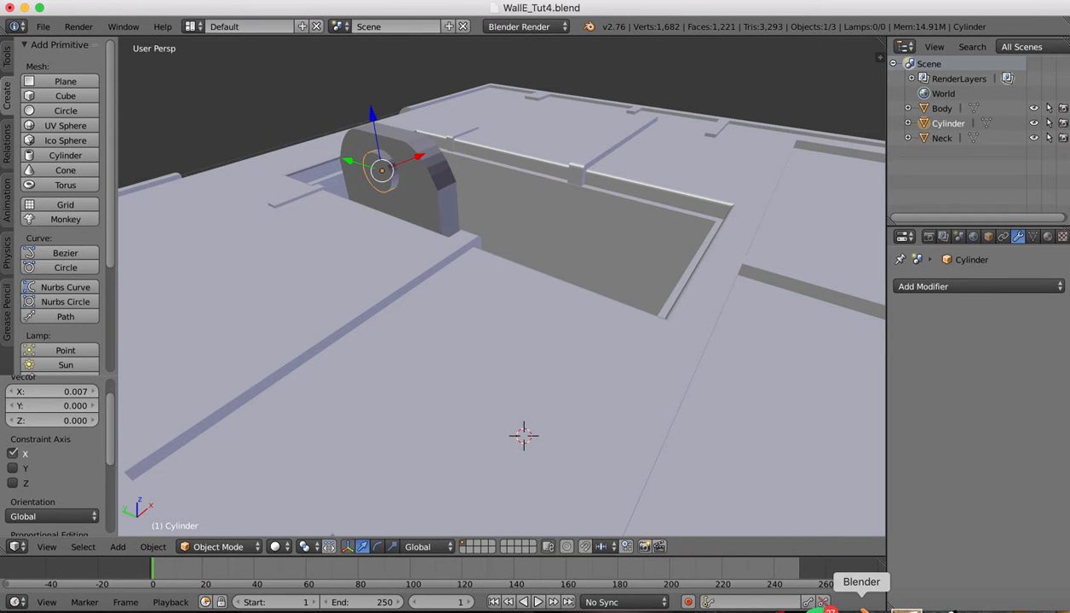
pyautogui.click(895, 608)
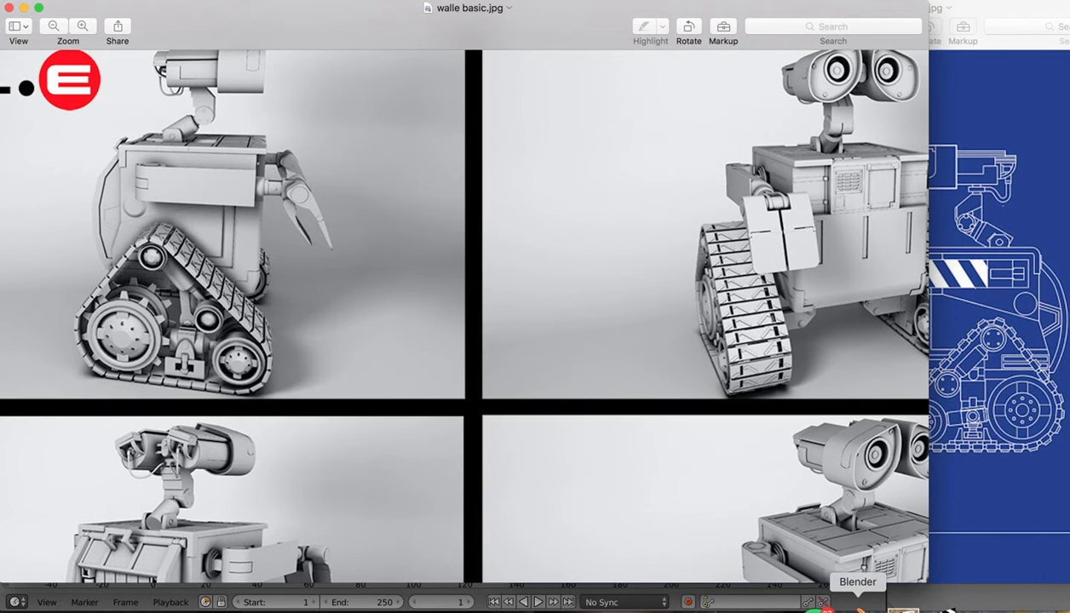
pyautogui.click(862, 608)
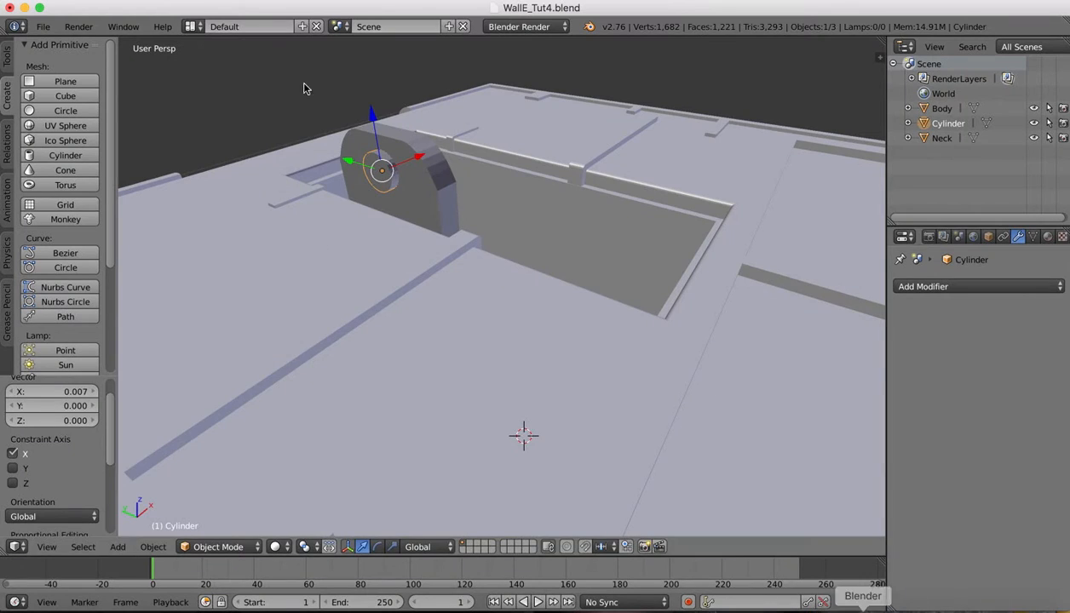
# Switch the cylinder into Edit Mode
pyautogui.scroll(-10, 357, 88)
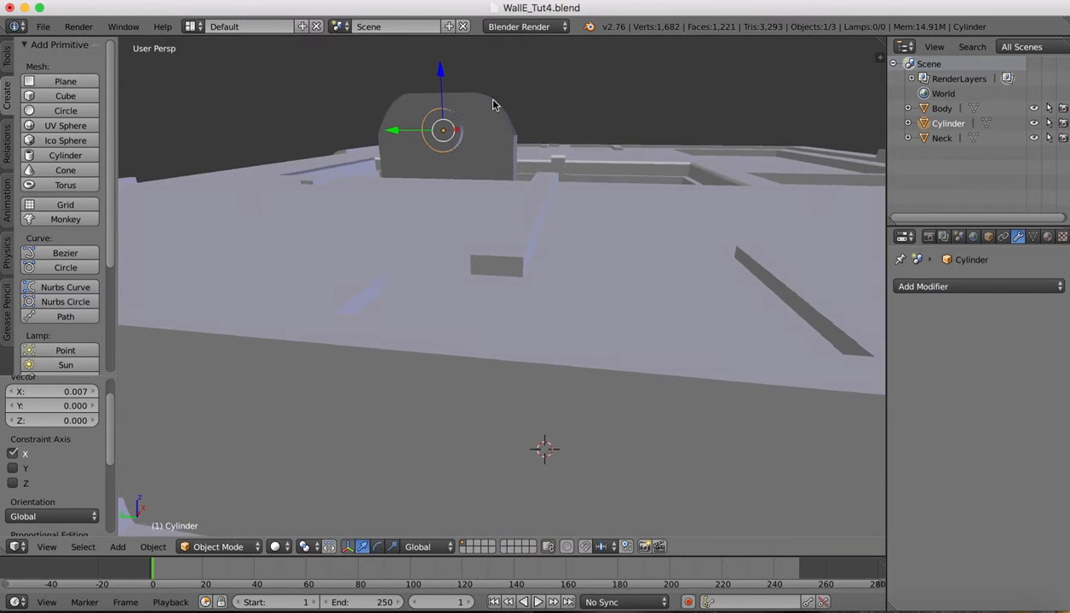
pyautogui.scroll(5, 494, 104)
pyautogui.scroll(5, 383, 95)
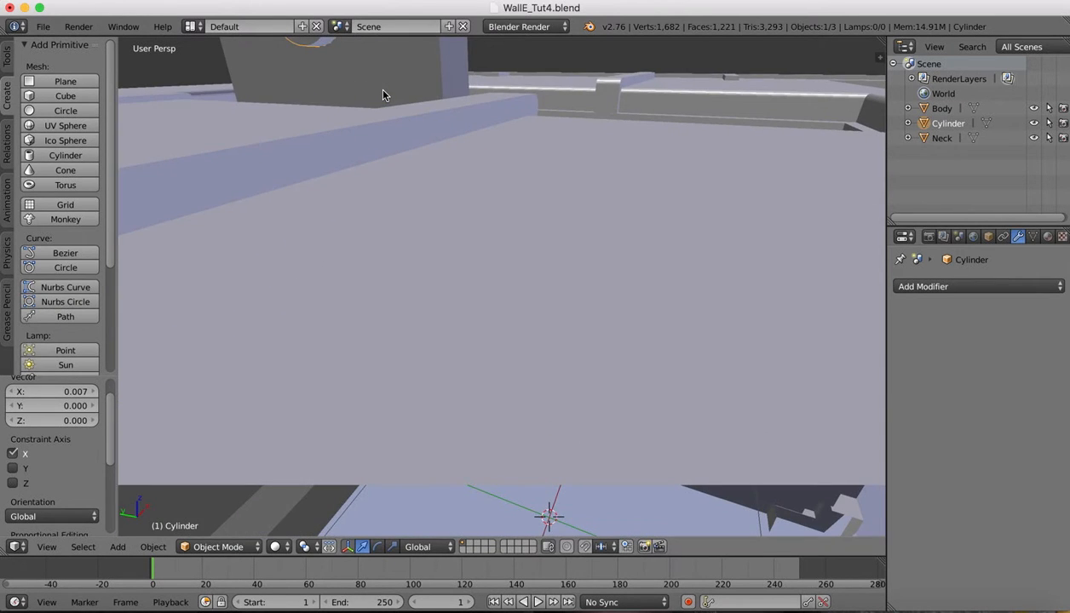
pyautogui.scroll(8, 384, 92)
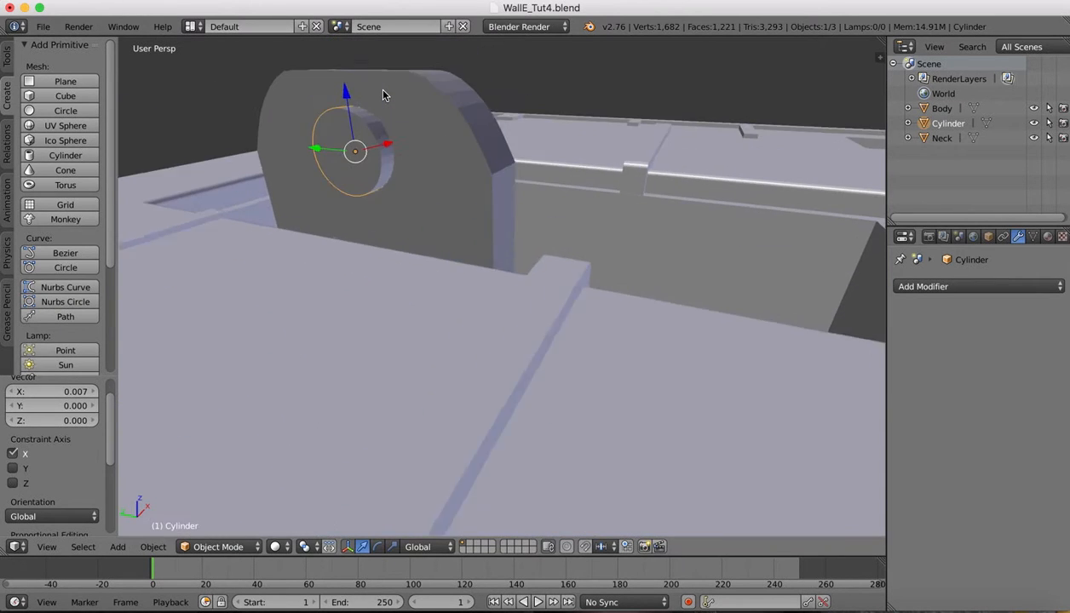
pyautogui.click(206, 551)
pyautogui.click(209, 510)
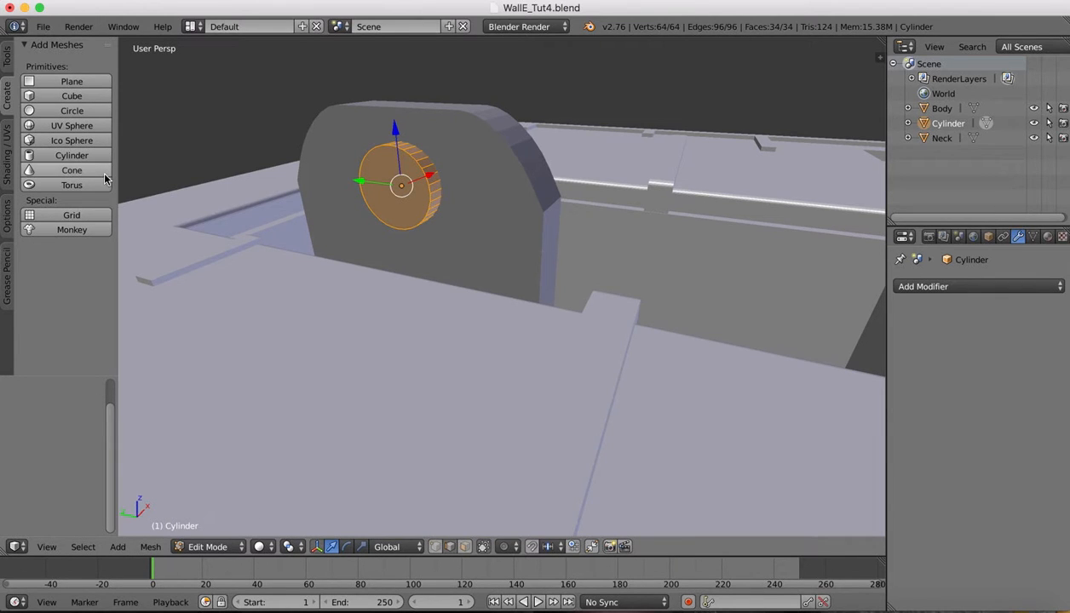
# Select a rim edge and then its edge ring
pyautogui.rightClick(414, 160)
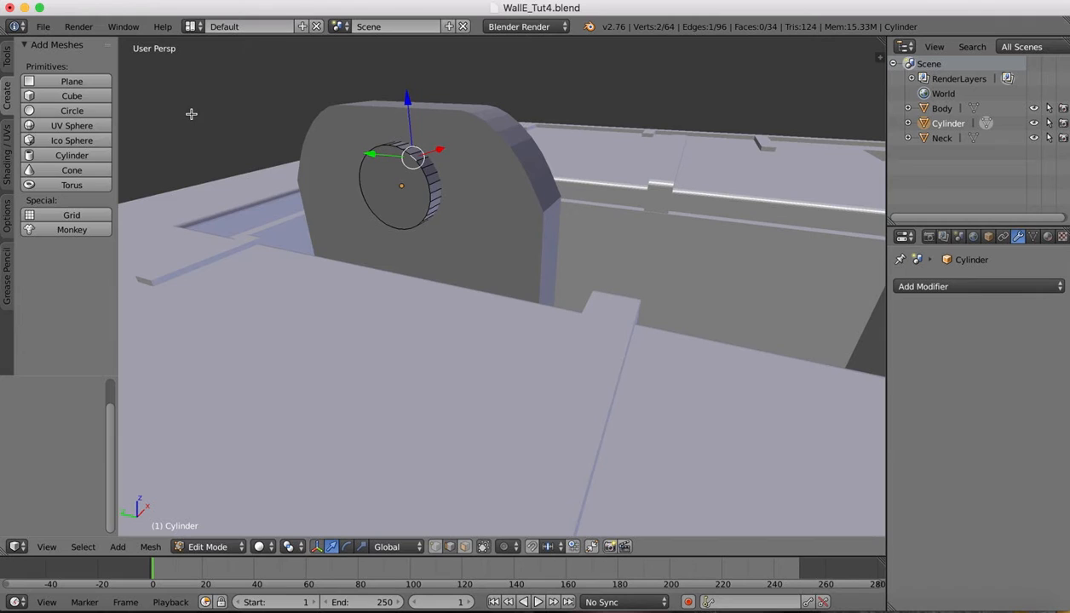
pyautogui.click(8, 59)
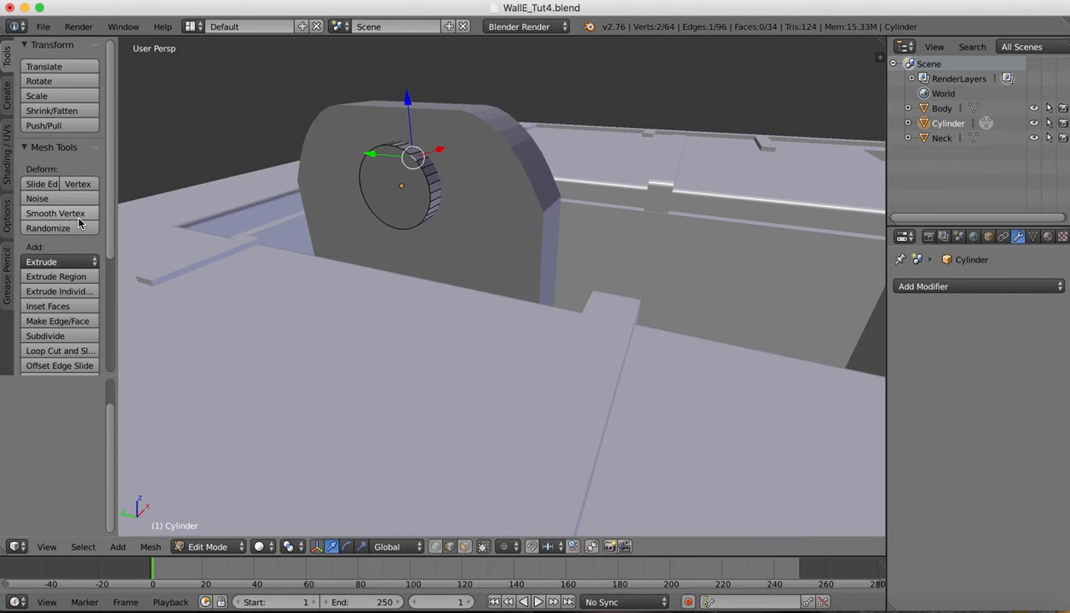
pyautogui.scroll(-4, 79, 221)
pyautogui.scroll(-2, 79, 221)
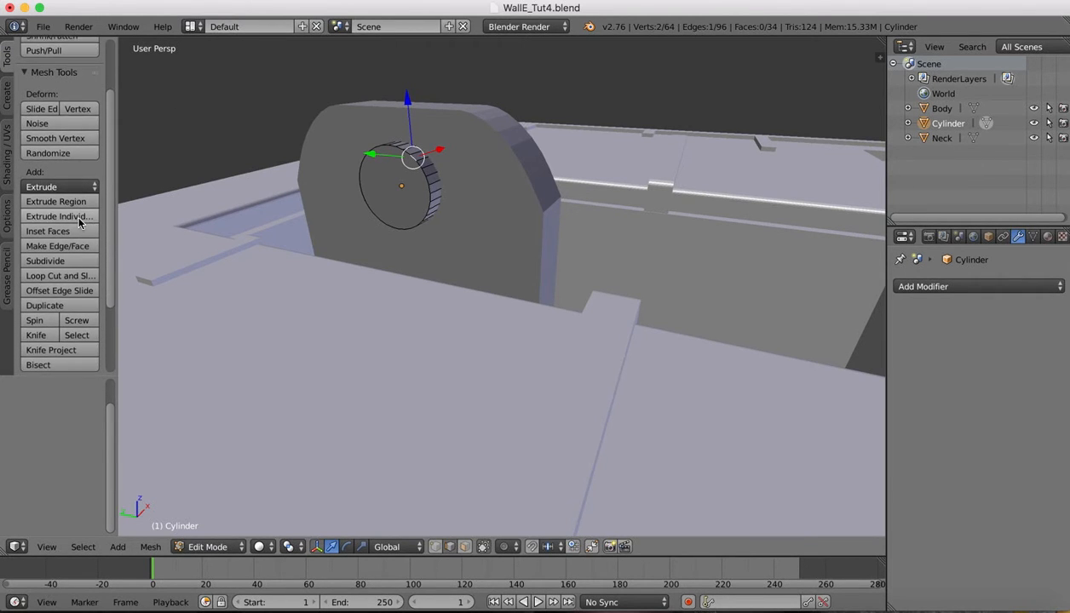
pyautogui.click(76, 546)
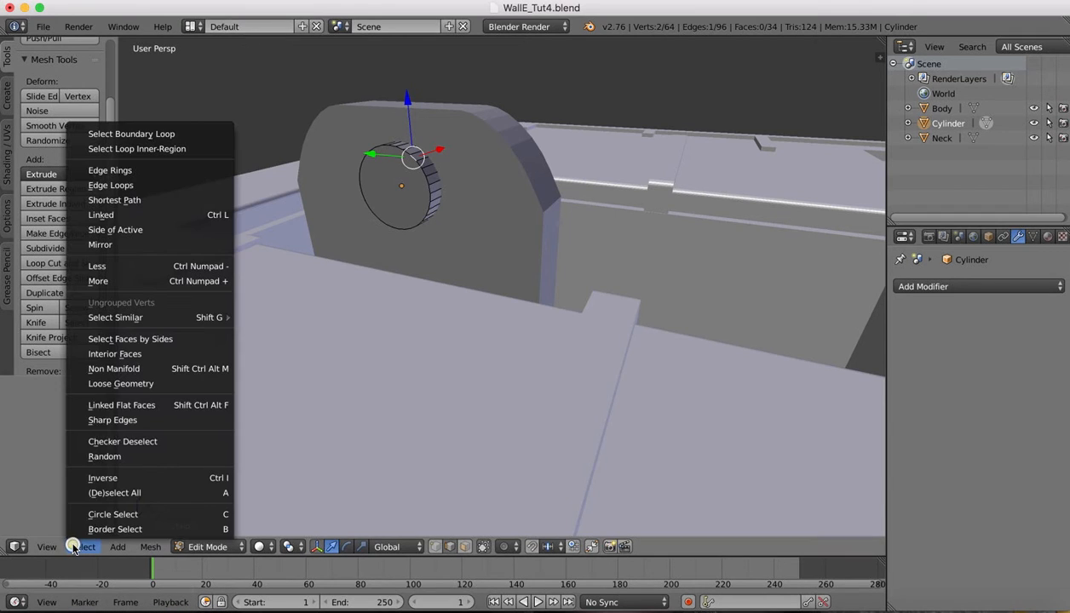
pyautogui.click(118, 171)
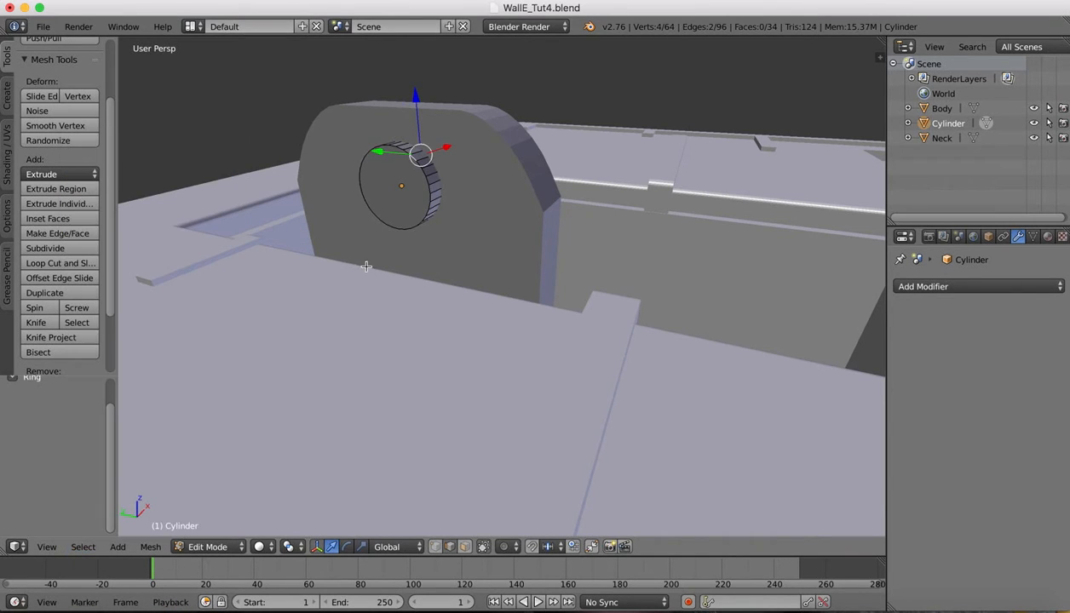
# Select the front face's edge loop and begin extruding it outward
pyautogui.rightClick(430, 190)
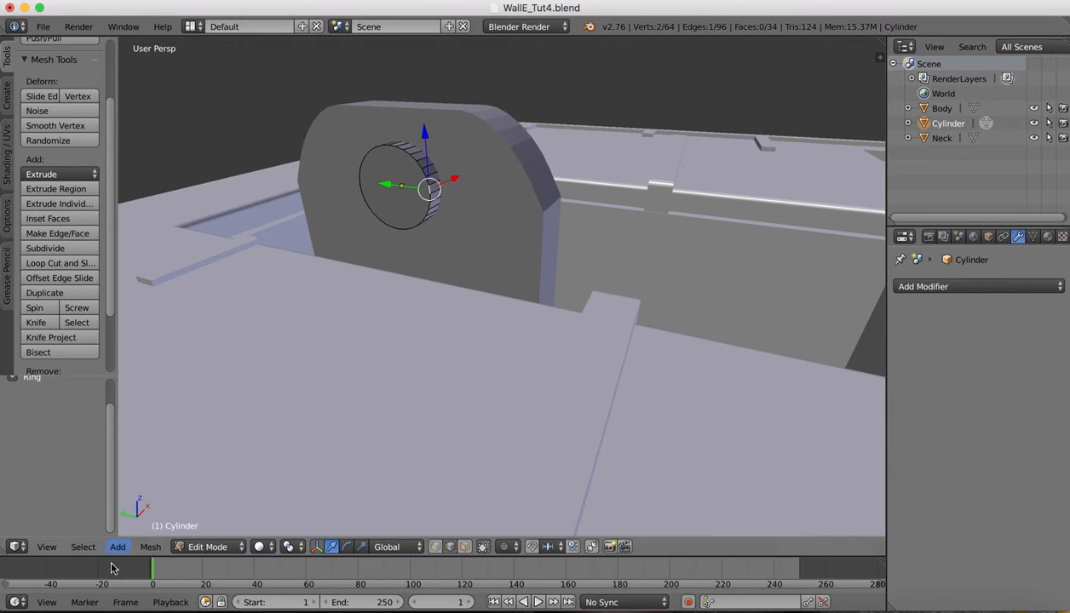
pyautogui.click(83, 547)
pyautogui.click(115, 185)
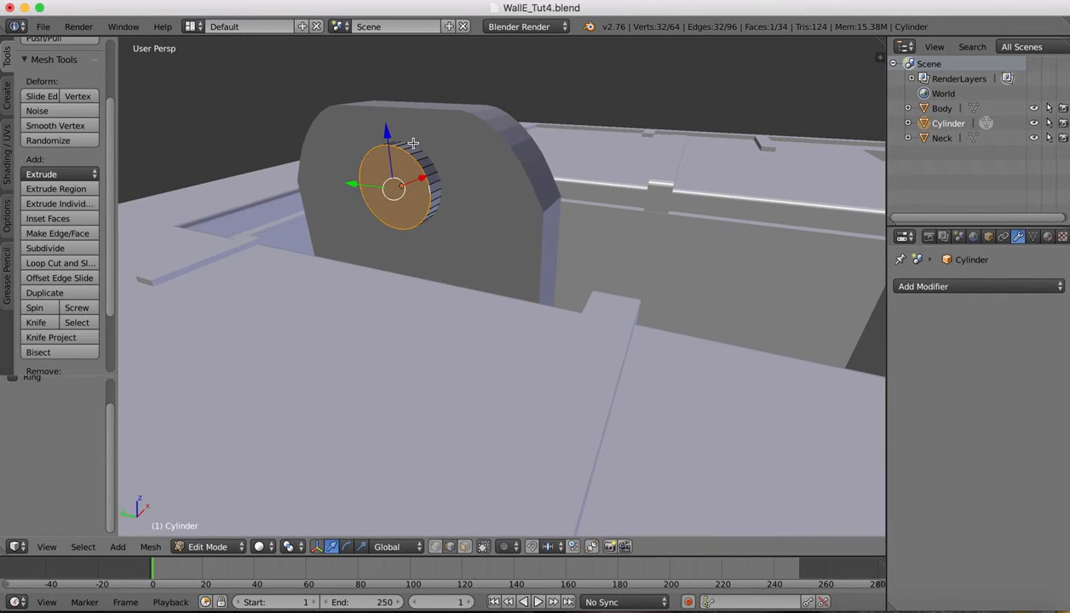
pyautogui.press('e')
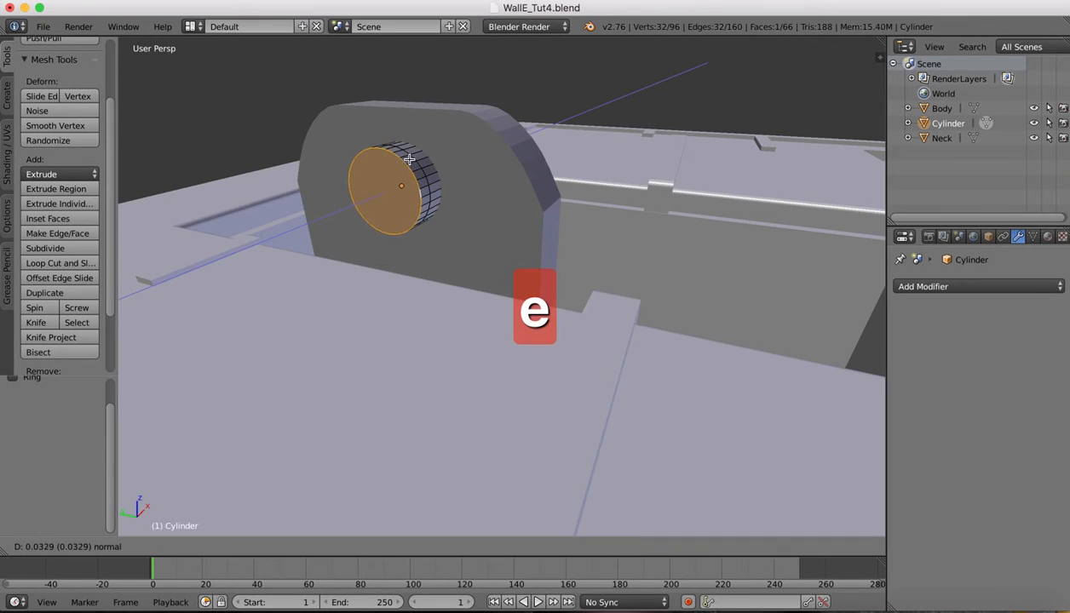
# Build the ring: extrude, scale face to 0.864, extrude inward, scale to 0.940, extrude again
pyautogui.click(412, 156)
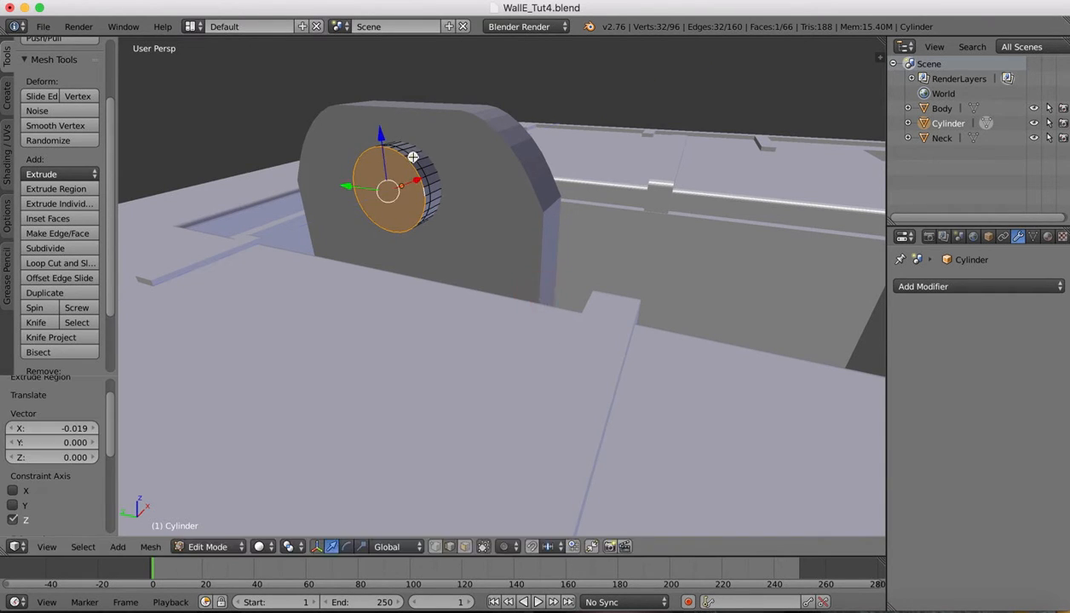
pyautogui.press('s')
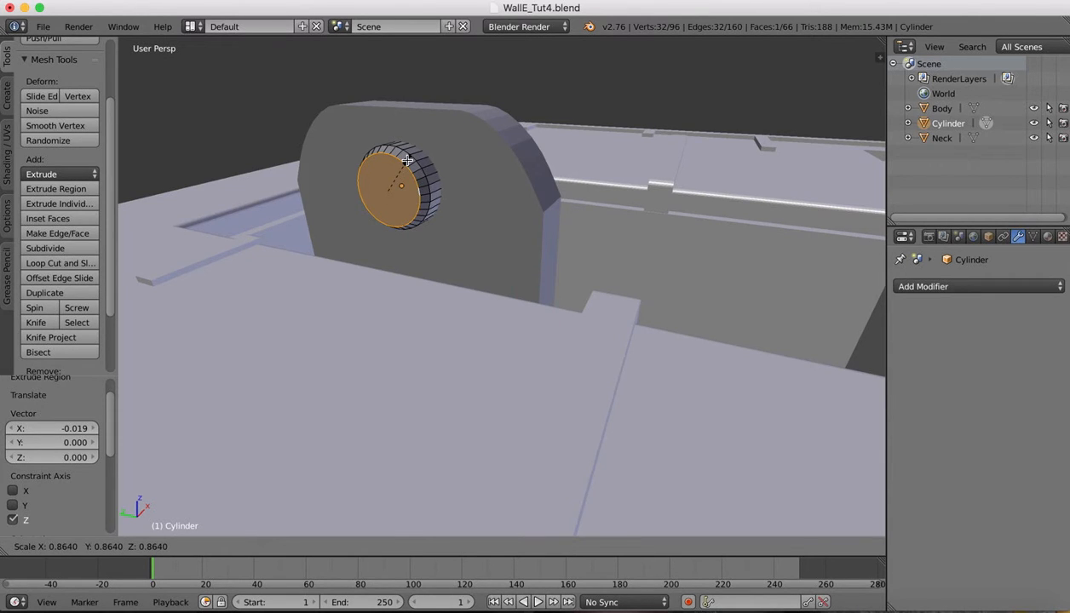
pyautogui.click(407, 160)
pyautogui.press('e')
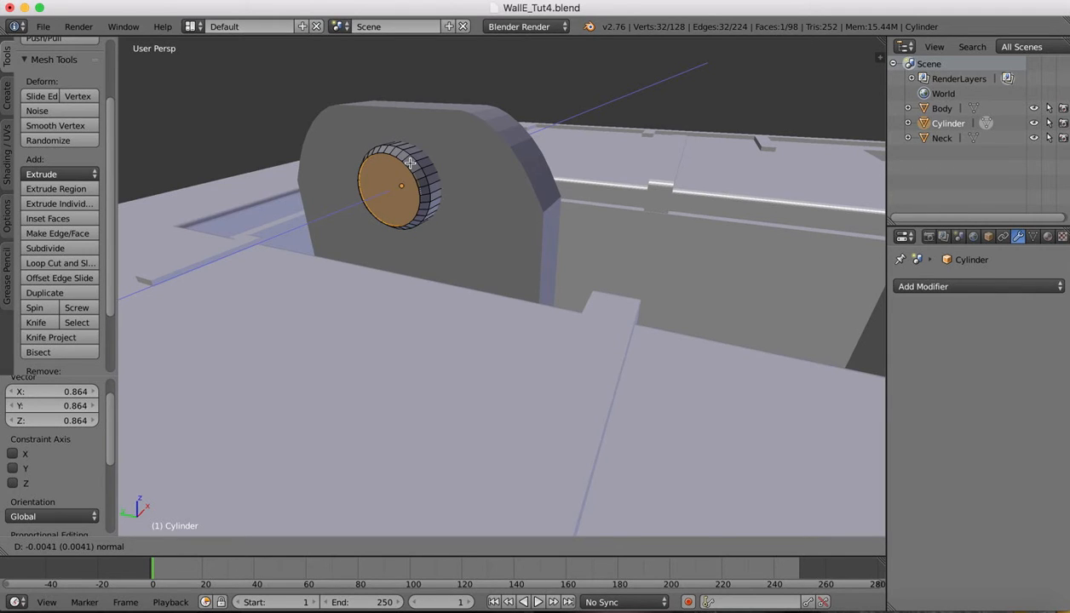
pyautogui.click(410, 162)
pyautogui.press('s')
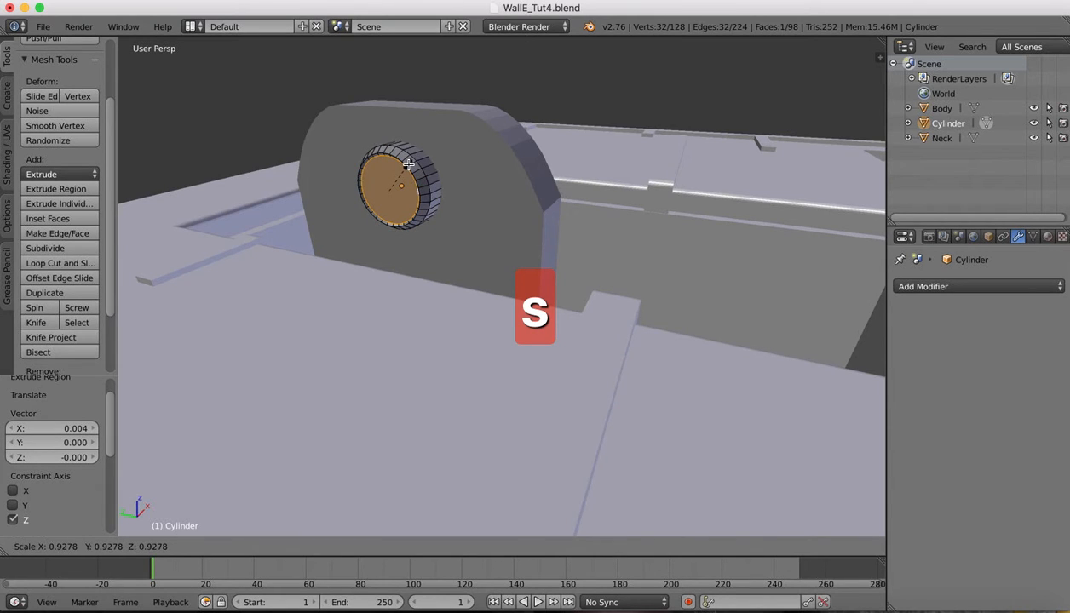
pyautogui.click(409, 163)
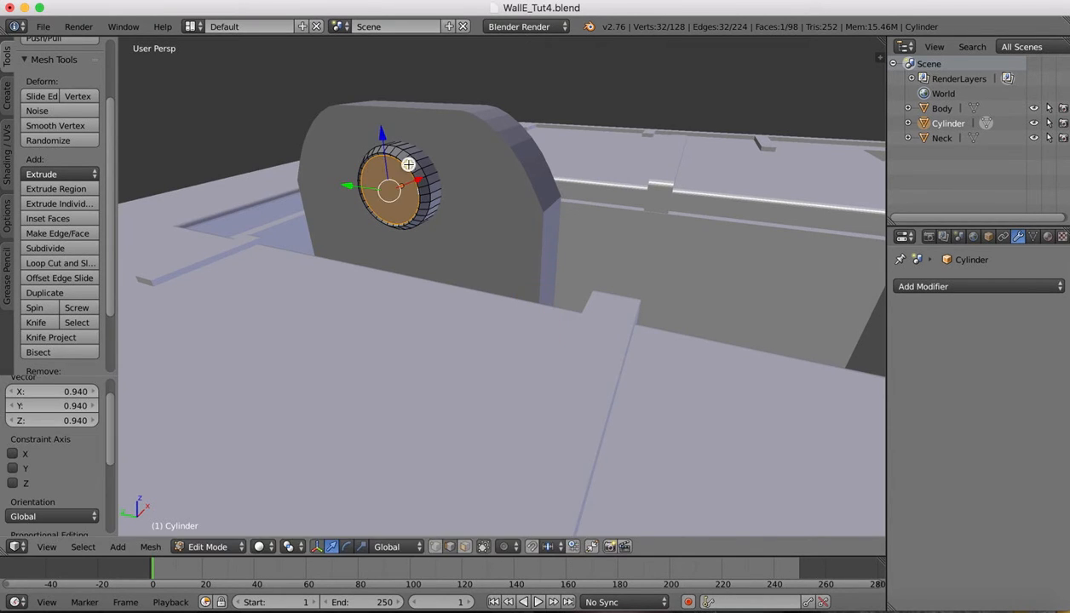
pyautogui.press('e')
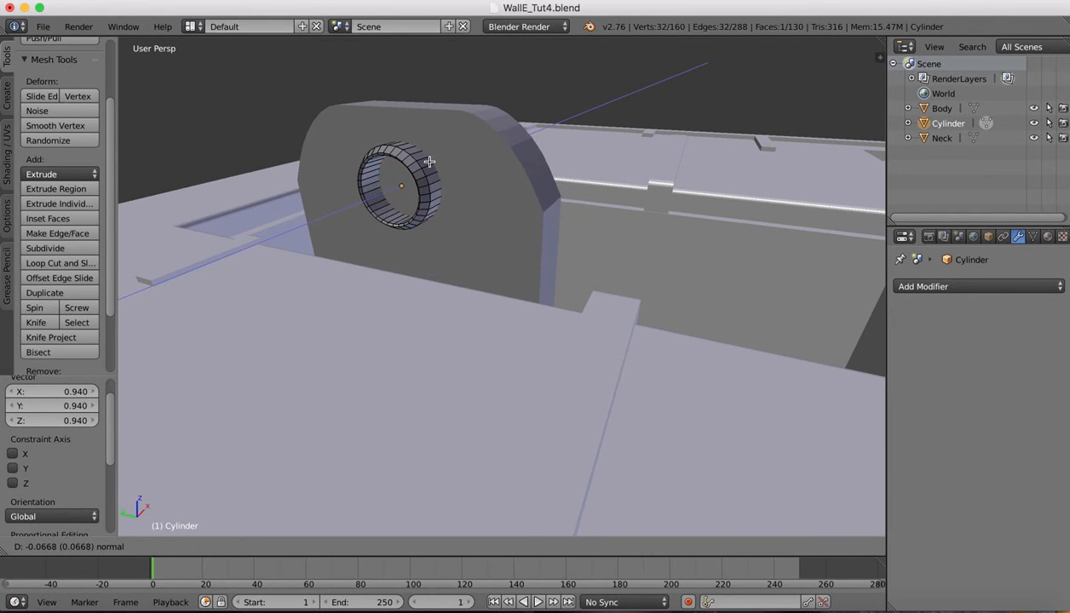
pyautogui.click(429, 162)
# Return to Object Mode and shift the cylinder 0.004 along X
pyautogui.hscroll(-10, 427, 138)
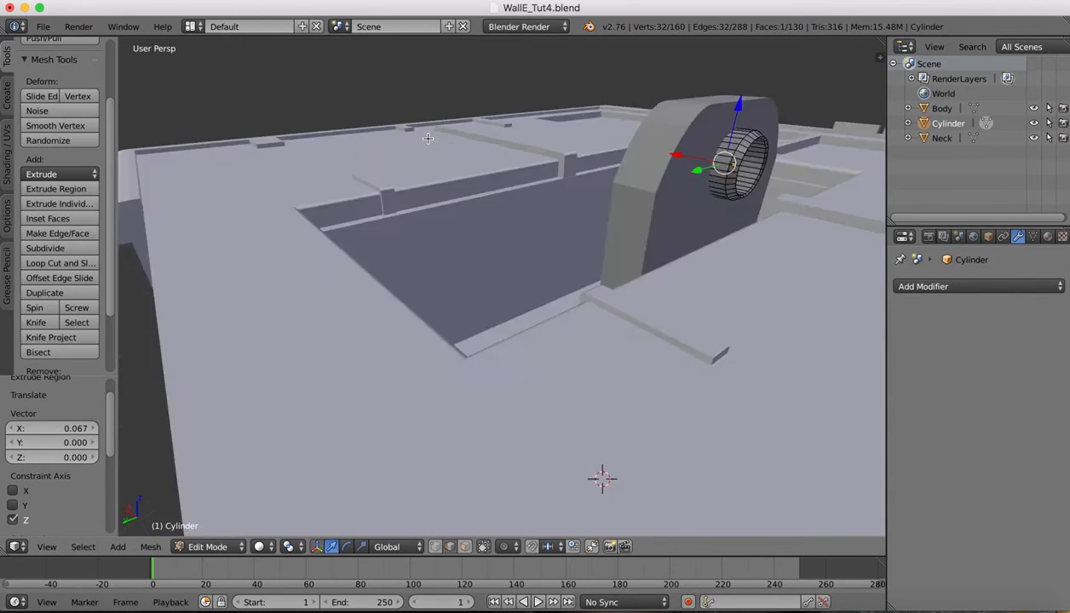
pyautogui.hscroll(10, 427, 138)
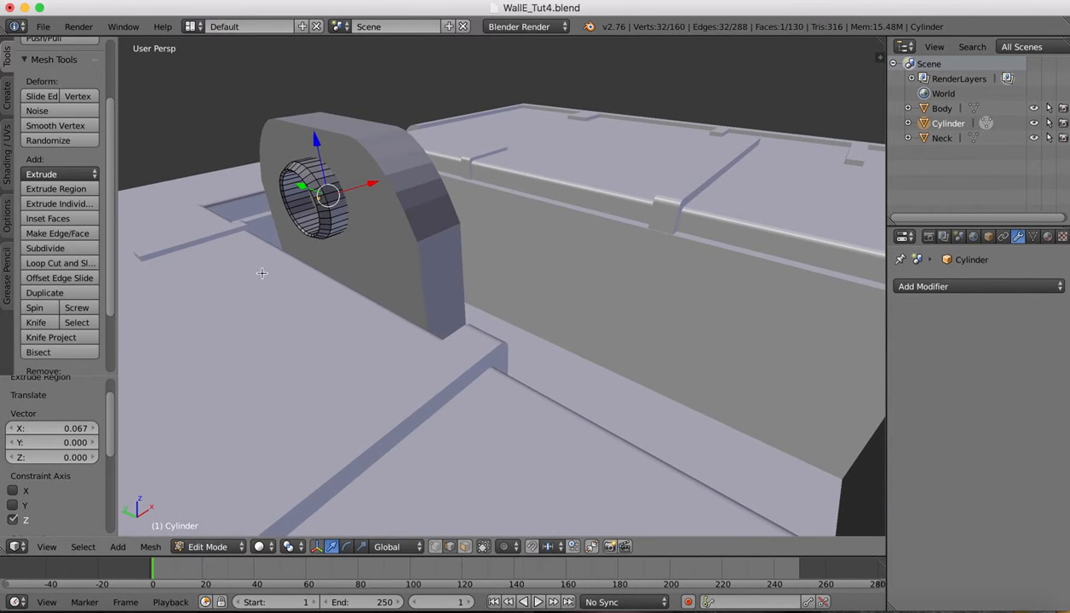
pyautogui.click(209, 547)
pyautogui.click(218, 528)
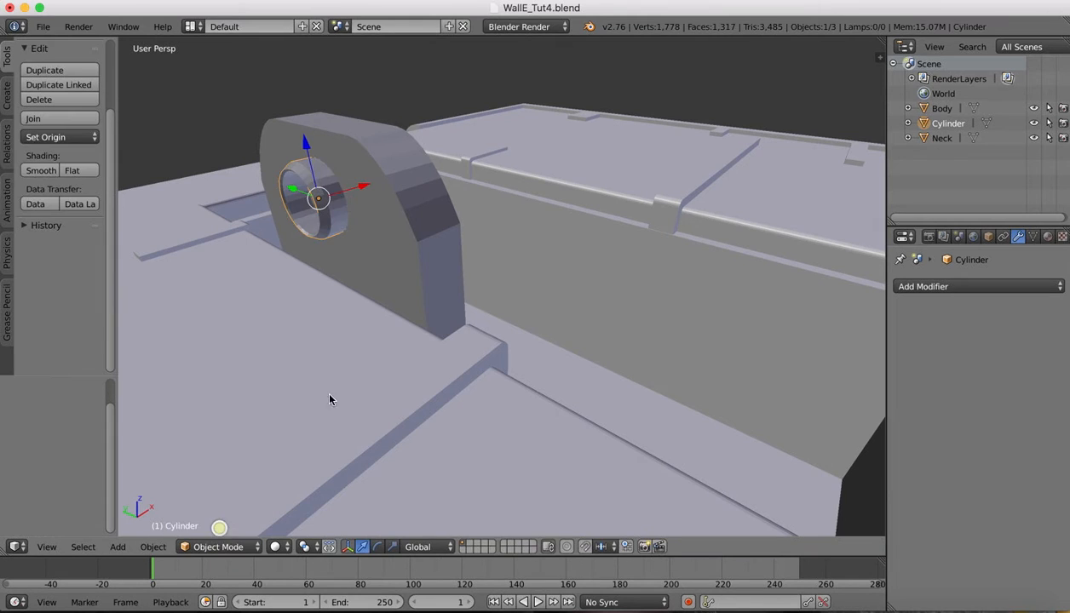
pyautogui.moveTo(364, 186); pyautogui.dragTo(369, 186)
pyautogui.hscroll(10, 427, 141)
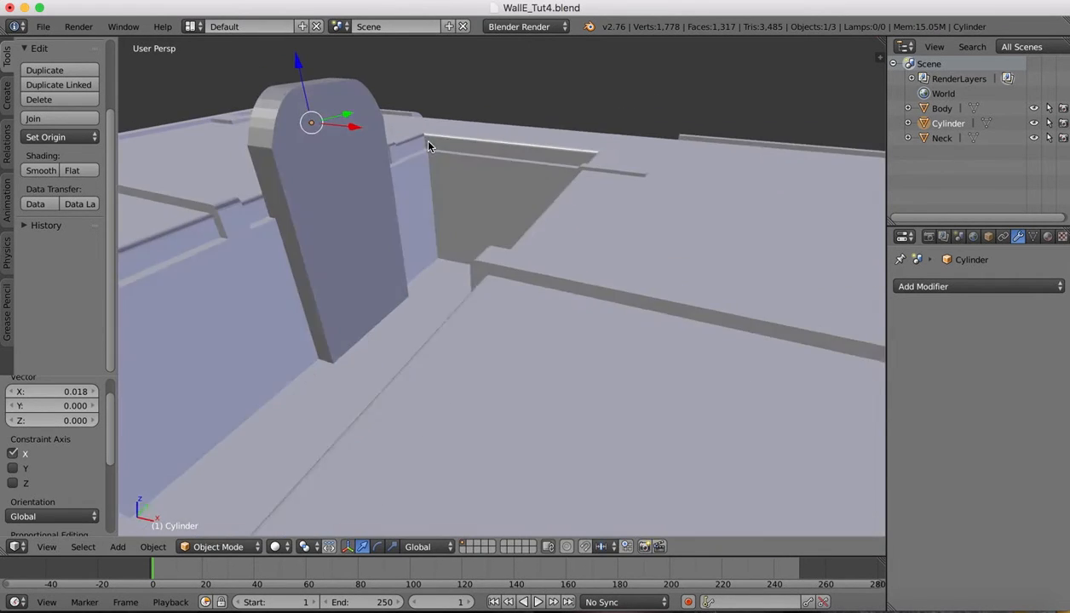
pyautogui.hscroll(-10, 428, 141)
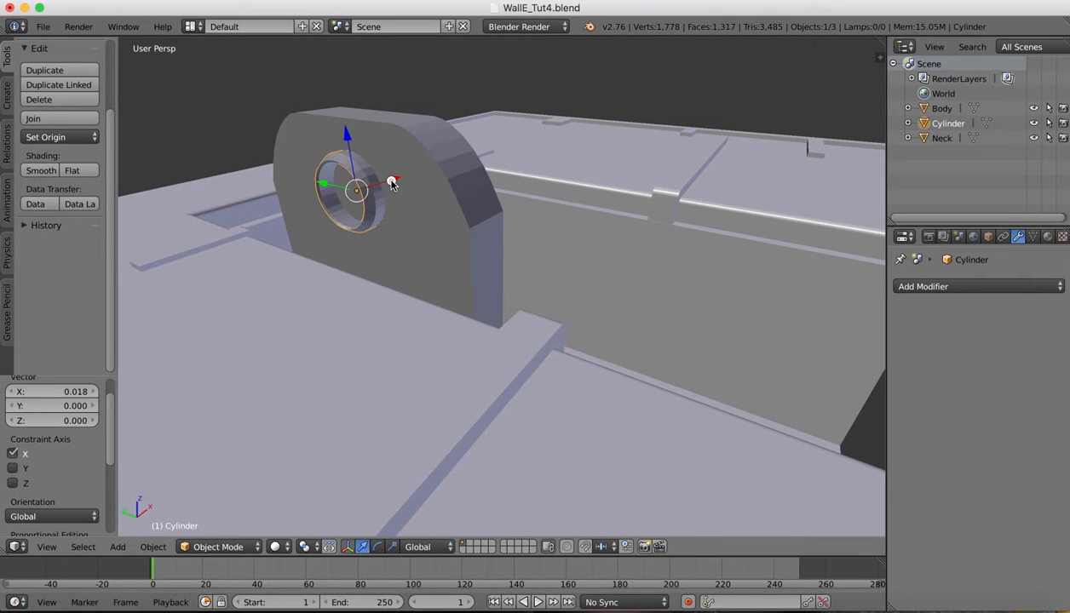
pyautogui.moveTo(391, 180); pyautogui.dragTo(390, 175)
# Compare the model against the WALL-E reference image, then return to Blender
pyautogui.hscroll(10, 504, 141)
pyautogui.hscroll(4, 504, 142)
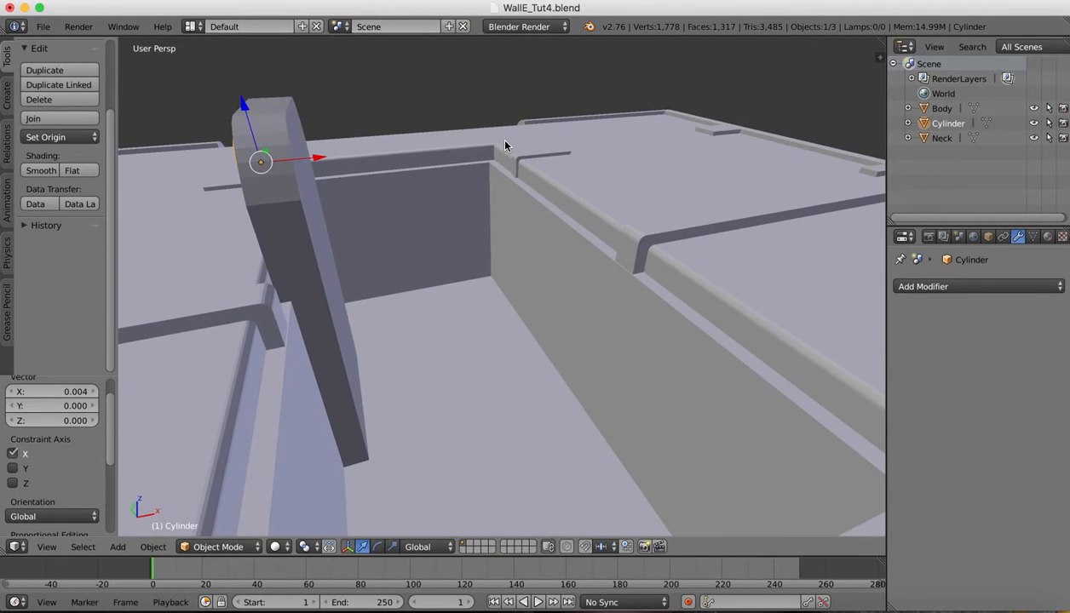
pyautogui.hscroll(-10, 505, 142)
pyautogui.hscroll(10, 504, 142)
pyautogui.scroll(-10, 504, 147)
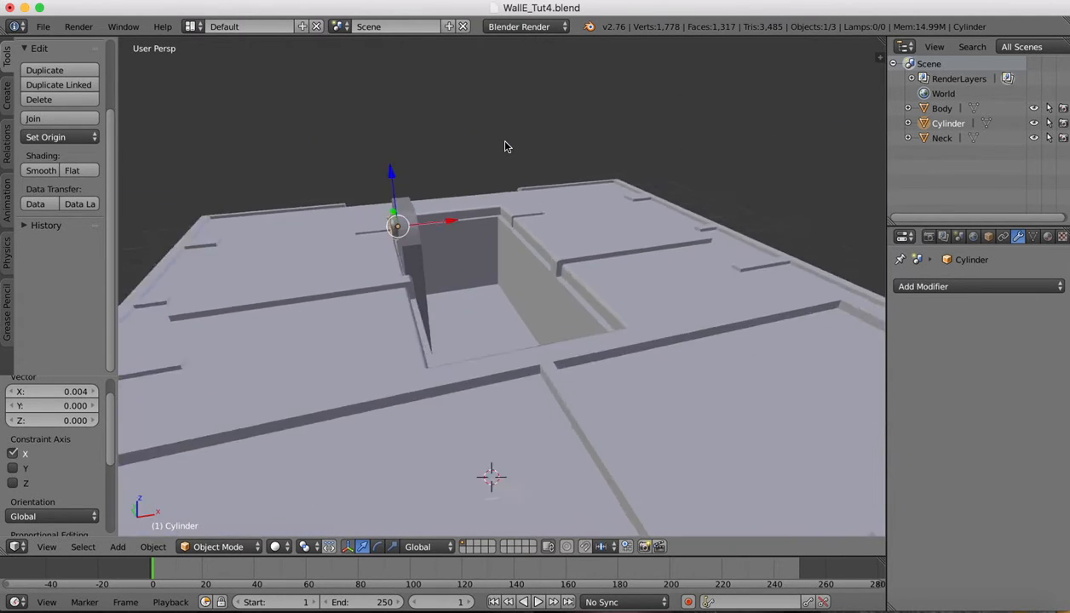
pyautogui.hscroll(-10, 504, 147)
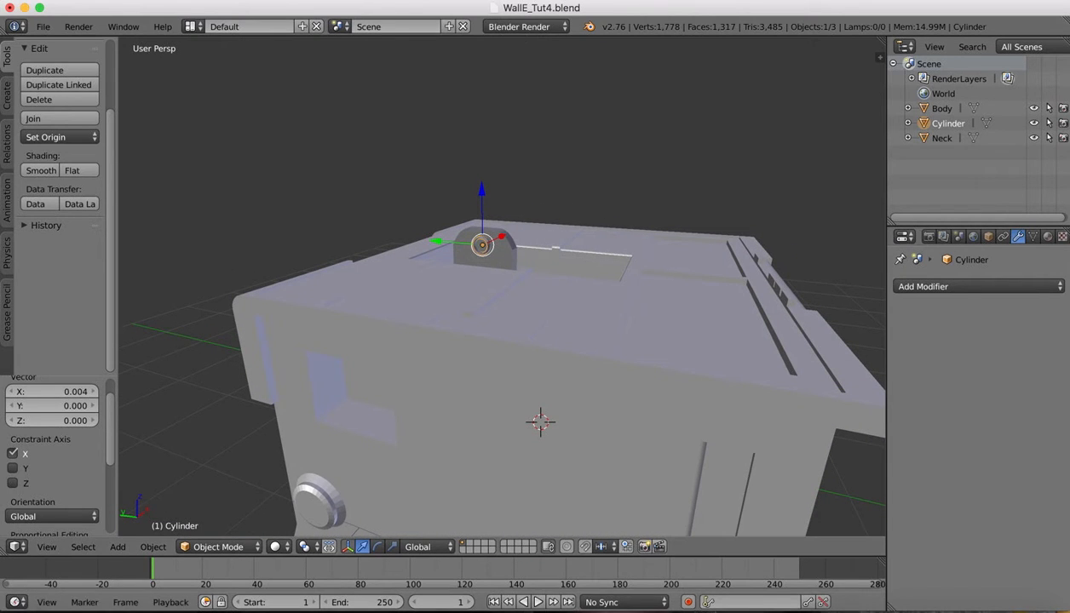
pyautogui.click(893, 605)
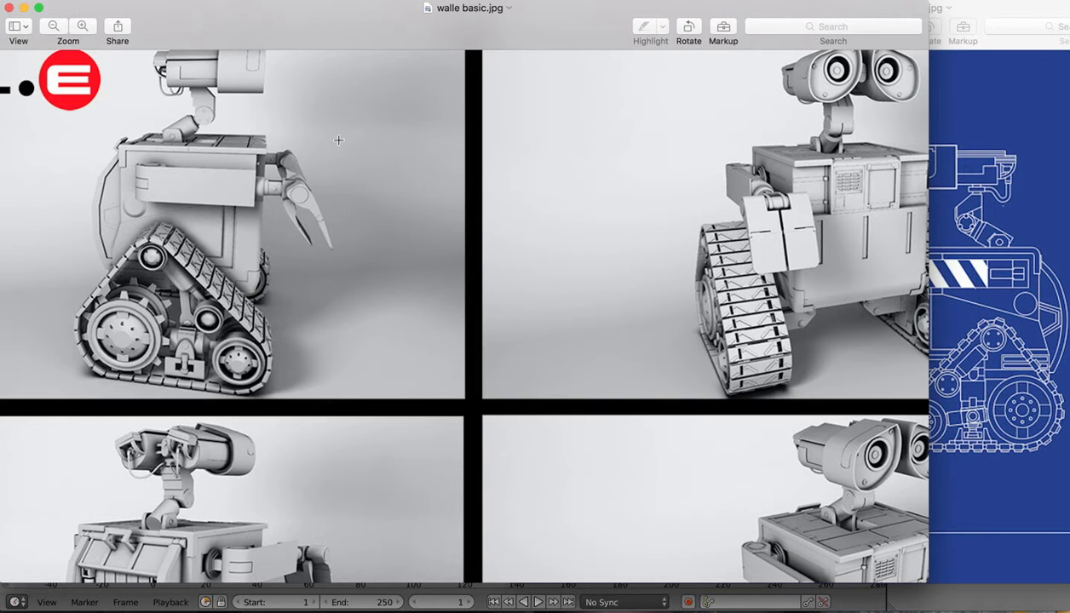
pyautogui.click(855, 606)
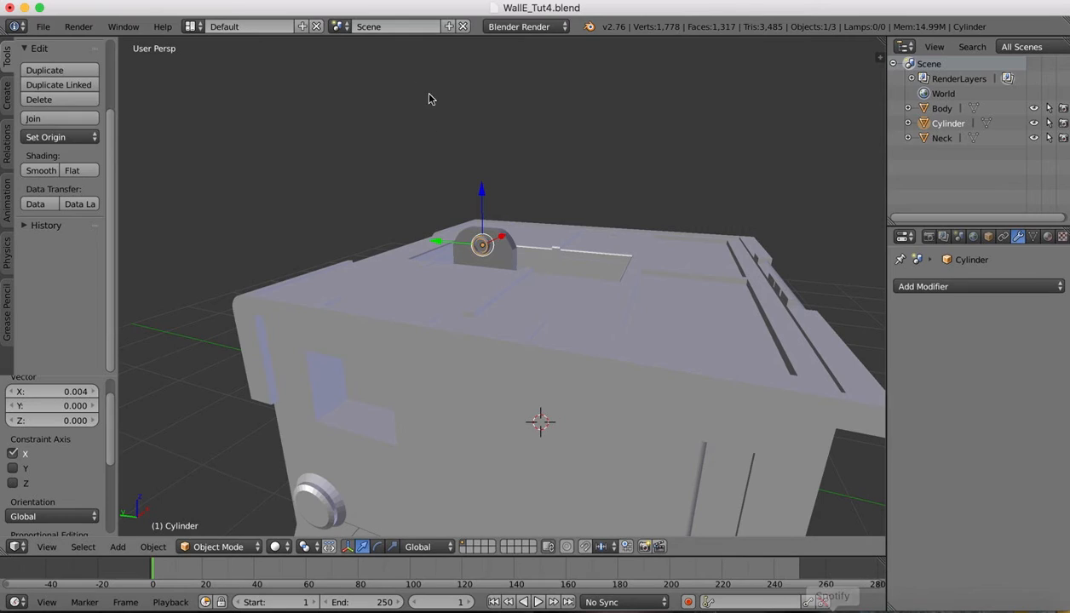
# Lower the cylinder 0.022 along Z, scale it to 1.206, and move it 0.014 along X
pyautogui.moveTo(482, 192); pyautogui.dragTo(482, 194)
pyautogui.press('s')
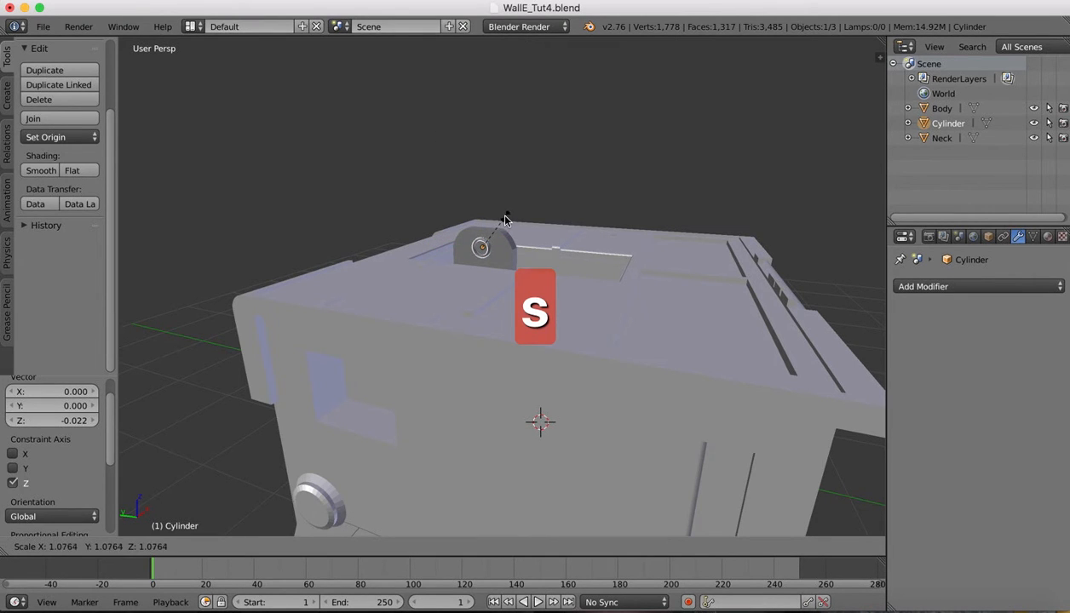
pyautogui.click(509, 218)
pyautogui.hscroll(10, 509, 218)
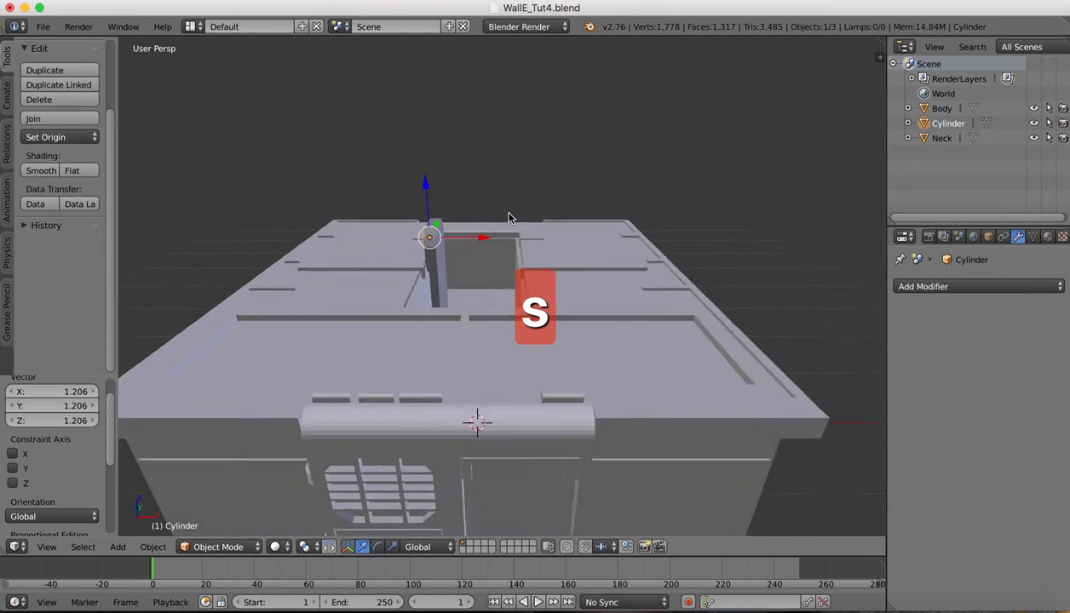
pyautogui.scroll(10, 442, 200)
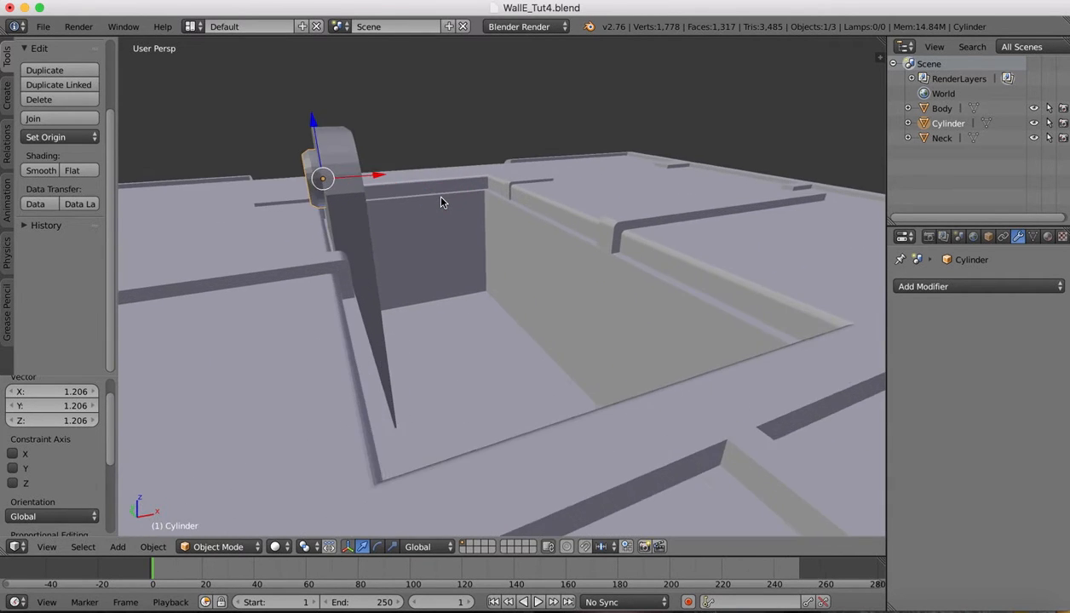
pyautogui.hscroll(-10, 441, 198)
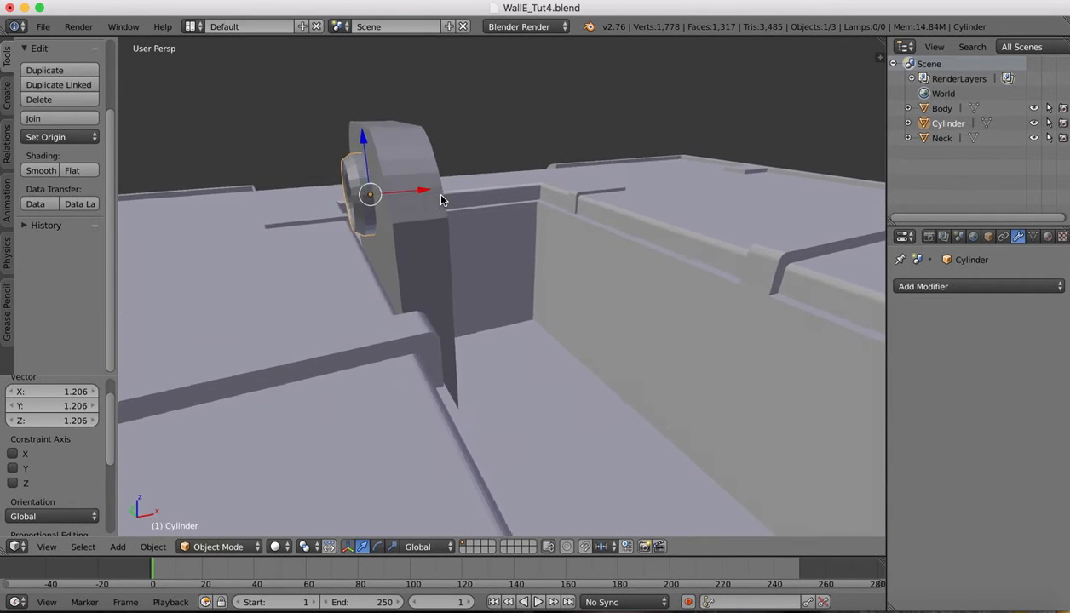
pyautogui.moveTo(434, 207); pyautogui.dragTo(442, 206)
pyautogui.hscroll(8, 465, 184)
pyautogui.hscroll(-15, 465, 183)
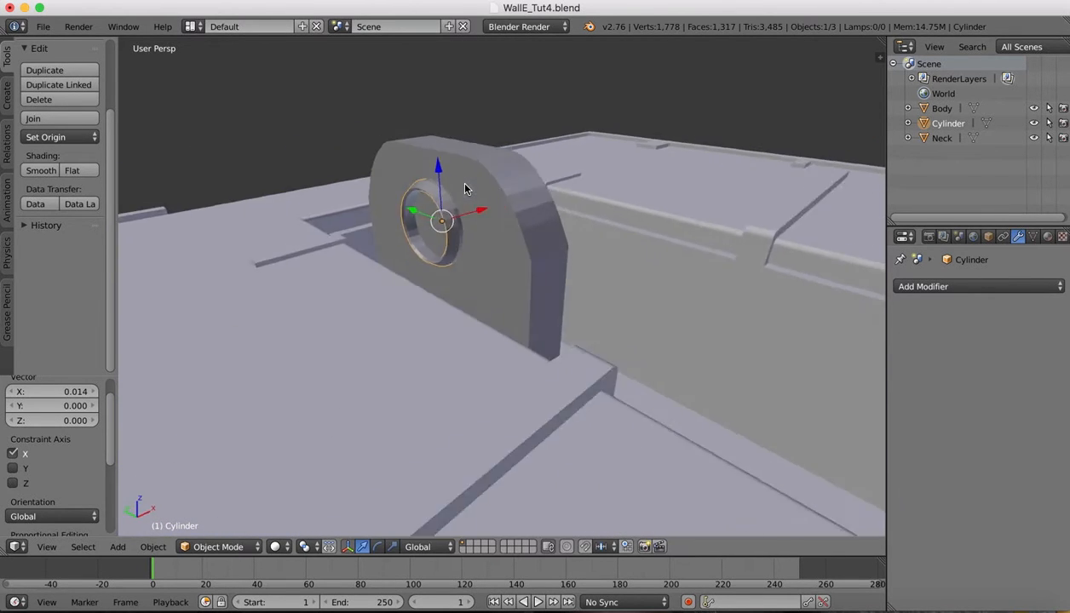
# Join the cylinder into the Neck object
pyautogui.rightClick(590, 184)
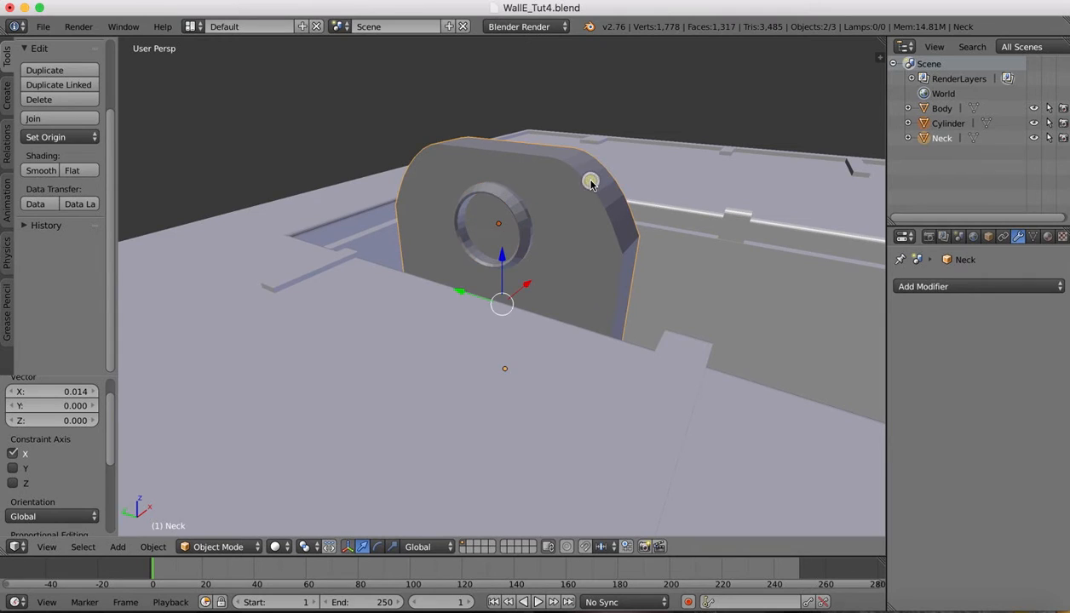
pyautogui.click(151, 547)
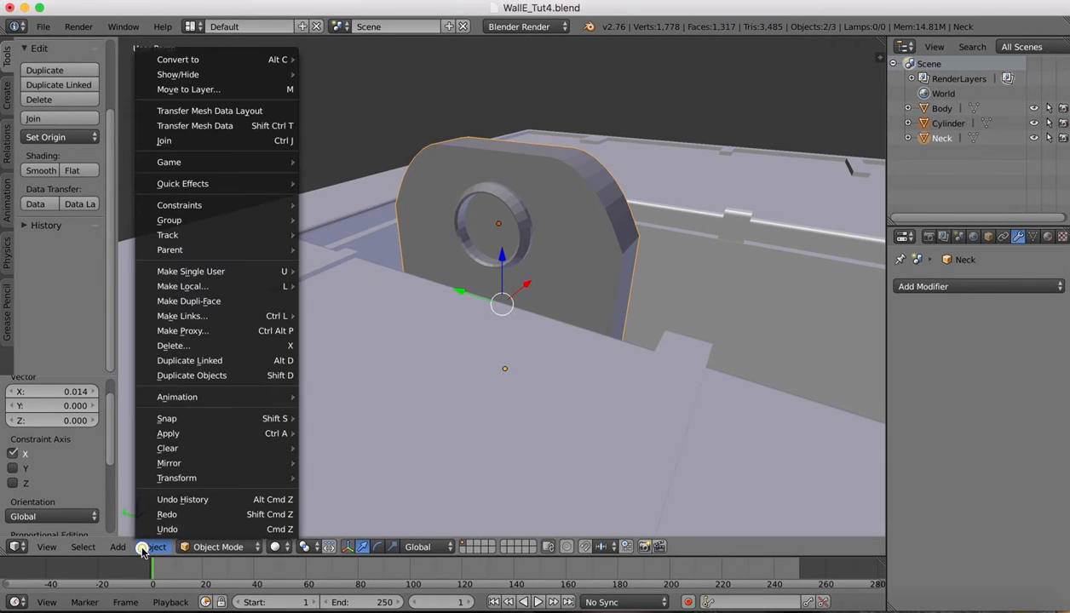
pyautogui.click(167, 140)
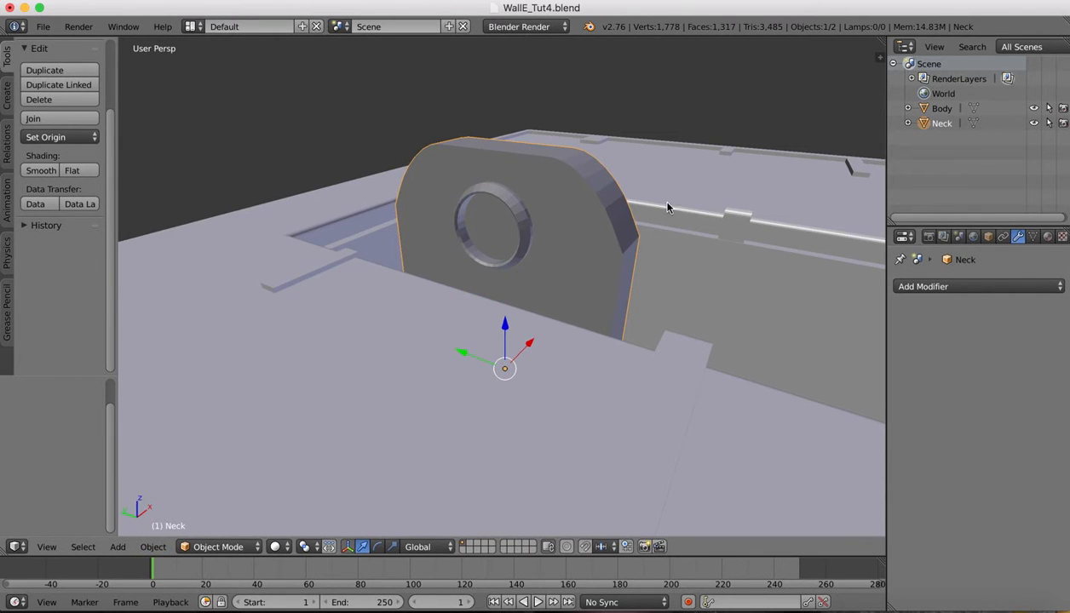
pyautogui.scroll(-2, 675, 173)
# Inspect the joined Neck mesh in Edit Mode, return to Object Mode, and check the reference image
pyautogui.moveTo(628, 161); pyautogui.dragTo(572, 122, button='middle')
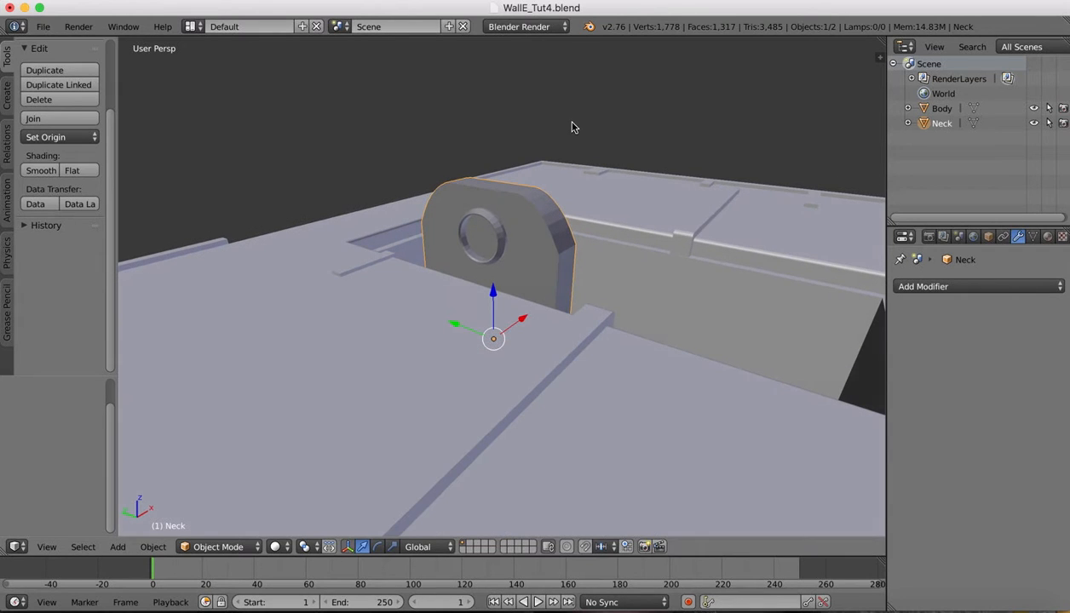
pyautogui.click(207, 547)
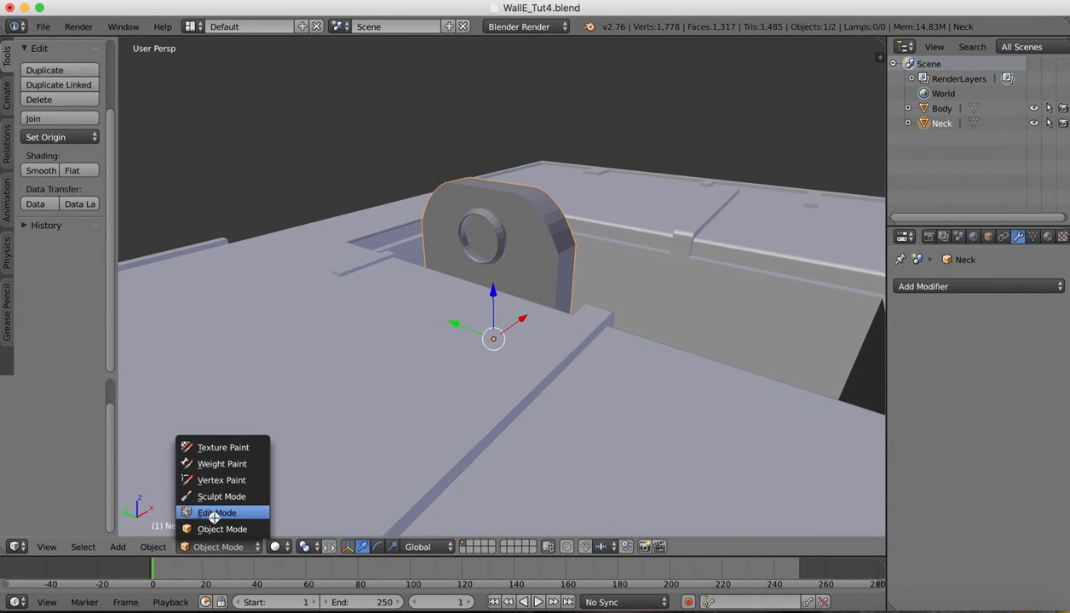
pyautogui.click(213, 517)
pyautogui.hscroll(10, 658, 156)
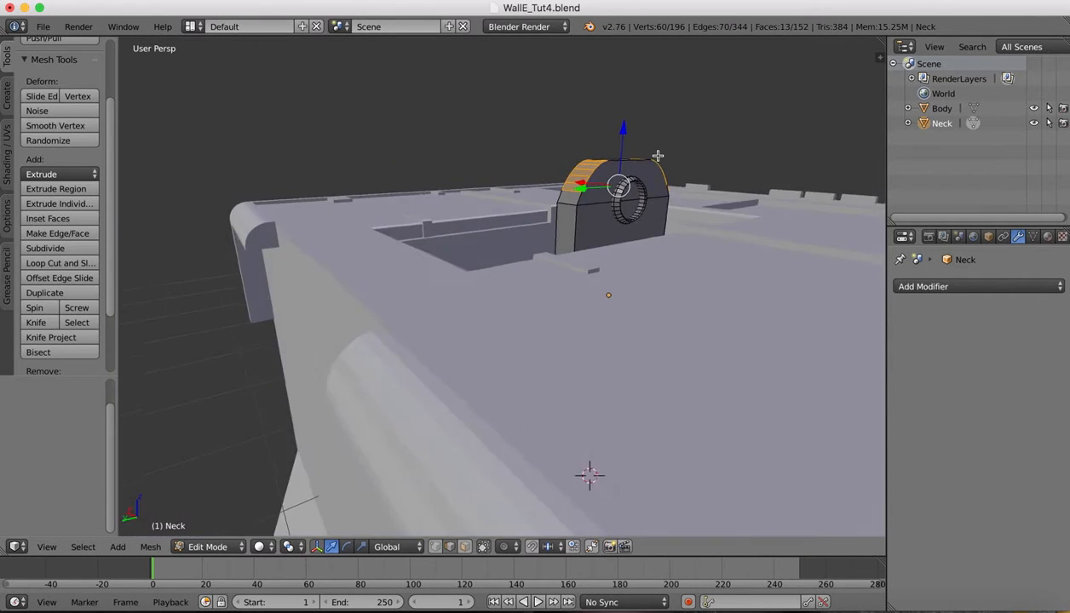
pyautogui.hscroll(10, 658, 156)
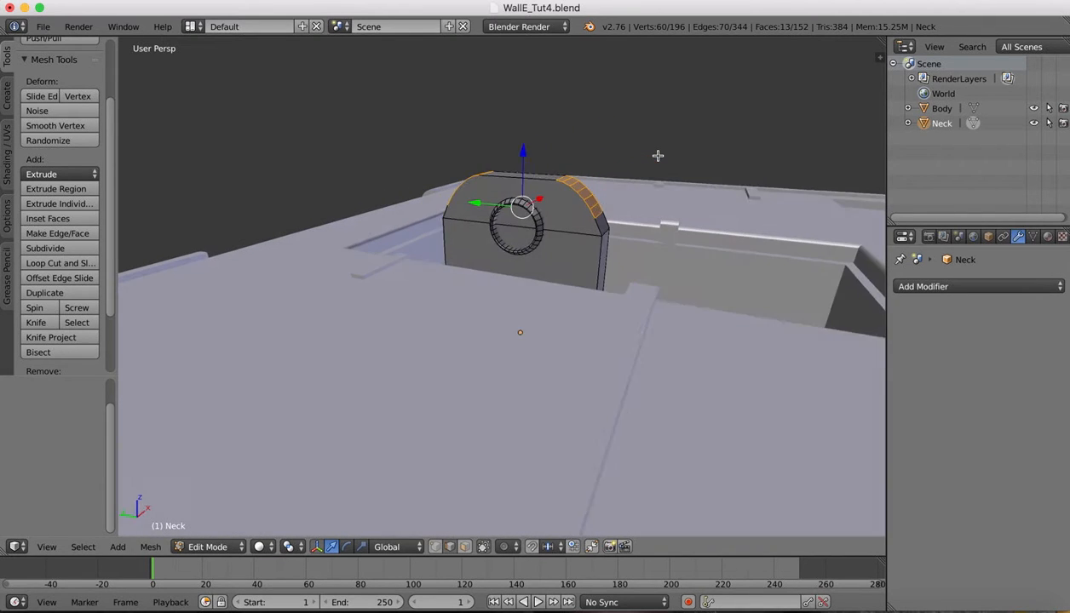
pyautogui.hscroll(5, 658, 156)
pyautogui.click(207, 546)
pyautogui.click(213, 529)
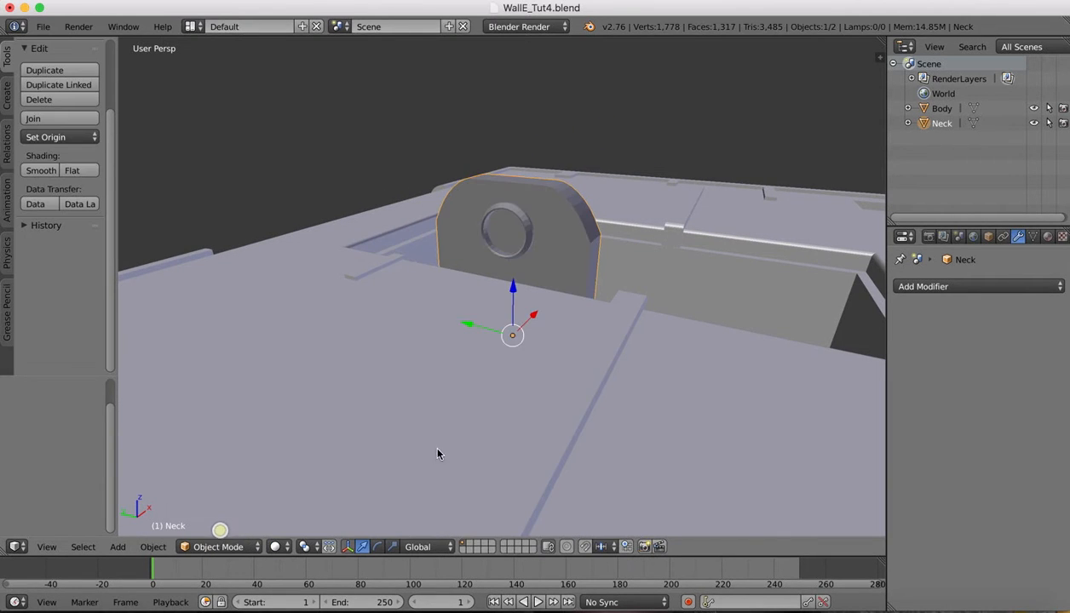
pyautogui.hscroll(10, 573, 169)
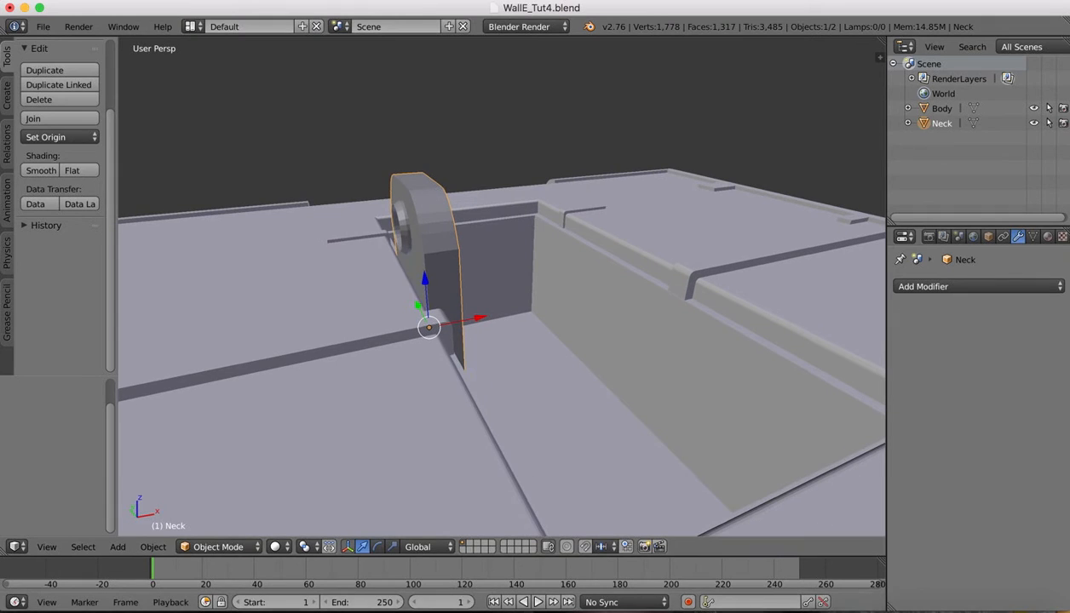
pyautogui.click(889, 600)
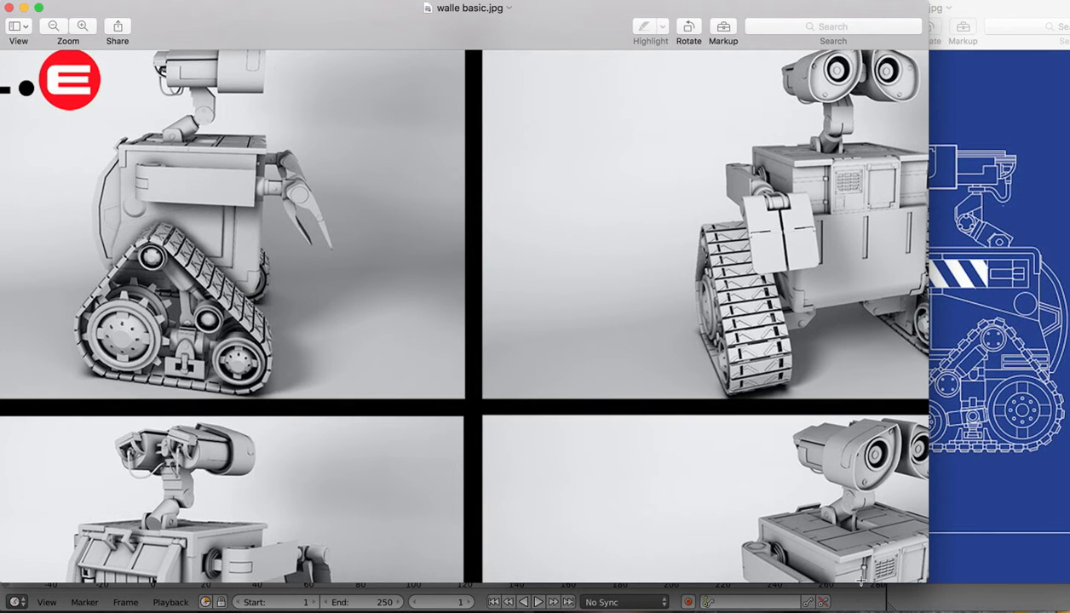
pyautogui.click(862, 606)
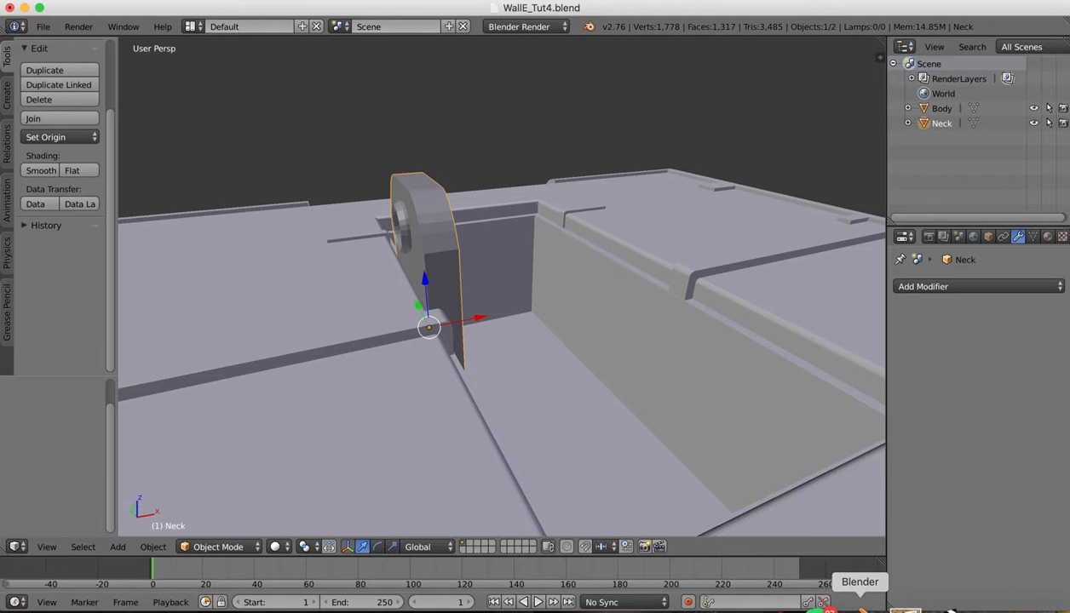
# Duplicate the Neck bracket as Neck.001 and move it 0.875 along X, opposite the original
pyautogui.press('super+c')
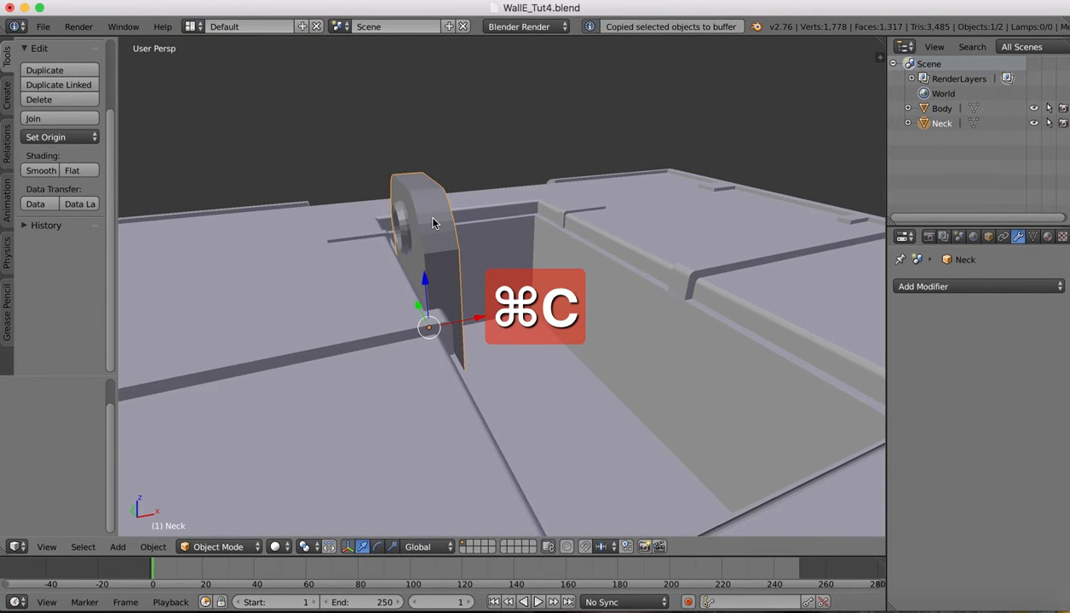
pyautogui.press('super+v')
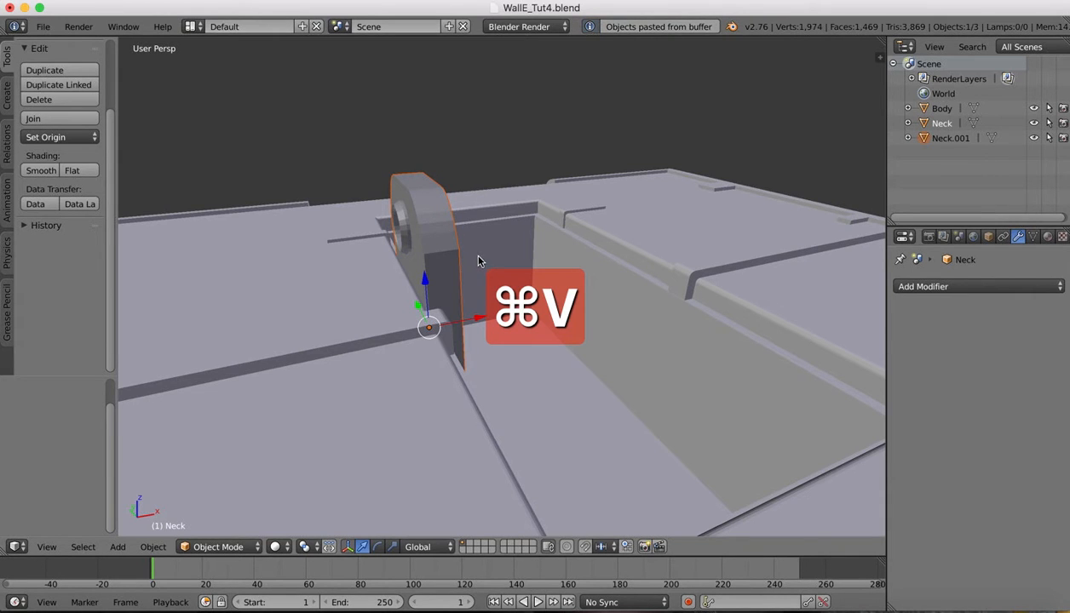
pyautogui.press('g')
pyautogui.press('x')
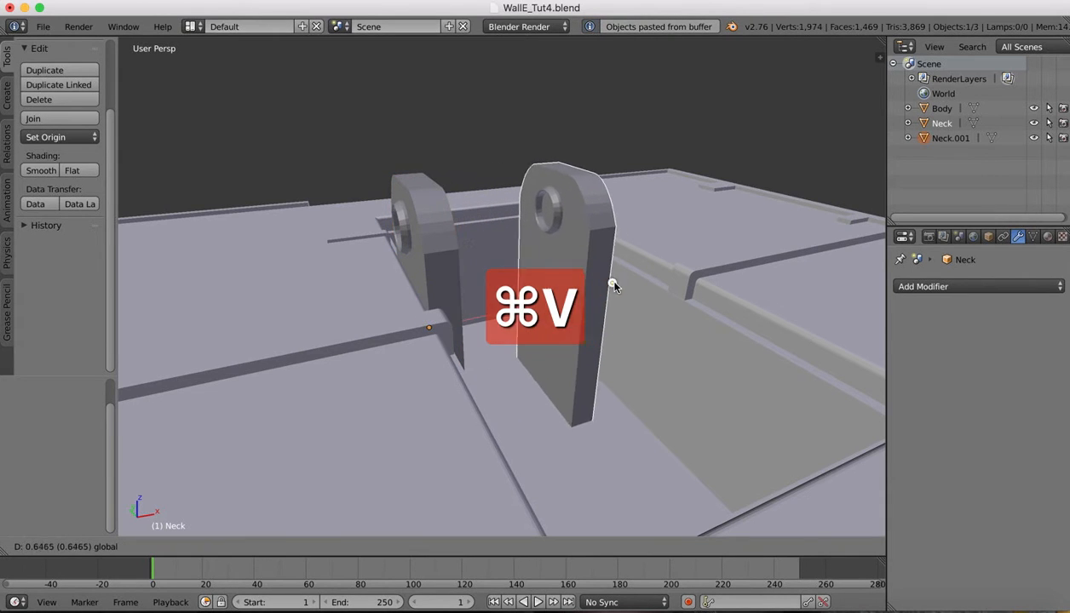
pyautogui.click(638, 270)
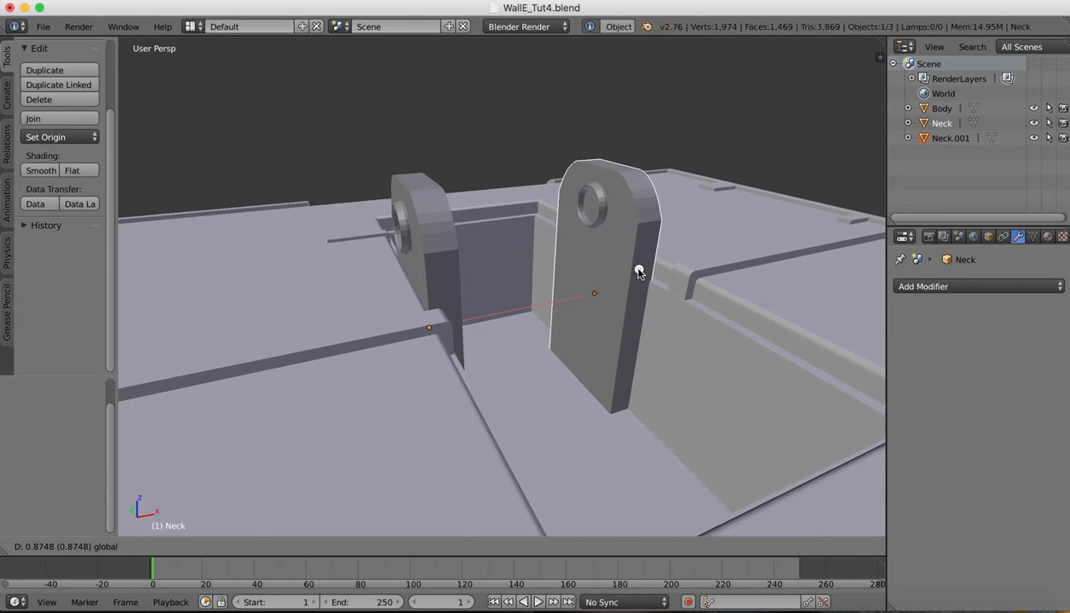
# Rotate Neck.001 180 degrees about the vertical Z axis
pyautogui.press('r')
pyautogui.press('x')
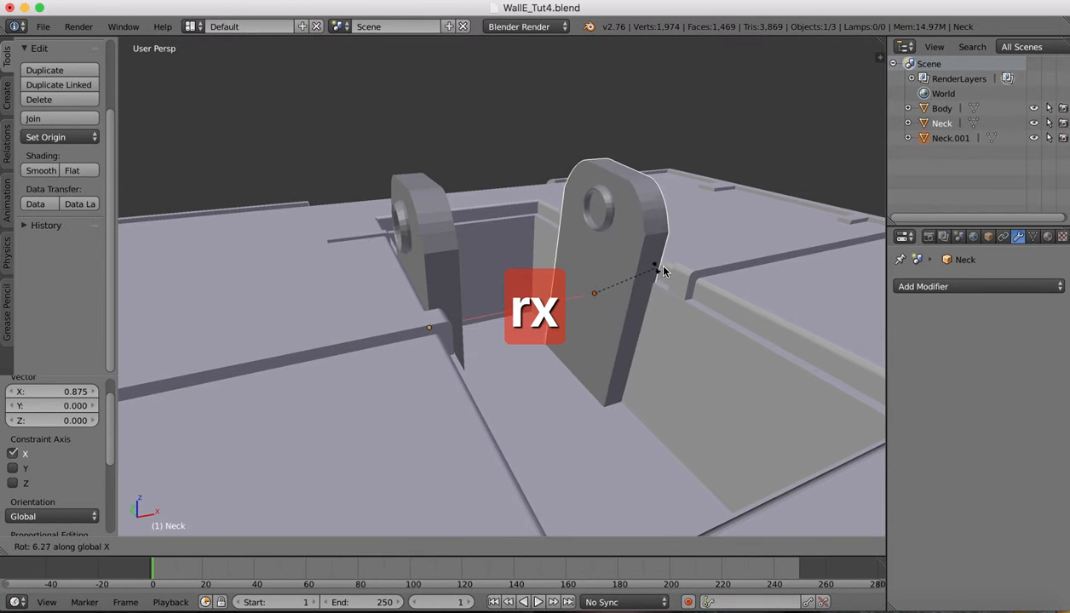
pyautogui.press('z')
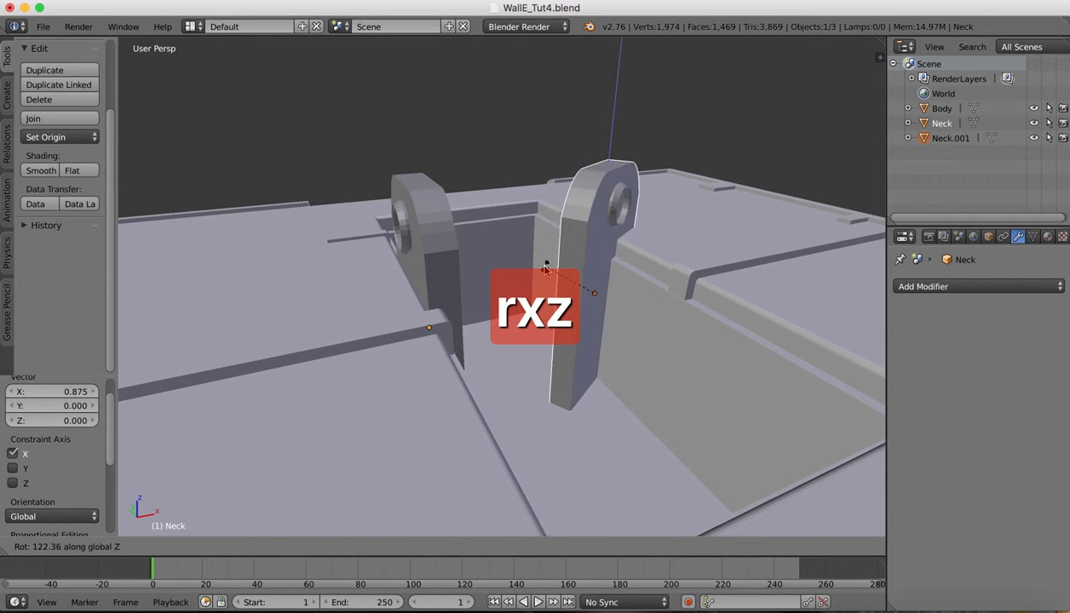
pyautogui.write('180')
pyautogui.click(545, 270)
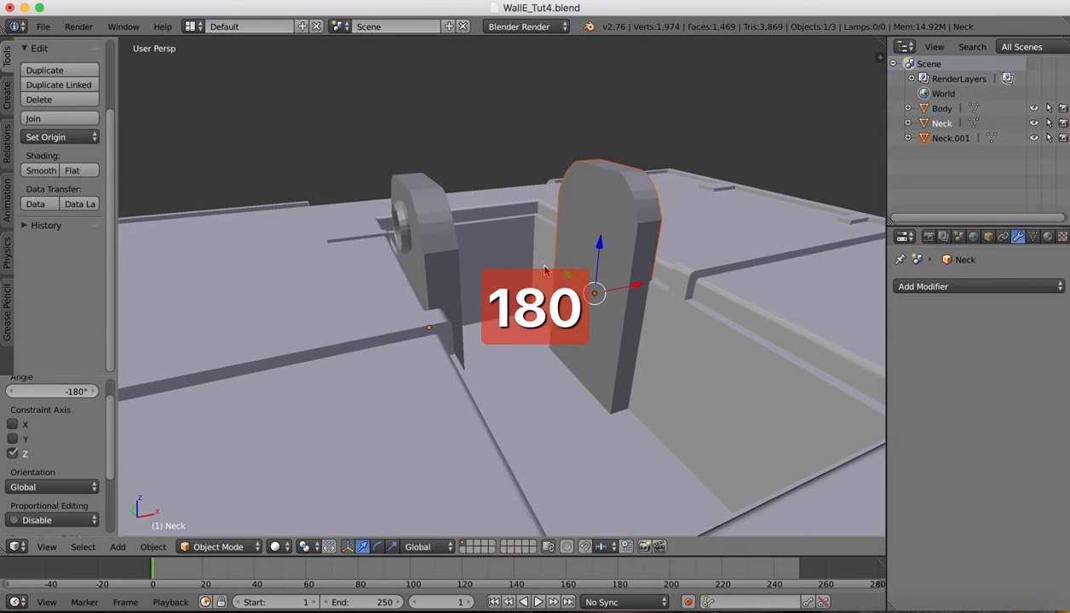
# Nudge Neck.001 slightly along X and bring up the WALL-E reference images
pyautogui.hscroll(10, 570, 200)
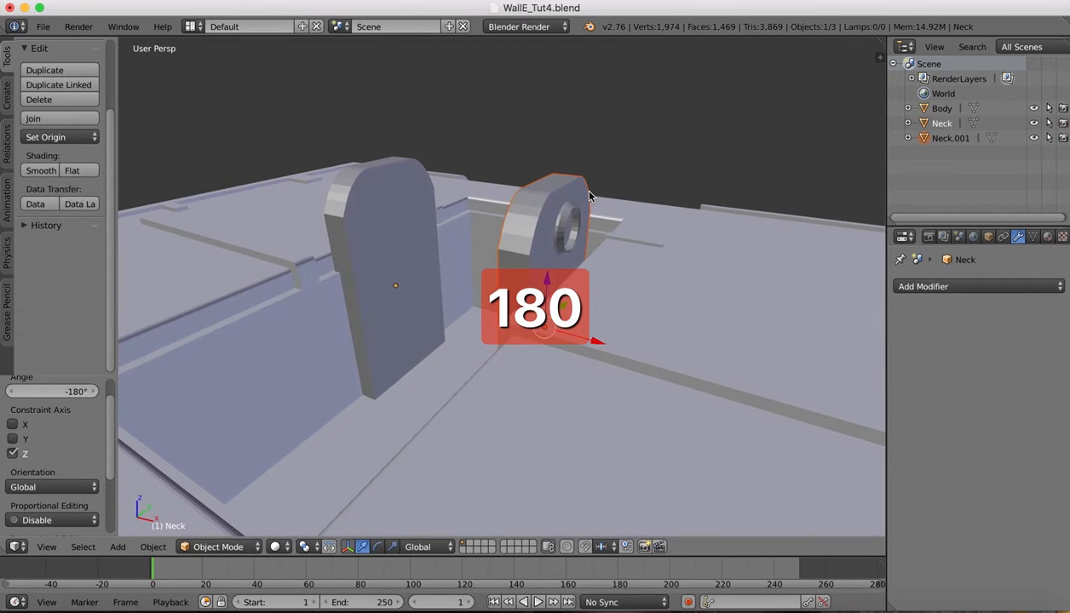
pyautogui.scroll(-10, 589, 196)
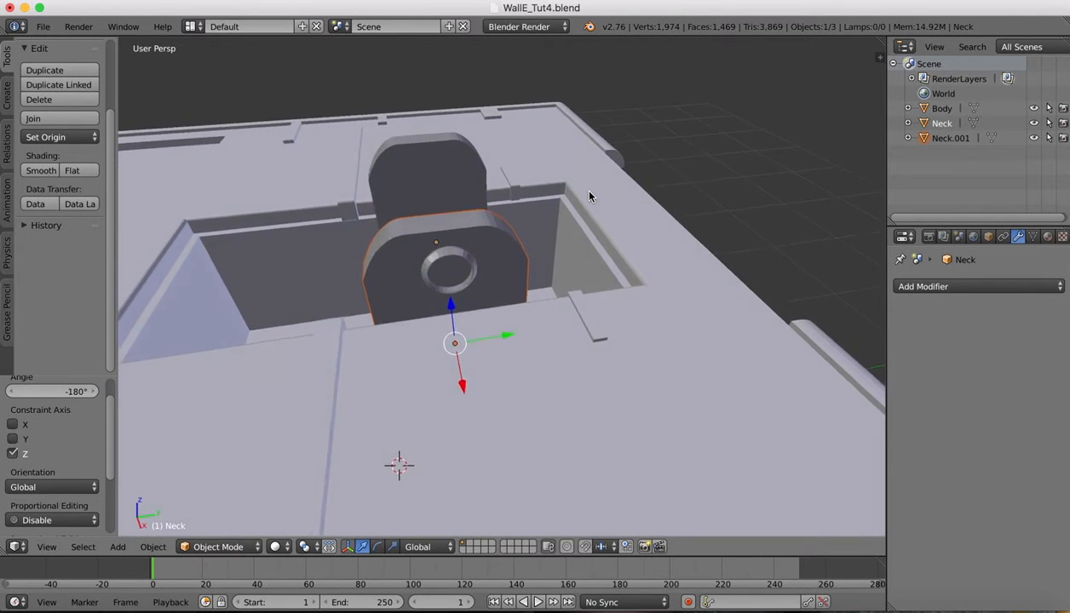
pyautogui.hscroll(-10, 589, 196)
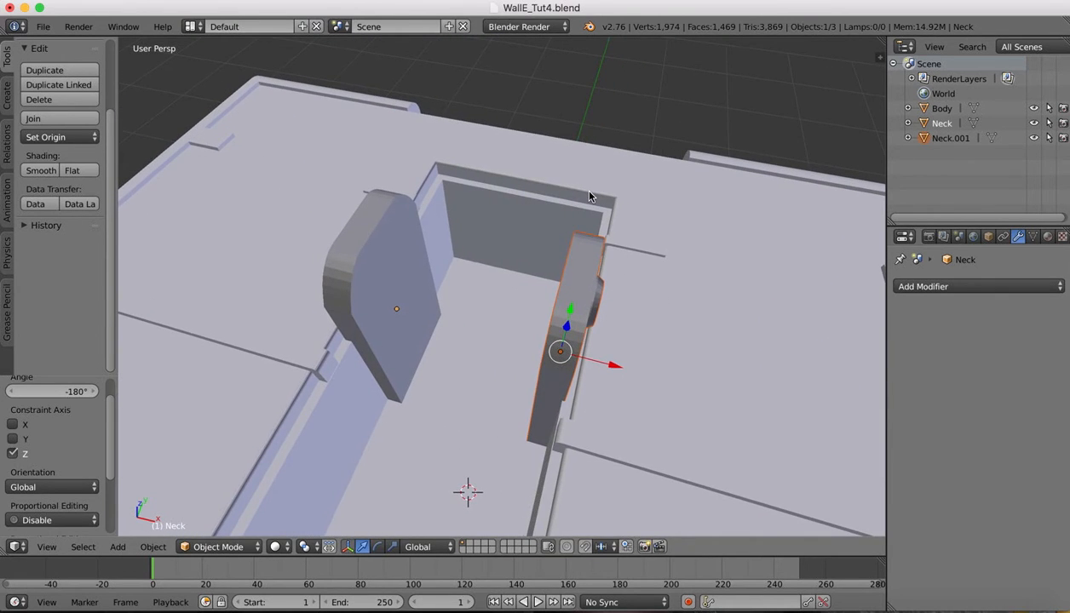
pyautogui.hscroll(-5, 589, 196)
pyautogui.scroll(5, 590, 196)
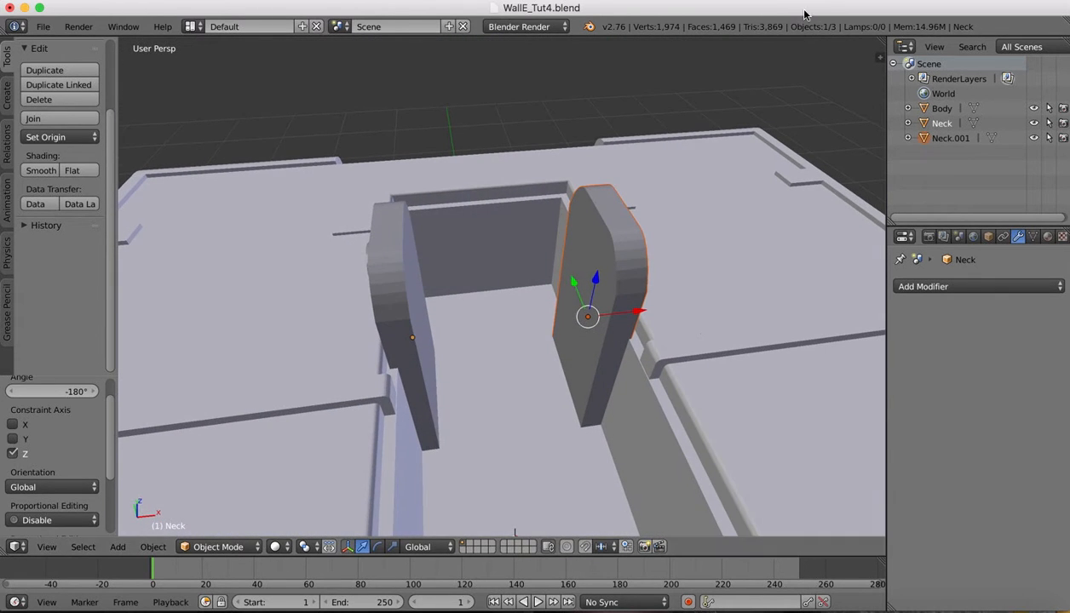
pyautogui.moveTo(642, 314); pyautogui.dragTo(645, 311)
pyautogui.hscroll(-5, 500, 315)
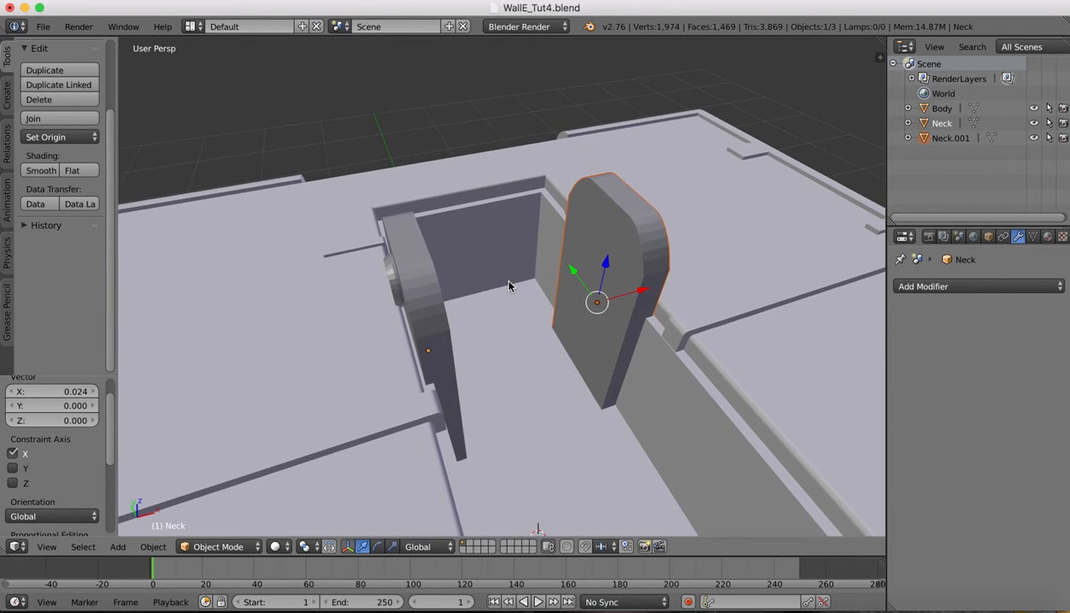
pyautogui.hscroll(-10, 508, 287)
pyautogui.hscroll(-10, 508, 286)
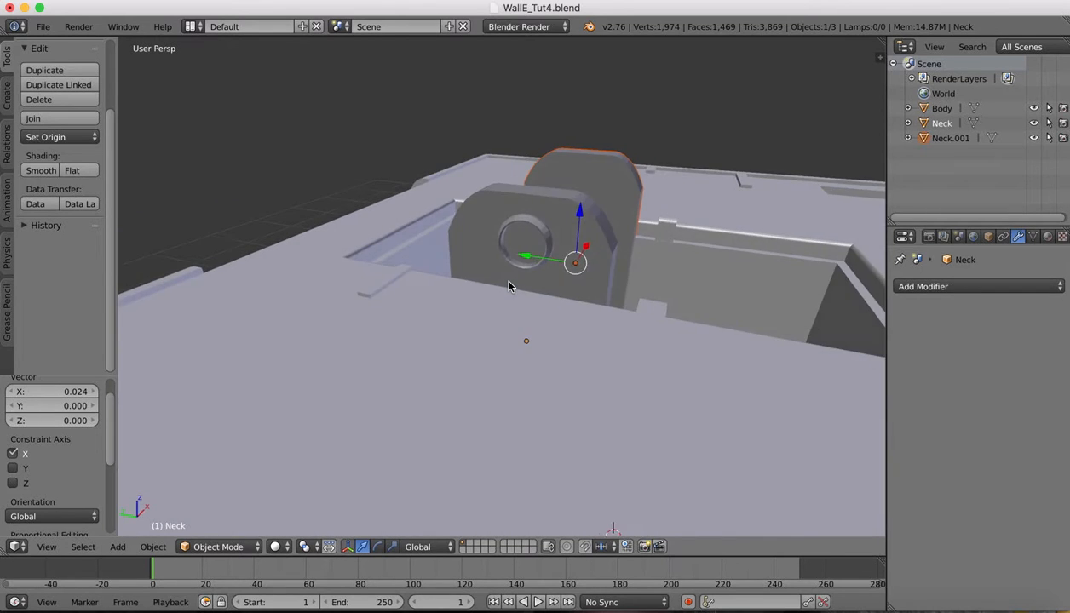
pyautogui.scroll(-8, 508, 286)
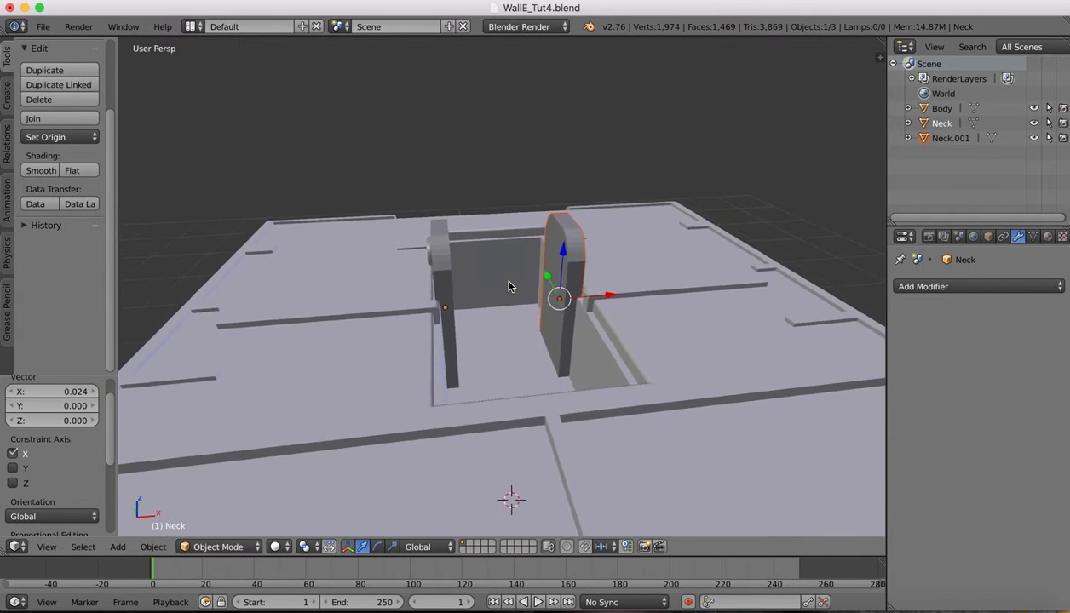
pyautogui.scroll(5, 509, 286)
pyautogui.hscroll(-10, 508, 286)
pyautogui.scroll(-8, 508, 286)
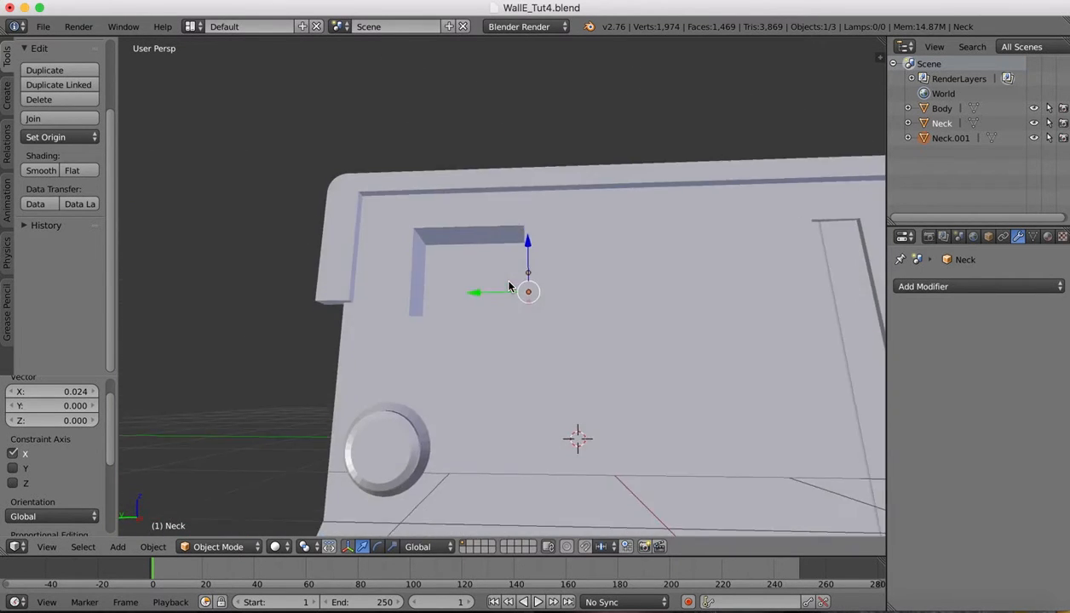
pyautogui.scroll(8, 508, 286)
pyautogui.hscroll(10, 509, 286)
pyautogui.scroll(-5, 509, 286)
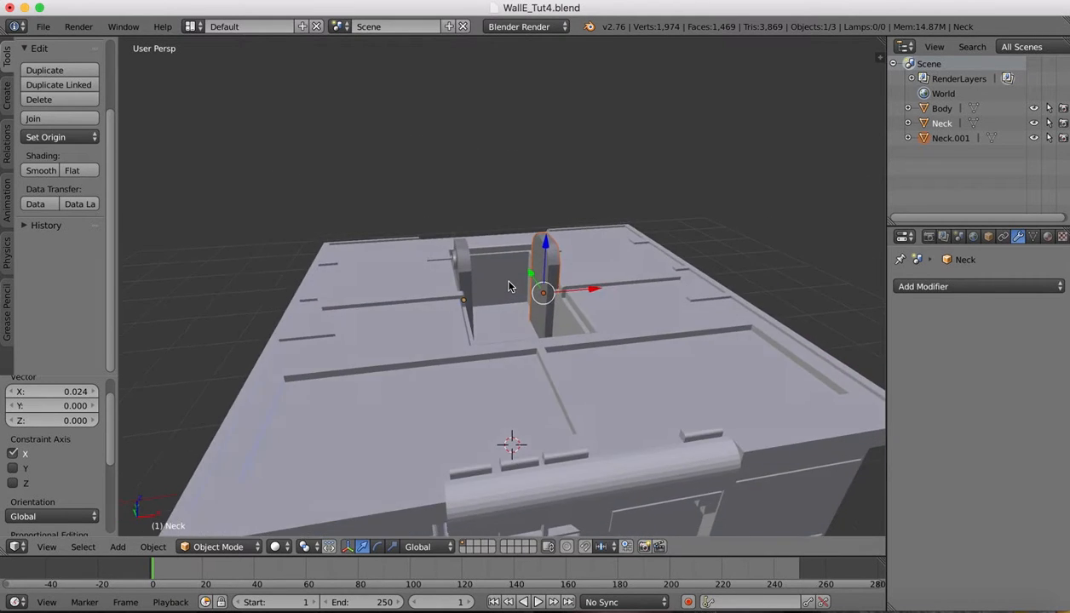
pyautogui.hscroll(-10, 508, 286)
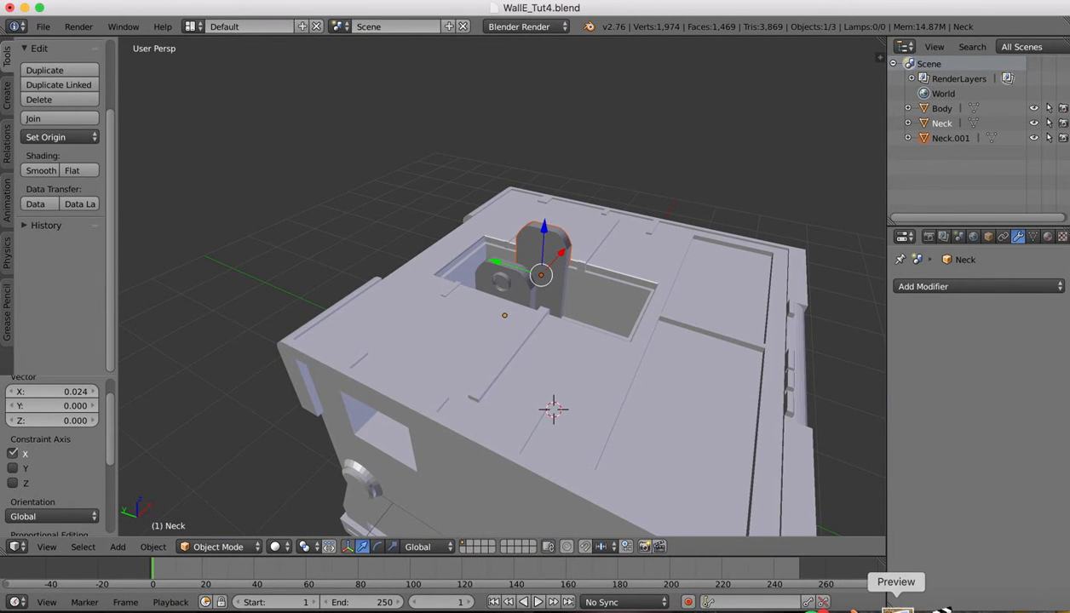
pyautogui.click(894, 606)
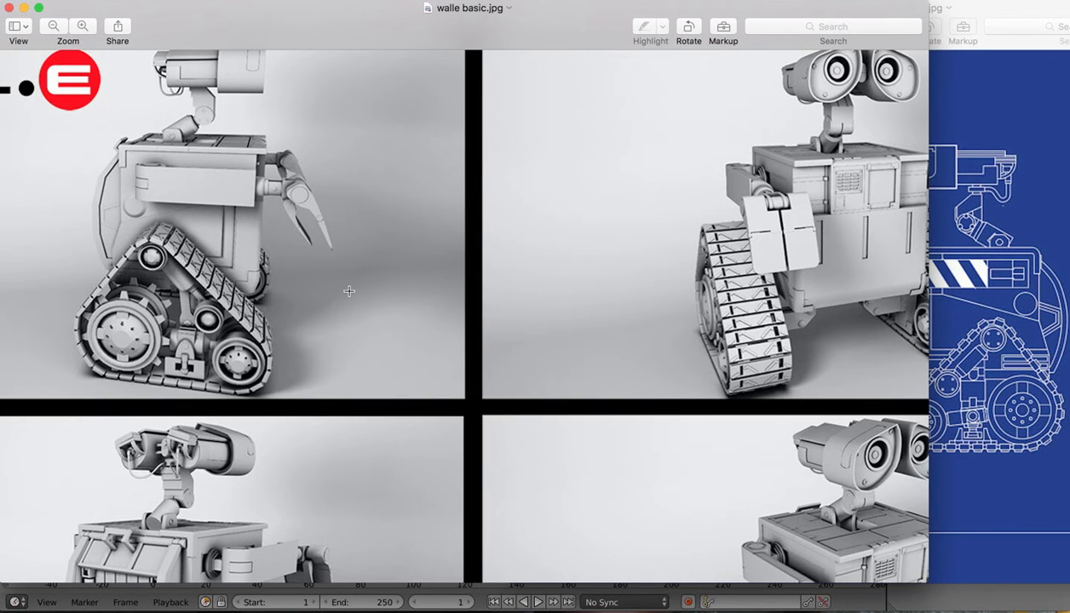
# Back in Blender, add a 32-vertex cylinder (radius 1, depth 2) on Body's top
pyautogui.click(855, 606)
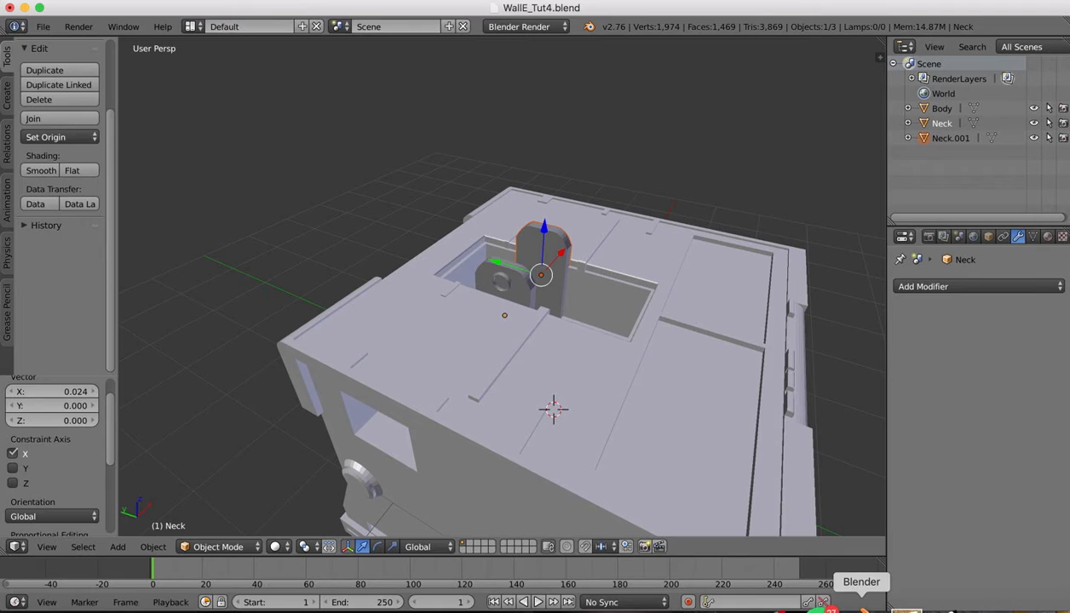
pyautogui.click(7, 92)
pyautogui.click(53, 157)
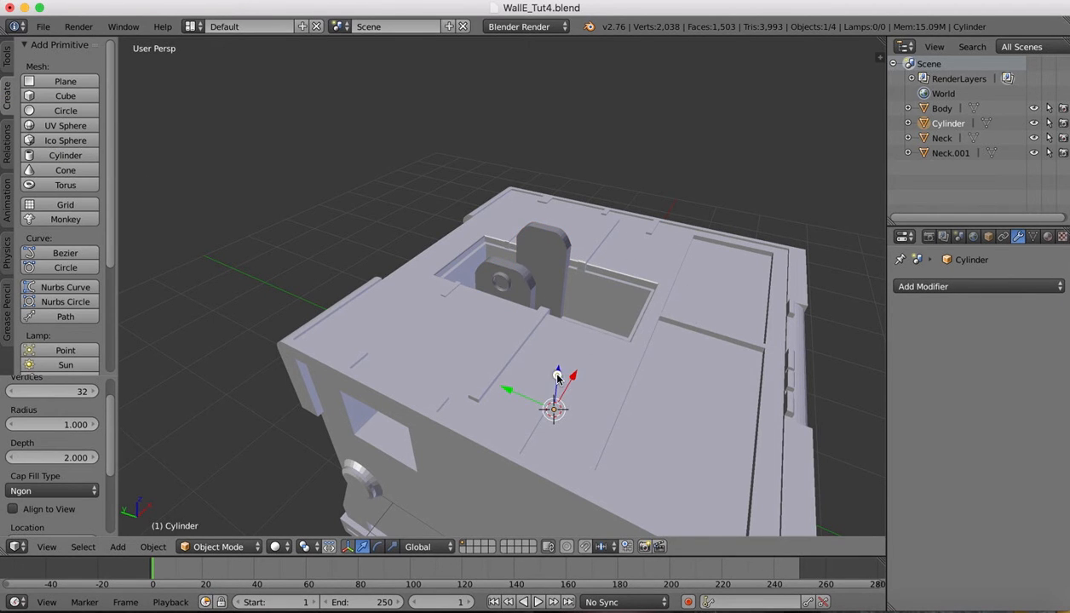
# Raise the new cylinder above the body and scale it down to about half size
pyautogui.moveTo(557, 375); pyautogui.dragTo(575, 152)
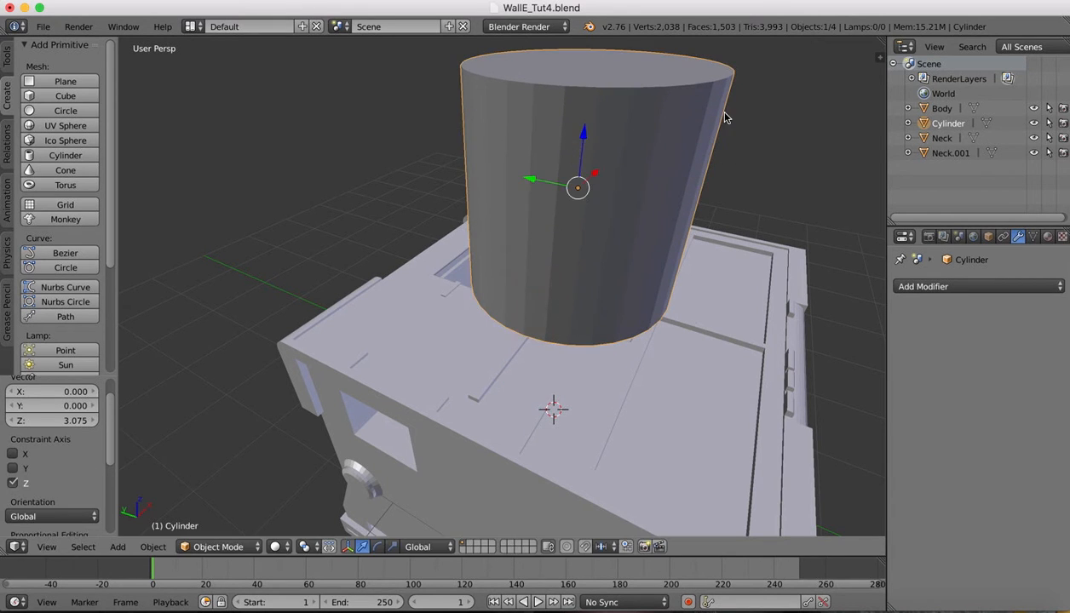
pyautogui.press('s')
pyautogui.click(671, 162)
pyautogui.moveTo(672, 162); pyautogui.dragTo(673, 165, button='middle')
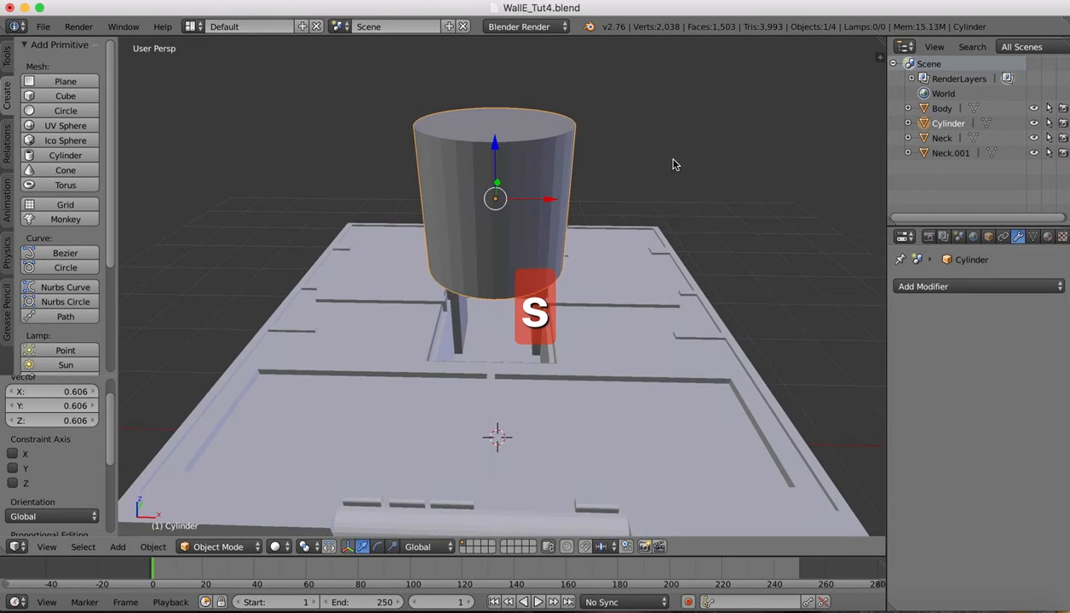
pyautogui.press('s')
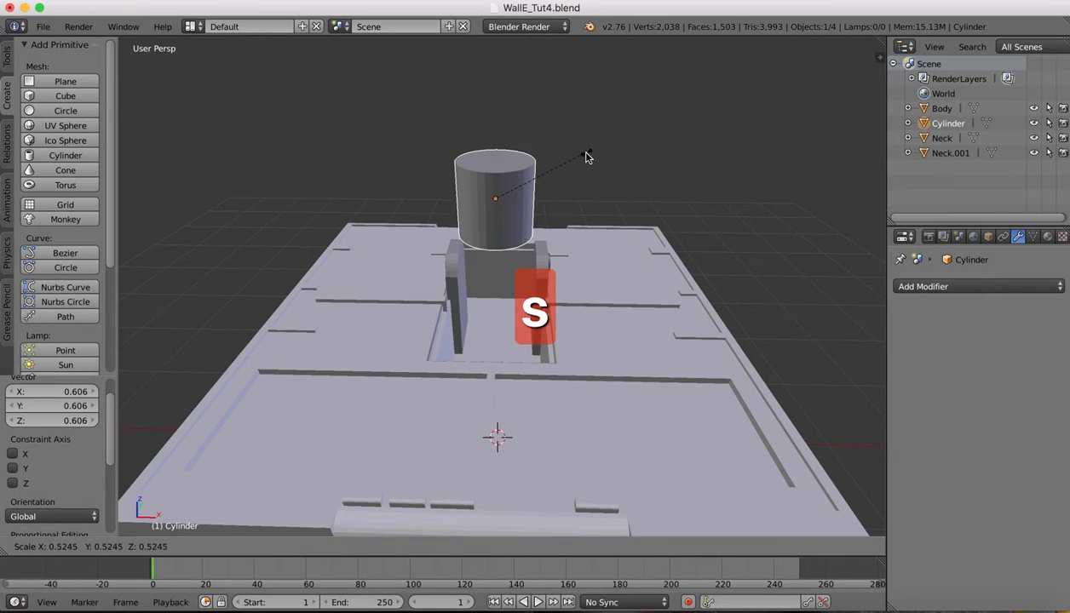
pyautogui.click(585, 155)
# Lower the cylinder onto the neck plates and enlarge it slightly to 1.081 scale
pyautogui.moveTo(548, 199); pyautogui.dragTo(523, 198)
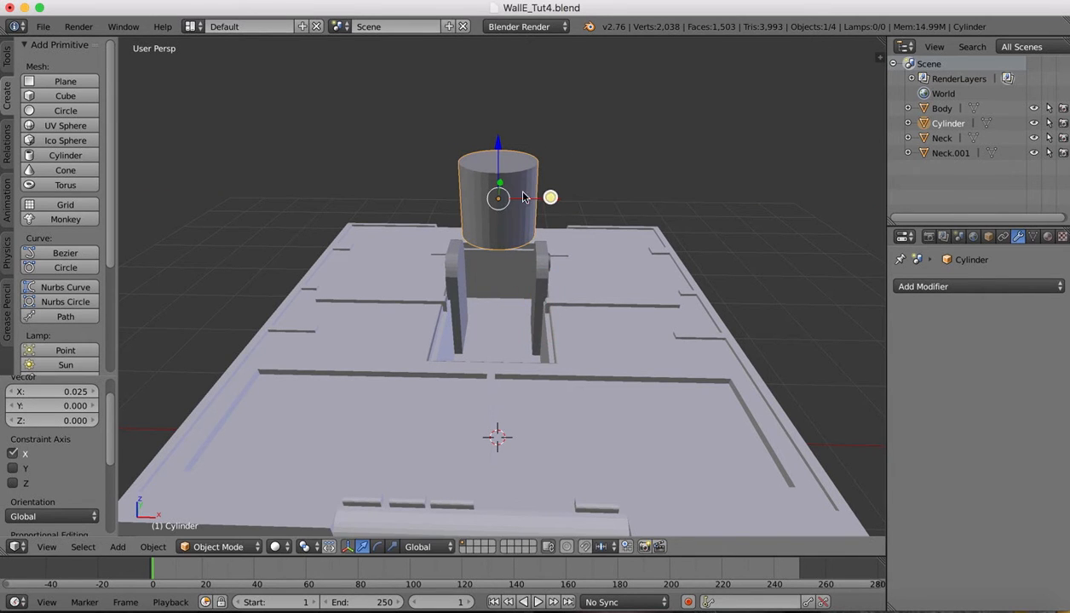
pyautogui.moveTo(499, 147); pyautogui.dragTo(517, 210)
pyautogui.hscroll(10, 565, 153)
pyautogui.hscroll(5, 568, 157)
pyautogui.moveTo(461, 162); pyautogui.dragTo(461, 183)
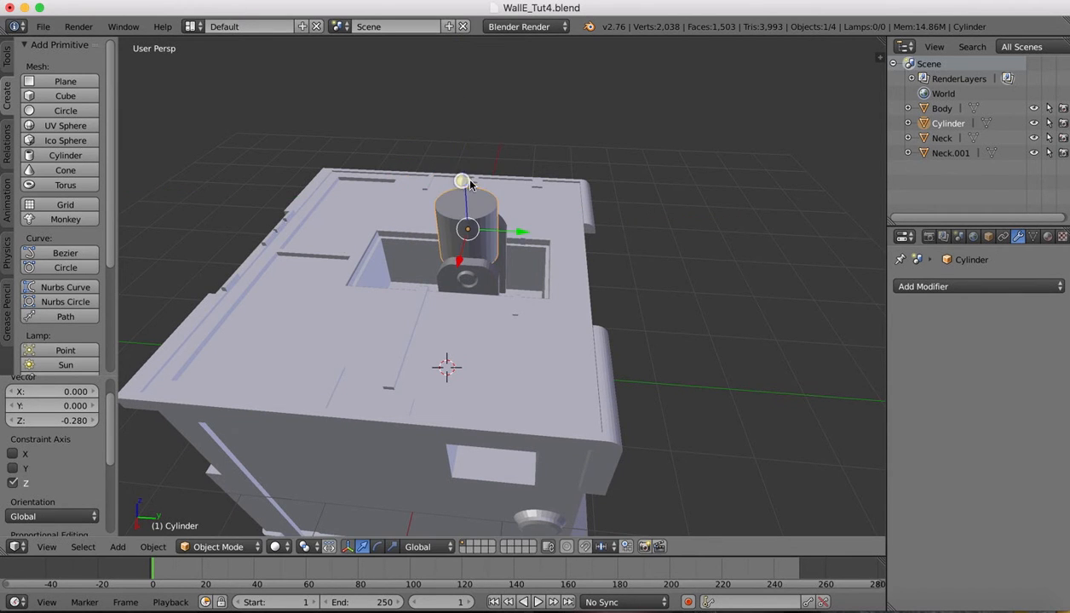
pyautogui.hscroll(10, 524, 179)
pyautogui.hscroll(15, 531, 185)
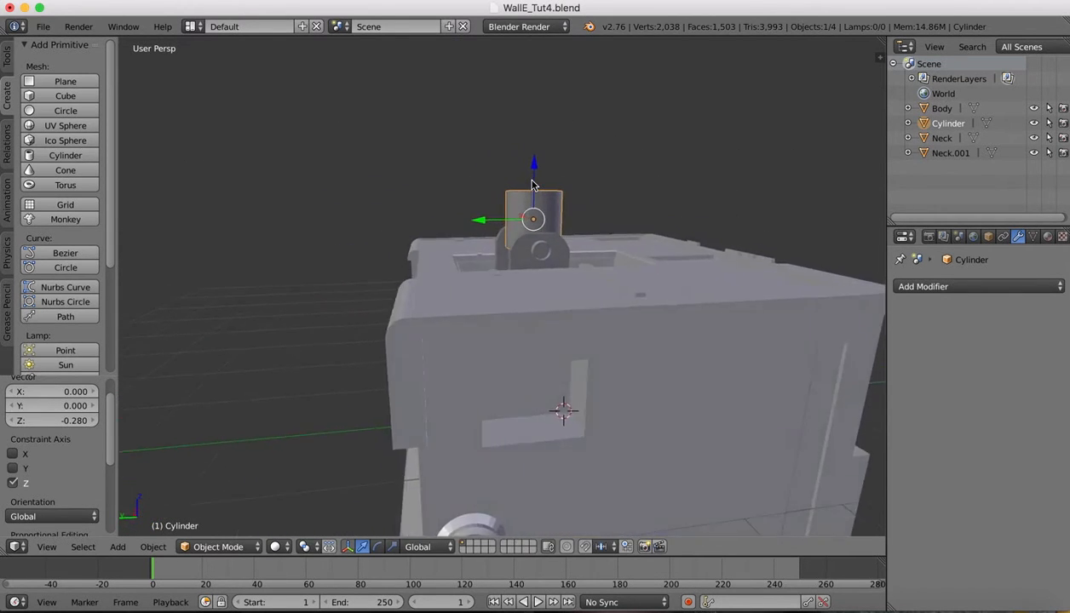
pyautogui.hscroll(4, 531, 184)
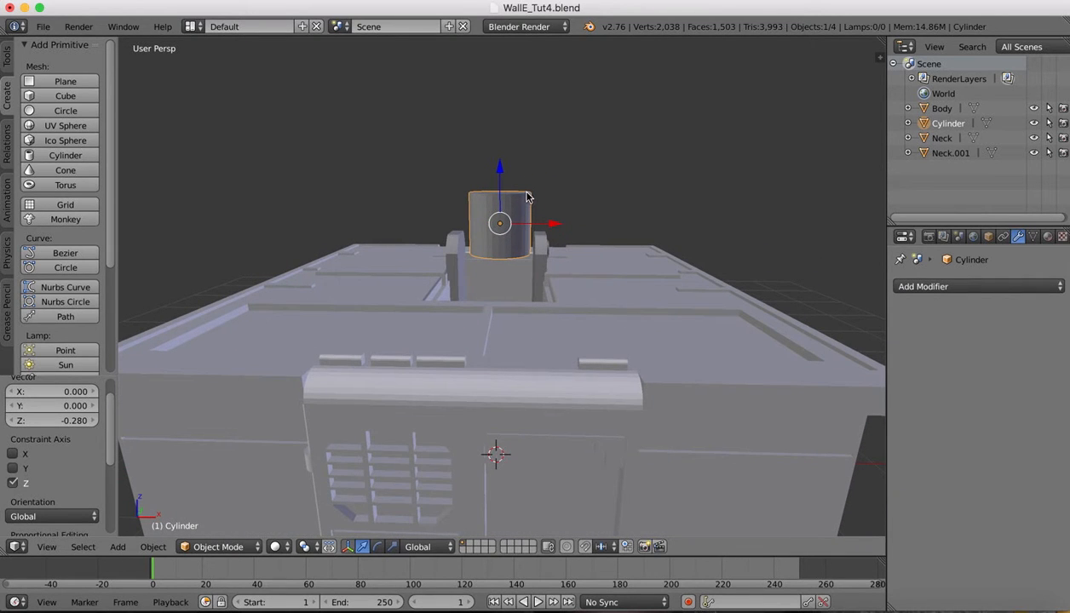
pyautogui.press('s')
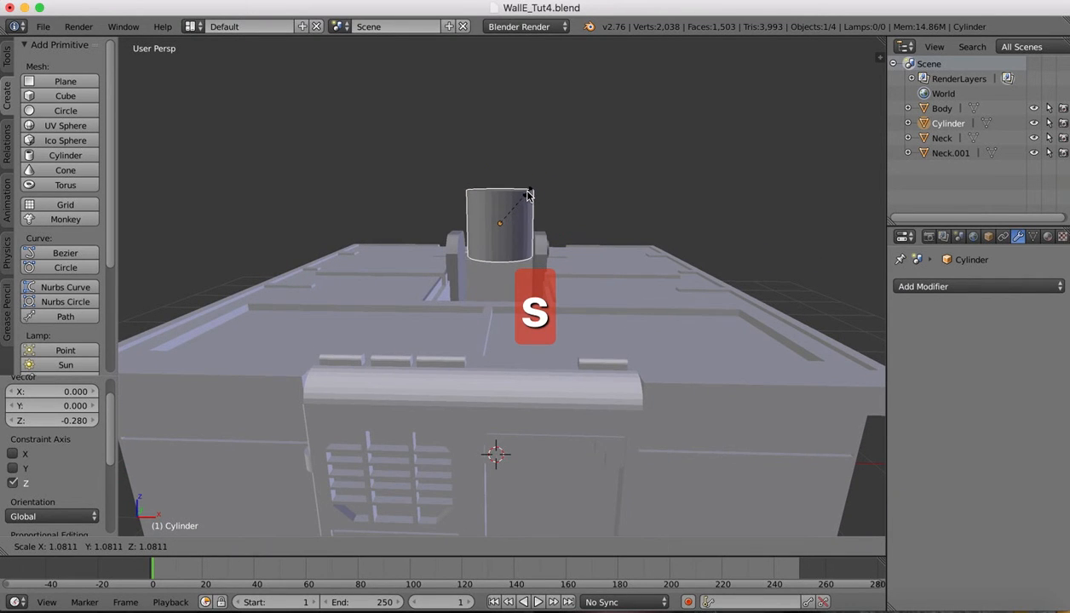
pyautogui.click(527, 196)
pyautogui.click(43, 554)
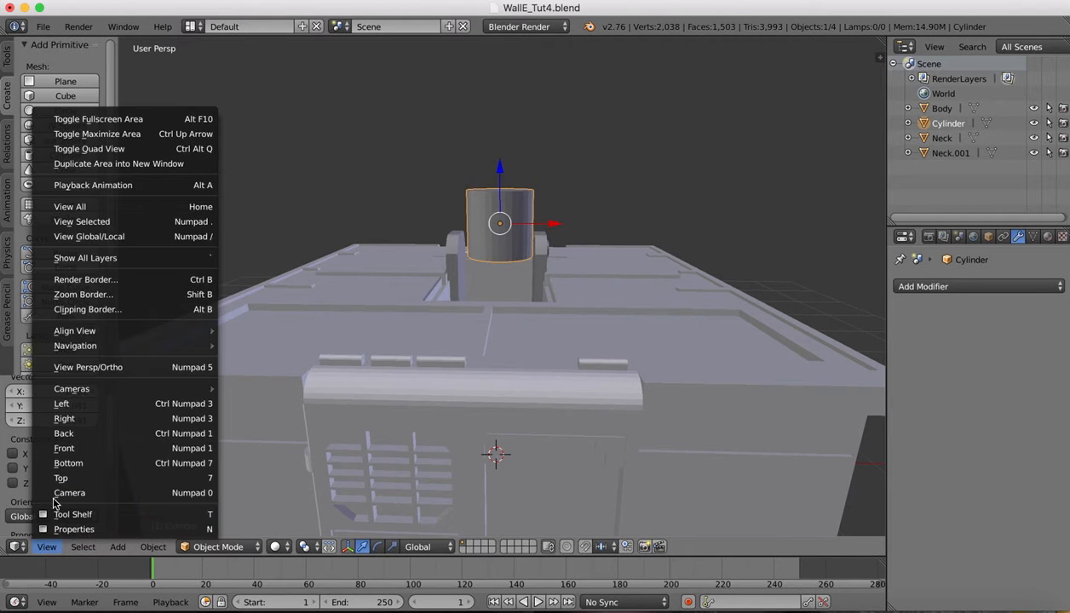
# In front orthographic view, realign the cylinder and enlarge it to 1.096, then 1.026
pyautogui.click(65, 449)
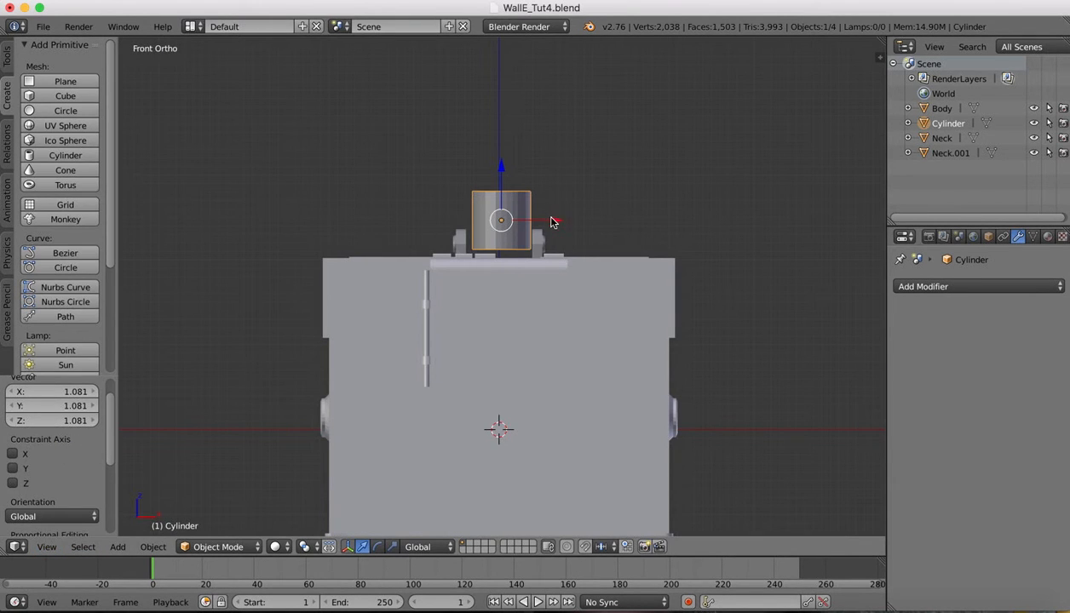
pyautogui.moveTo(551, 225); pyautogui.dragTo(551, 226)
pyautogui.press('s')
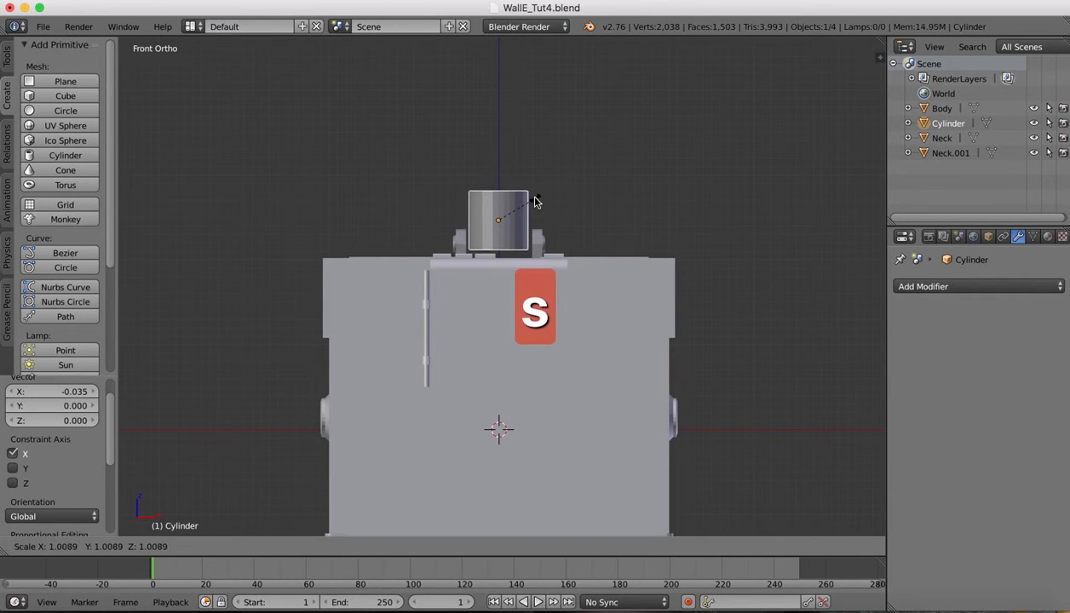
pyautogui.click(538, 198)
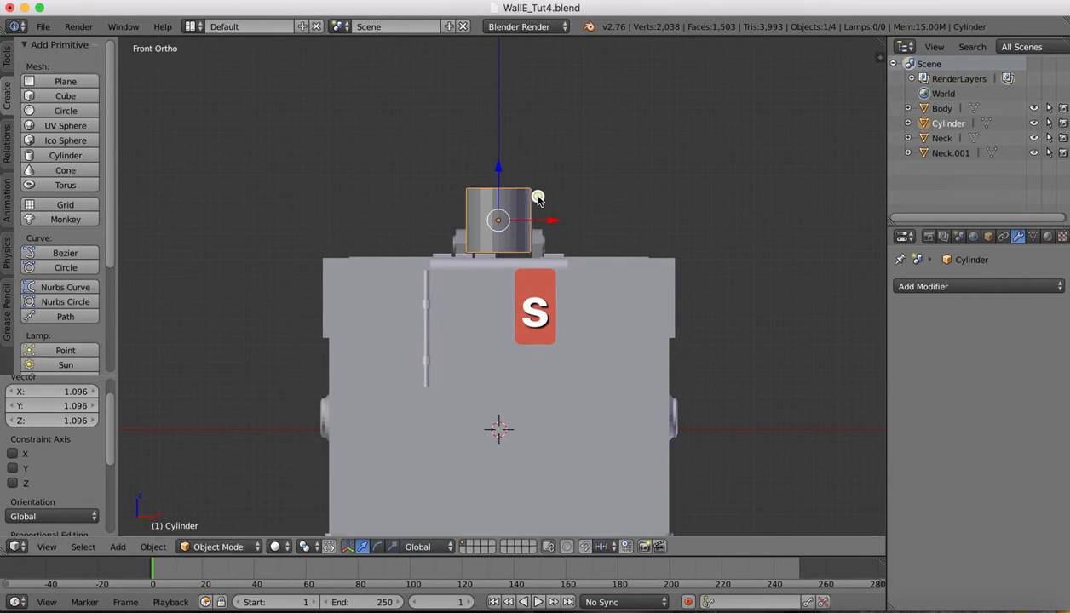
pyautogui.moveTo(554, 223); pyautogui.dragTo(553, 224)
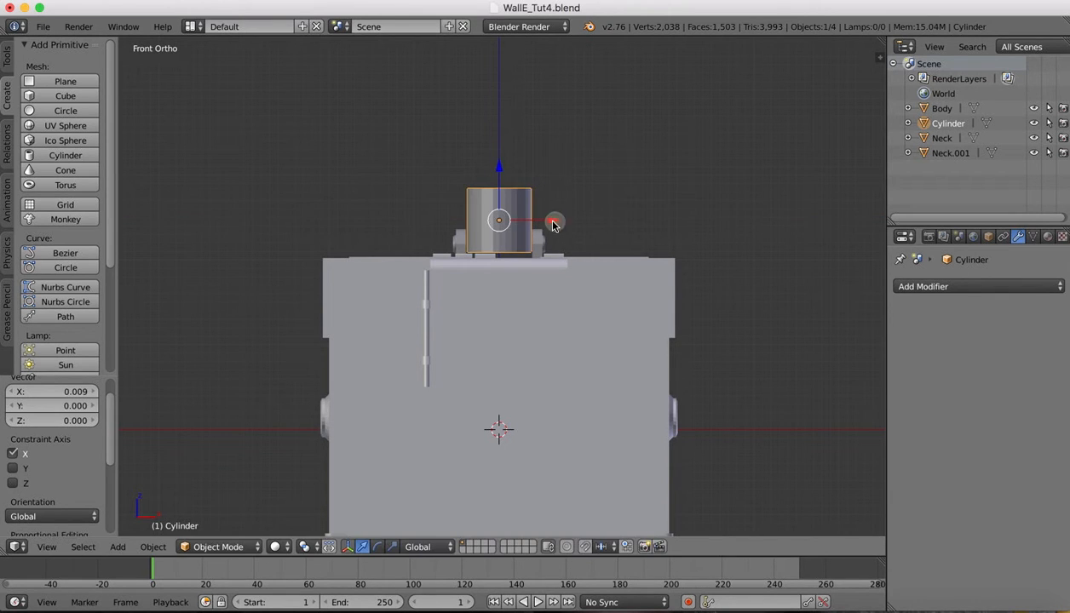
pyautogui.scroll(4, 494, 222)
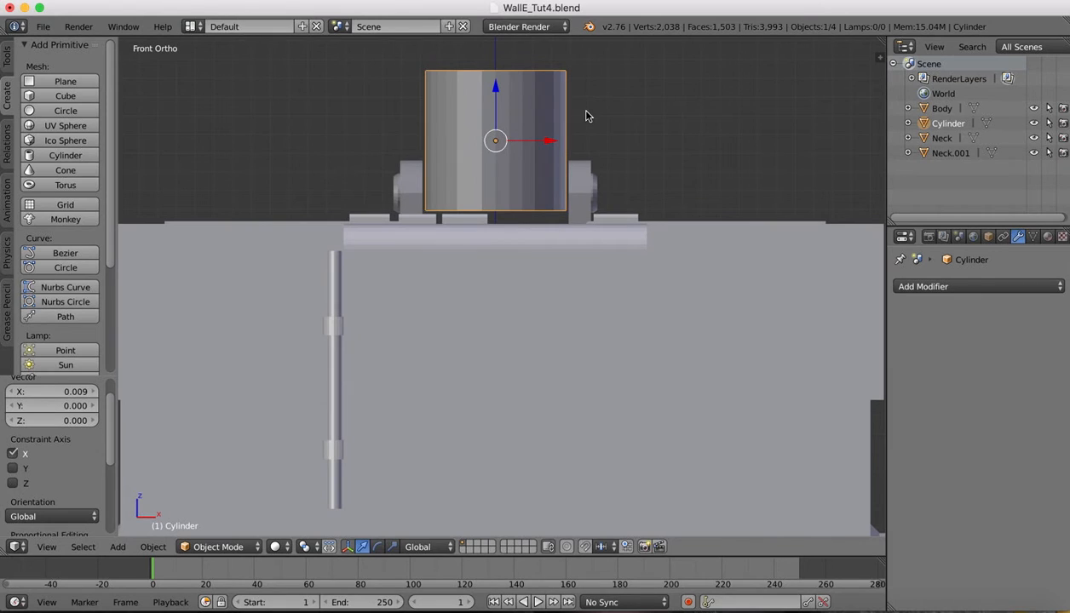
pyautogui.press('s')
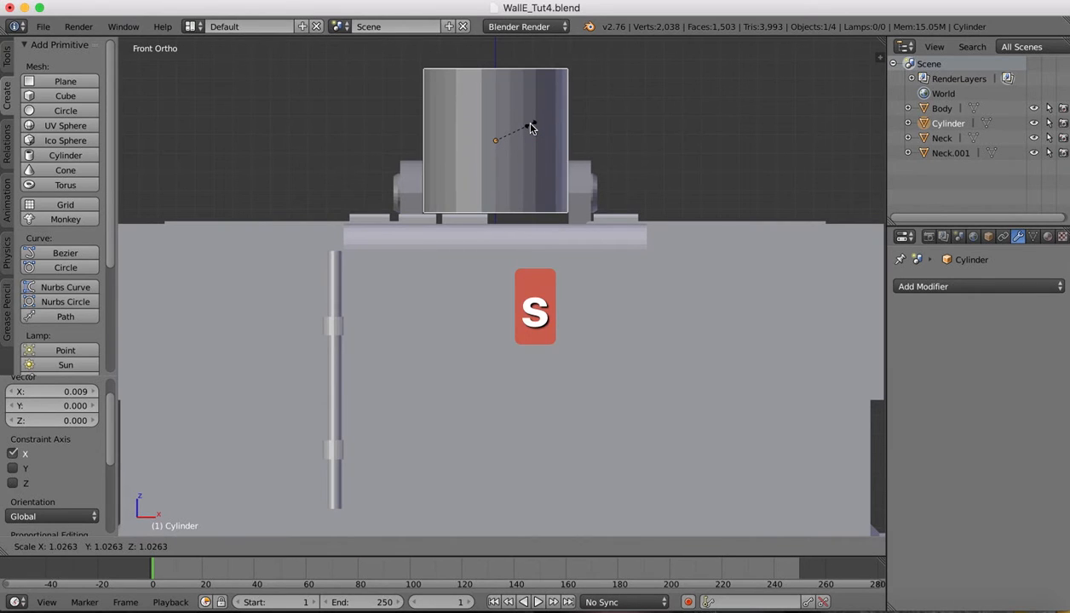
pyautogui.click(530, 126)
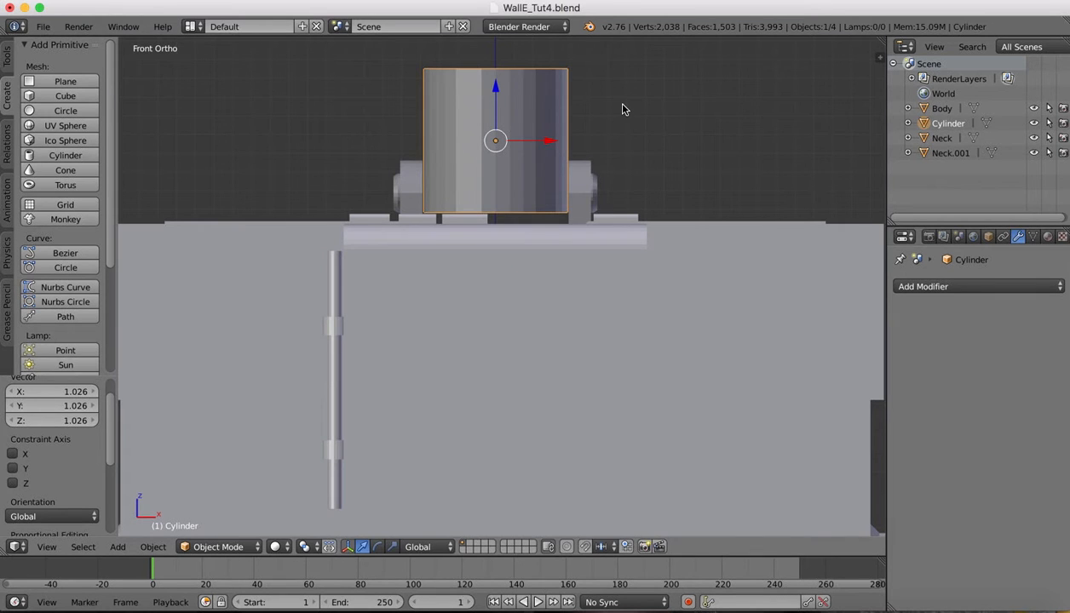
# Stretch the cylinder to 1.552 along Z and raise it 0.121
pyautogui.hscroll(-5, 623, 109)
pyautogui.keyDown('ctrl'); pyautogui.scroll(-5, 623, 109); pyautogui.keyUp('ctrl')
pyautogui.scroll(3, 623, 109)
pyautogui.hscroll(-10, 623, 109)
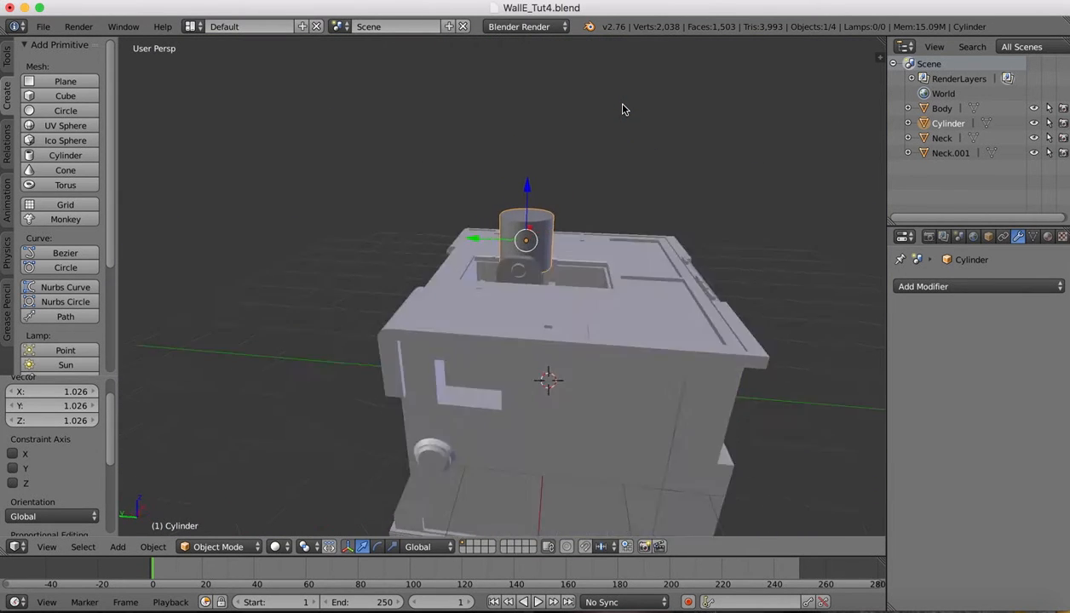
pyautogui.hscroll(5, 623, 109)
pyautogui.scroll(-3, 623, 109)
pyautogui.press('s')
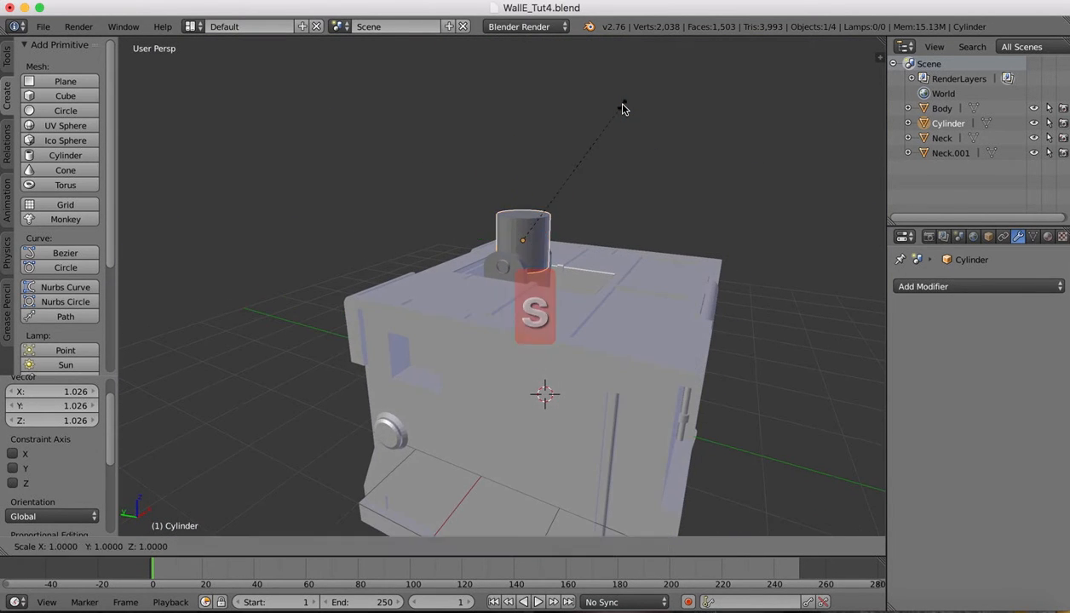
pyautogui.press('z')
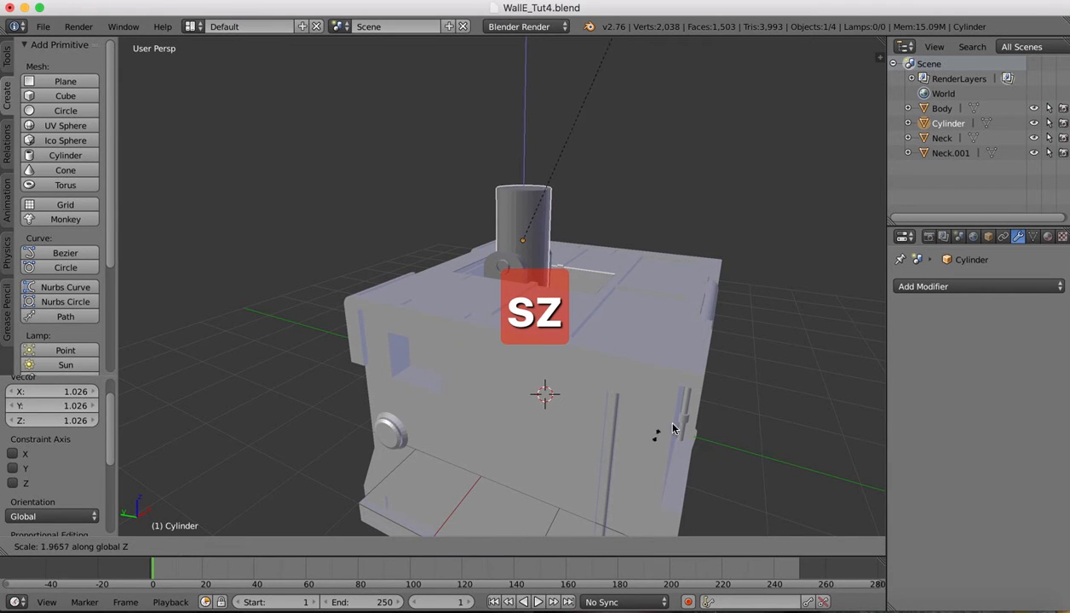
pyautogui.click(645, 510)
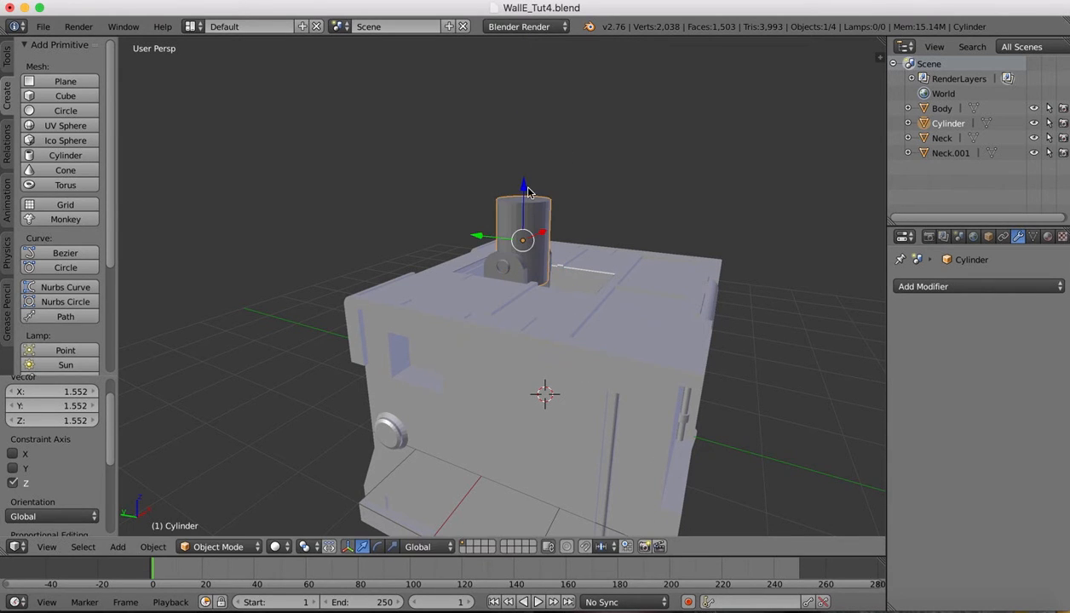
pyautogui.moveTo(524, 189); pyautogui.dragTo(522, 179)
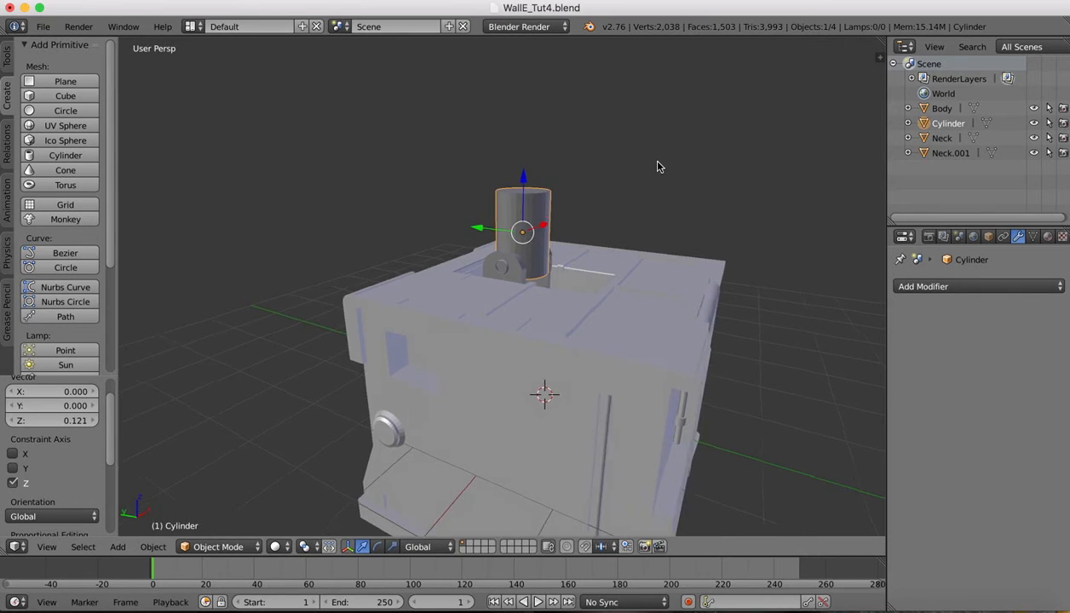
pyautogui.hscroll(10, 657, 163)
pyautogui.hscroll(15, 657, 166)
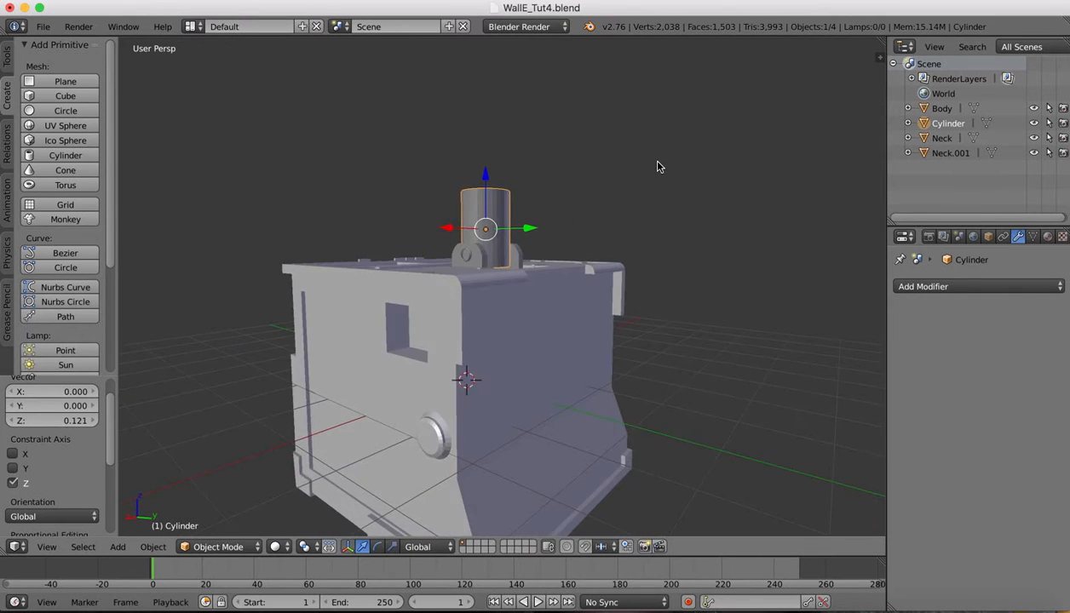
pyautogui.hscroll(-5, 657, 167)
pyautogui.hscroll(-2, 654, 165)
pyautogui.click(46, 546)
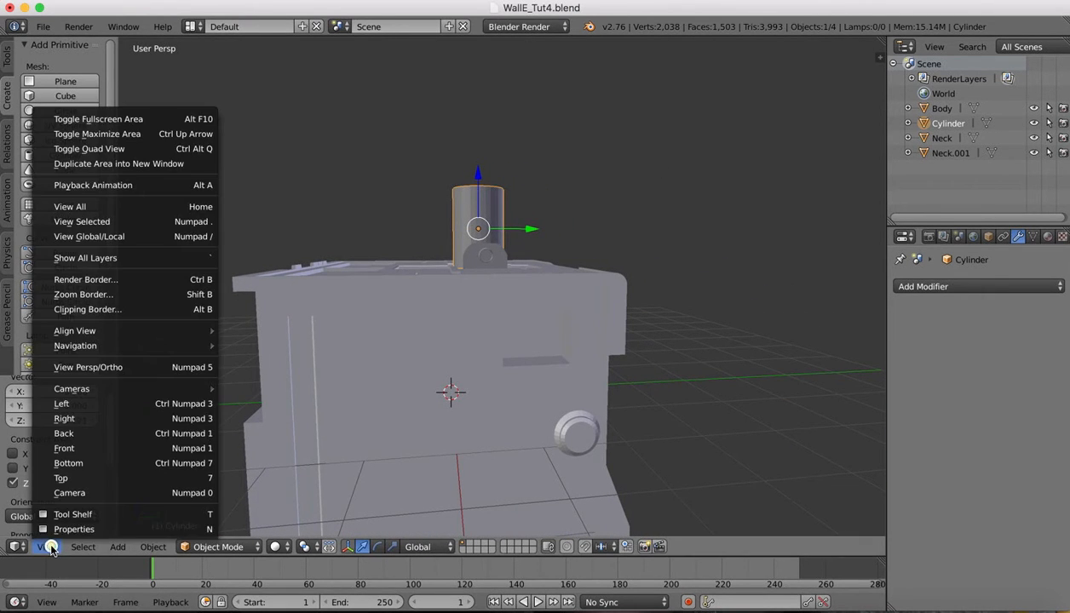
# From the Right view, shift the neck cylinder 0.047 along Y and reopen the walle basic.jpg reference
pyautogui.click(67, 418)
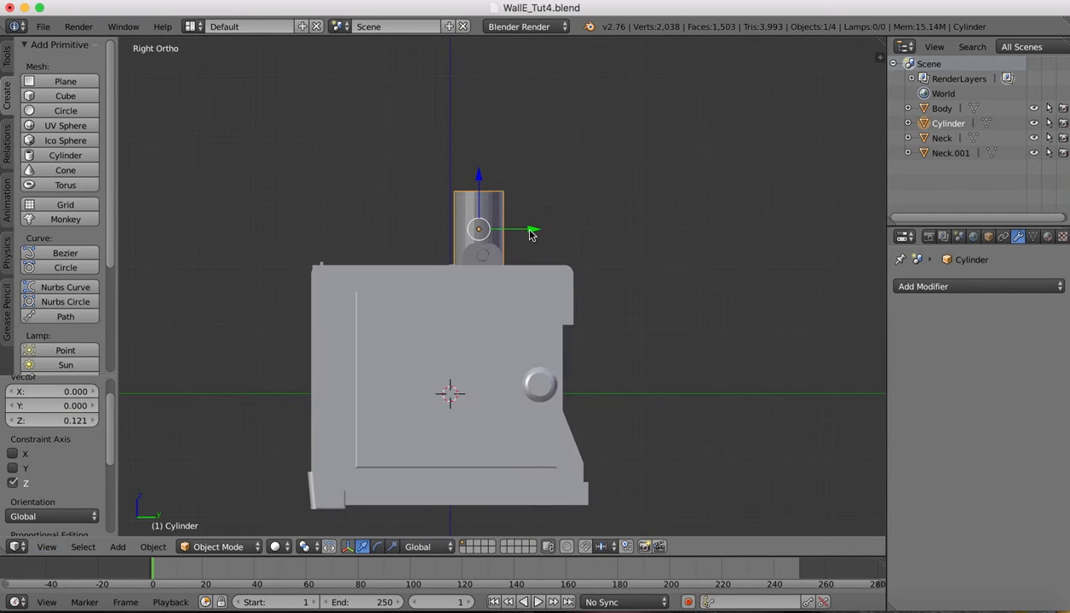
pyautogui.moveTo(531, 233); pyautogui.dragTo(532, 234)
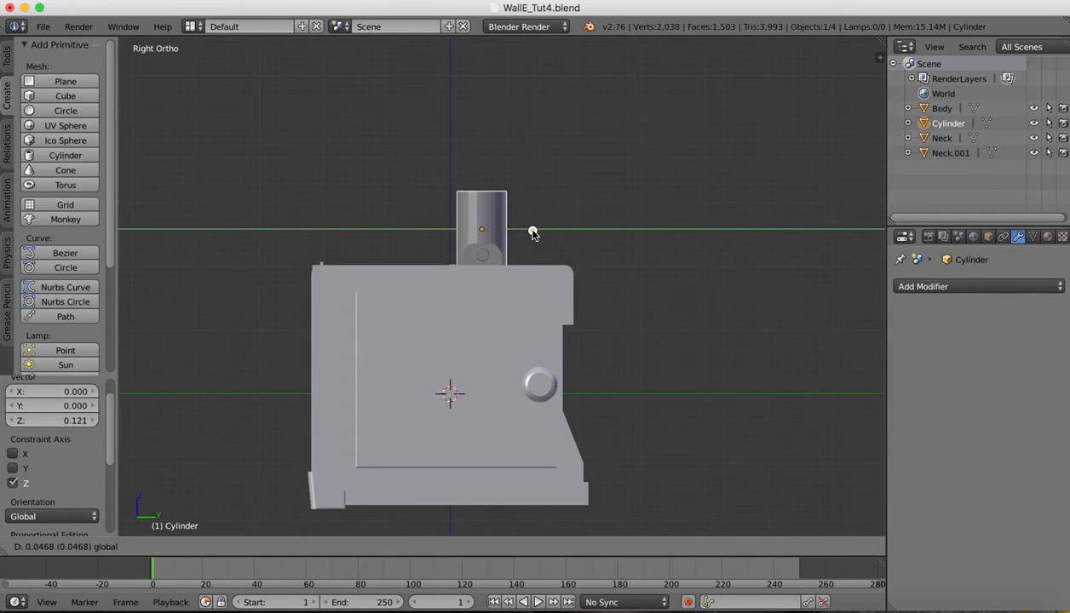
pyautogui.moveTo(533, 232); pyautogui.dragTo(534, 232)
pyautogui.hscroll(-10, 597, 181)
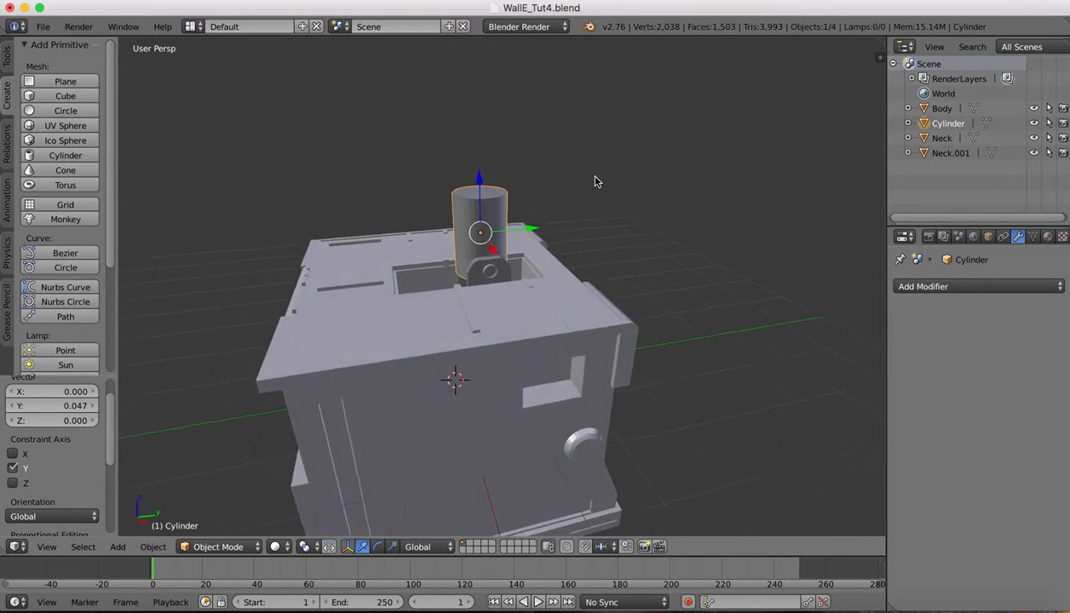
pyautogui.hscroll(-5, 596, 181)
pyautogui.hscroll(6, 597, 181)
pyautogui.scroll(4, 596, 181)
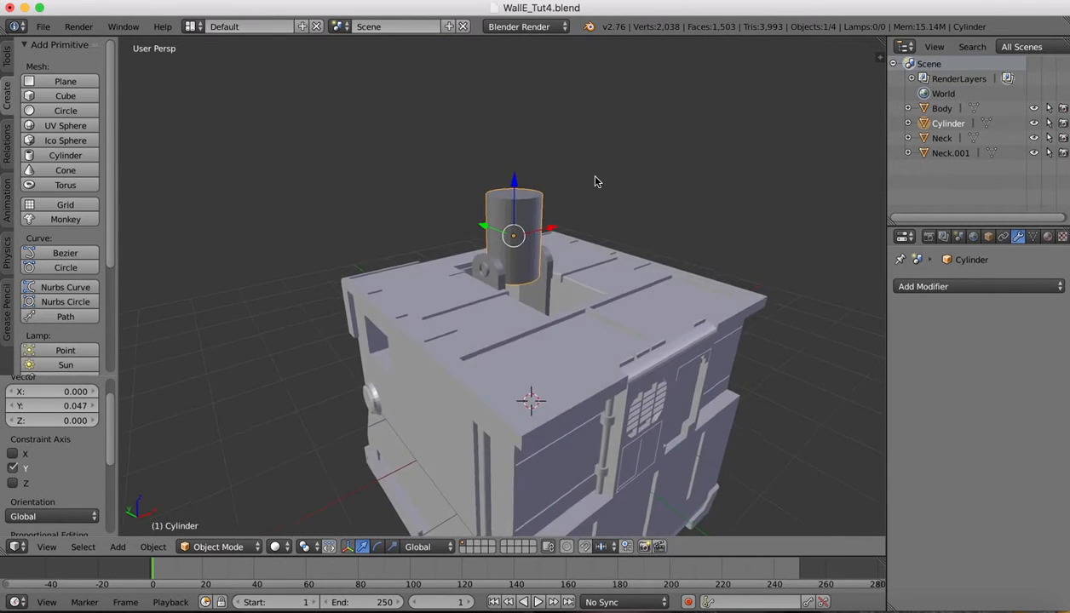
pyautogui.hscroll(-7, 596, 182)
pyautogui.click(876, 599)
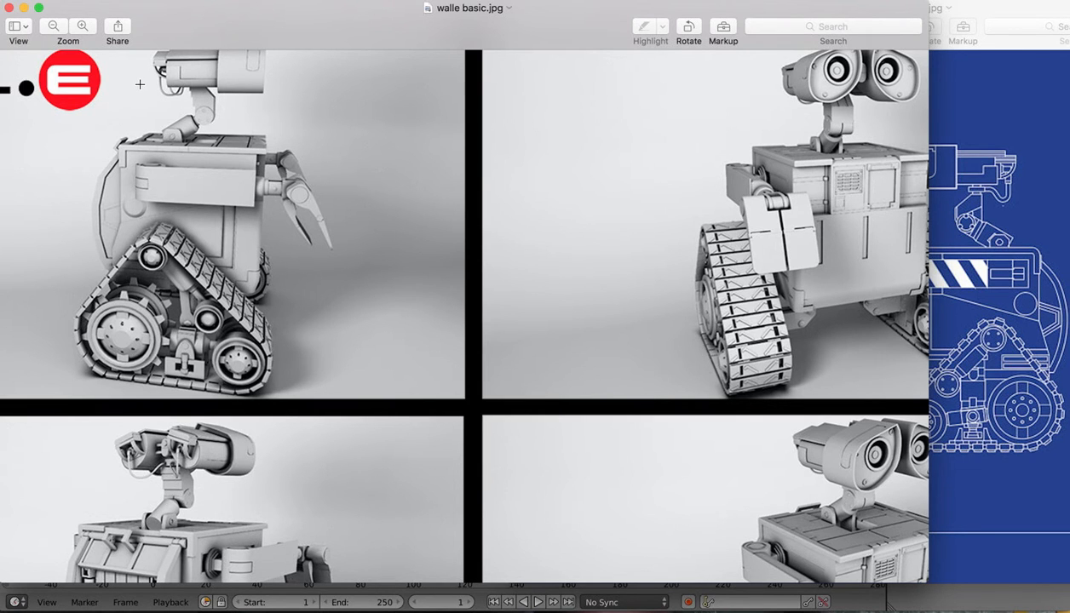
# Zoom into walle basic.jpg around WALL-E's neck and eyes, then return to Blender
pyautogui.scroll(10, 184, 100)
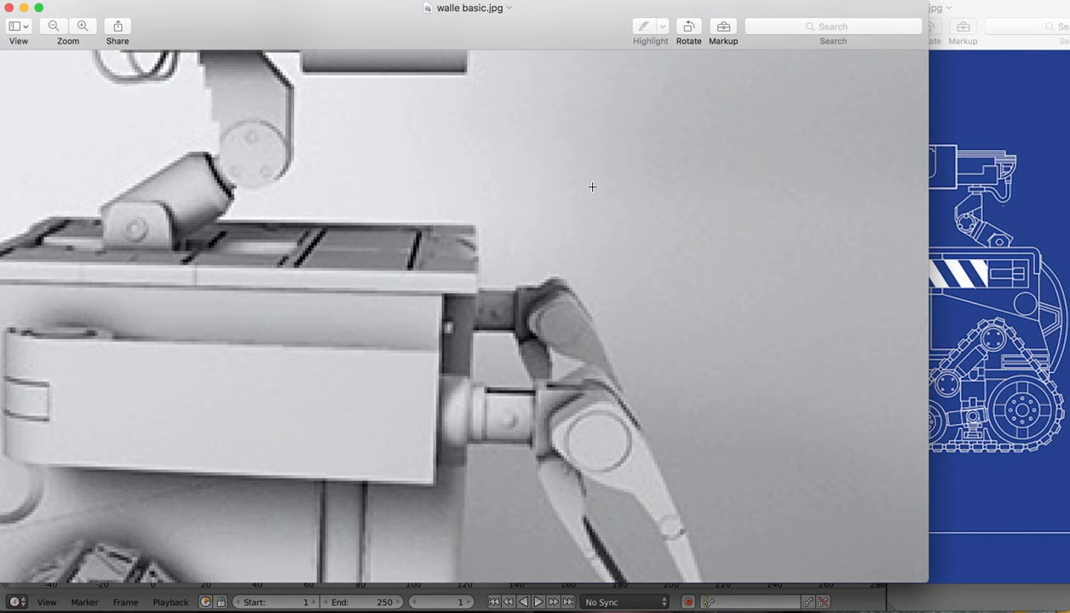
pyautogui.scroll(5, 592, 187)
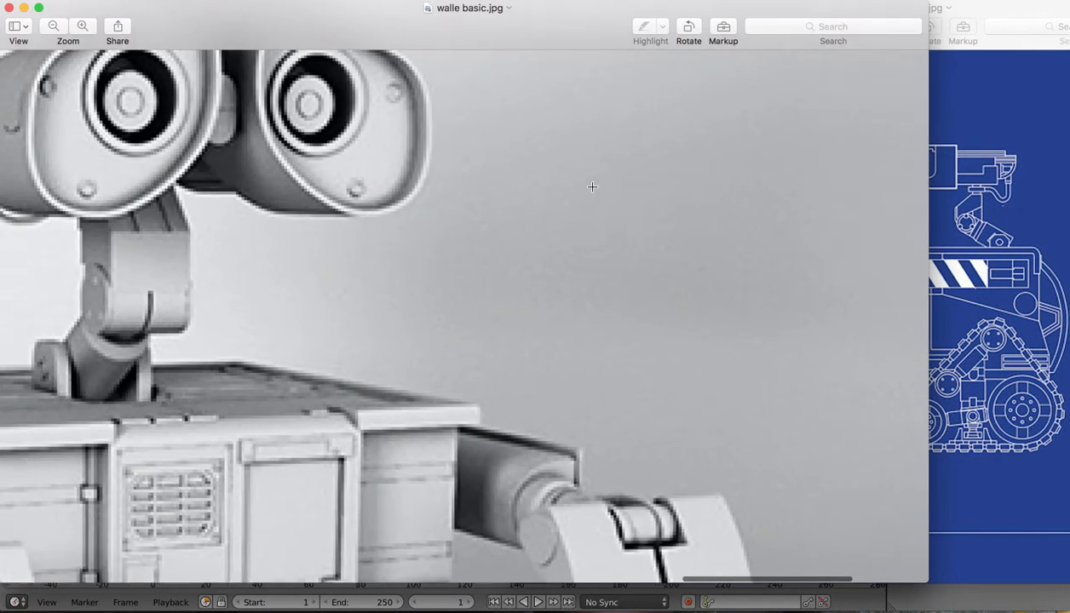
pyautogui.hscroll(-5, 592, 187)
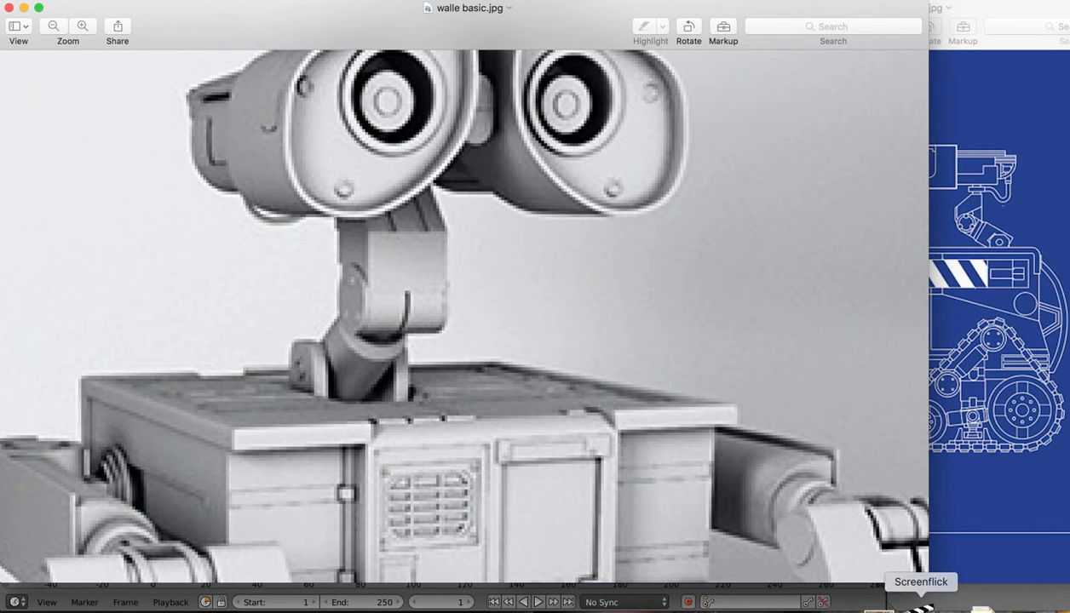
pyautogui.click(861, 609)
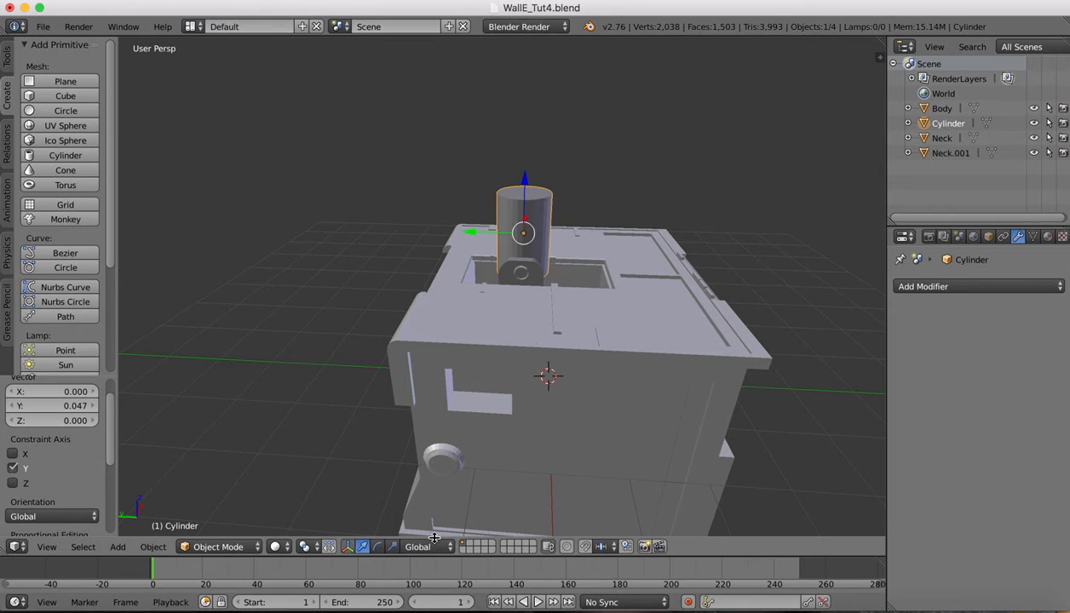
# Enter Edit Mode on the cylinder and select its top face ring
pyautogui.click(218, 546)
pyautogui.click(215, 508)
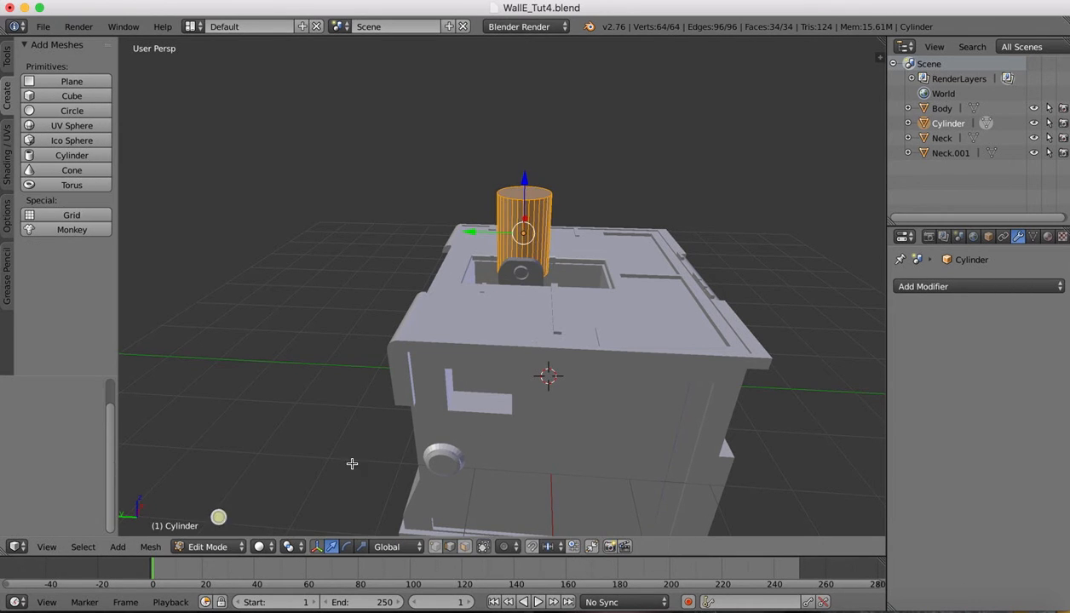
pyautogui.scroll(5, 604, 115)
pyautogui.keyDown('shift'); pyautogui.scroll(5, 605, 115); pyautogui.keyUp('shift')
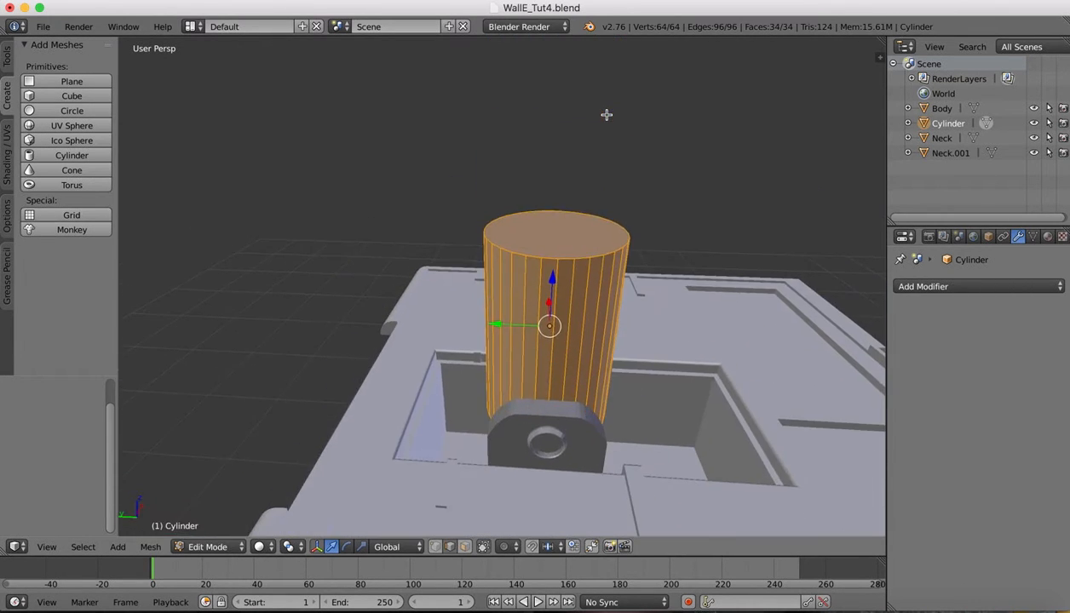
pyautogui.hscroll(3, 606, 115)
pyautogui.hscroll(3, 601, 119)
pyautogui.rightClick(494, 259)
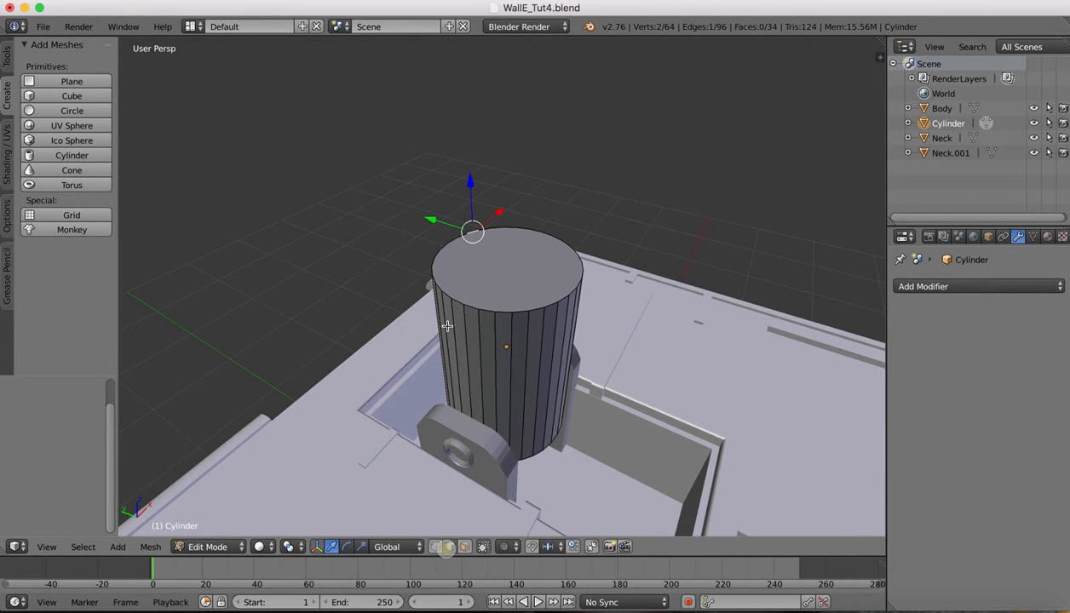
pyautogui.click(449, 294)
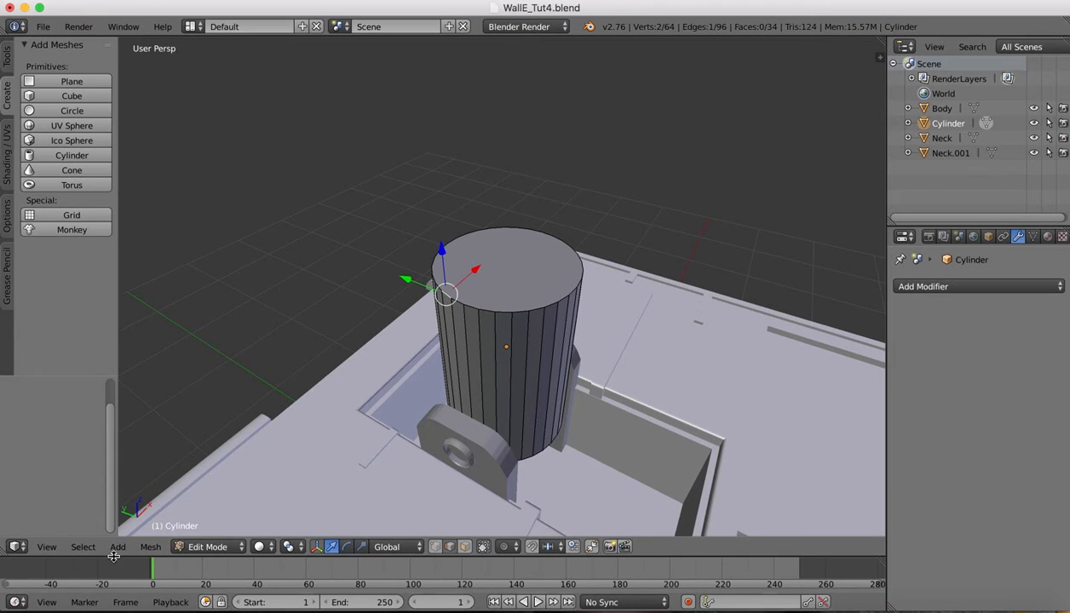
pyautogui.click(82, 546)
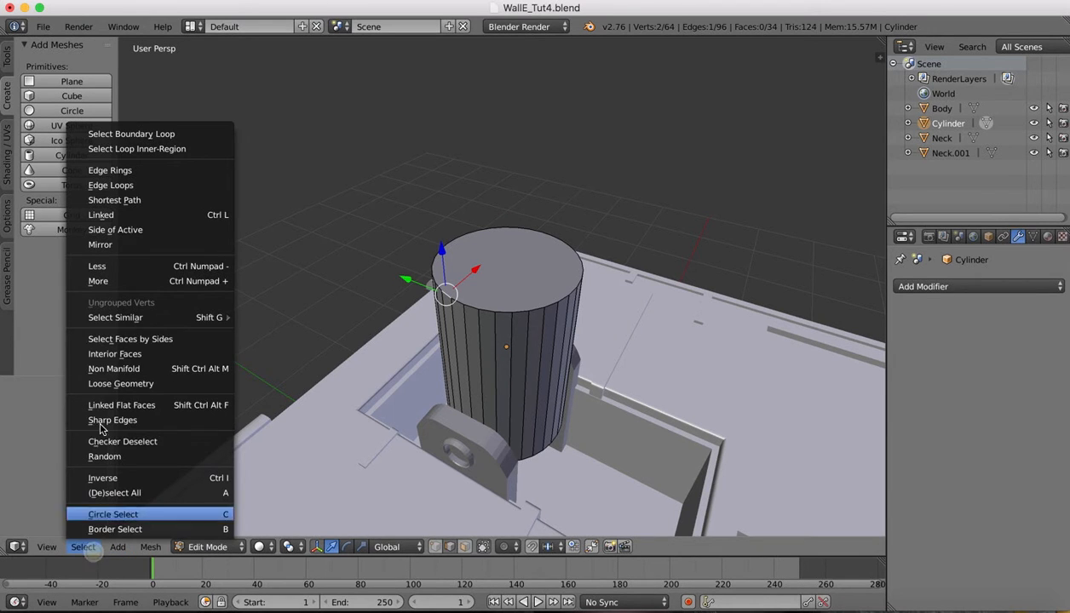
pyautogui.click(118, 185)
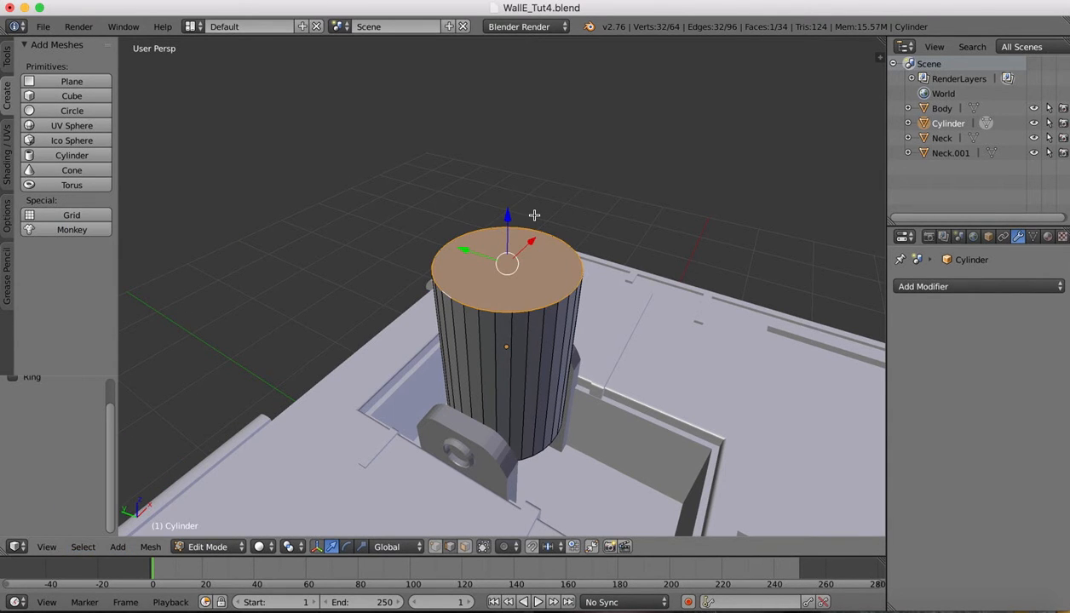
# Try an in-place extrusion of the top inset to 0.934, compare it to the reference, then undo it
pyautogui.press('e')
pyautogui.rightClick(534, 216)
pyautogui.press('s')
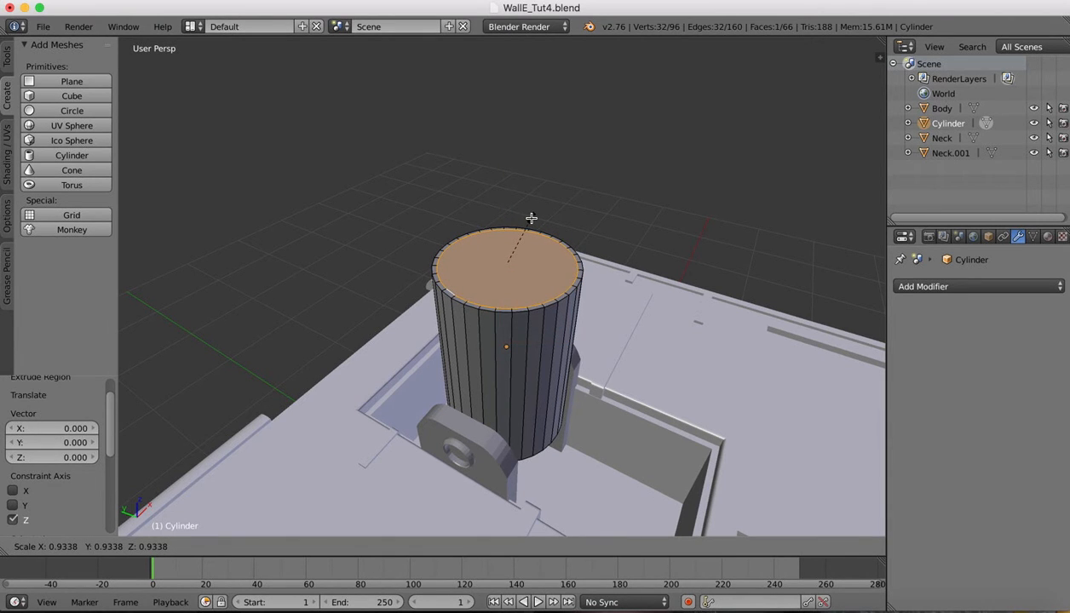
pyautogui.click(531, 218)
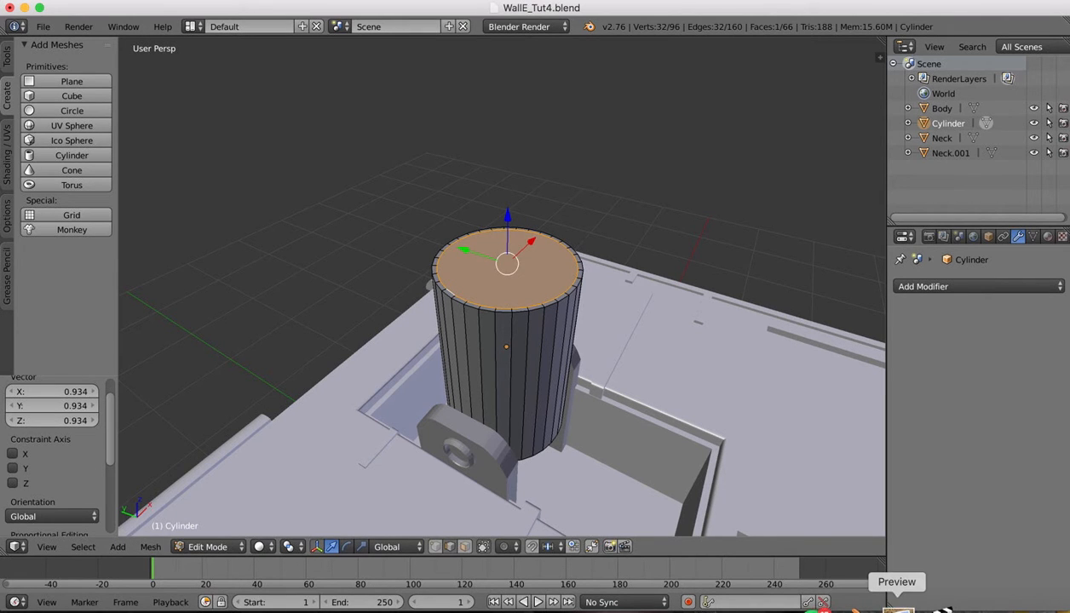
pyautogui.click(894, 610)
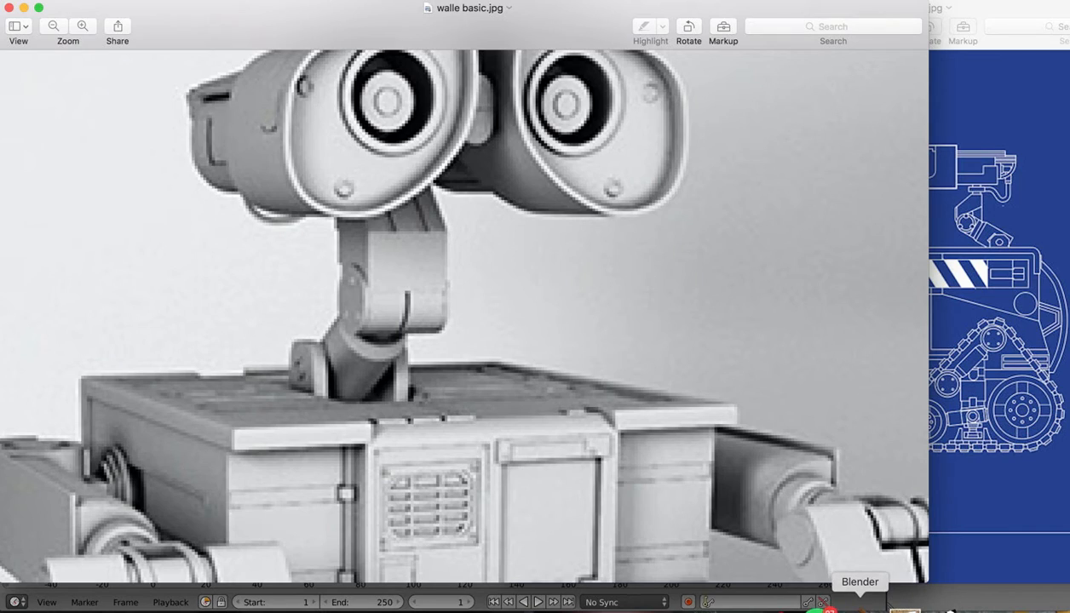
pyautogui.click(853, 609)
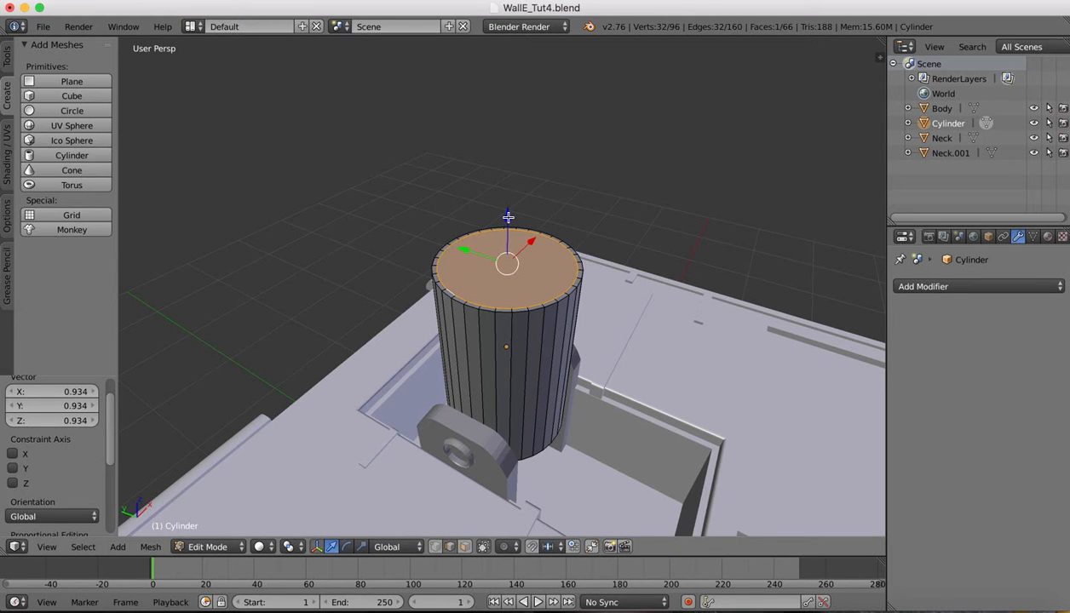
pyautogui.press('super+z')
pyautogui.press('super+z')
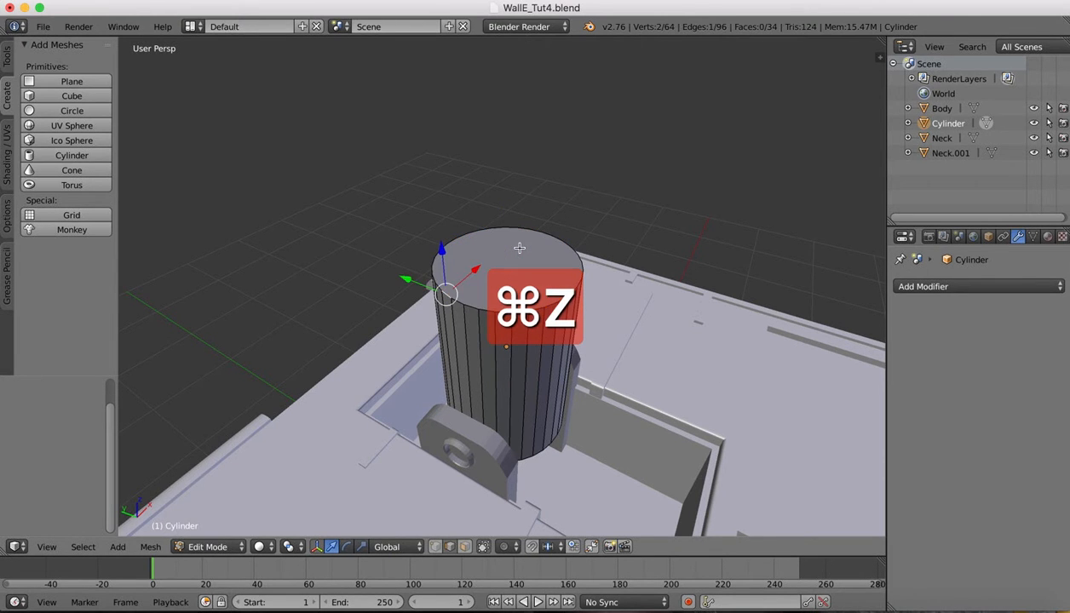
# Extrude the top face up 0.045 and scale it to 0.881, checking against the reference
pyautogui.click(82, 547)
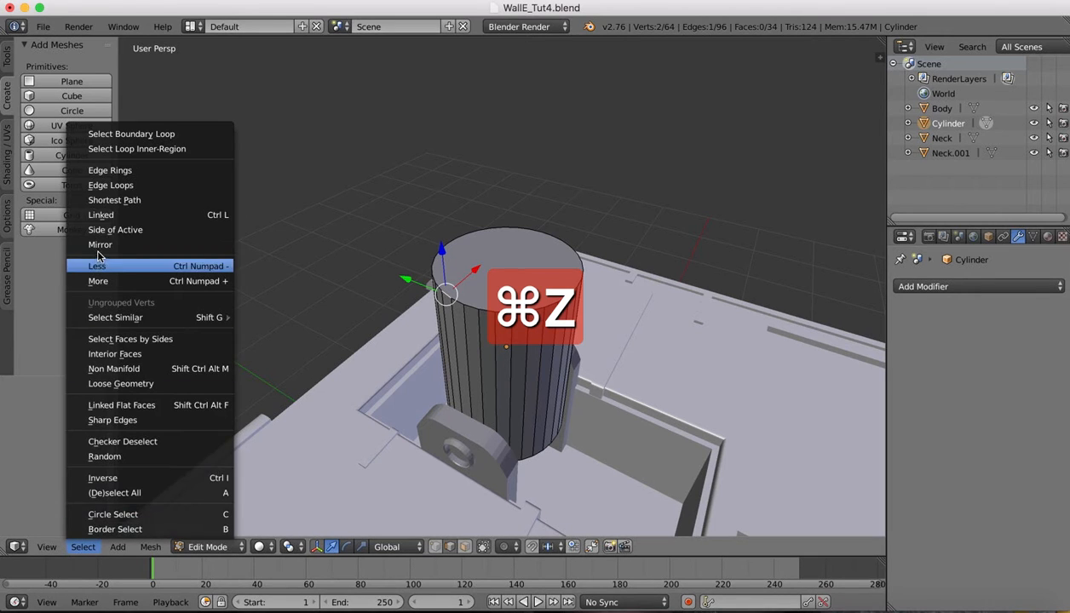
pyautogui.click(106, 185)
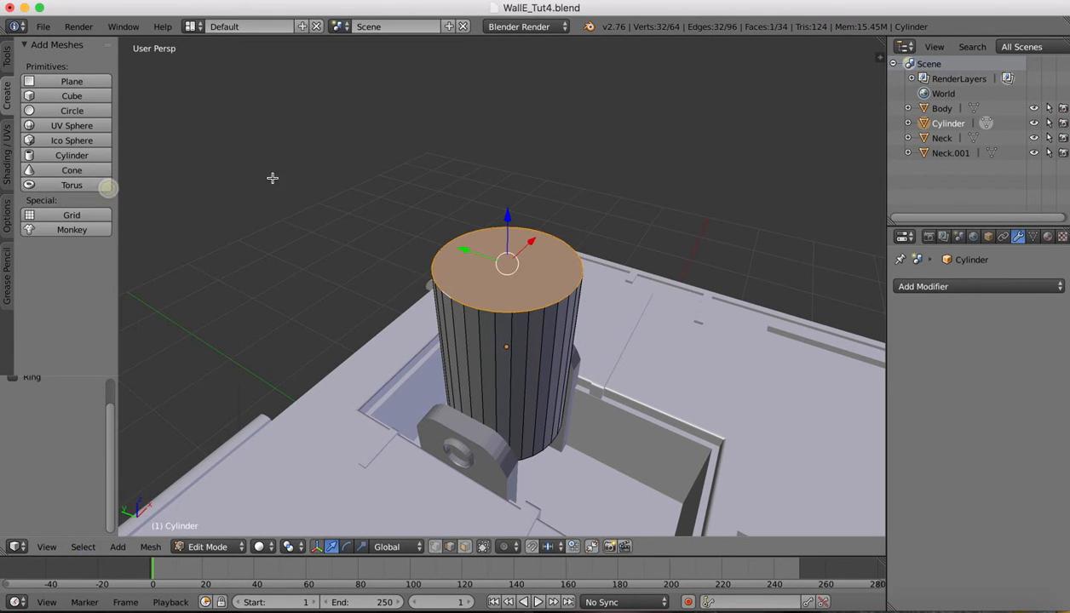
pyautogui.press('e')
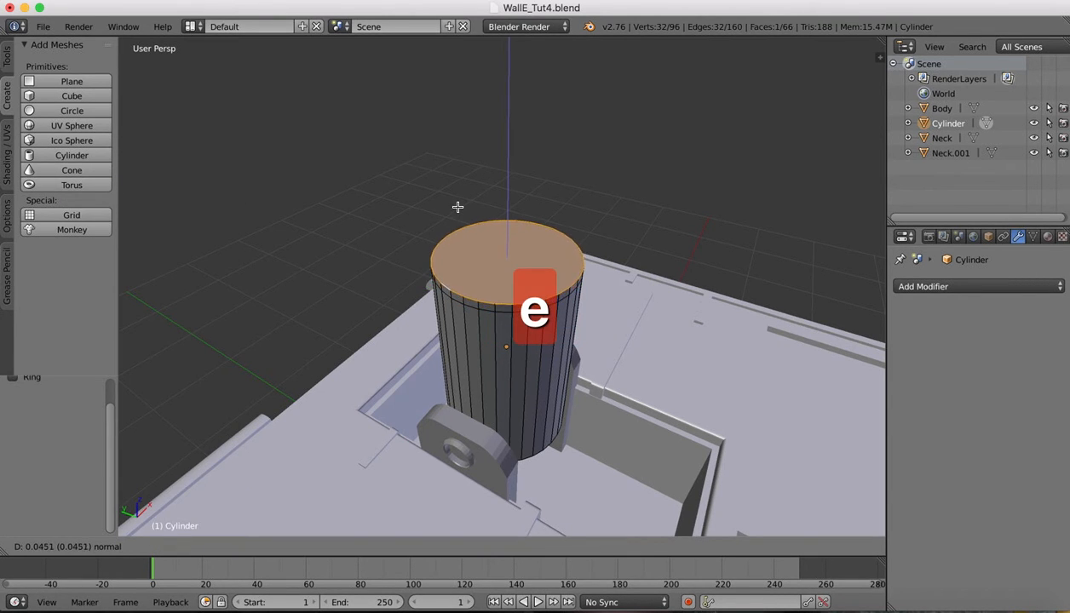
pyautogui.click(457, 207)
pyautogui.press('s')
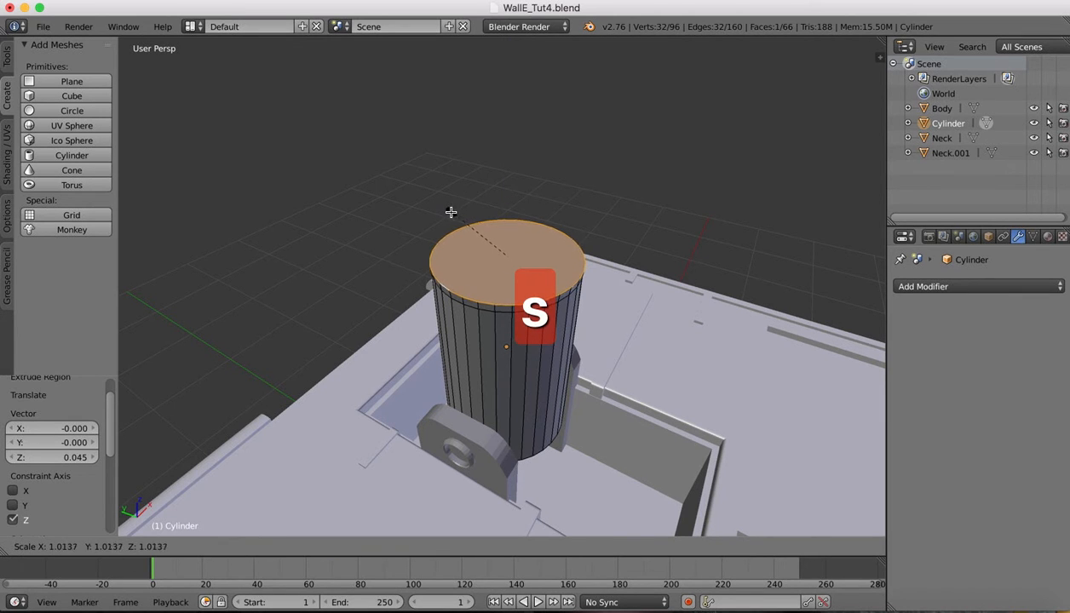
pyautogui.click(466, 210)
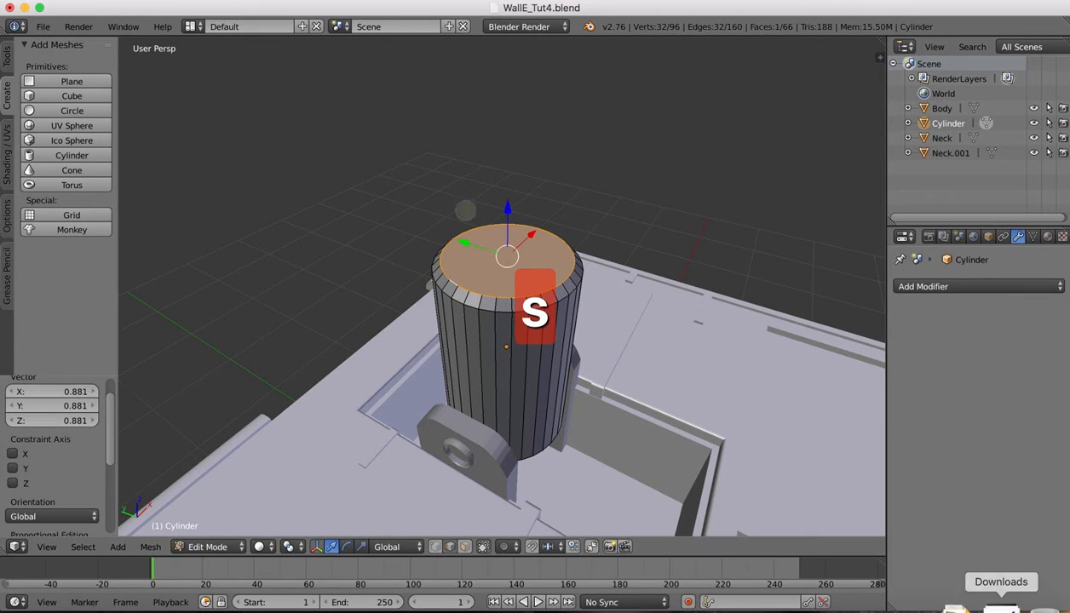
pyautogui.click(893, 606)
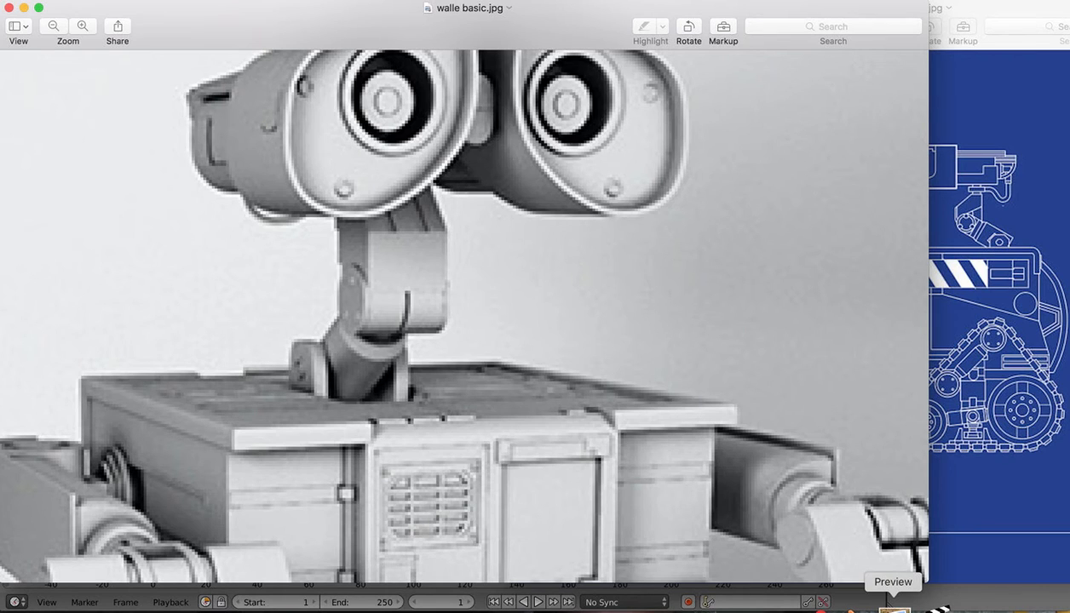
pyautogui.click(859, 607)
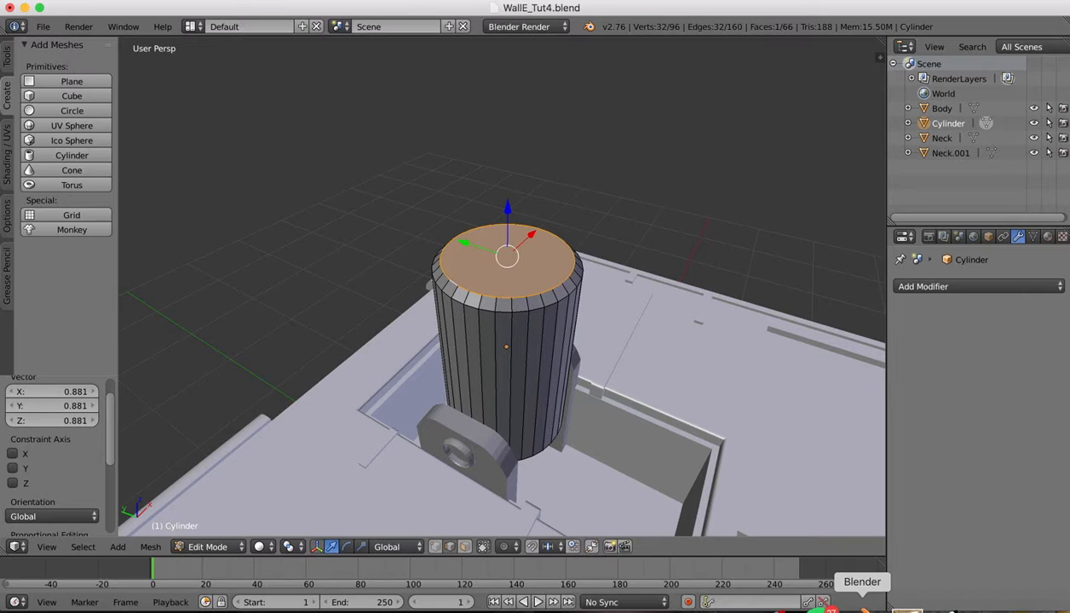
# Lower the top face slightly and extrude a new ring upward, checking the reference
pyautogui.moveTo(507, 212); pyautogui.dragTo(508, 215)
pyautogui.press('e')
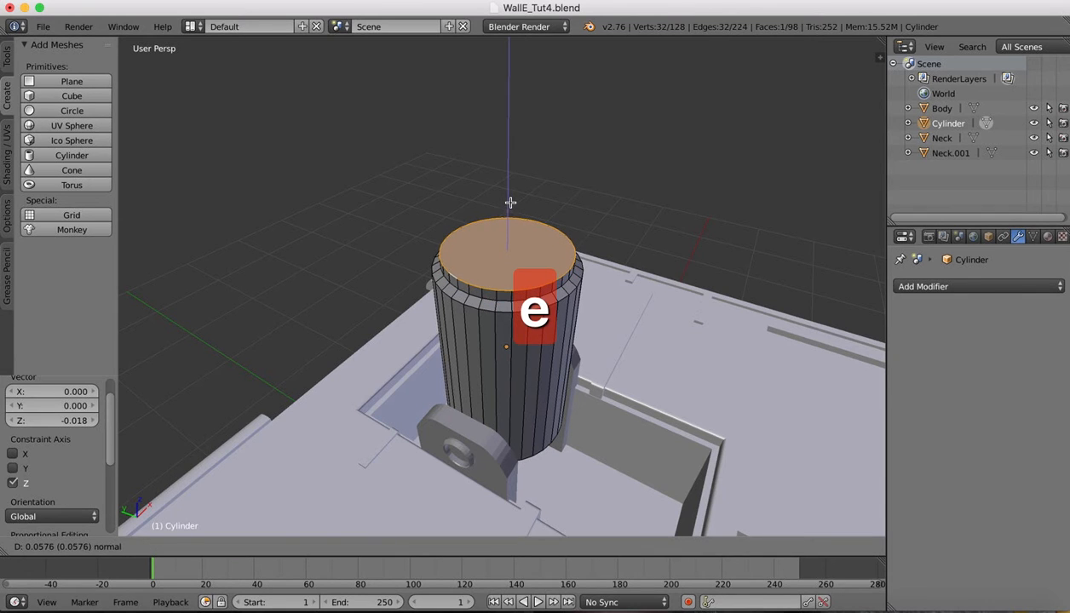
pyautogui.click(509, 203)
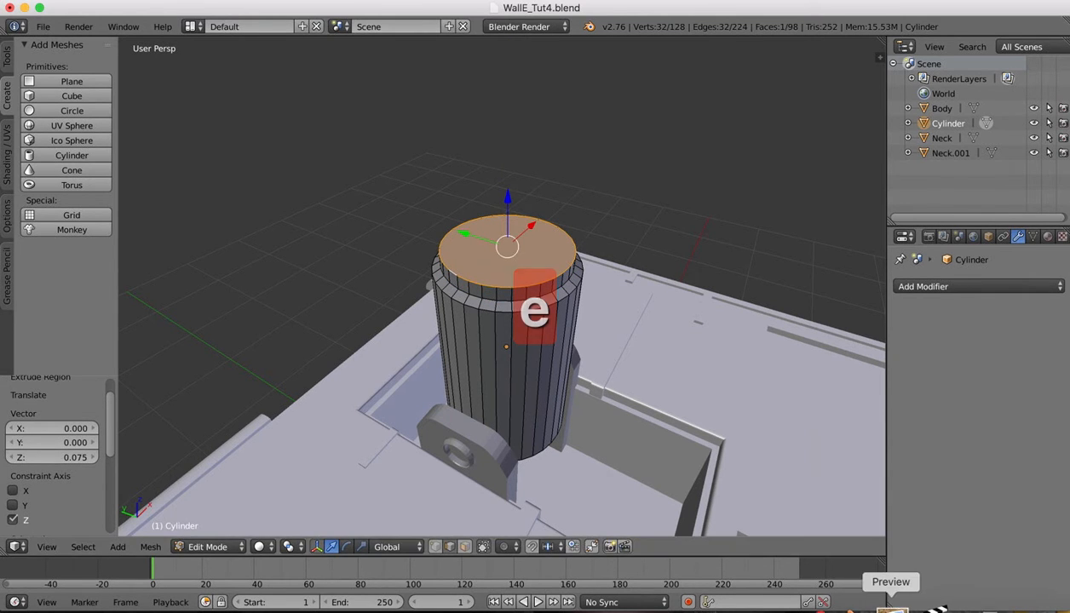
pyautogui.click(888, 607)
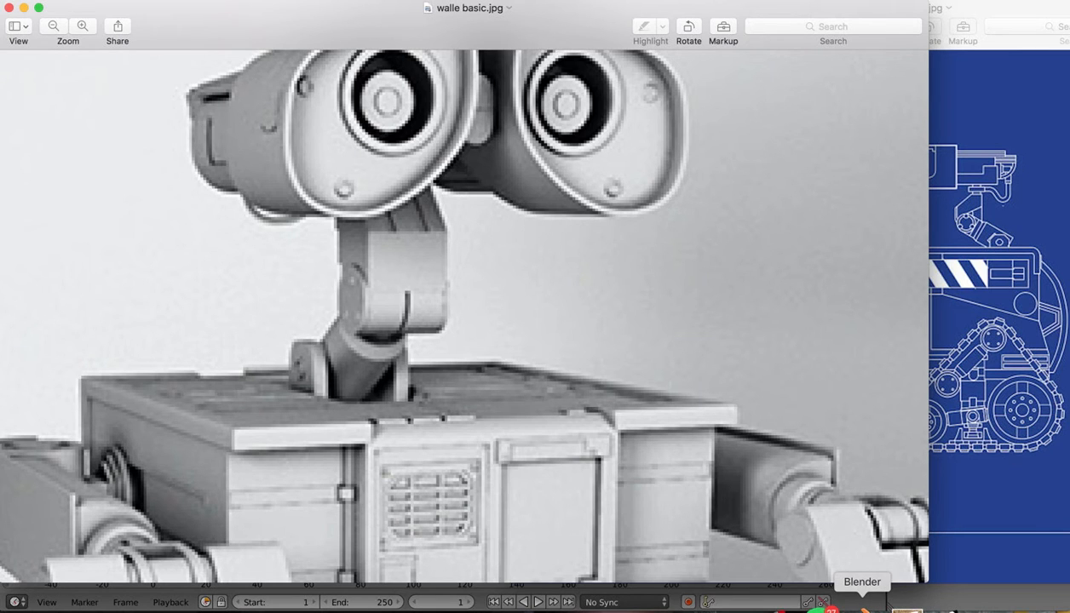
pyautogui.click(863, 607)
# Extrude another ring upward and scale its top face to 0.797
pyautogui.moveTo(510, 200); pyautogui.dragTo(511, 187)
pyautogui.press('e')
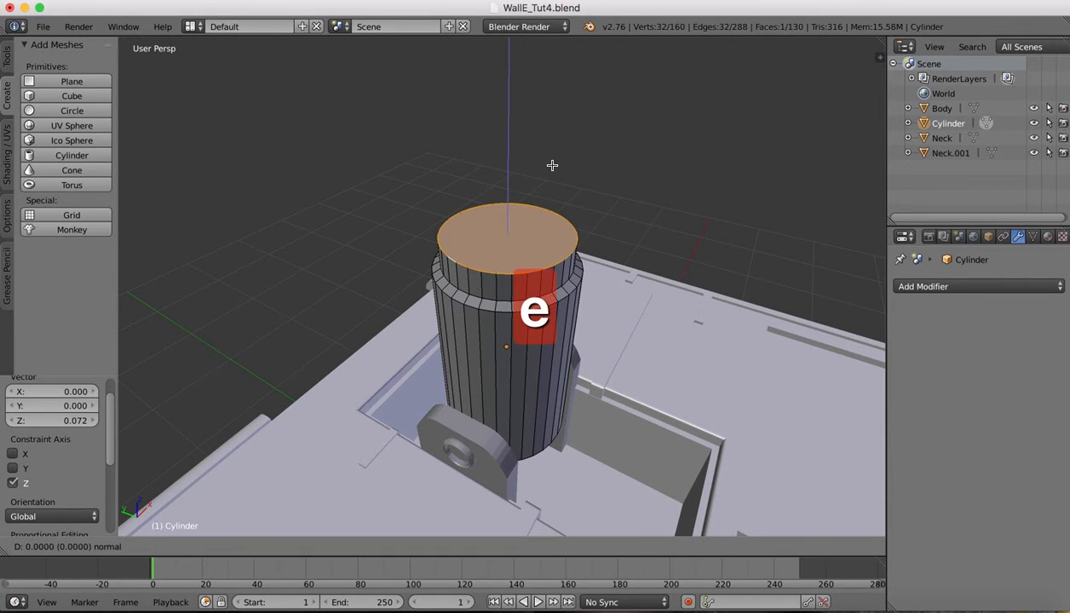
pyautogui.click(553, 156)
pyautogui.press('s')
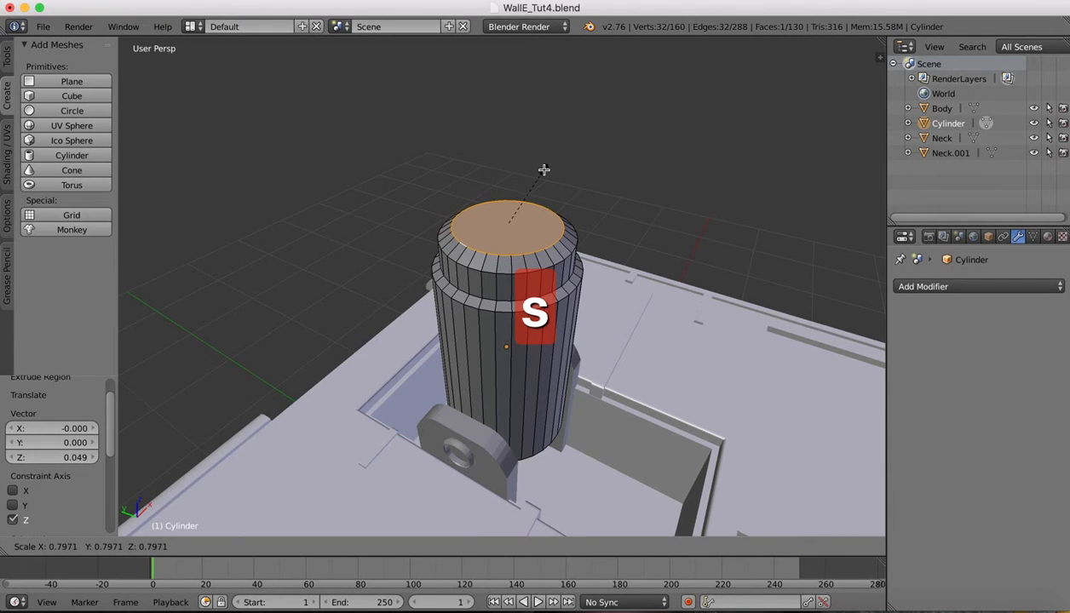
pyautogui.click(544, 171)
pyautogui.moveTo(650, 181); pyautogui.dragTo(687, 296, button='middle')
pyautogui.scroll(-1, 640, 232)
# Pan the walle basic.jpg reference to WALL-E's side view, then return to Blender
pyautogui.click(891, 609)
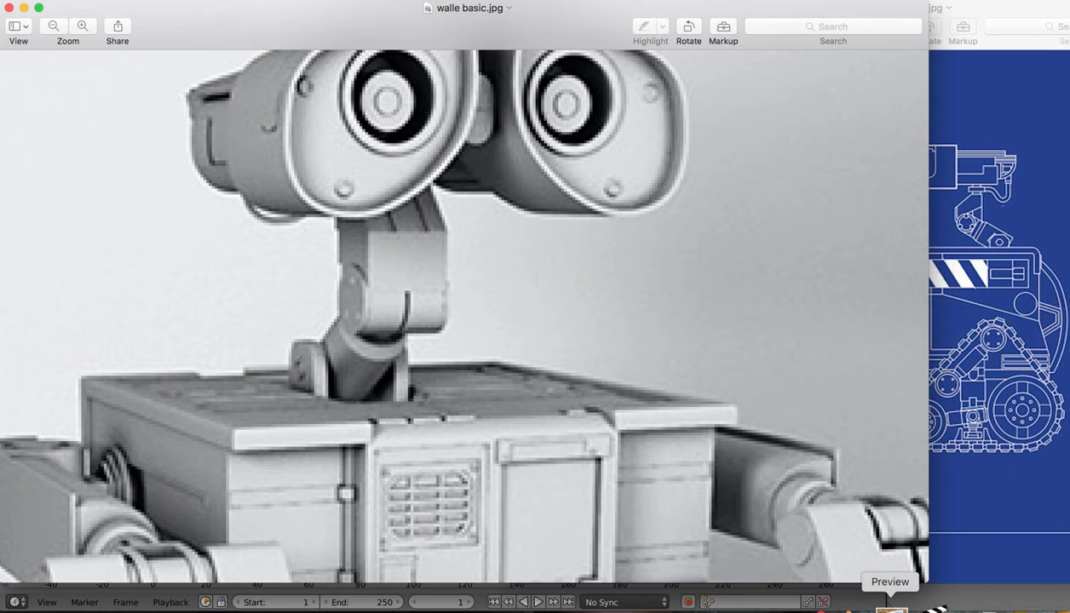
pyautogui.scroll(-8, 714, 248)
pyautogui.scroll(2, 714, 249)
pyautogui.hscroll(-10, 714, 249)
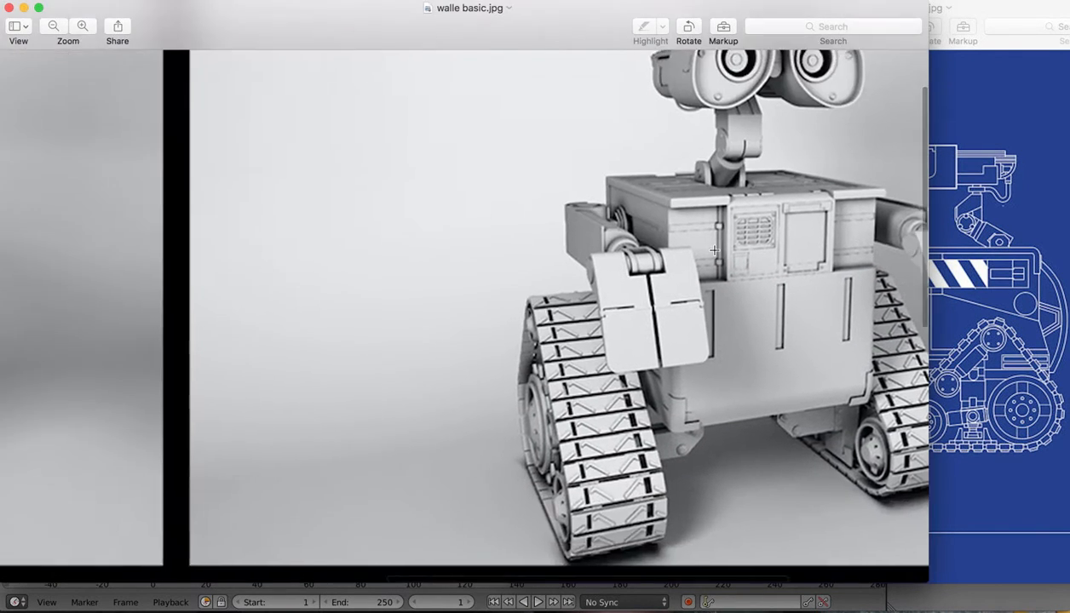
pyautogui.scroll(3, 714, 250)
pyautogui.hscroll(-3, 714, 249)
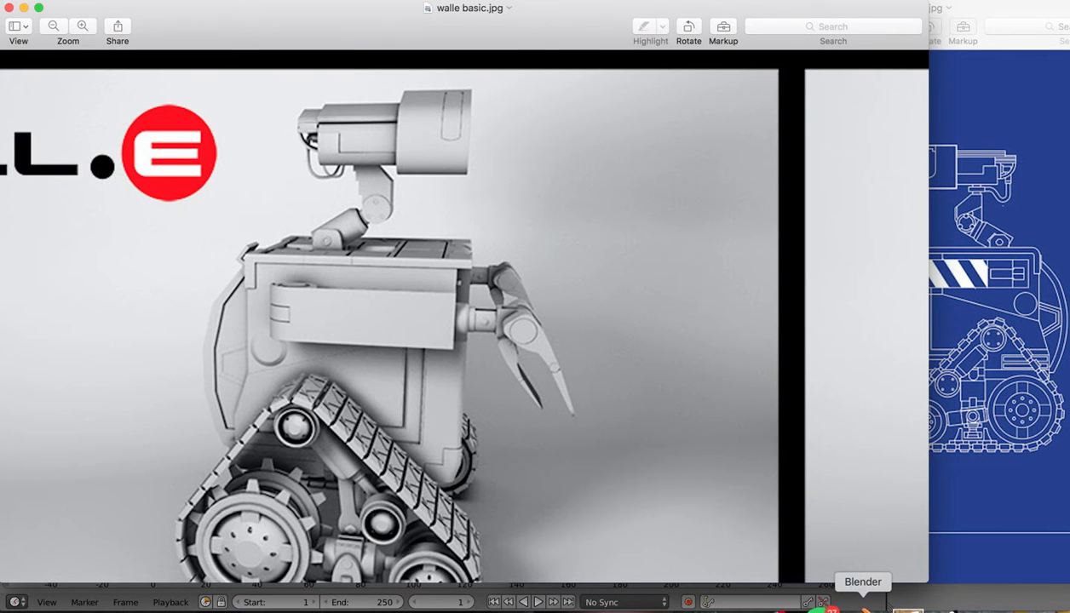
pyautogui.click(862, 607)
# Extrude the cylinder's top face and shrink it to 0.925 to form a rim
pyautogui.scroll(5, 566, 210)
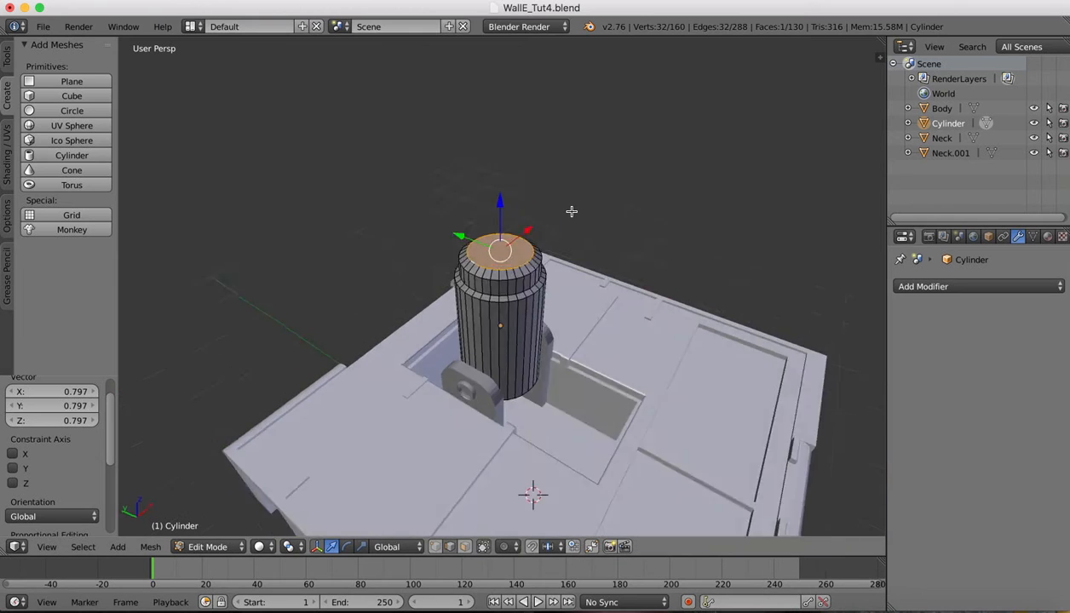
pyautogui.keyDown('ctrl'); pyautogui.scroll(3, 498, 289); pyautogui.keyUp('ctrl')
pyautogui.keyDown('ctrl'); pyautogui.scroll(1, 498, 290); pyautogui.keyUp('ctrl')
pyautogui.scroll(-3, 498, 289)
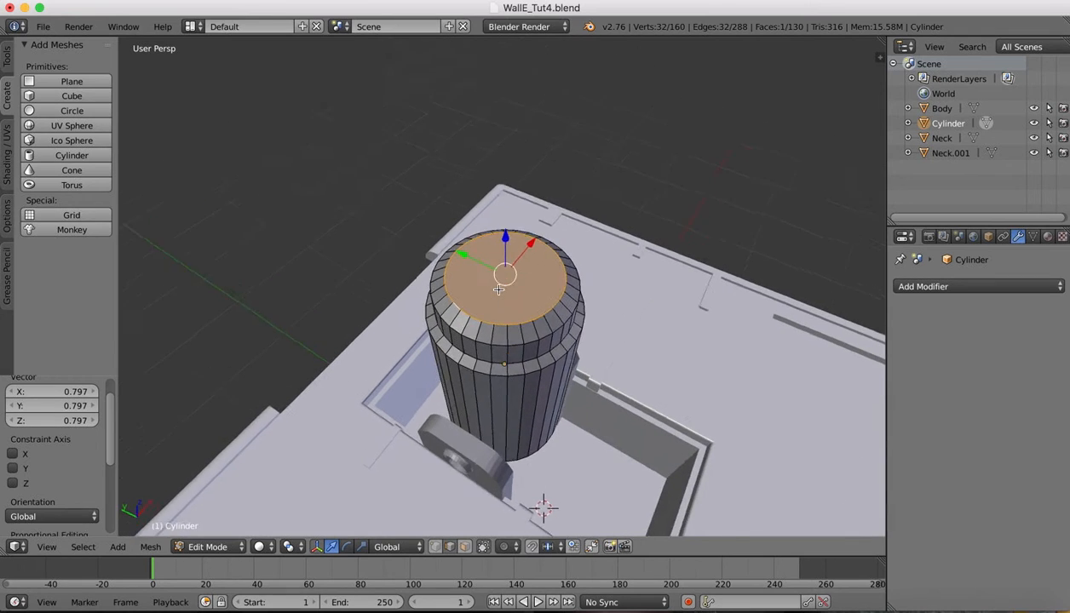
pyautogui.press('e')
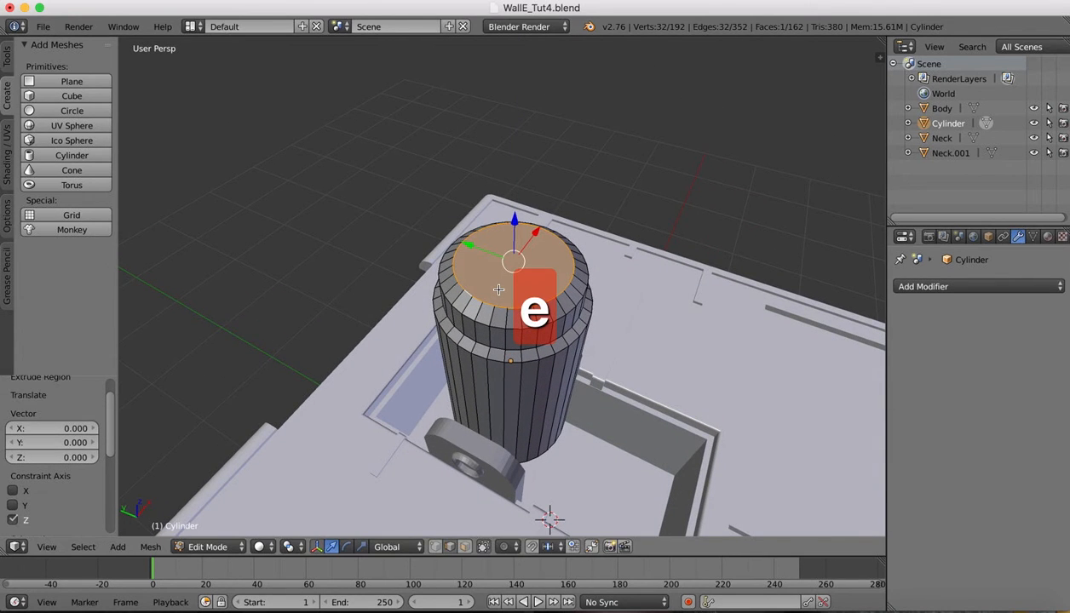
pyautogui.press('s')
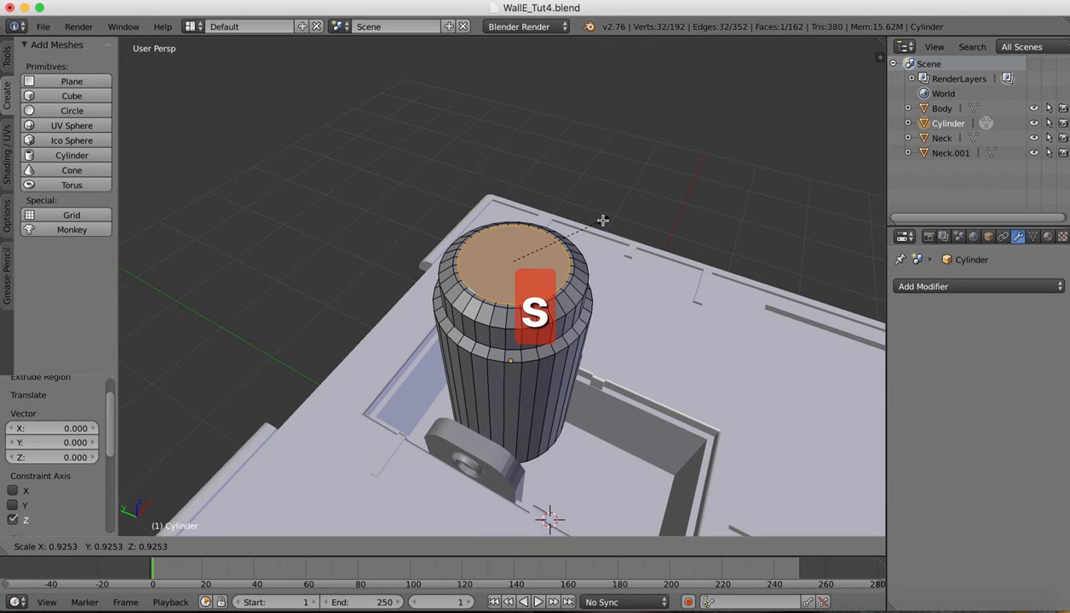
pyautogui.click(602, 221)
# Inset a centre face and push it down 0.194 to hollow the top
pyautogui.press('e')
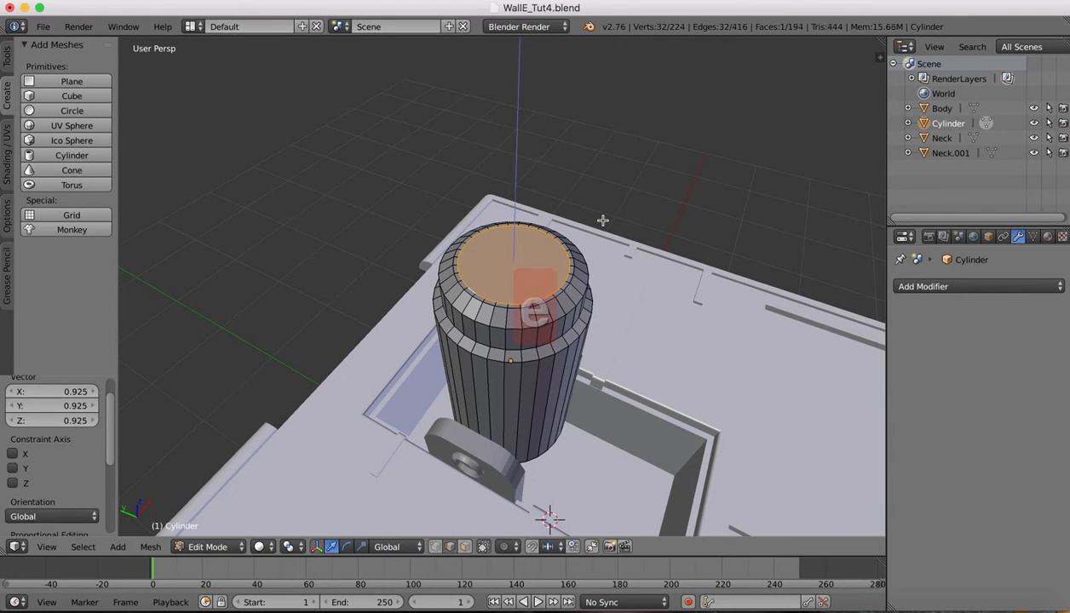
pyautogui.rightClick(603, 221)
pyautogui.press('s')
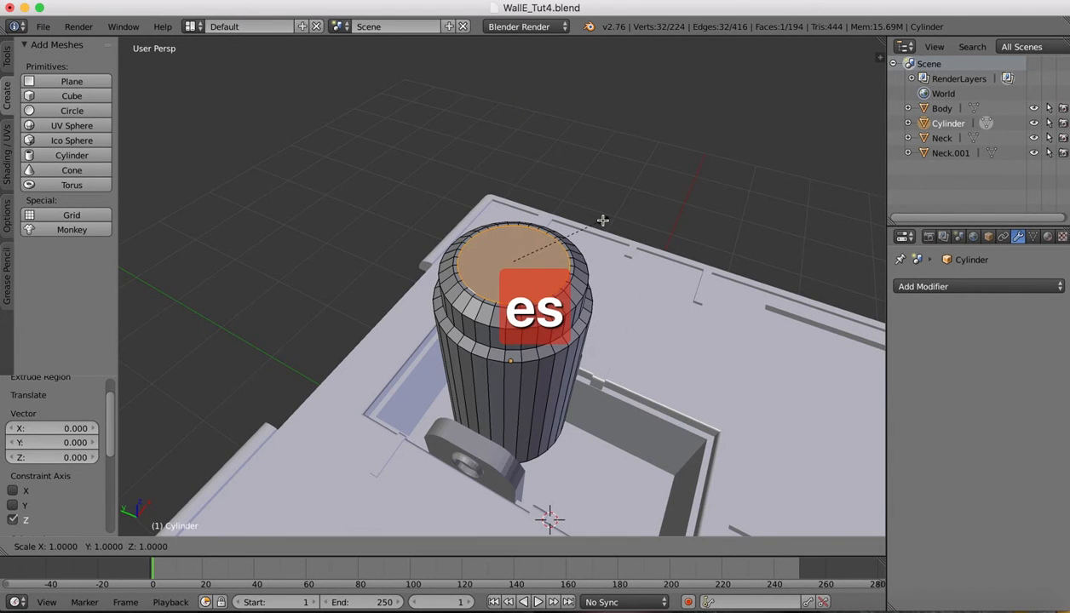
pyautogui.click(601, 243)
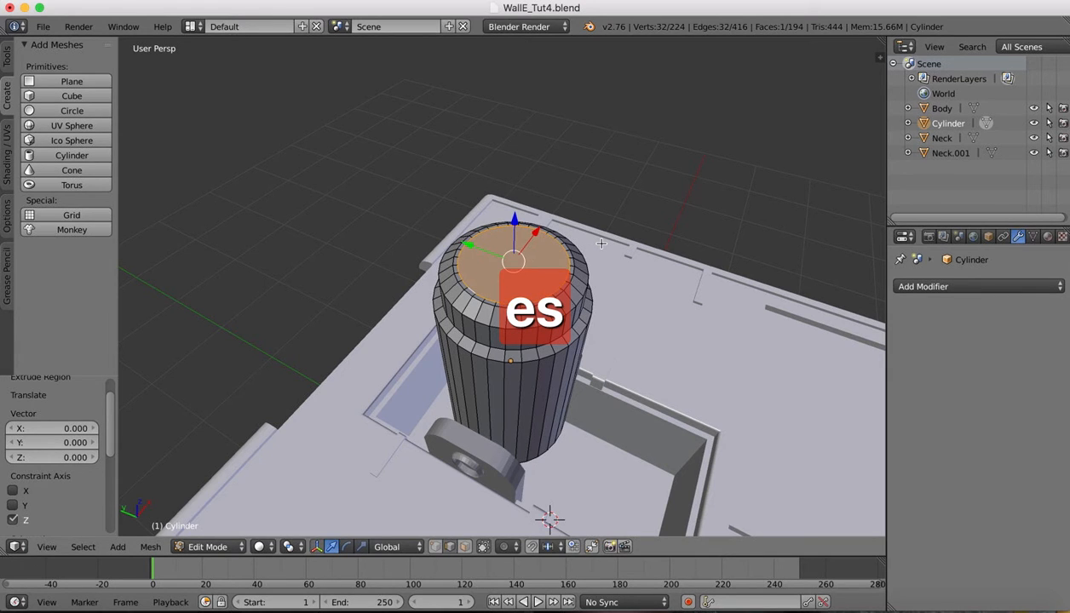
pyautogui.moveTo(514, 220); pyautogui.dragTo(512, 250)
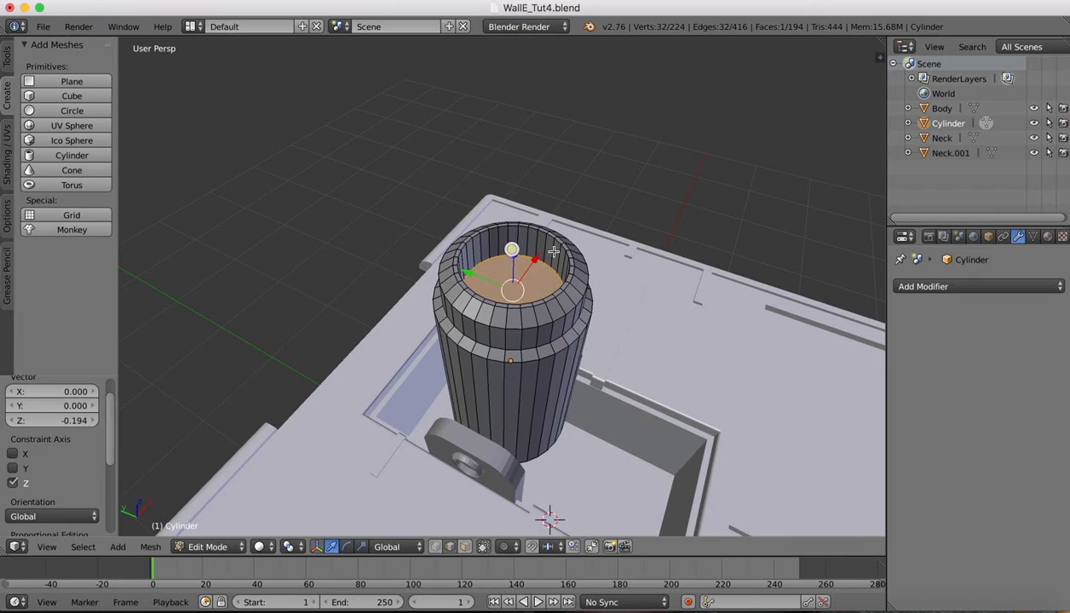
pyautogui.scroll(-10, 641, 215)
pyautogui.hscroll(-5, 641, 214)
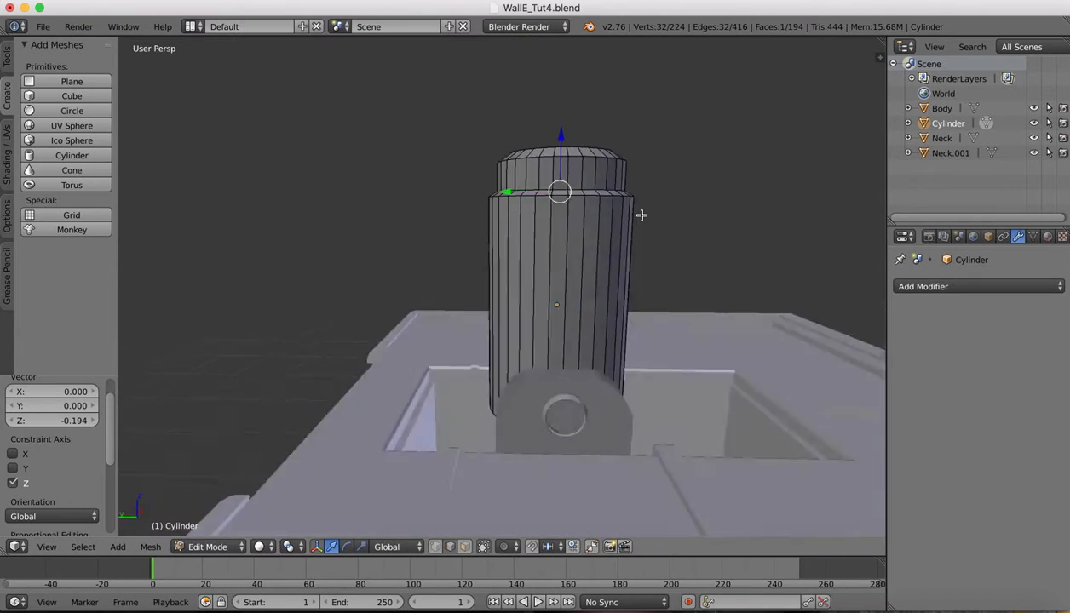
pyautogui.scroll(10, 642, 215)
pyautogui.hscroll(10, 642, 215)
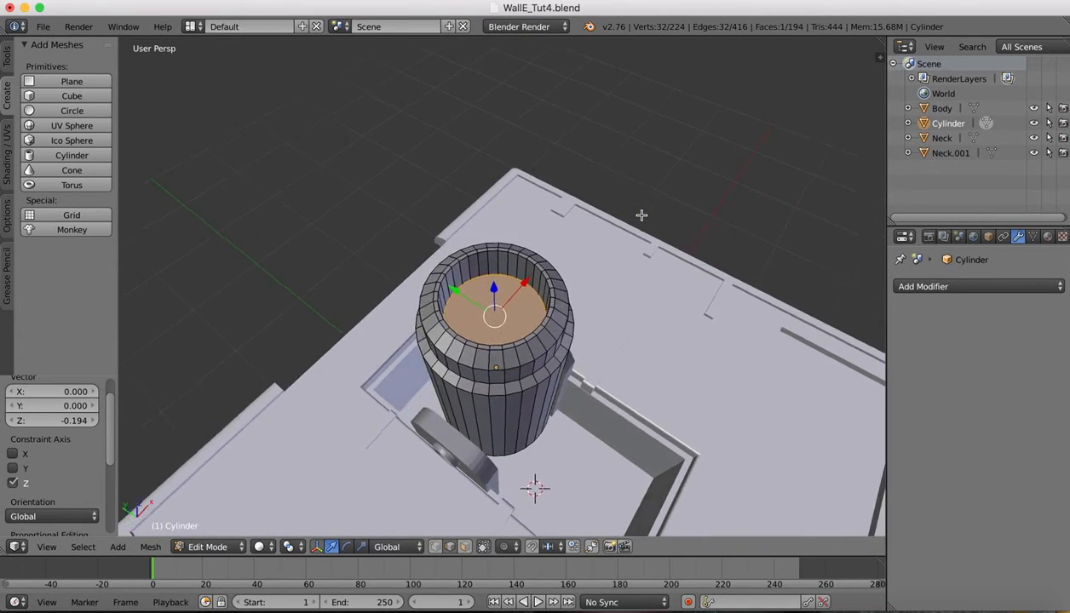
pyautogui.scroll(5, 641, 215)
pyautogui.hscroll(-3, 642, 214)
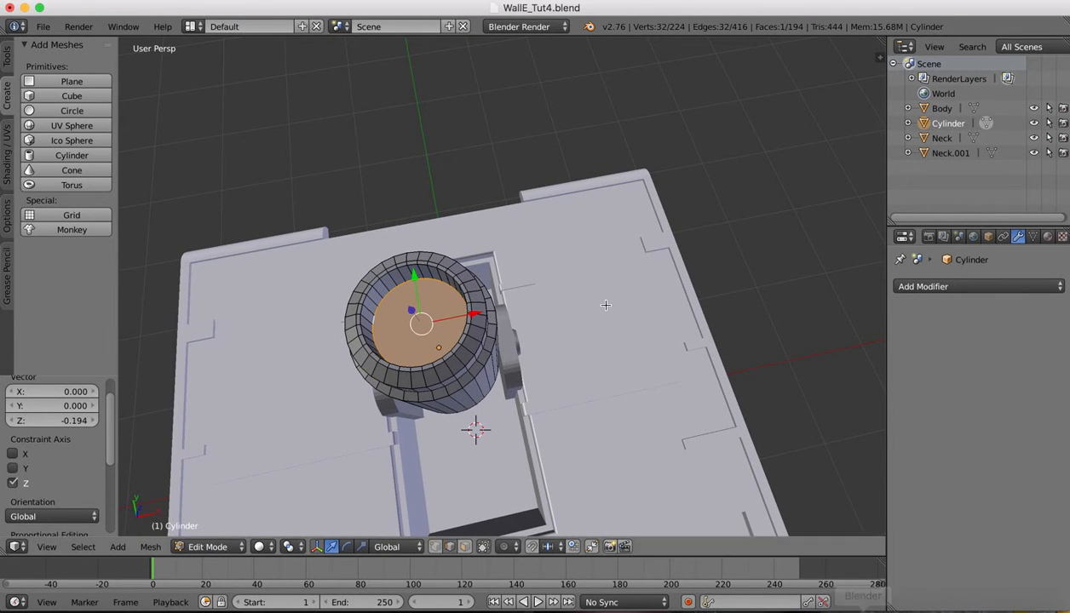
pyautogui.hscroll(8, 605, 305)
pyautogui.hscroll(8, 606, 305)
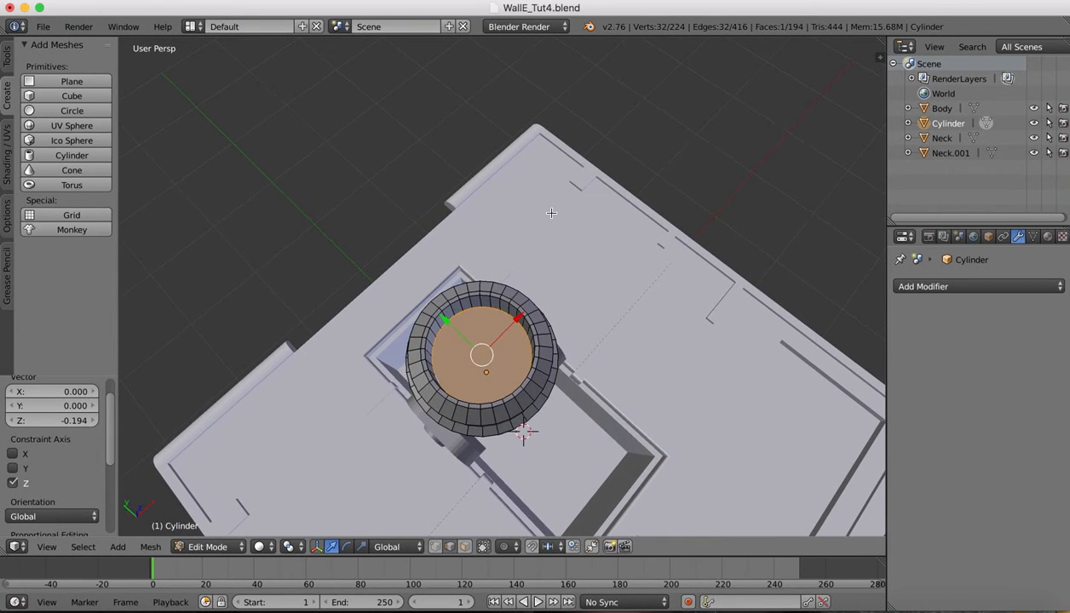
pyautogui.scroll(3, 480, 333)
pyautogui.hscroll(-3, 479, 333)
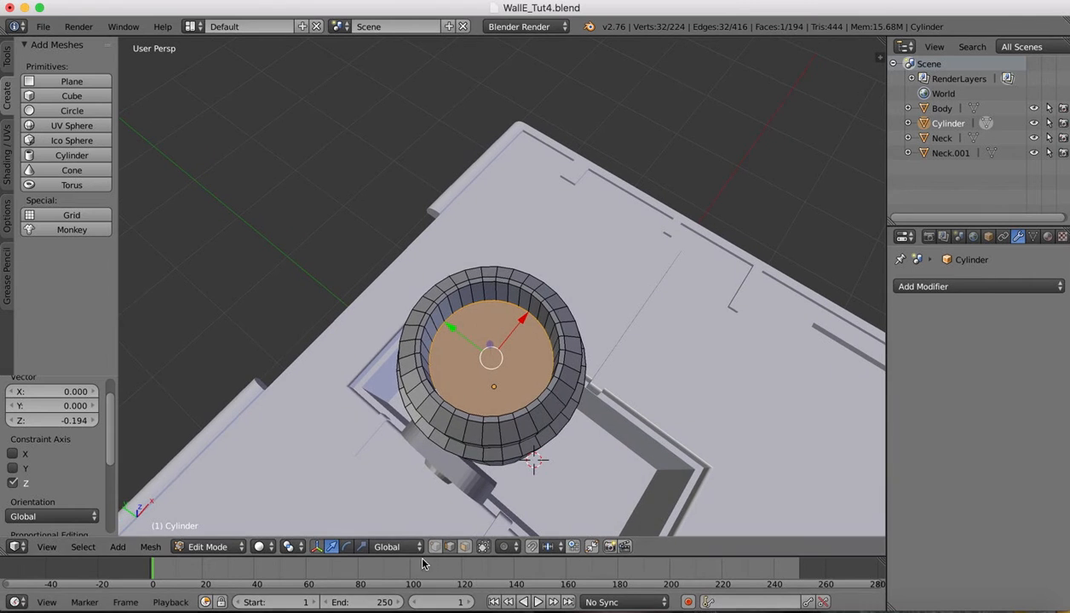
pyautogui.scroll(3, 518, 300)
pyautogui.hscroll(5, 518, 300)
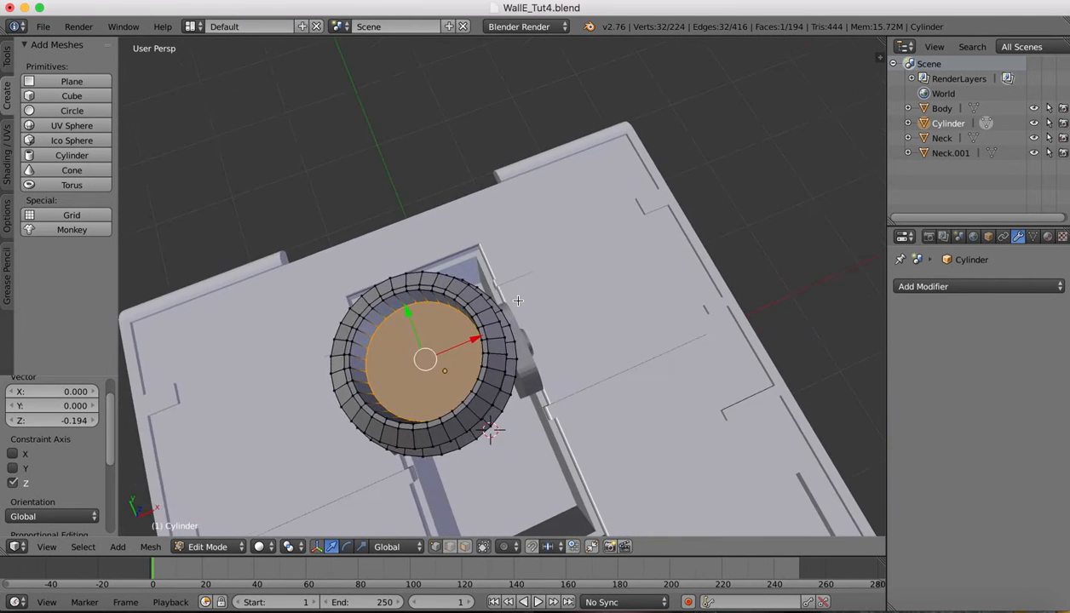
pyautogui.scroll(2, 518, 301)
pyautogui.hscroll(-4, 518, 301)
pyautogui.hscroll(-3, 518, 301)
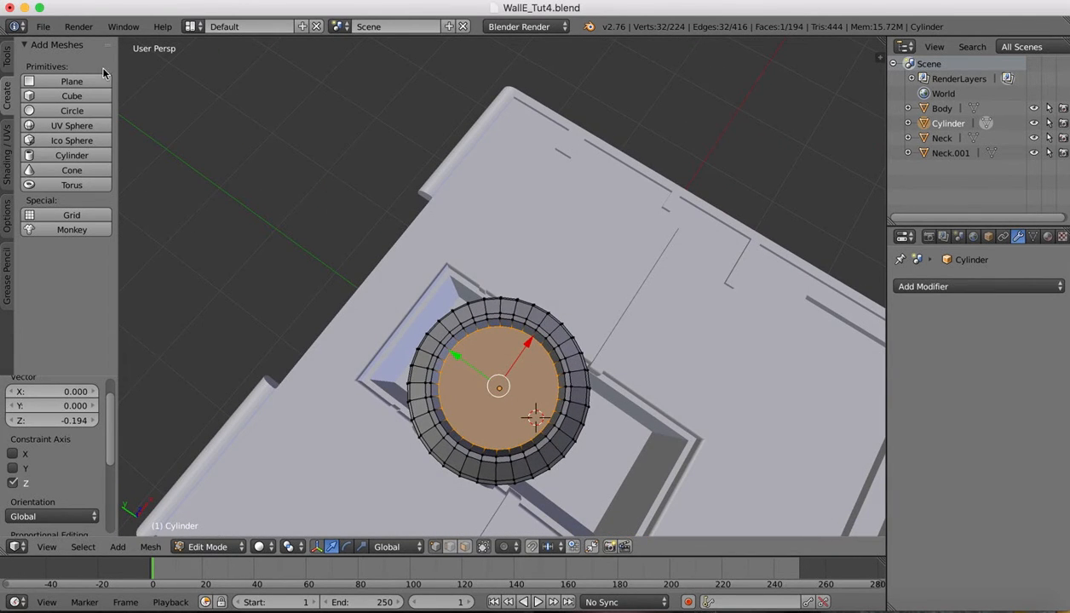
# Activate the Knife tool from Mesh Tools to cut across the neck cylinder's recessed top
pyautogui.click(9, 65)
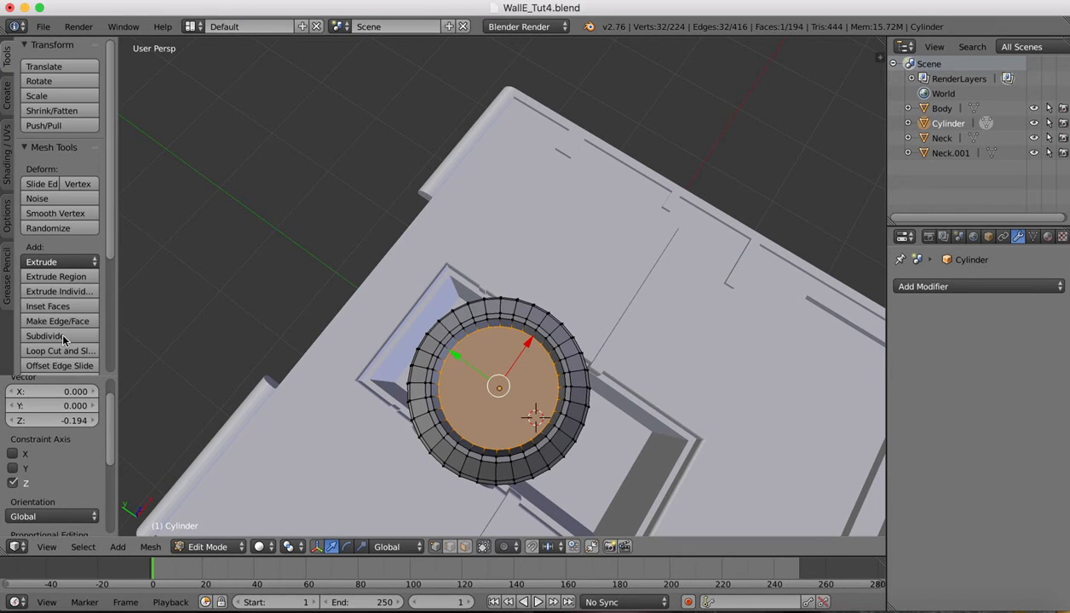
pyautogui.scroll(-1, 52, 401)
pyautogui.scroll(-3, 62, 345)
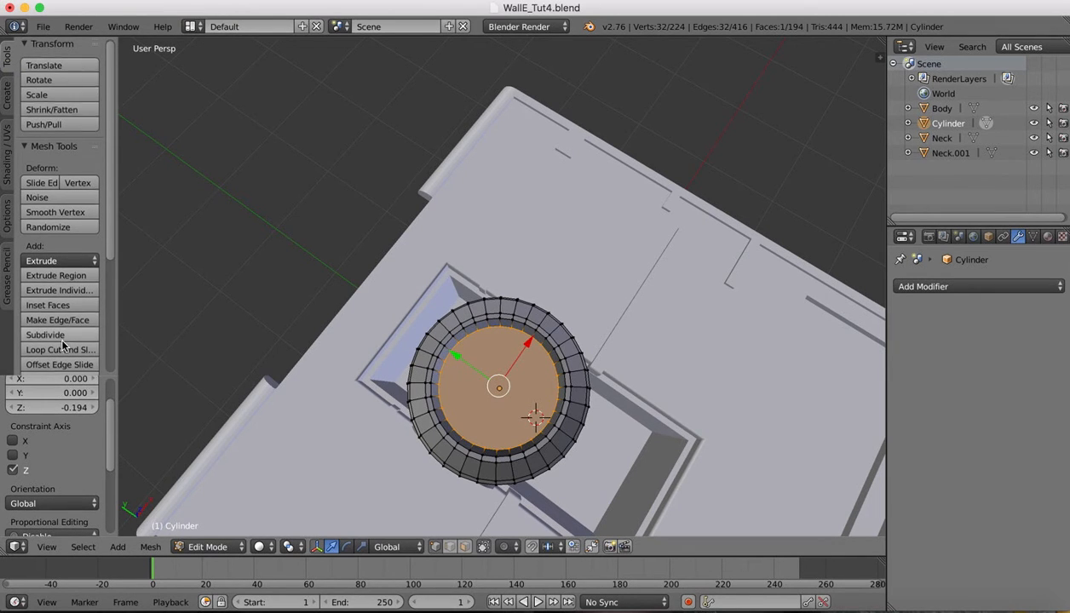
pyautogui.scroll(-5, 62, 345)
pyautogui.click(35, 290)
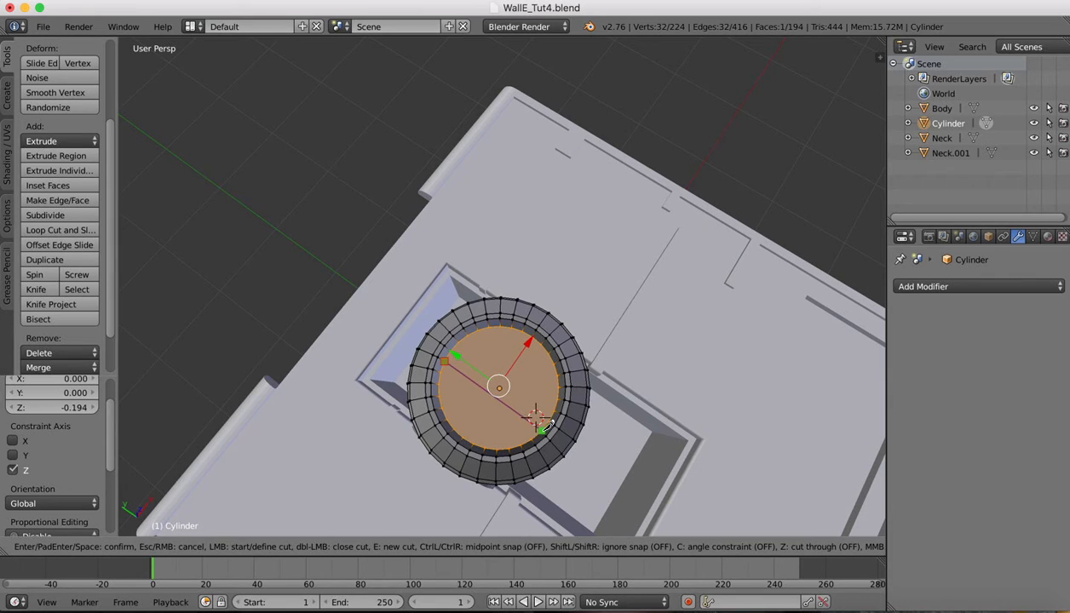
# Make two rim-to-rim knife cuts across the cap, then switch to face select mode
pyautogui.click(543, 426)
pyautogui.press('Return')
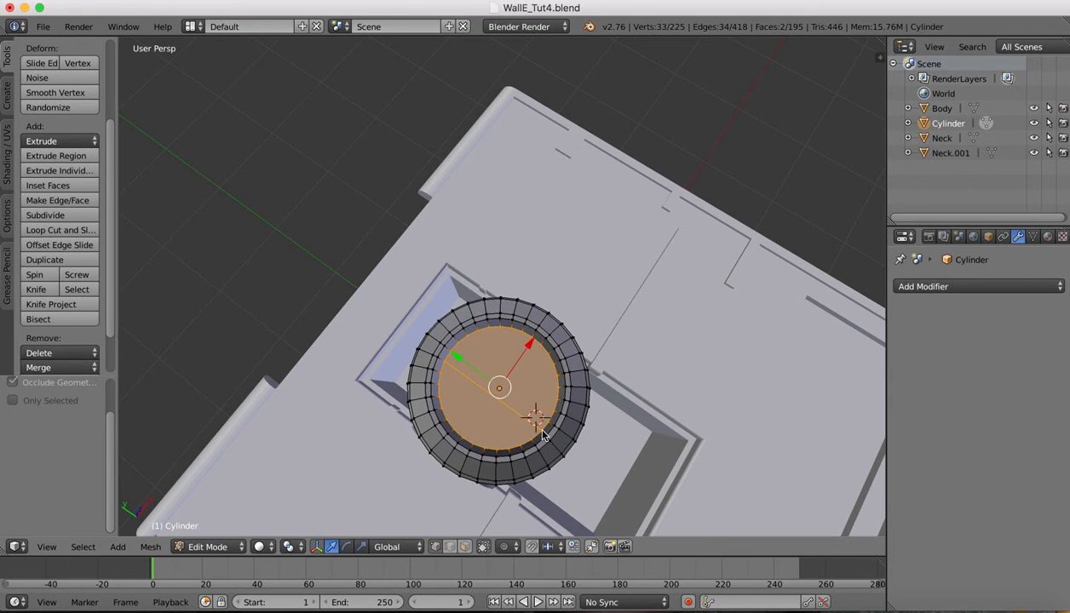
pyautogui.click(34, 291)
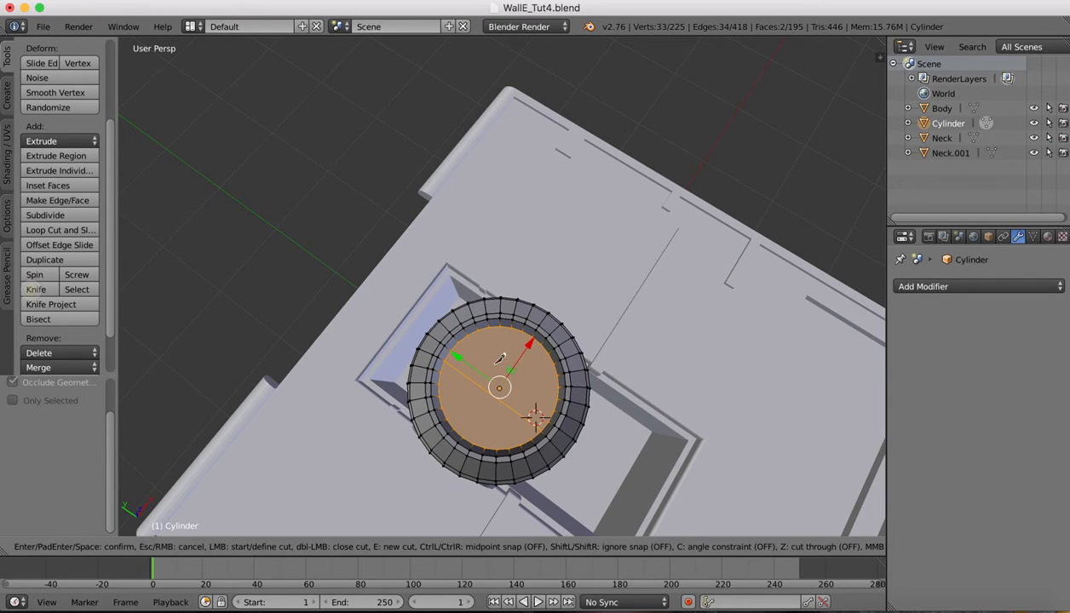
pyautogui.click(460, 342)
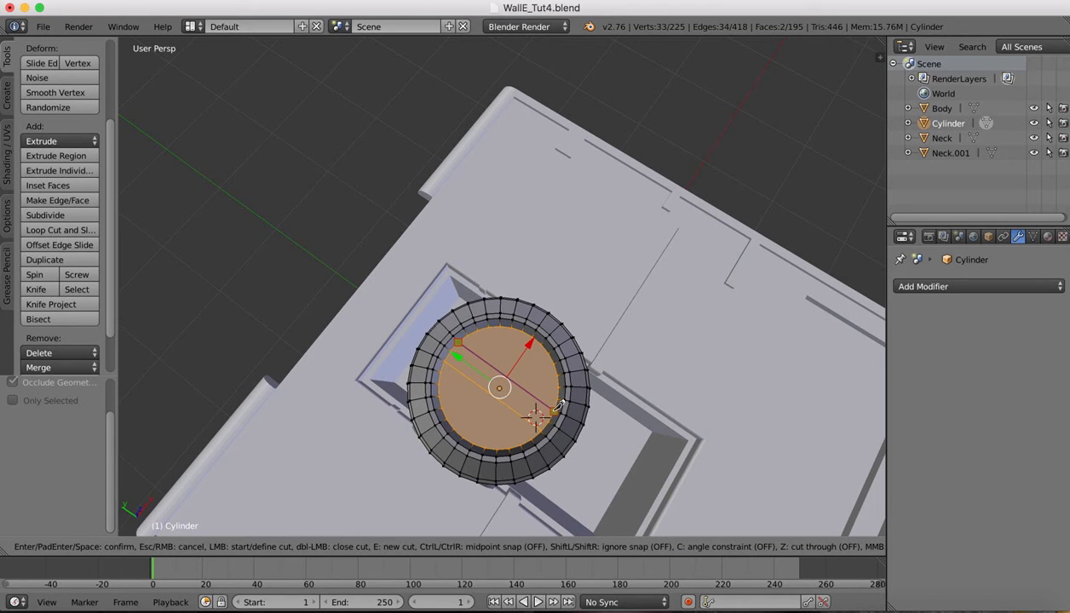
pyautogui.click(557, 407)
pyautogui.press('Return')
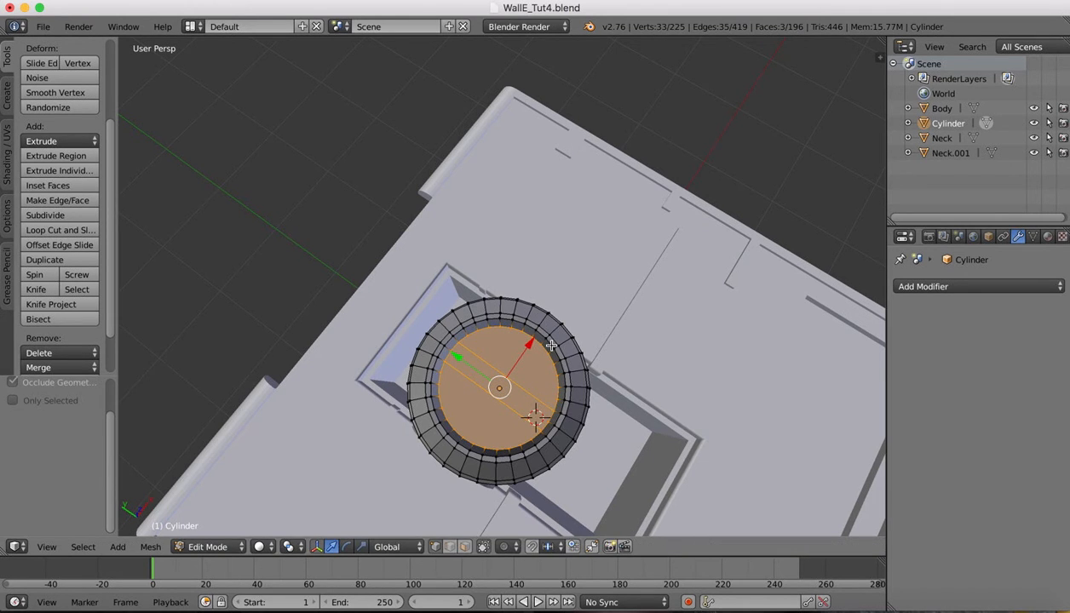
pyautogui.moveTo(551, 345); pyautogui.dragTo(549, 288, button='middle')
pyautogui.click(466, 550)
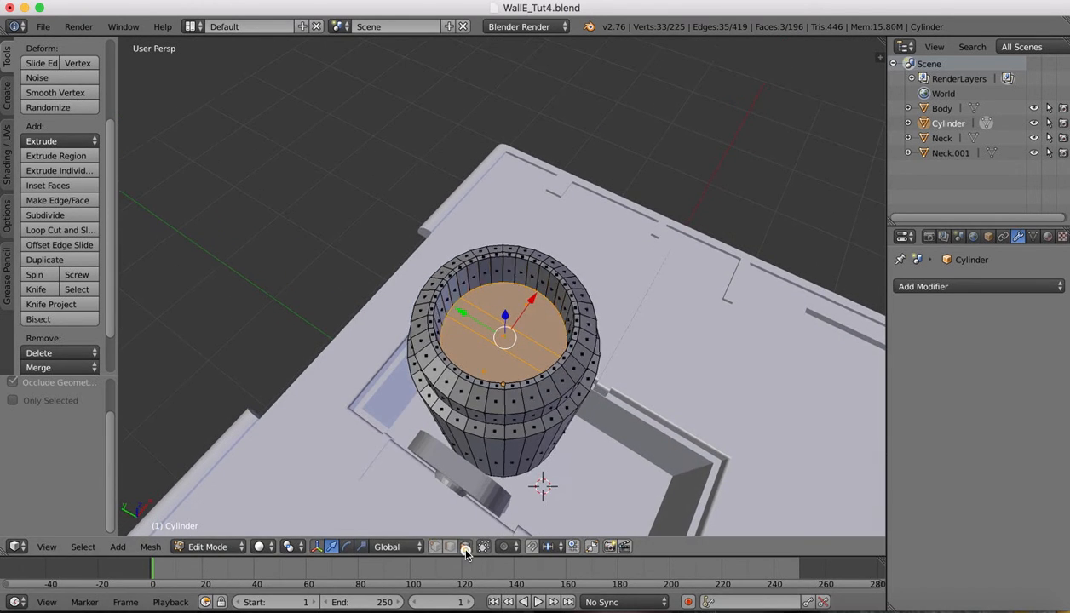
# Select the cap's middle strip, extrude it upward twice and shrink its top face
pyautogui.moveTo(483, 318); pyautogui.dragTo(479, 325)
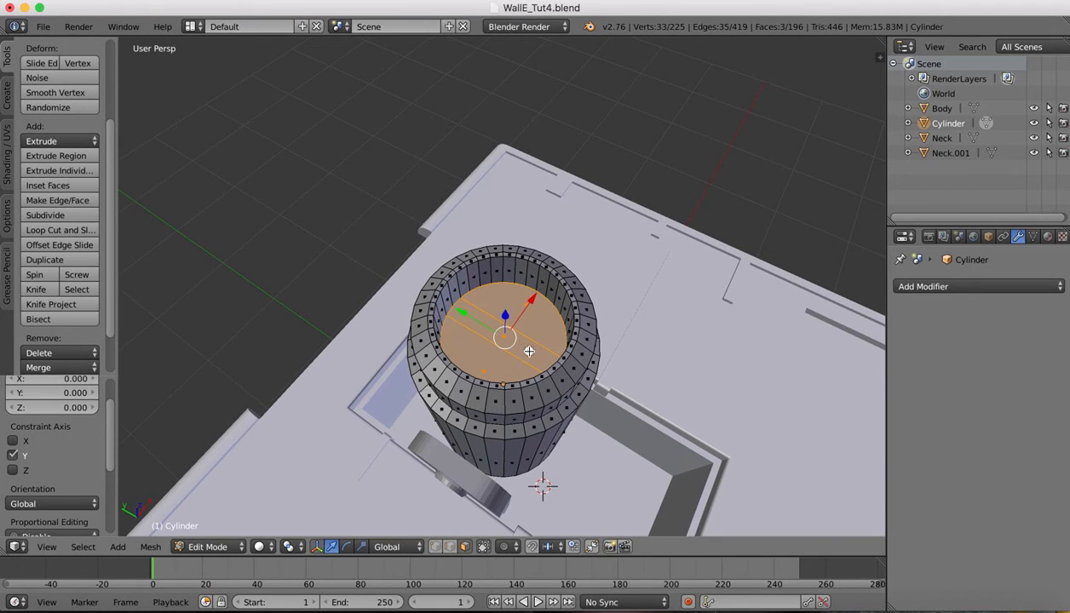
pyautogui.rightClick(528, 351)
pyautogui.press('e')
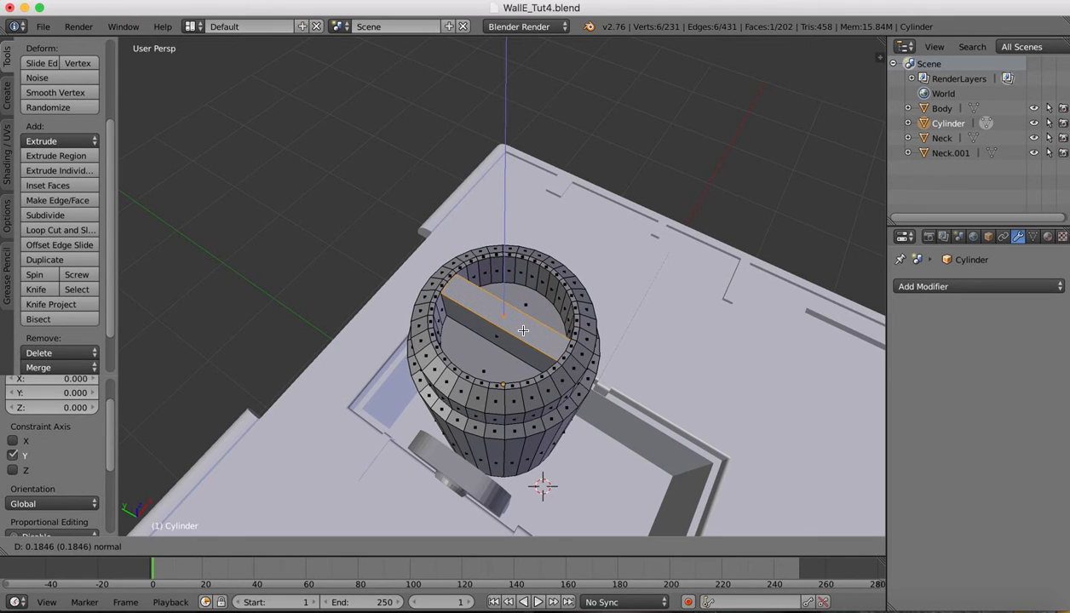
pyautogui.click(523, 331)
pyautogui.press('e')
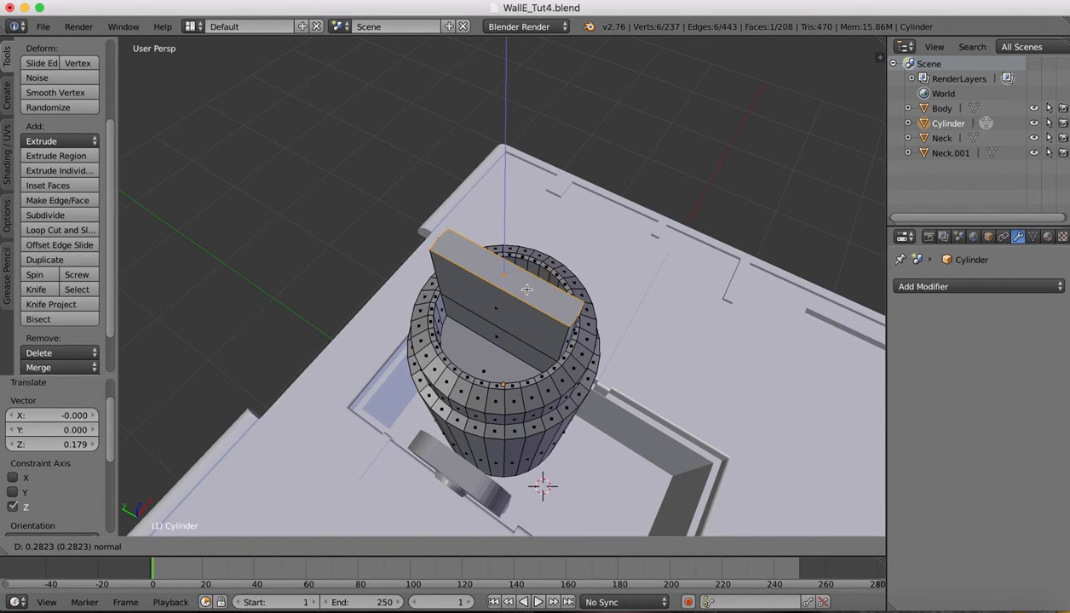
pyautogui.click(526, 290)
pyautogui.press('s')
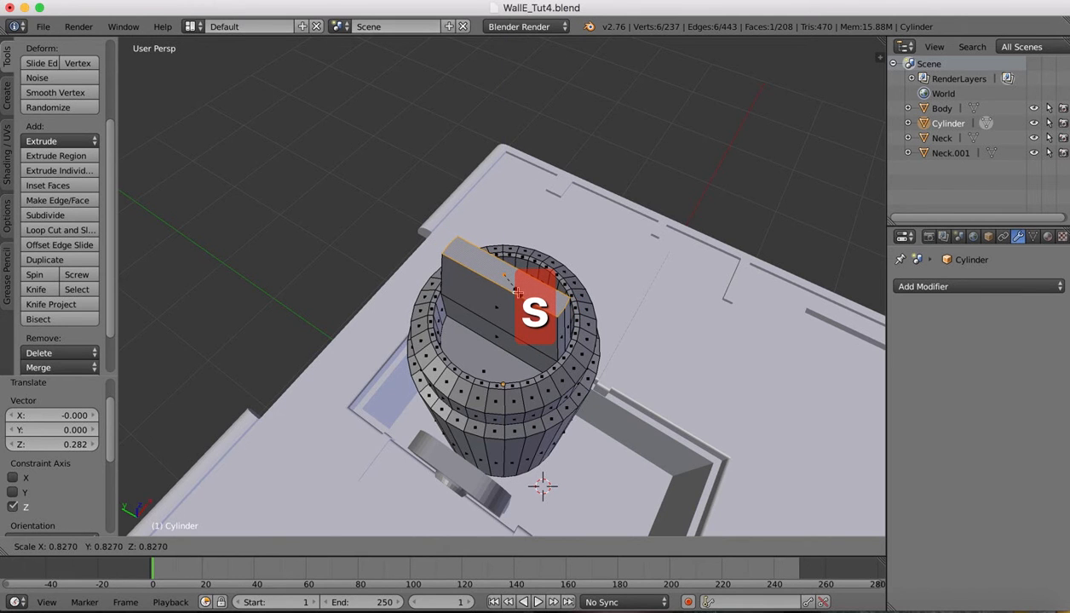
pyautogui.click(513, 294)
# Narrow the top face along X to about 0.59 and lower it into the cylinder
pyautogui.moveTo(513, 294); pyautogui.dragTo(599, 232, button='middle')
pyautogui.hscroll(10, 599, 233)
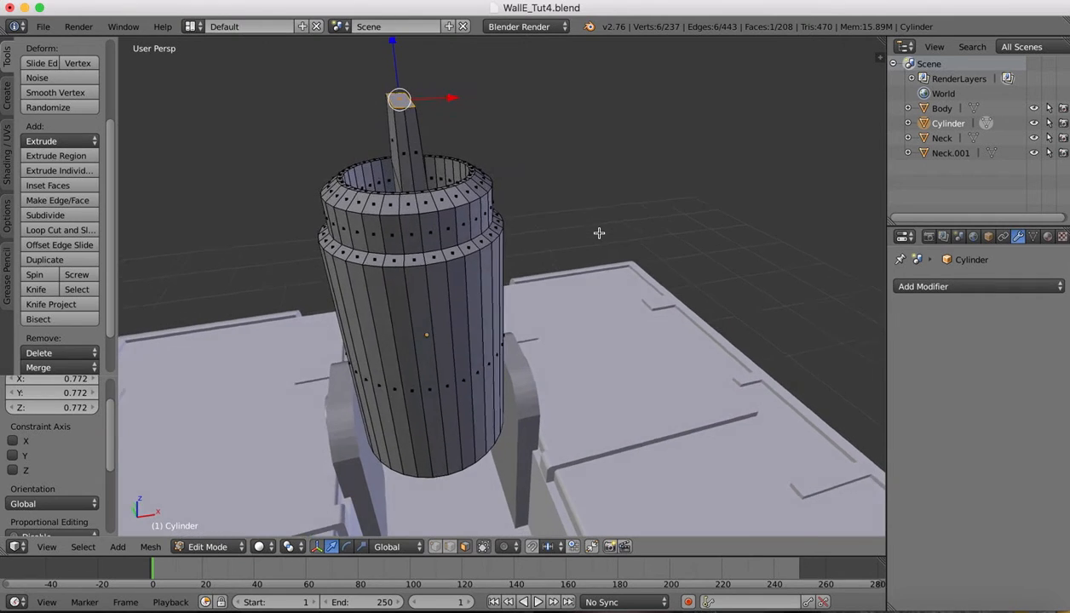
pyautogui.hscroll(3, 599, 233)
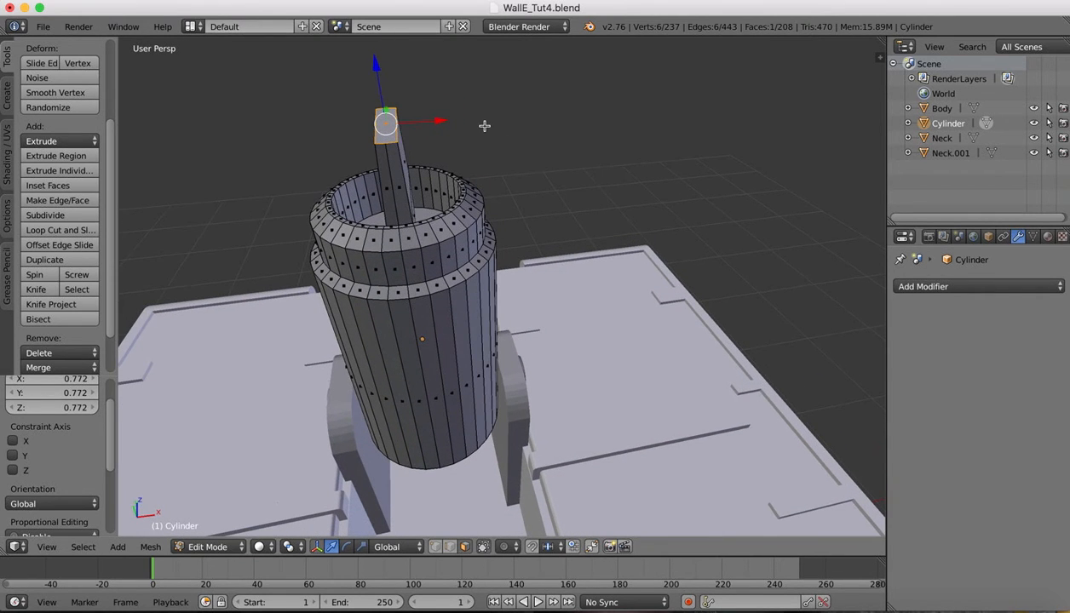
pyautogui.press('s')
pyautogui.press('z')
pyautogui.press('x')
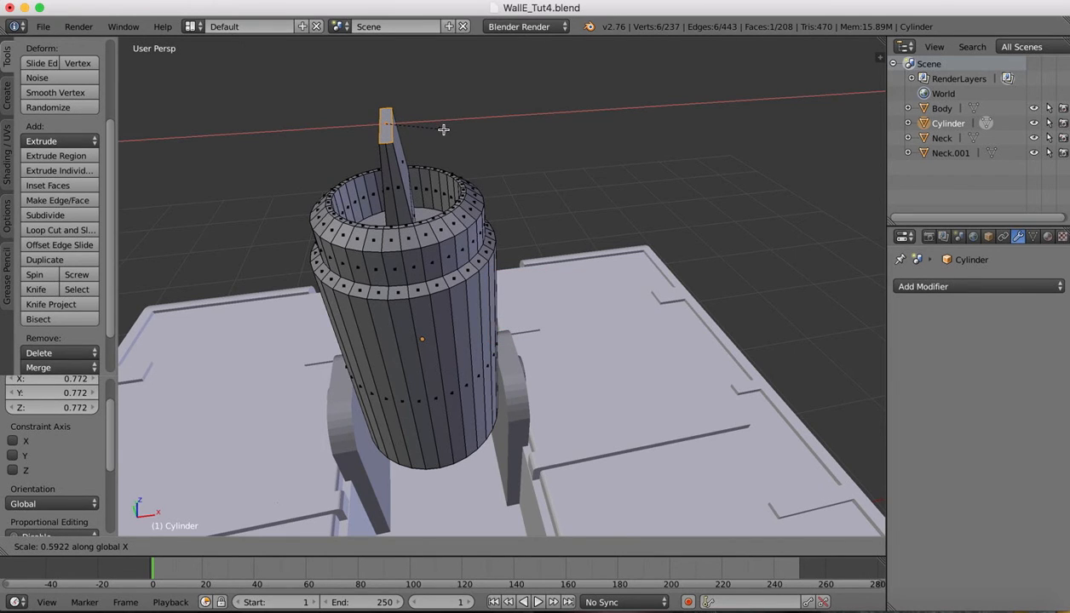
pyautogui.click(443, 129)
pyautogui.moveTo(373, 63); pyautogui.dragTo(377, 125)
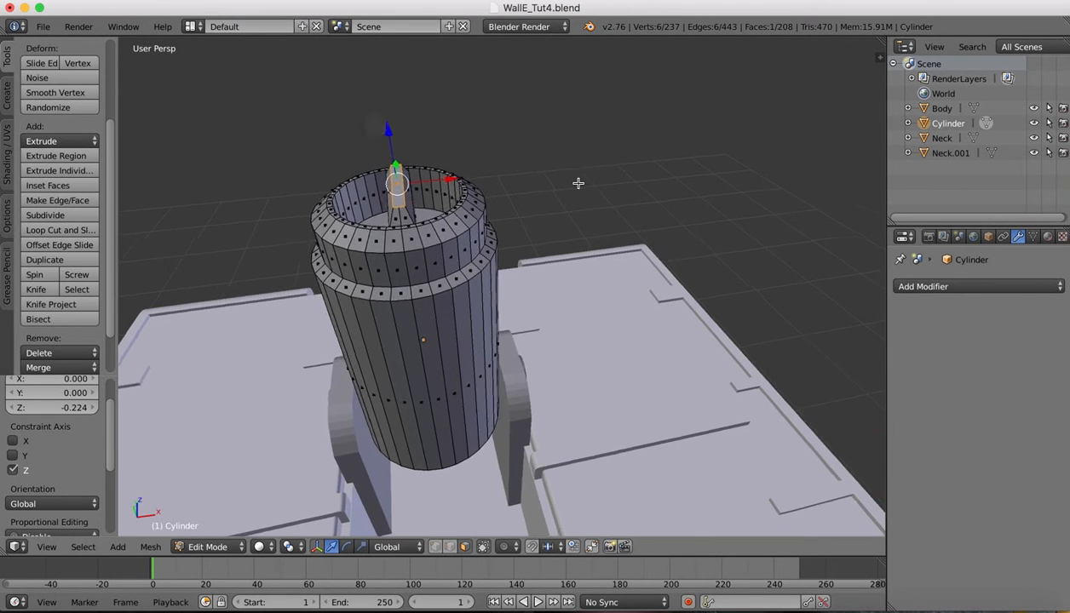
pyautogui.hscroll(-10, 579, 184)
# Extrude the top edge upward into a thin vertical plate
pyautogui.press('e')
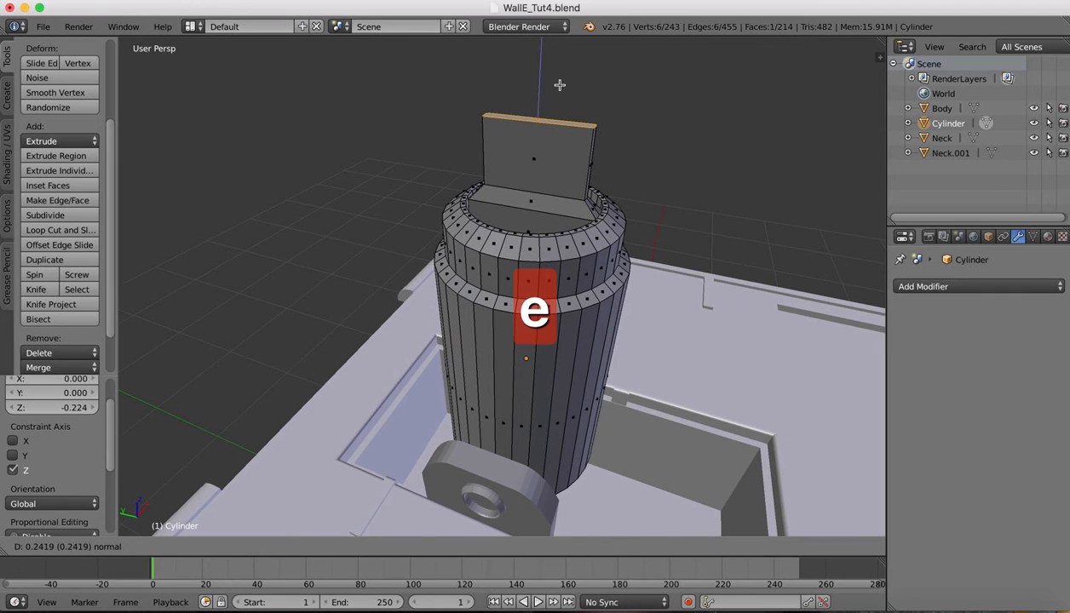
pyautogui.click(560, 85)
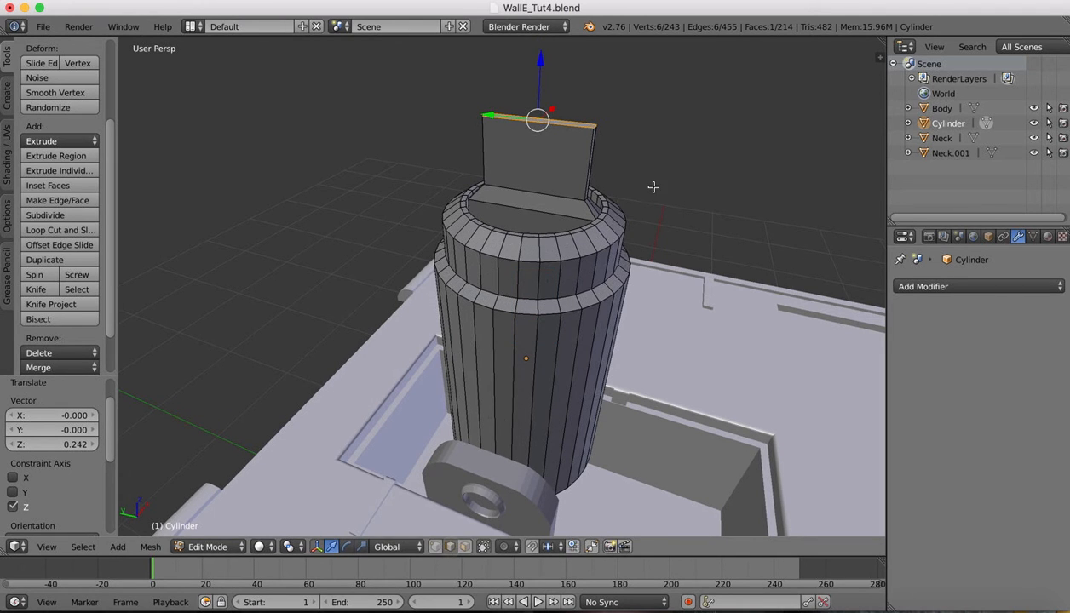
pyautogui.scroll(5, 654, 187)
# Select the plate's top edge and its upper corner edges
pyautogui.rightClick(596, 172)
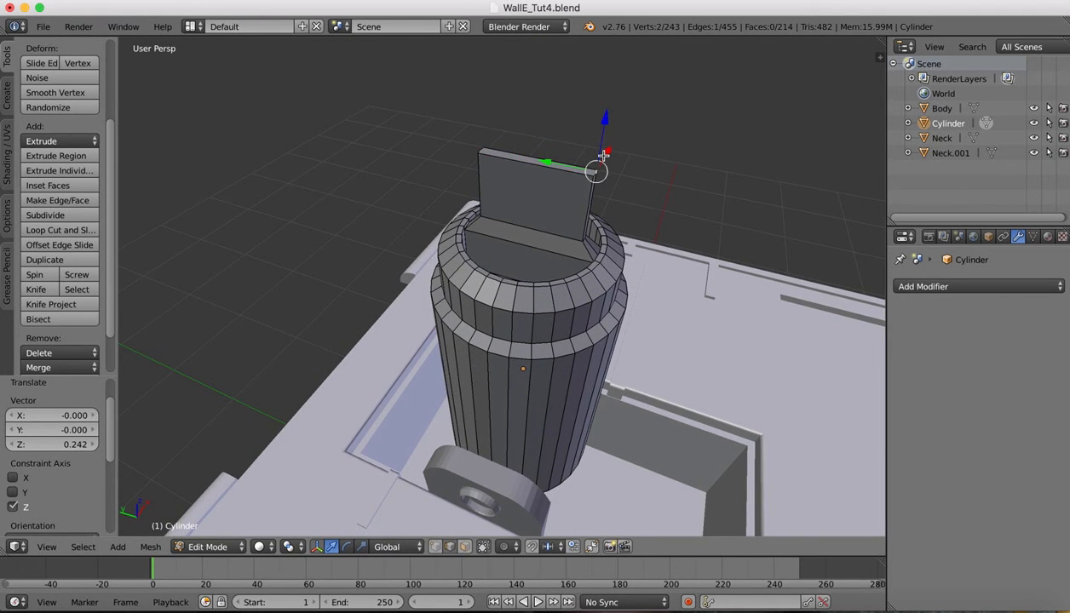
pyautogui.scroll(4, 602, 162)
pyautogui.keyDown('shift'); pyautogui.scroll(8, 603, 156); pyautogui.keyUp('shift')
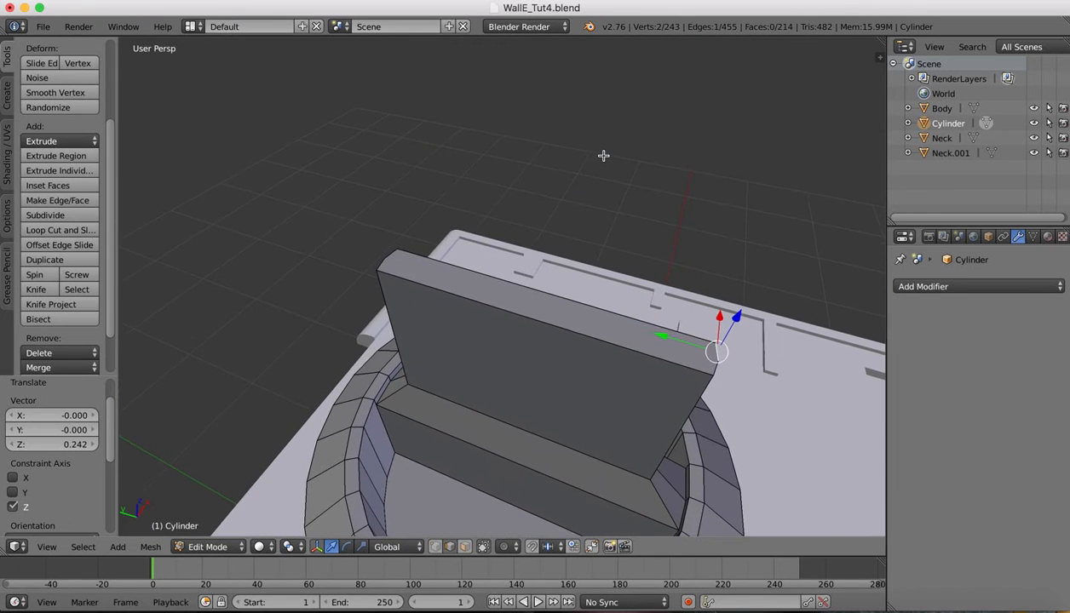
pyautogui.click(715, 364)
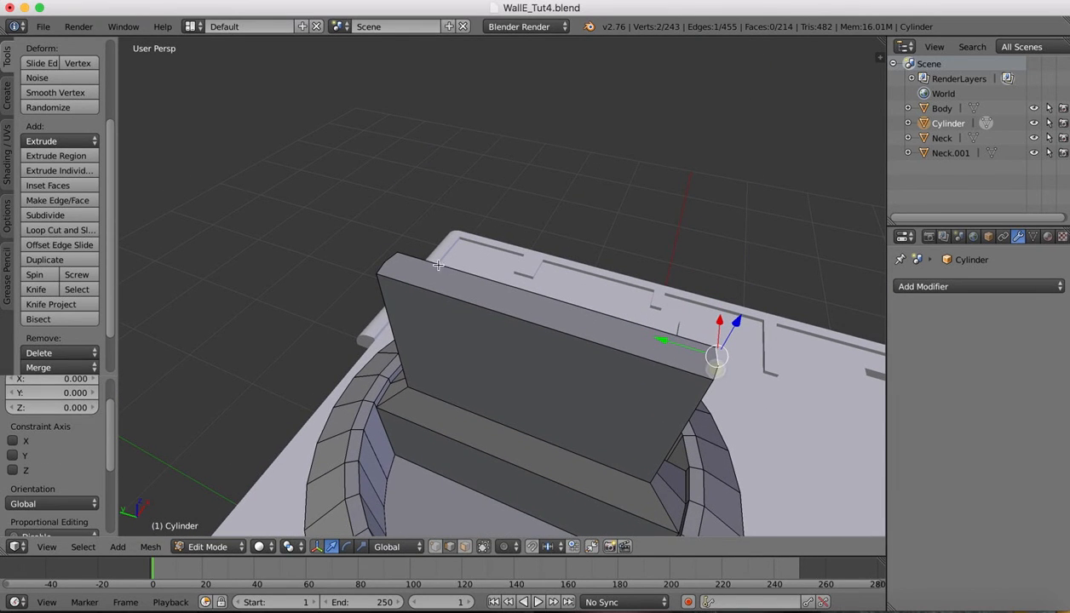
pyautogui.keyDown('shift'); pyautogui.rightClick(717, 373); pyautogui.keyUp('shift')
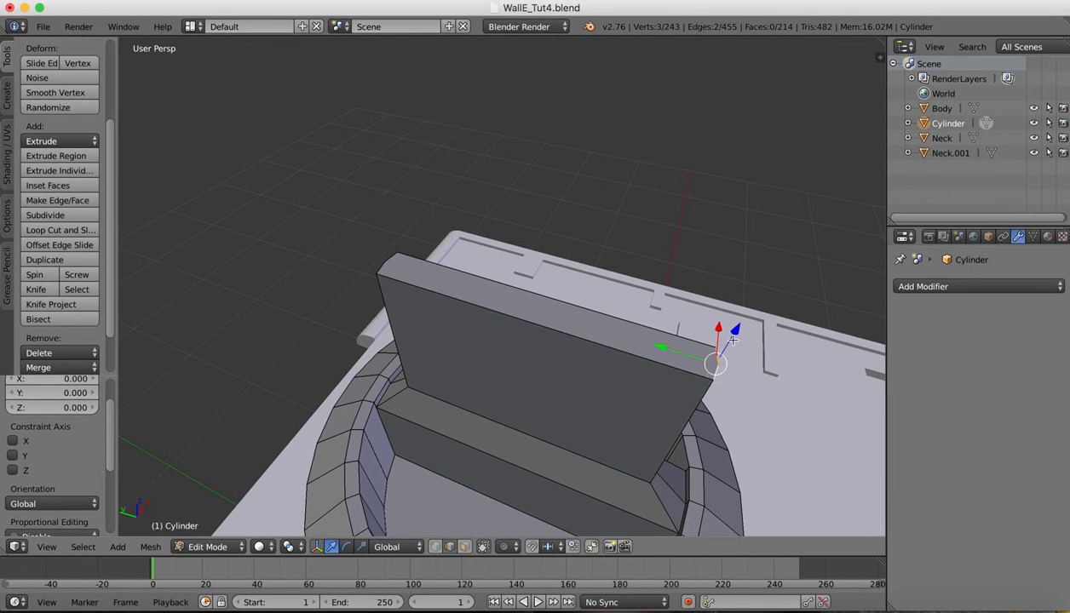
pyautogui.keyDown('shift'); pyautogui.rightClick(389, 258); pyautogui.keyUp('shift')
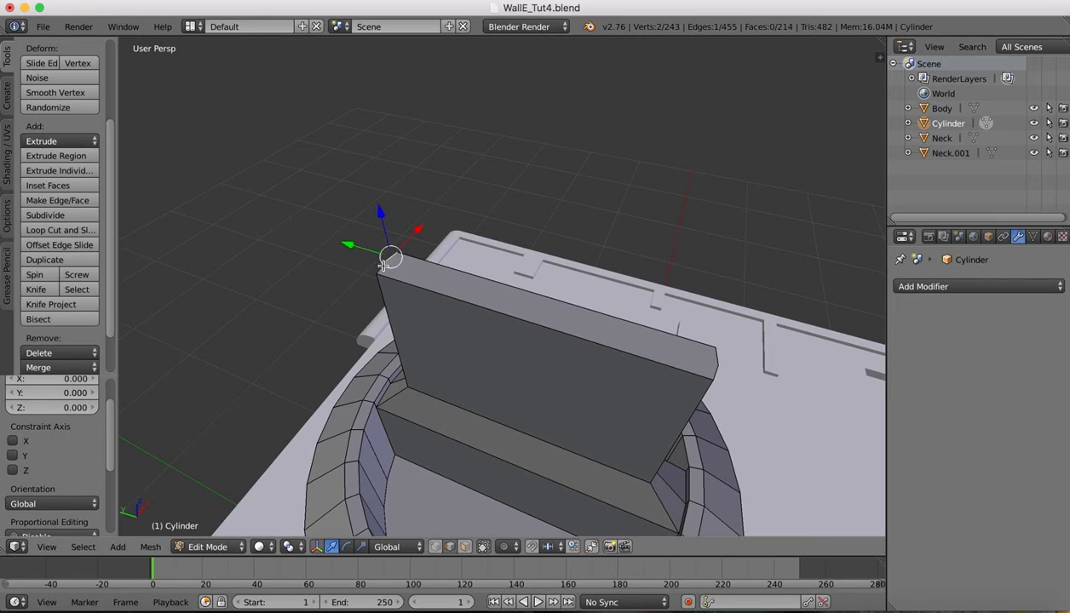
pyautogui.keyDown('shift'); pyautogui.rightClick(719, 352); pyautogui.keyUp('shift')
pyautogui.keyDown('shift'); pyautogui.rightClick(715, 374); pyautogui.keyUp('shift')
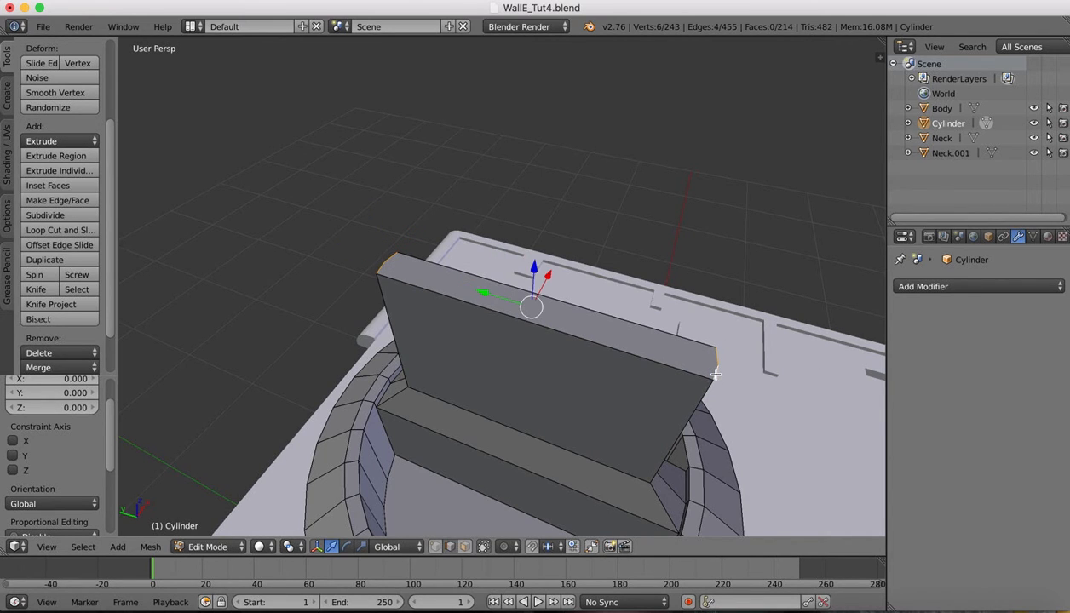
# Bevel the plate's two upper corner edges at 0.074 with 6 segments
pyautogui.hotkey('ctrl', 'b')
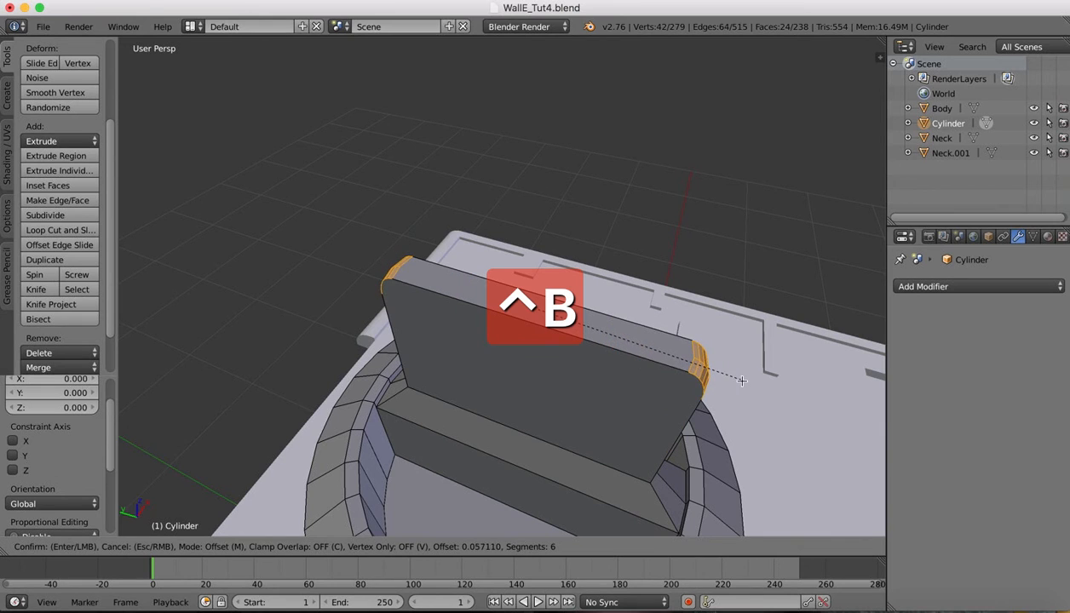
pyautogui.click(751, 380)
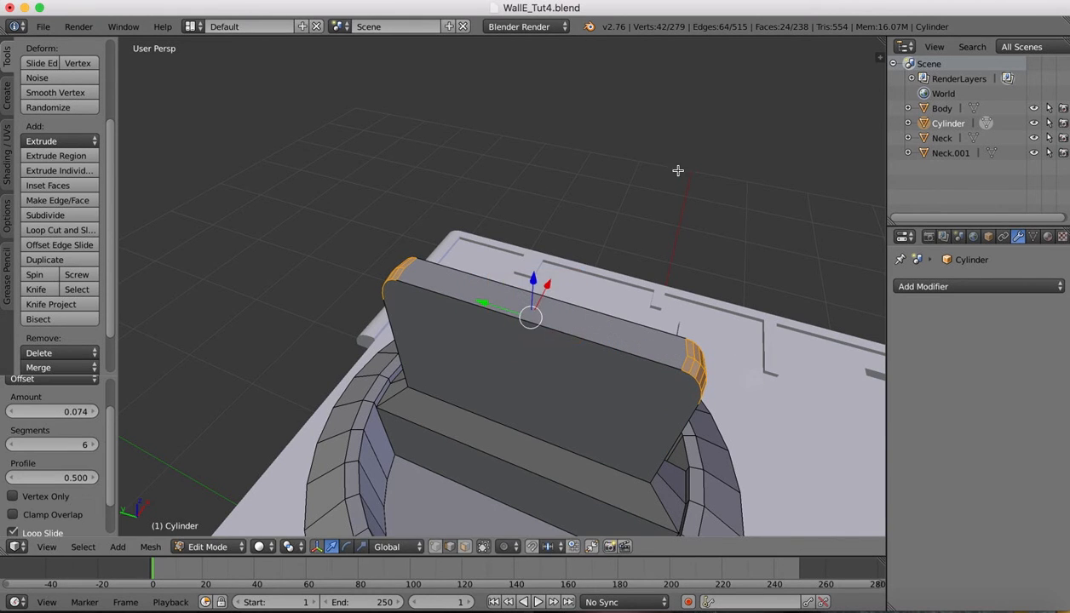
pyautogui.scroll(-10, 678, 169)
pyautogui.scroll(6, 678, 169)
pyautogui.scroll(-10, 678, 169)
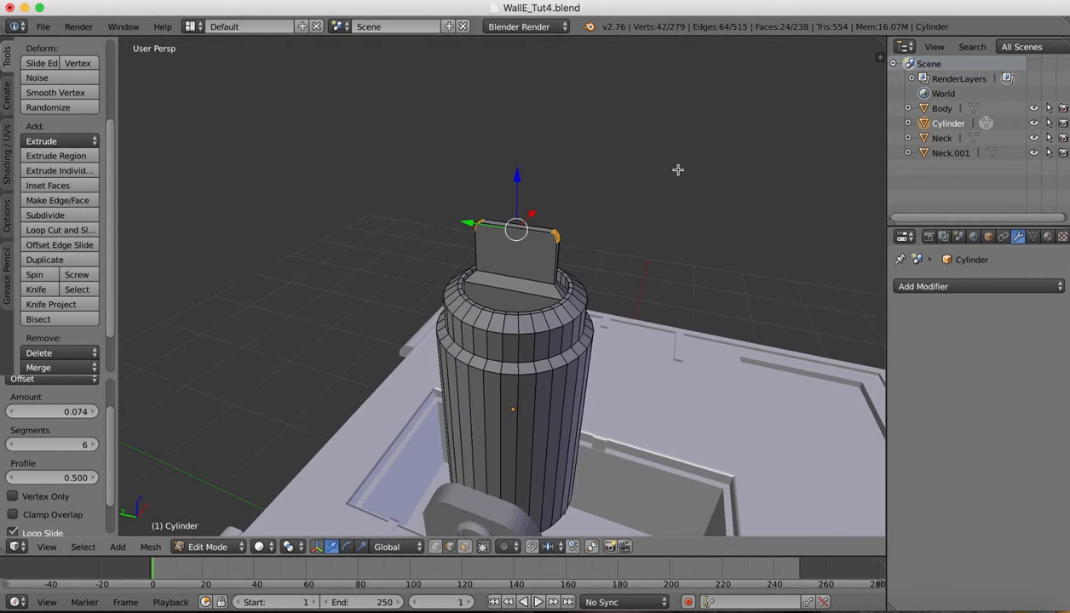
pyautogui.hscroll(-5, 678, 169)
pyautogui.scroll(-4, 677, 171)
pyautogui.scroll(5, 677, 170)
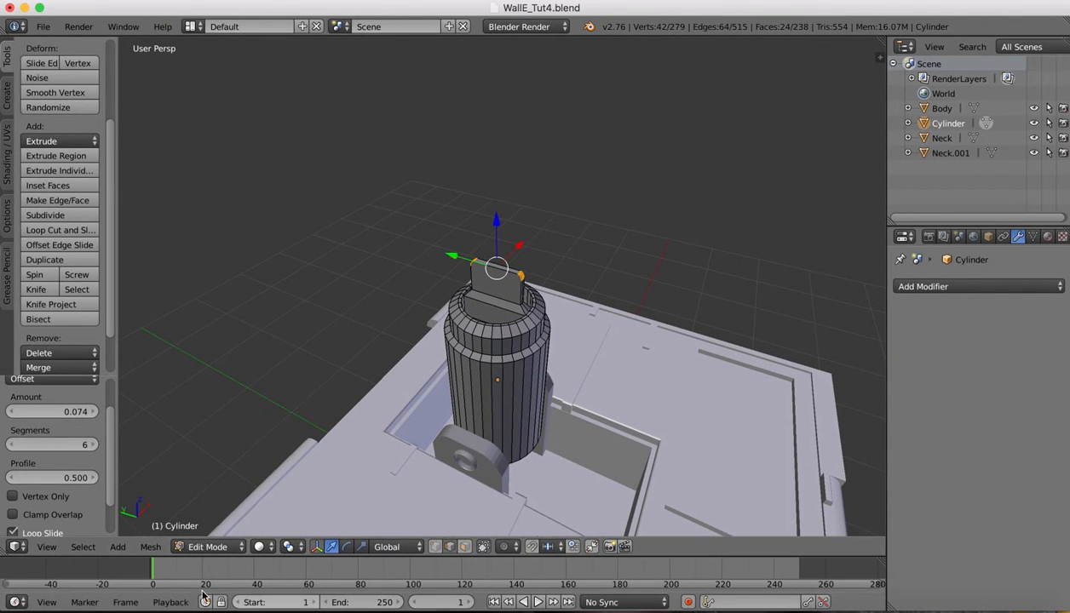
# Return to Object Mode and tilt the neck cylinder about X to roughly 33°
pyautogui.click(224, 547)
pyautogui.click(227, 530)
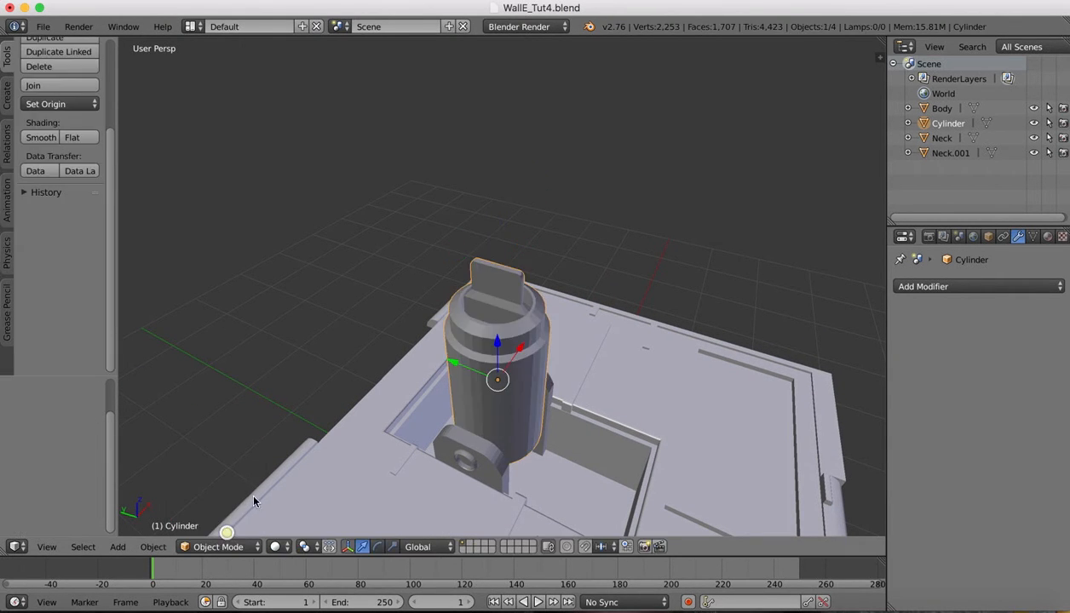
pyautogui.scroll(-3, 339, 208)
pyautogui.scroll(-5, 584, 183)
pyautogui.scroll(-5, 584, 184)
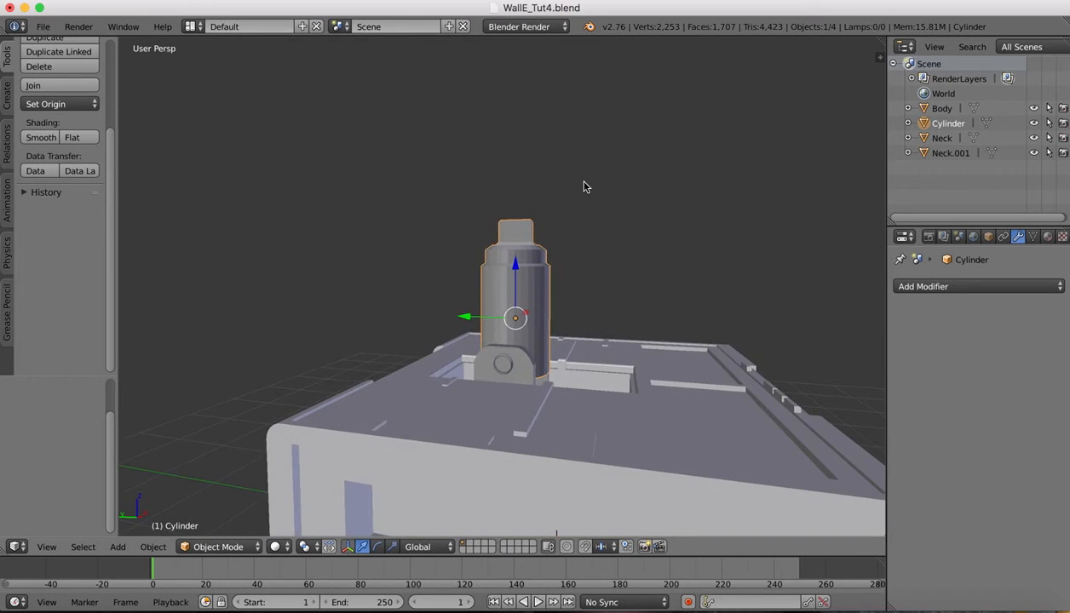
pyautogui.scroll(-4, 584, 184)
pyautogui.keyDown('shift'); pyautogui.scroll(-2, 548, 308); pyautogui.keyUp('shift')
pyautogui.keyDown('shift'); pyautogui.scroll(-2, 548, 313); pyautogui.keyUp('shift')
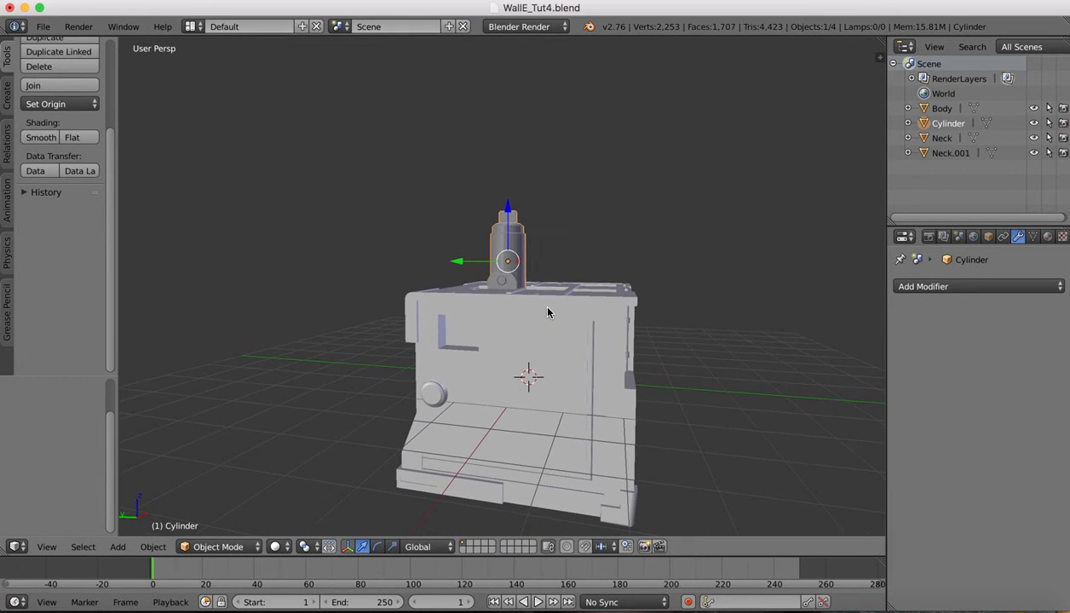
pyautogui.press('r')
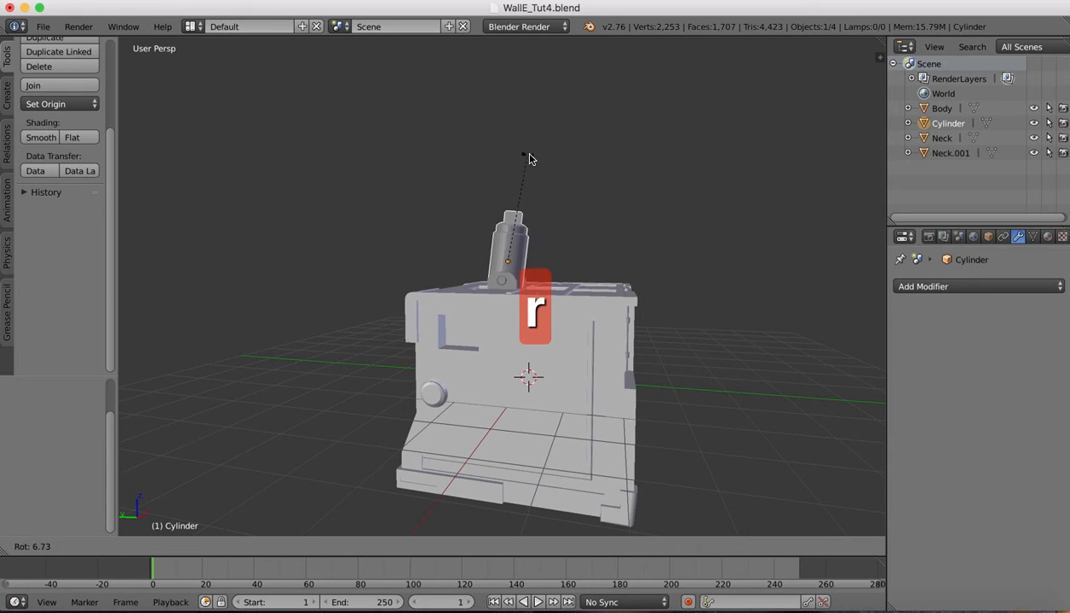
pyautogui.press('z')
pyautogui.press('x')
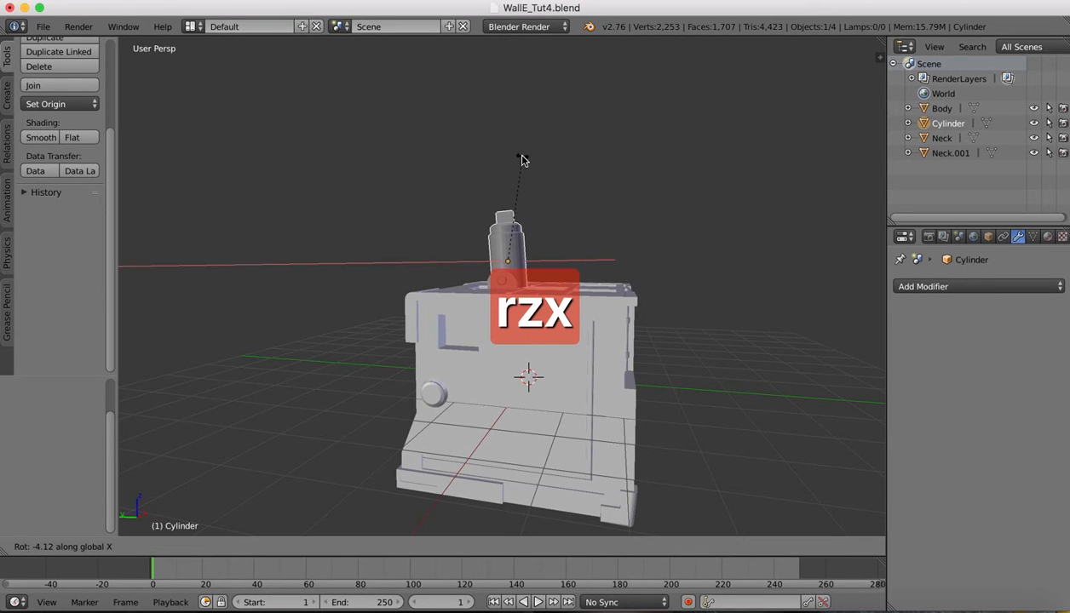
pyautogui.click(562, 188)
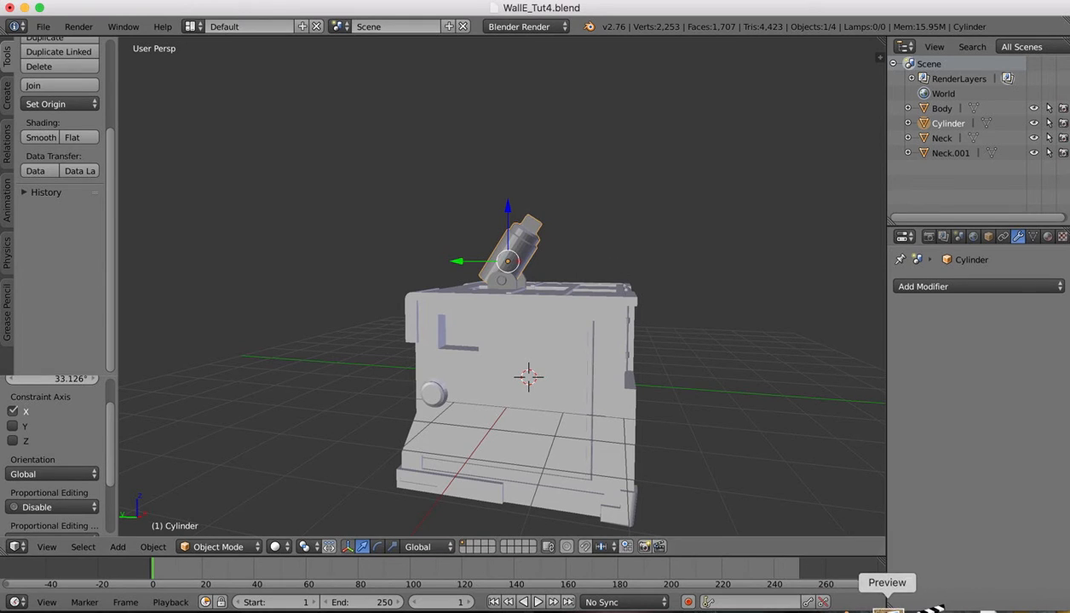
# Bring the WALL-E model back to the front and re-tilt the cylinder to 29.41° about X
pyautogui.click(896, 609)
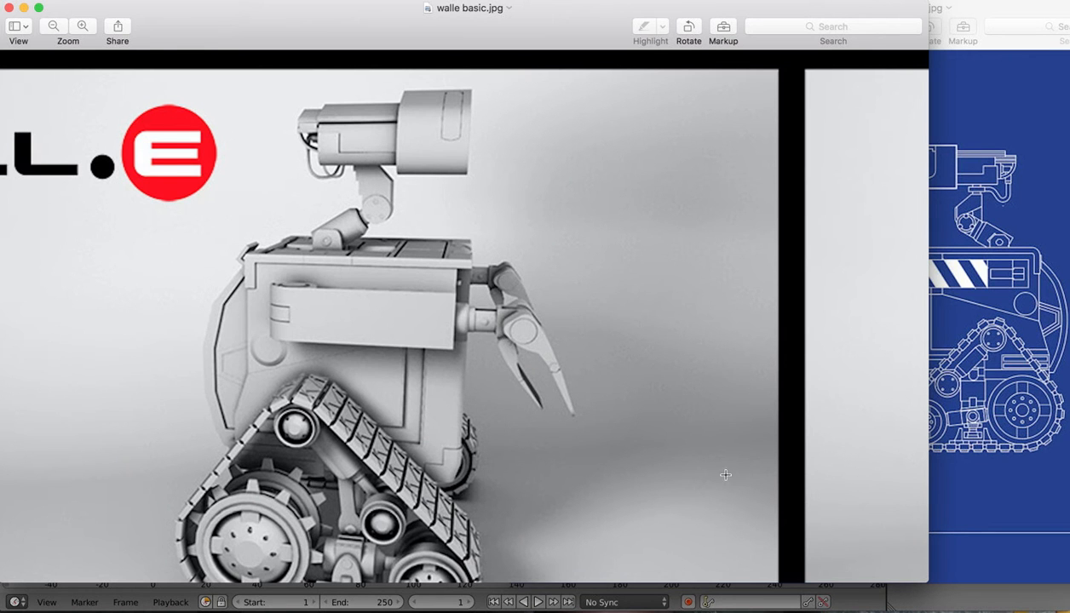
pyautogui.click(860, 608)
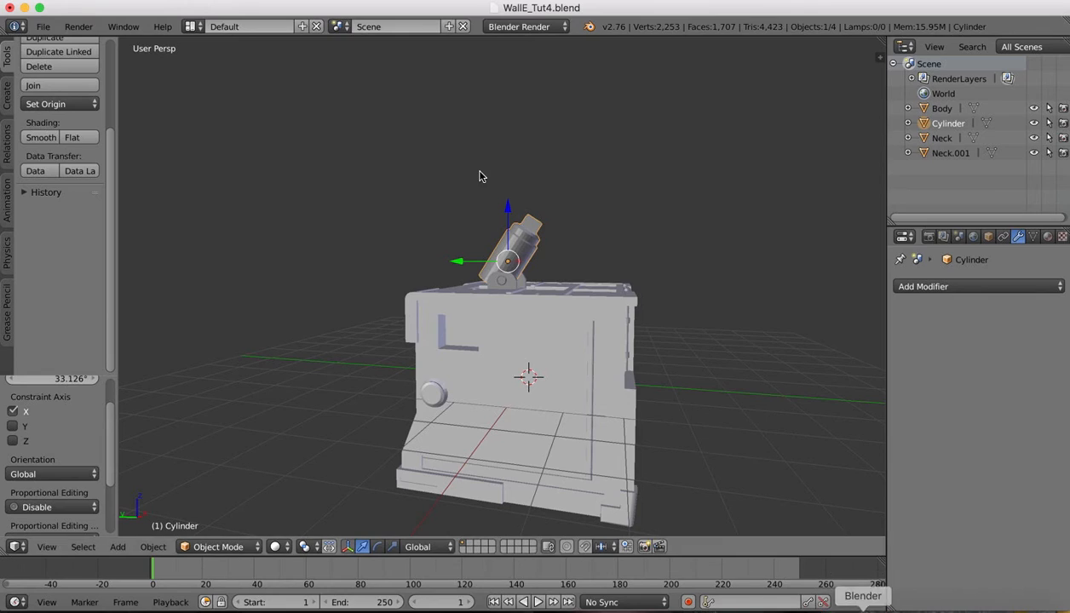
pyautogui.press('r')
pyautogui.press('x')
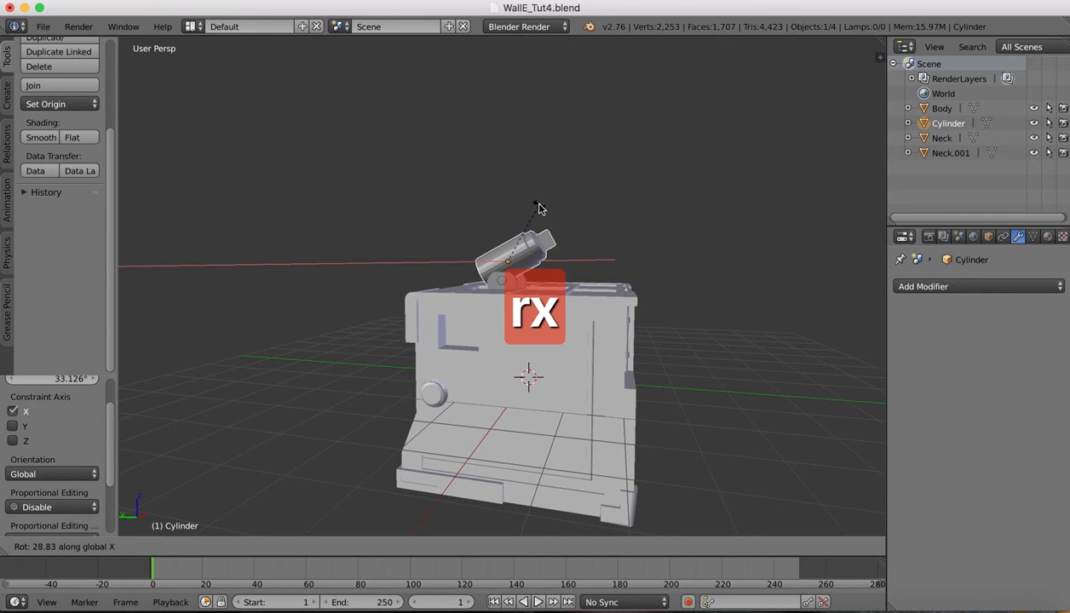
pyautogui.click(538, 209)
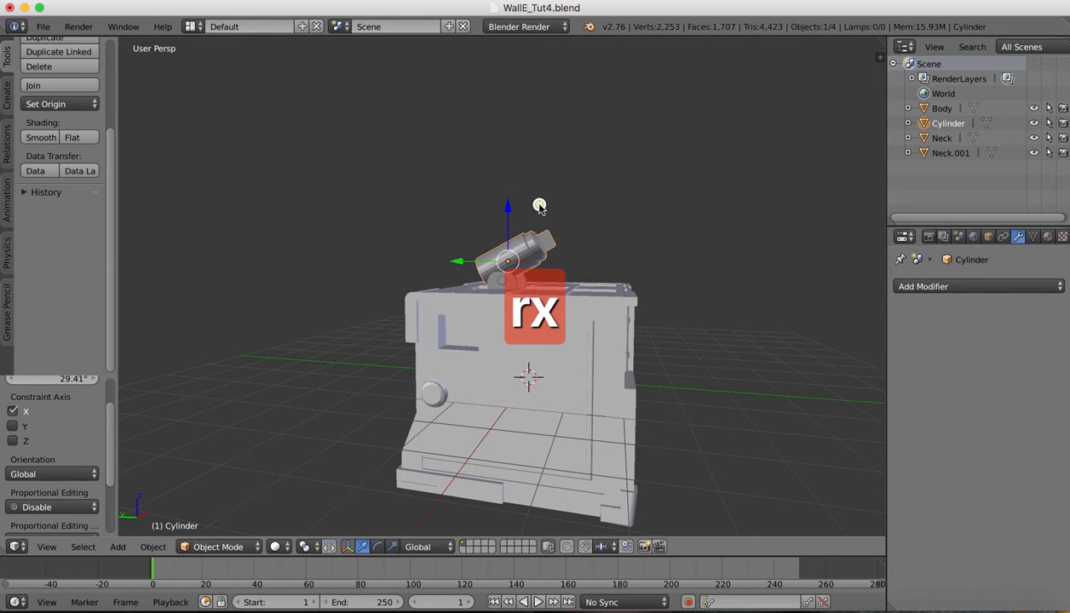
pyautogui.click(45, 551)
pyautogui.click(48, 548)
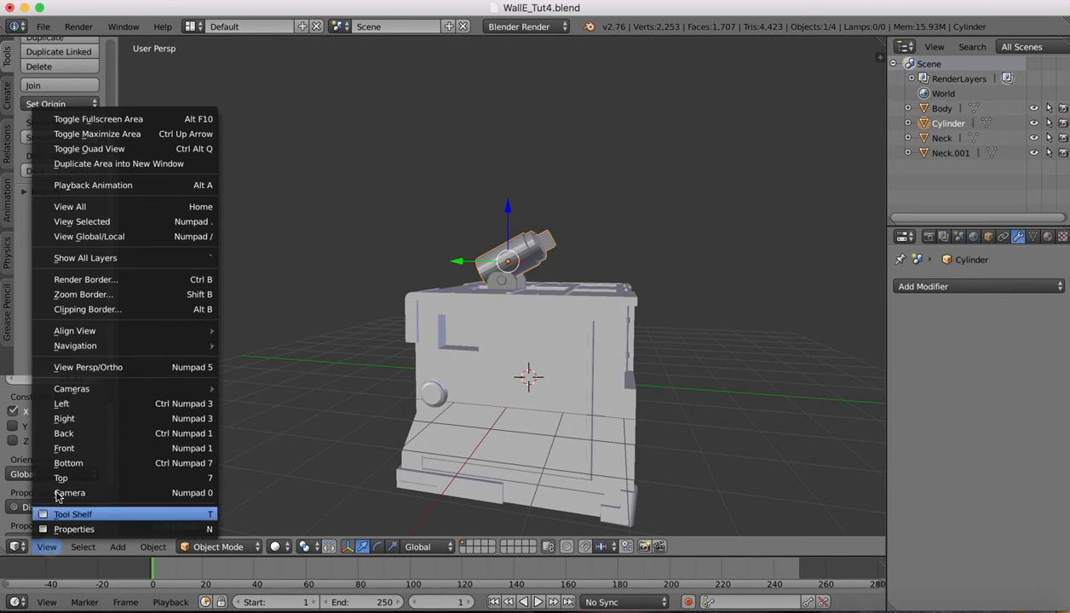
# In Right view, slide the cylinder back along Y and lower it on Z into the bracket
pyautogui.click(73, 418)
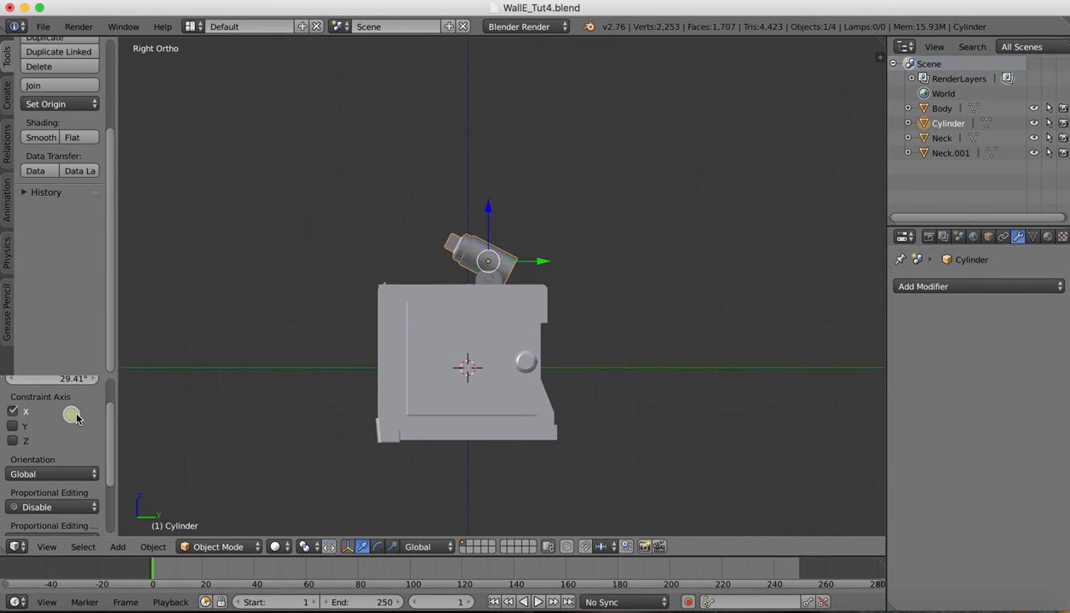
pyautogui.moveTo(542, 263); pyautogui.dragTo(525, 265)
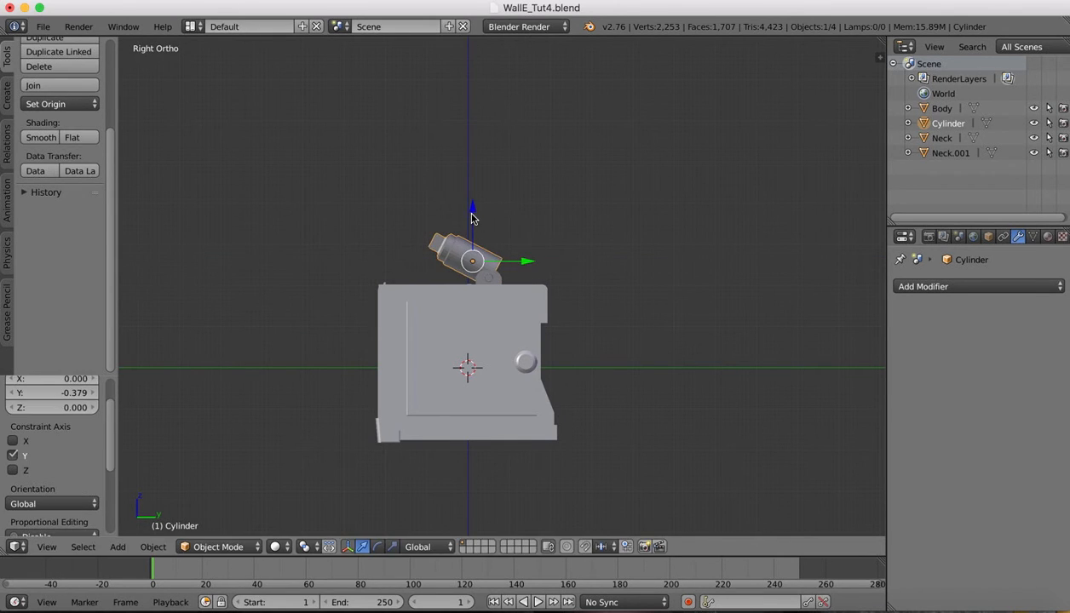
pyautogui.moveTo(472, 214); pyautogui.dragTo(473, 223)
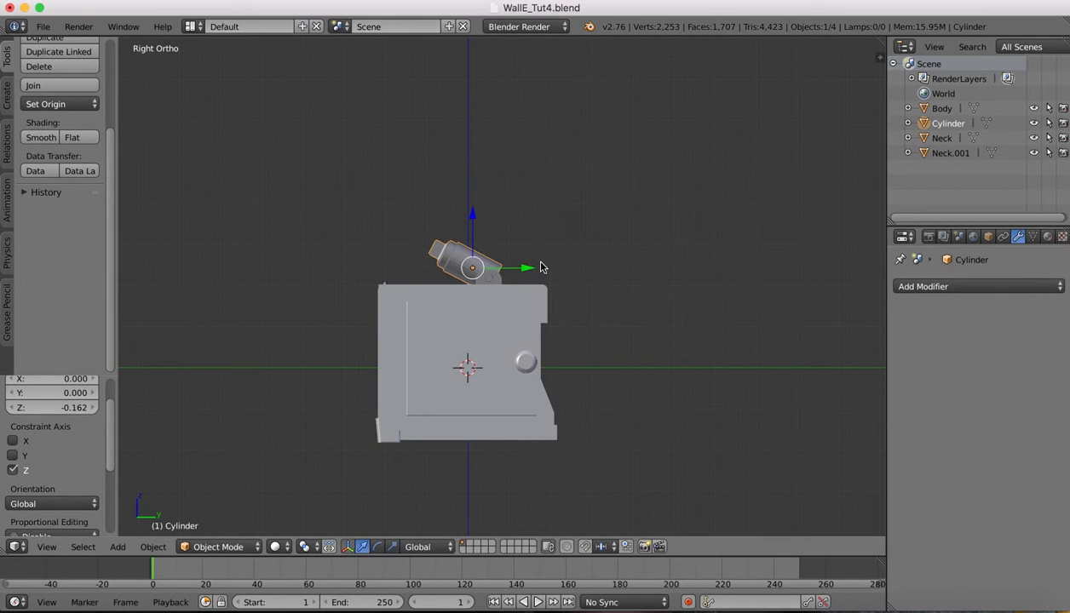
# Enter Edit Mode on the cylinder and select an edge on its front end
pyautogui.moveTo(610, 193); pyautogui.dragTo(610, 192, button='middle')
pyautogui.scroll(4, 483, 290)
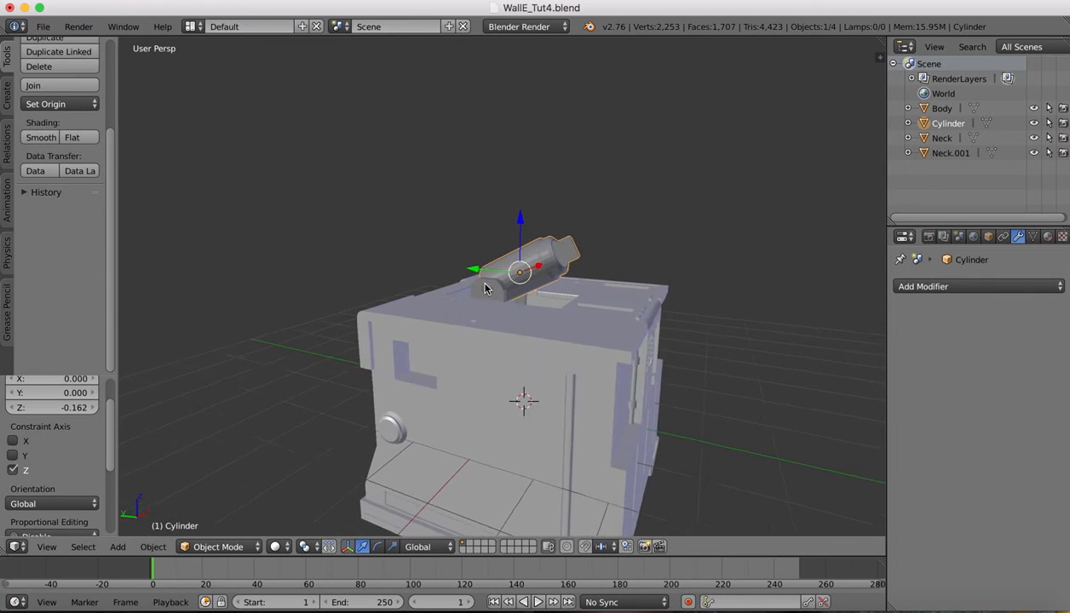
pyautogui.moveTo(483, 290); pyautogui.dragTo(484, 290, button='middle')
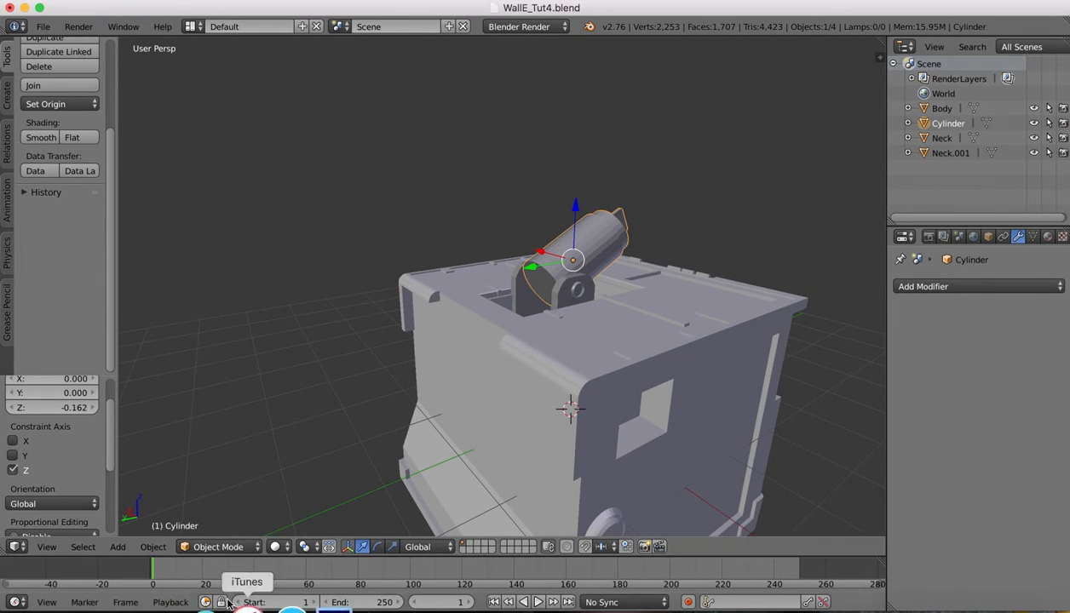
pyautogui.click(218, 547)
pyautogui.click(213, 512)
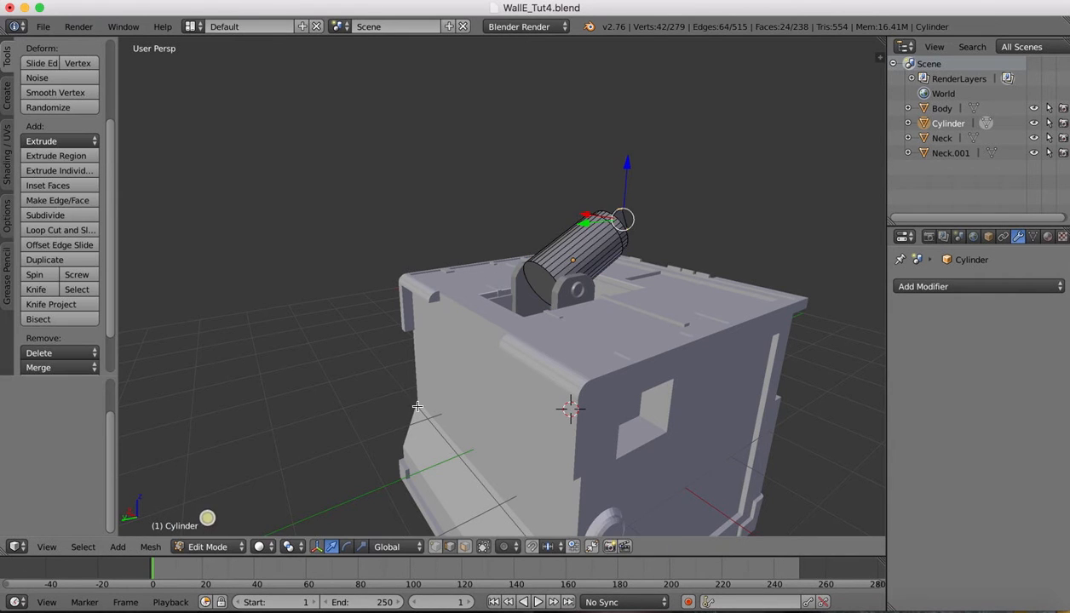
pyautogui.scroll(8, 504, 239)
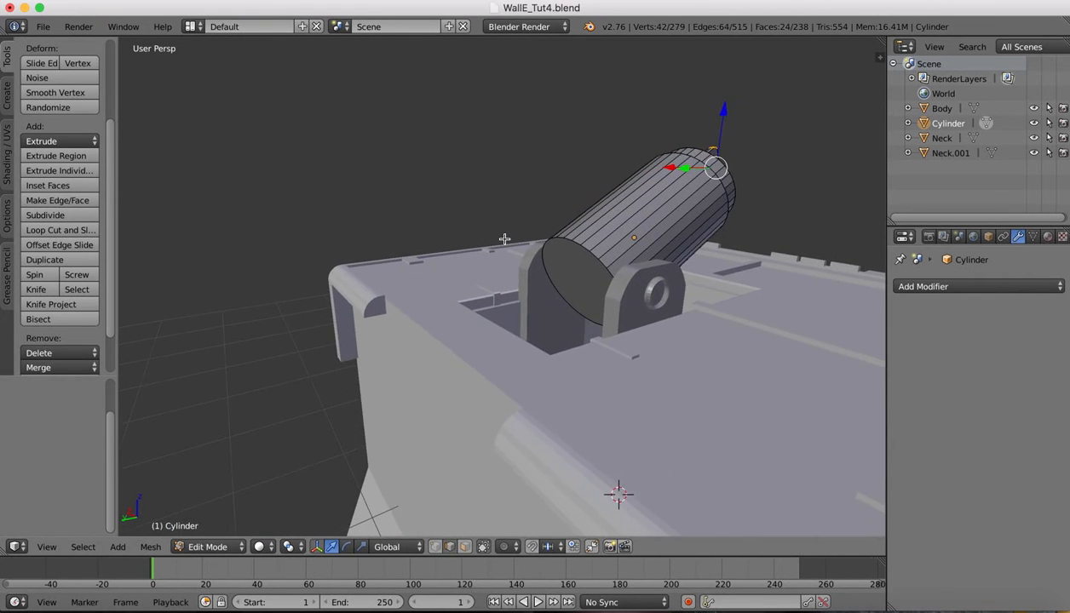
pyautogui.rightClick(686, 222)
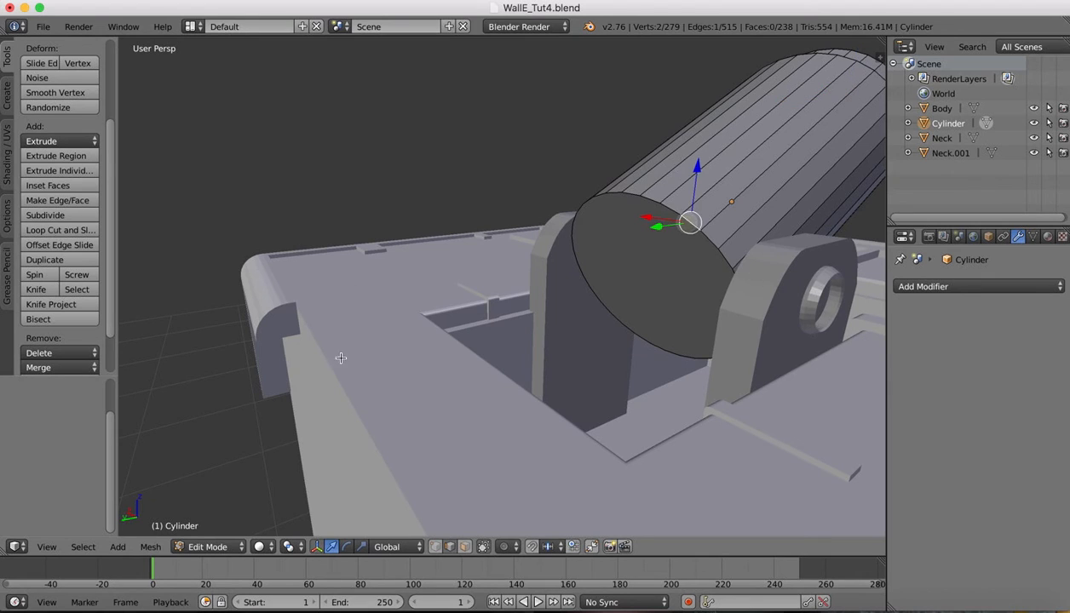
# Select the front end's edge loop and bevel it 0.029 with 6 segments
pyautogui.click(82, 547)
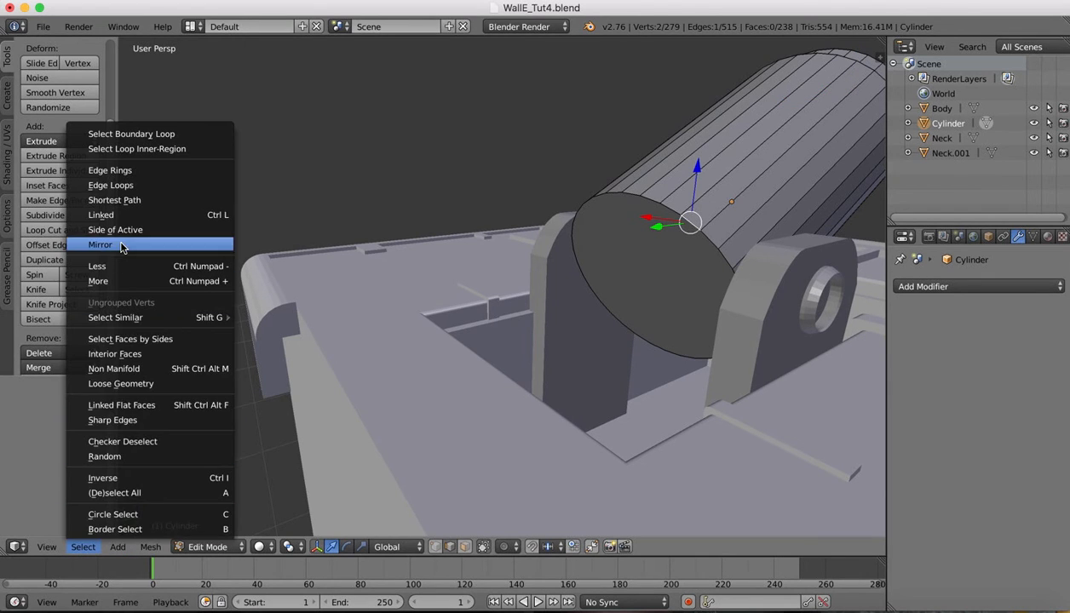
pyautogui.click(113, 185)
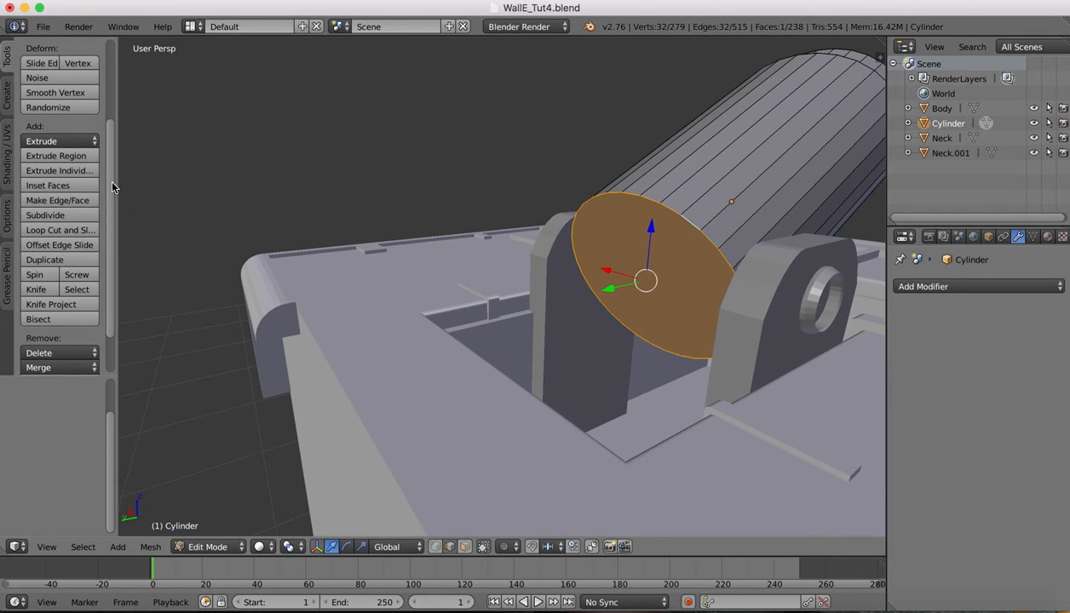
pyautogui.hotkey('ctrl', 'b')
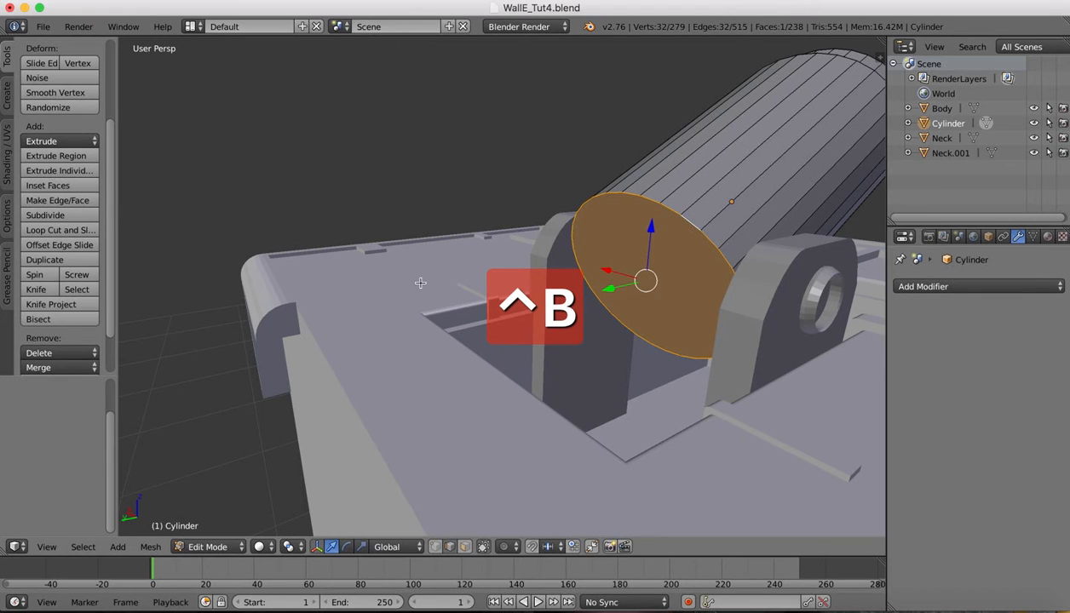
pyautogui.hotkey('ctrl', 'b')
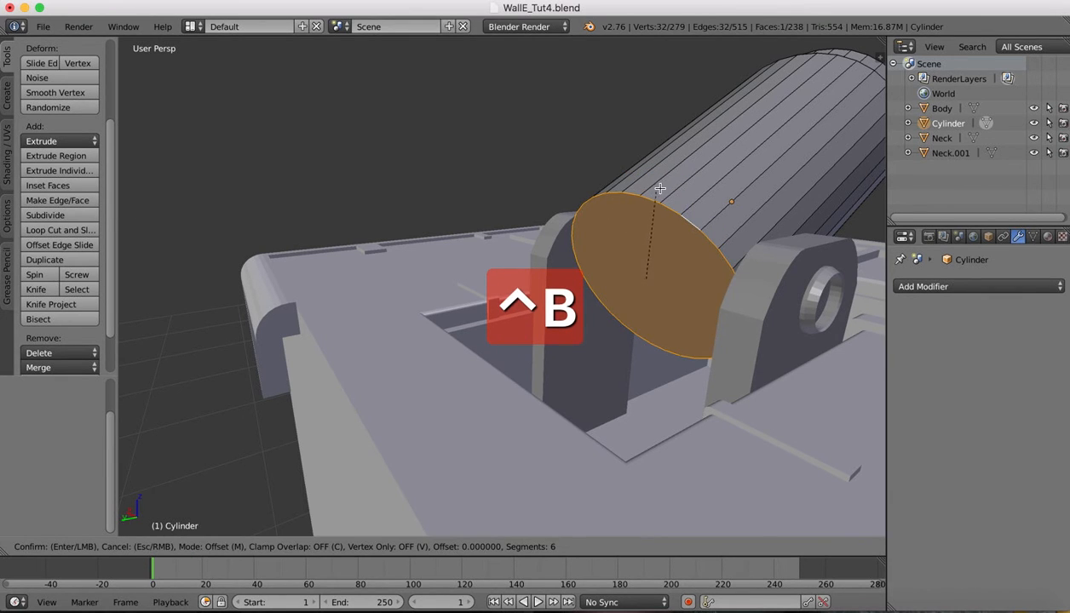
pyautogui.click(697, 158)
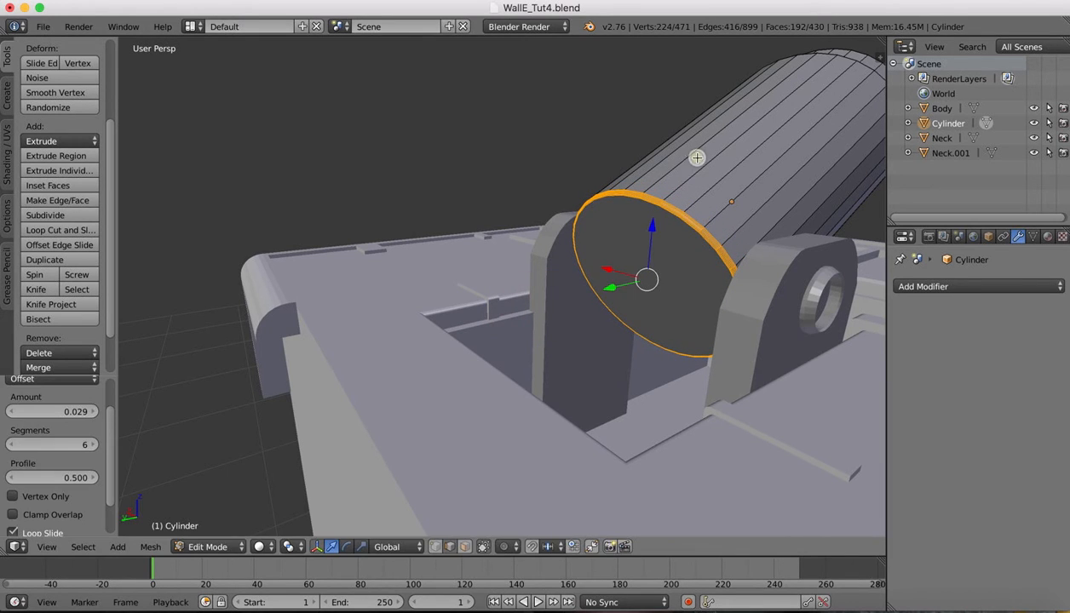
# Switch back to Object Mode and look over the beveled cylinder
pyautogui.click(208, 547)
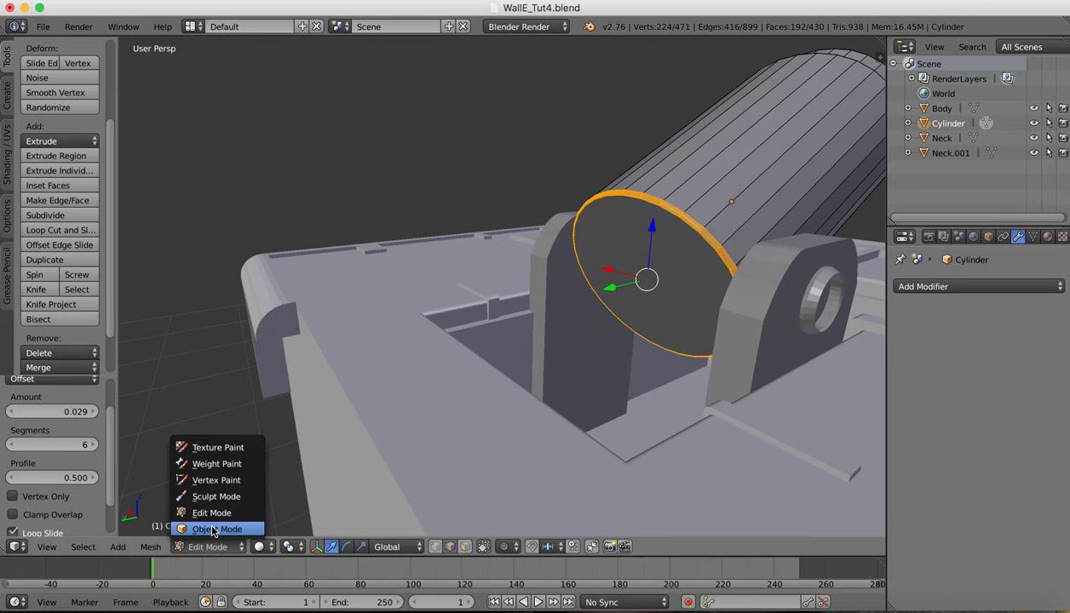
pyautogui.click(217, 528)
pyautogui.hscroll(10, 383, 139)
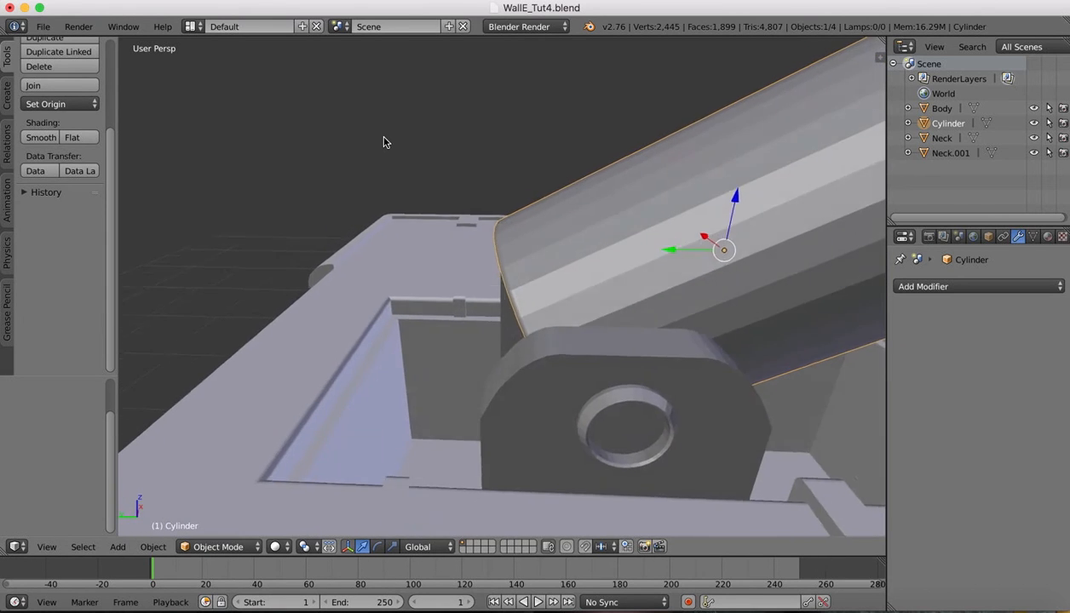
pyautogui.scroll(-5, 383, 139)
pyautogui.hscroll(10, 383, 143)
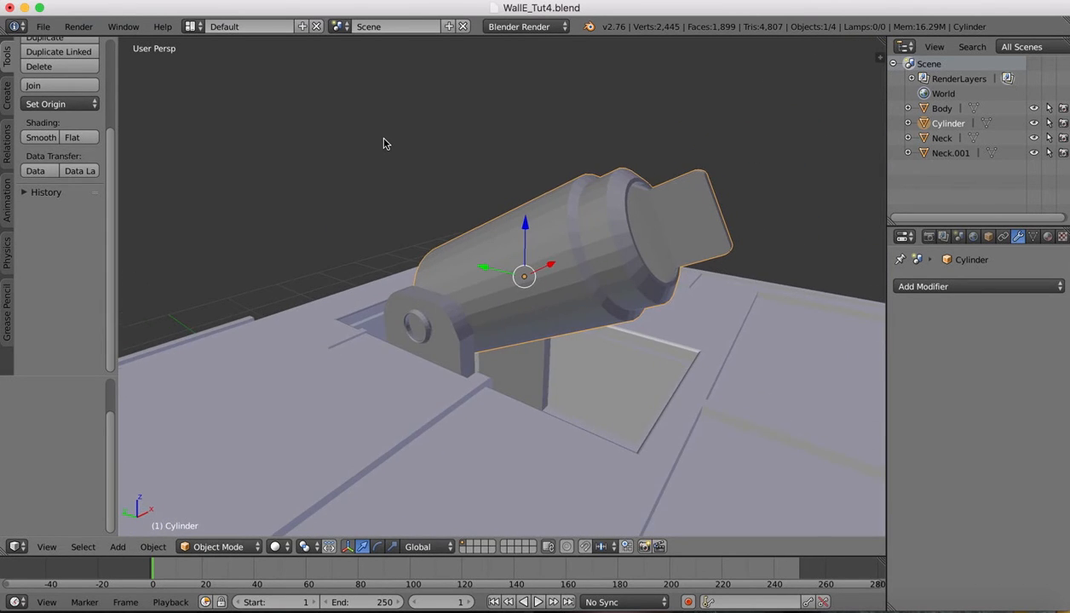
pyautogui.hscroll(1, 384, 143)
pyautogui.scroll(-7, 383, 144)
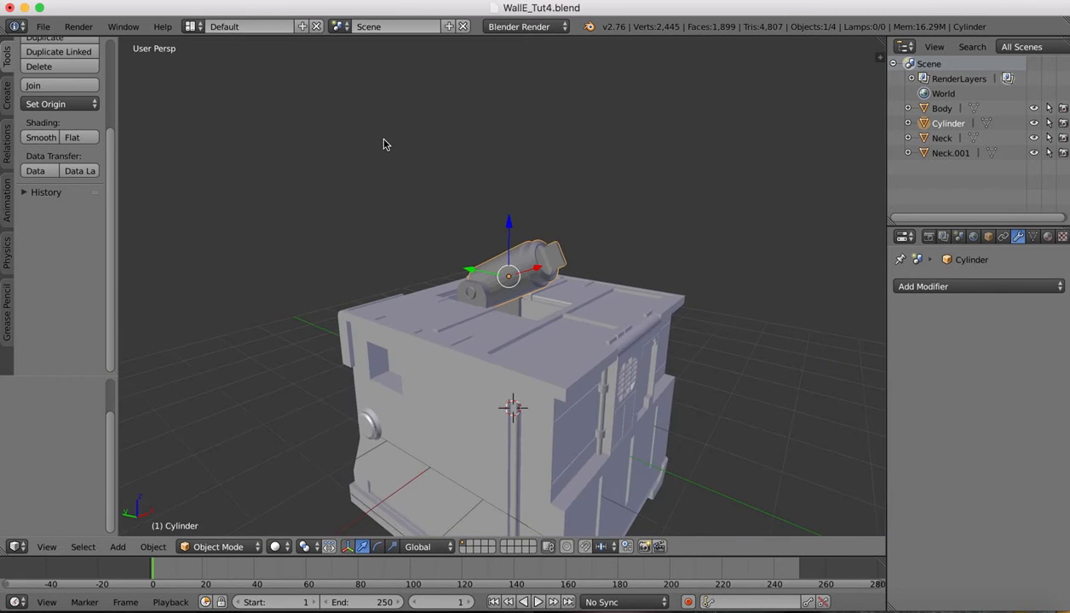
pyautogui.scroll(6, 383, 143)
pyautogui.scroll(3, 383, 144)
pyautogui.scroll(-5, 383, 144)
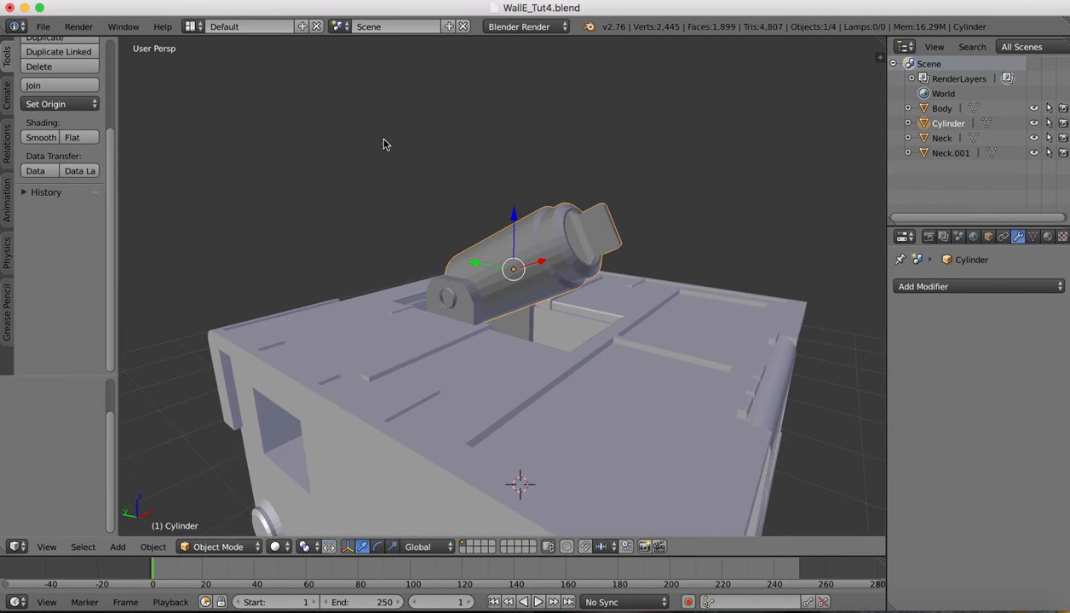
pyautogui.hscroll(-5, 383, 144)
pyautogui.click(888, 606)
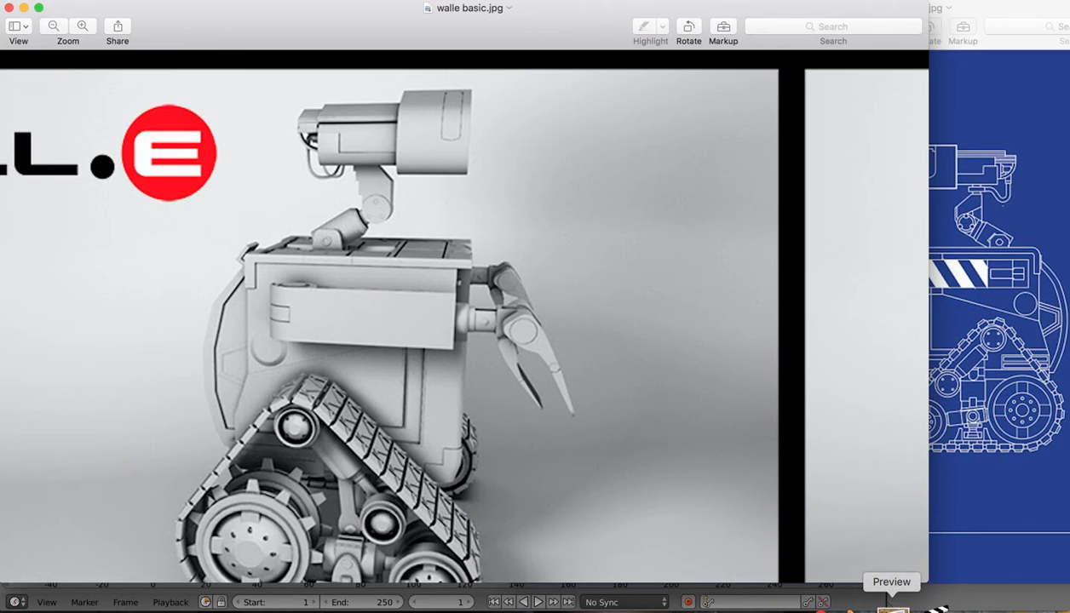
pyautogui.hscroll(10, 682, 293)
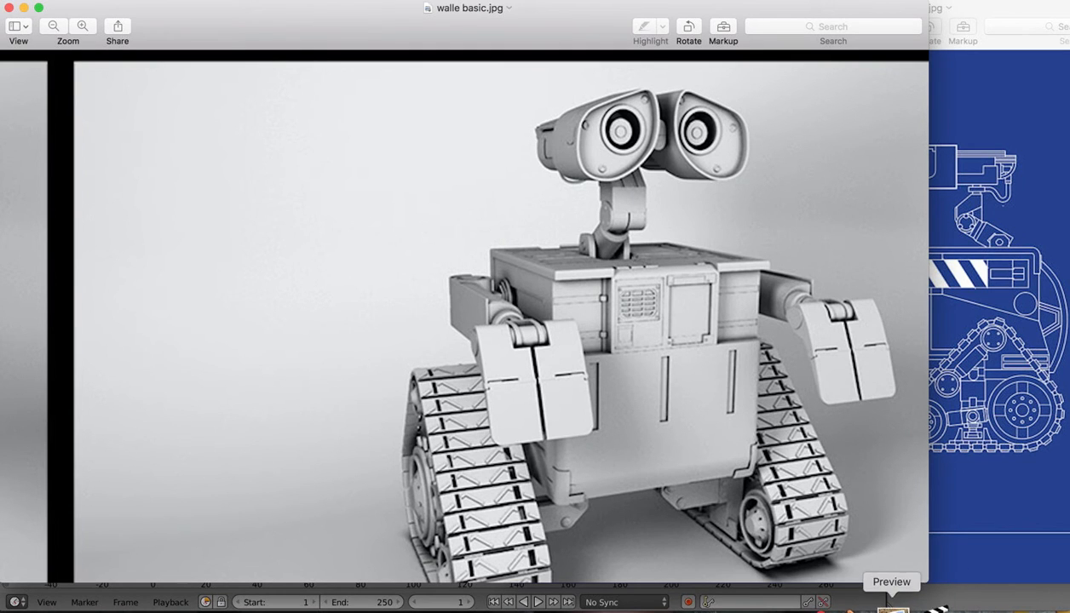
pyautogui.click(999, 606)
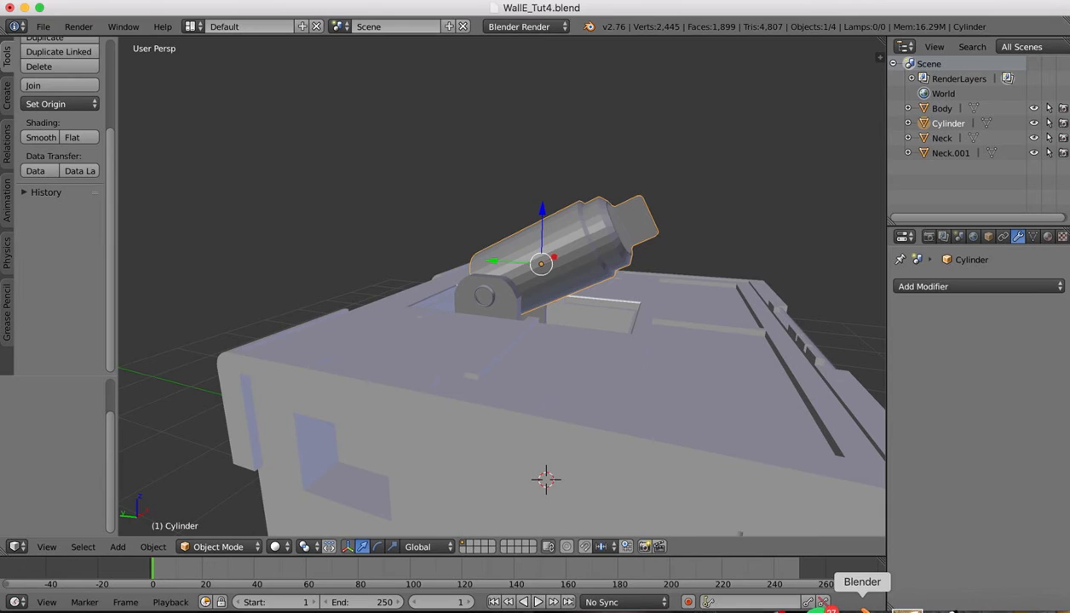
# Add a new cylinder, raise it above the body and scale it to 0.335
pyautogui.scroll(-4, 607, 208)
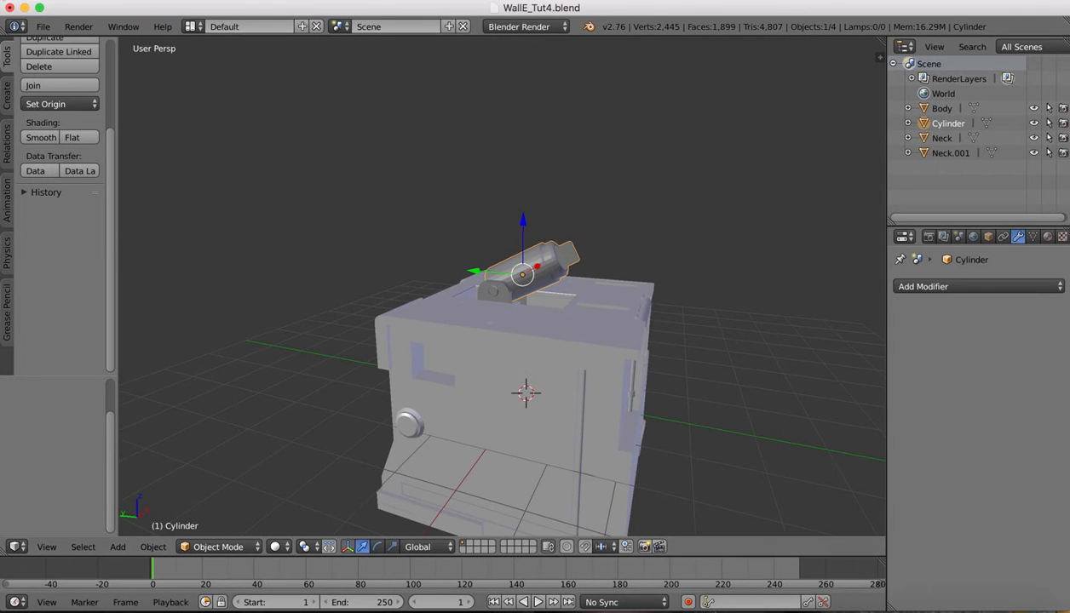
pyautogui.click(6, 95)
pyautogui.click(58, 151)
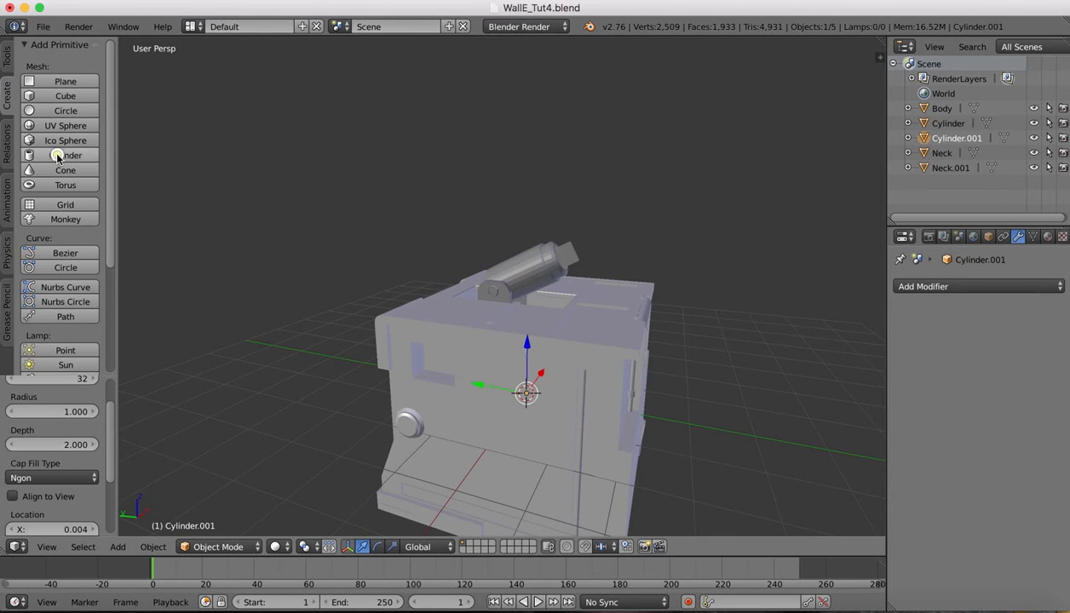
pyautogui.moveTo(526, 345); pyautogui.dragTo(507, 161)
pyautogui.hscroll(10, 729, 116)
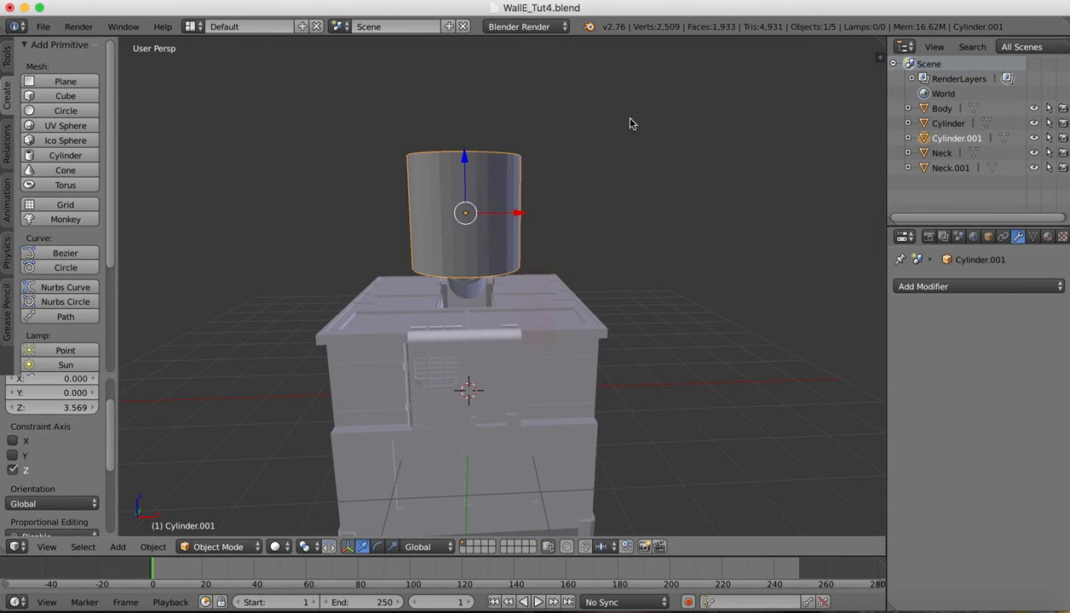
pyautogui.press('s')
pyautogui.click(515, 177)
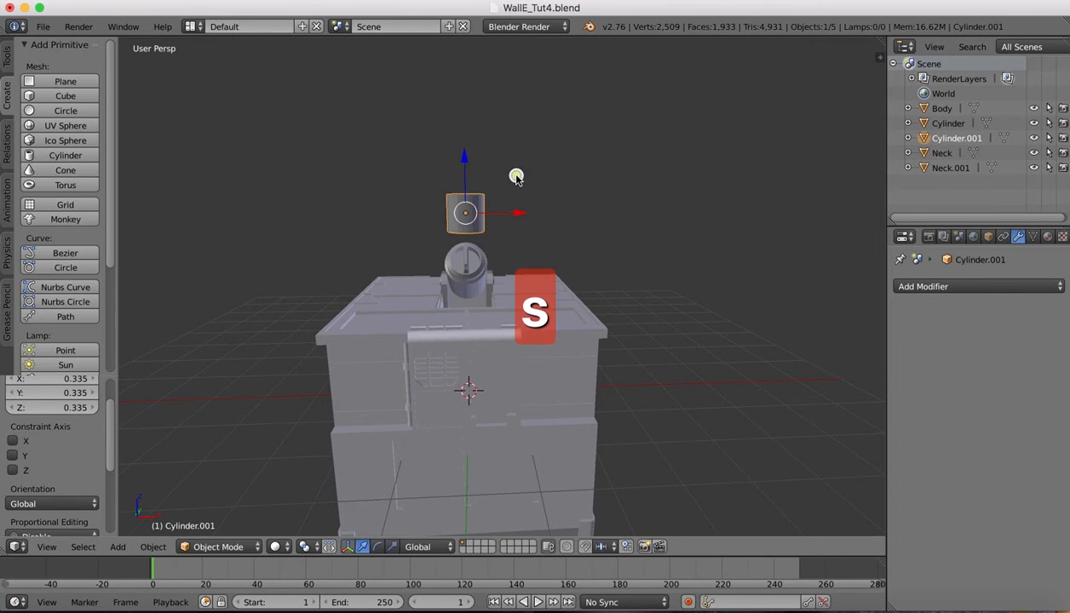
# Rotate Cylinder.001 90° about the Y axis
pyautogui.press('r')
pyautogui.press('z')
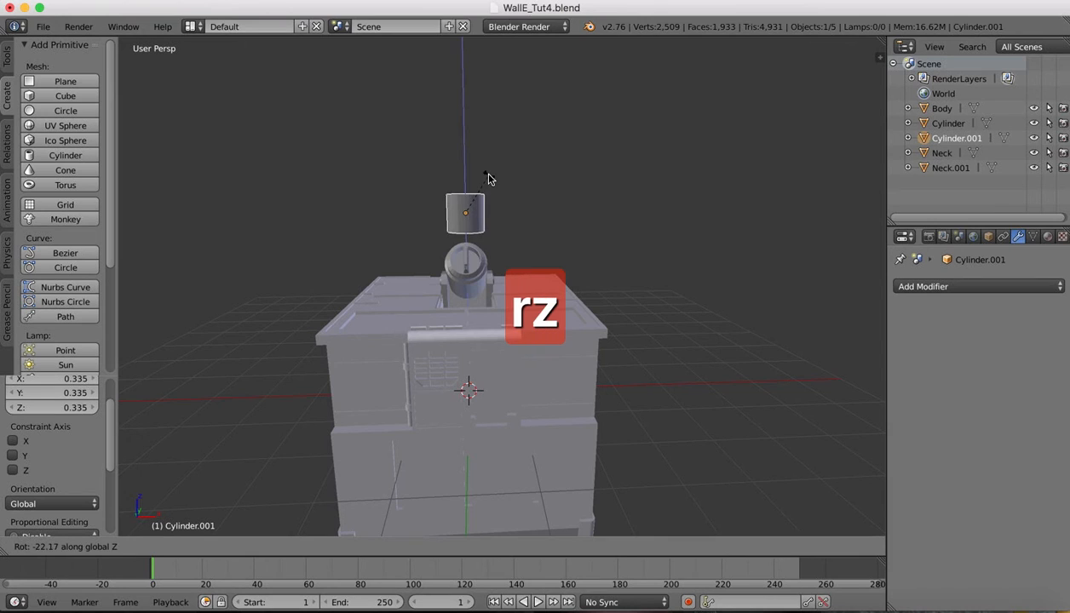
pyautogui.press('x')
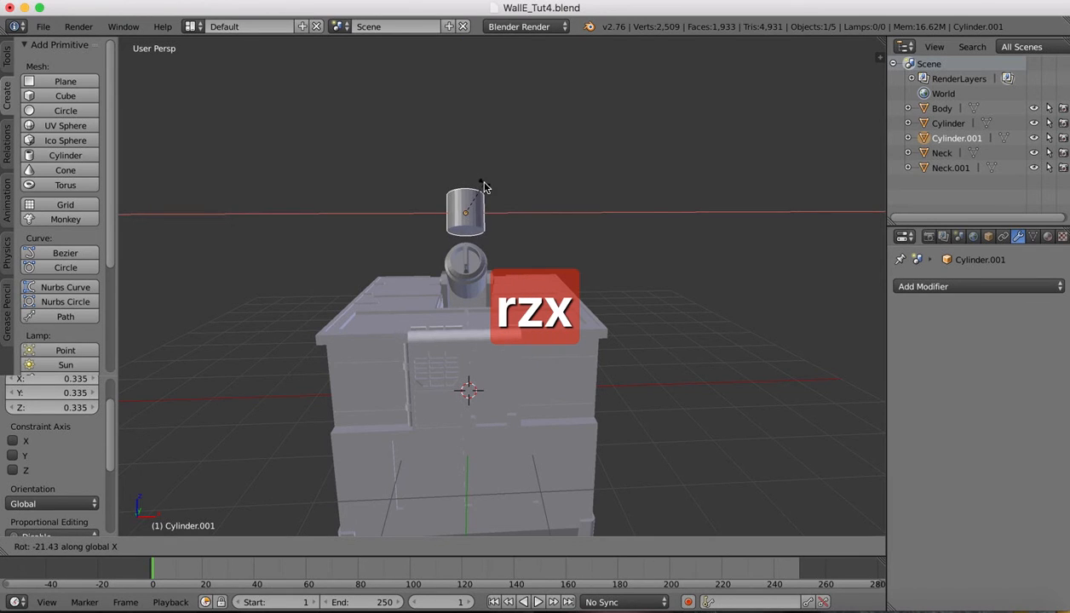
pyautogui.write('y')
pyautogui.write('90')
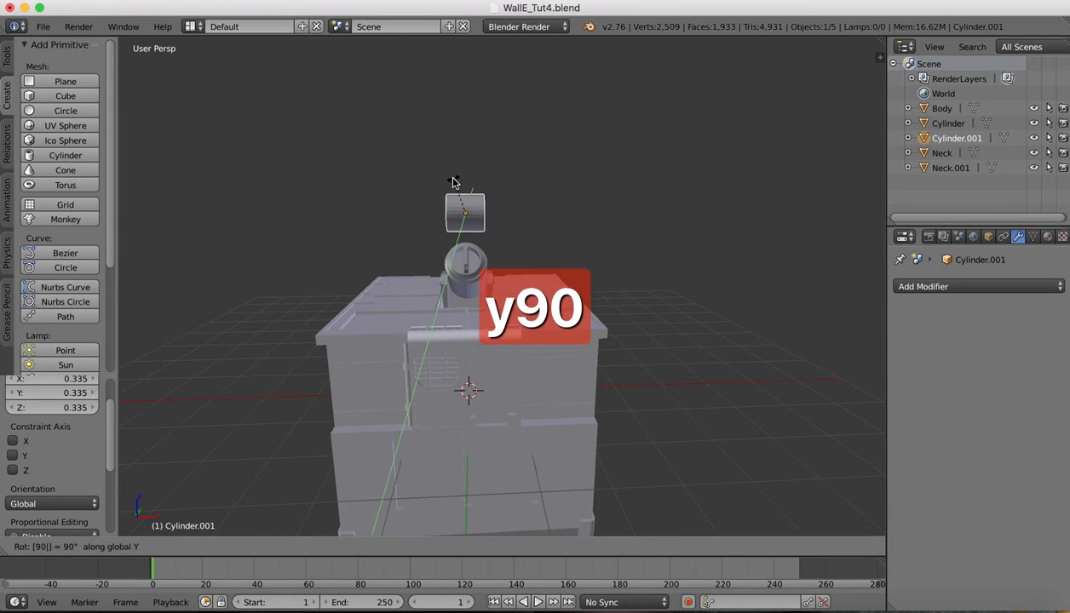
pyautogui.press('Return')
pyautogui.scroll(5, 425, 126)
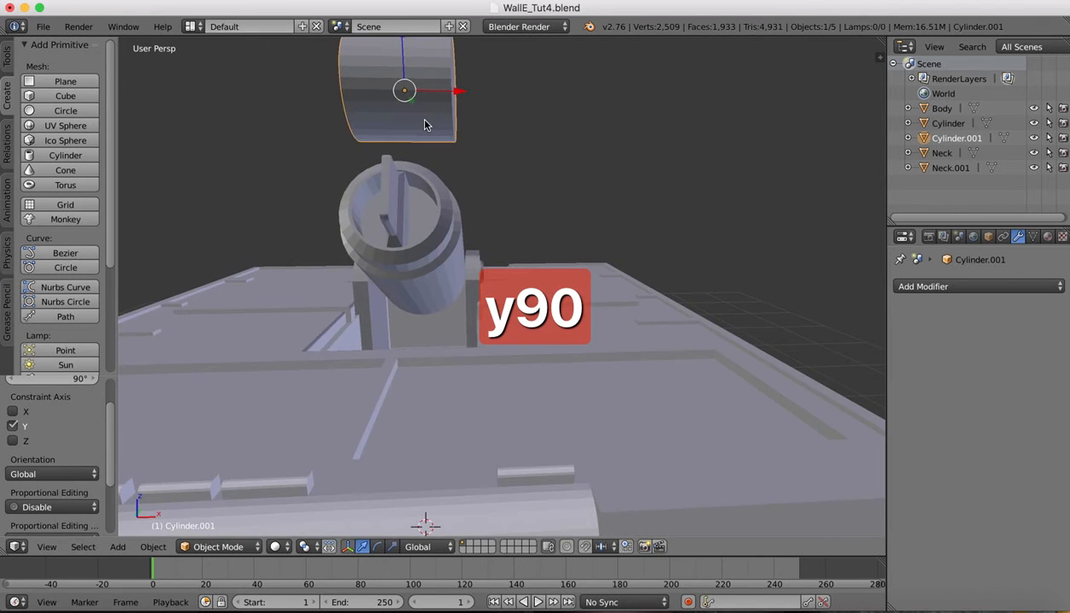
# In Top view, move the disc along Y toward the neck's end and shift it sideways
pyautogui.hscroll(-10, 426, 126)
pyautogui.hscroll(-1, 426, 126)
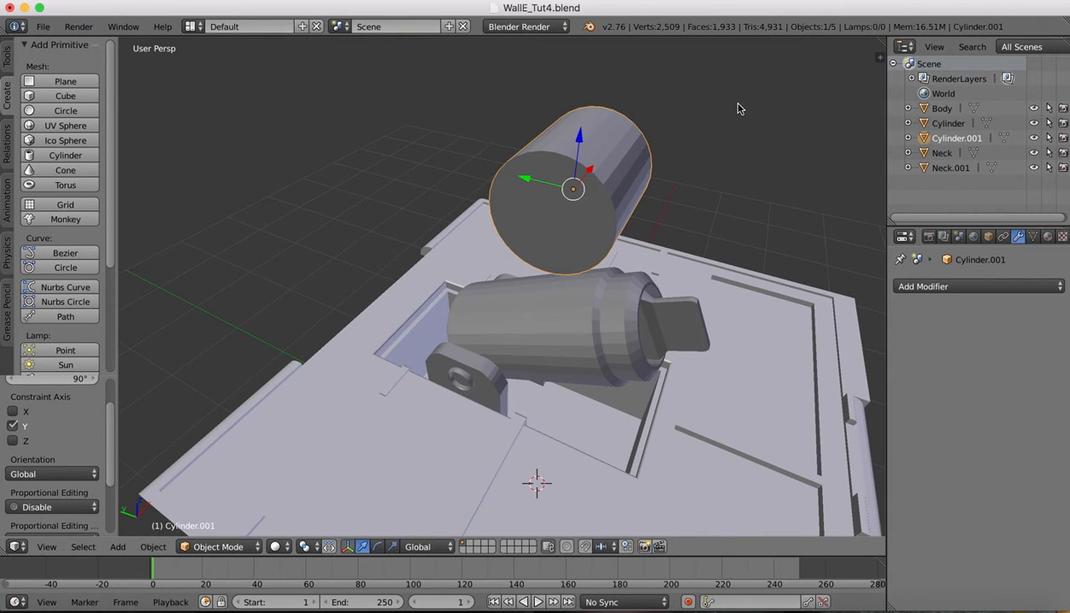
pyautogui.click(47, 548)
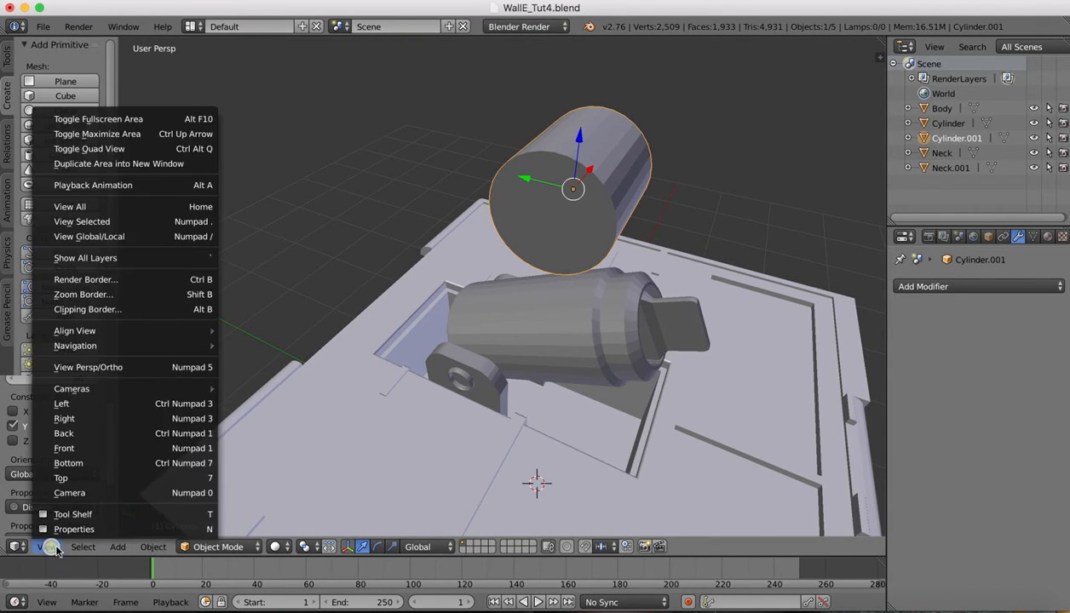
pyautogui.click(70, 476)
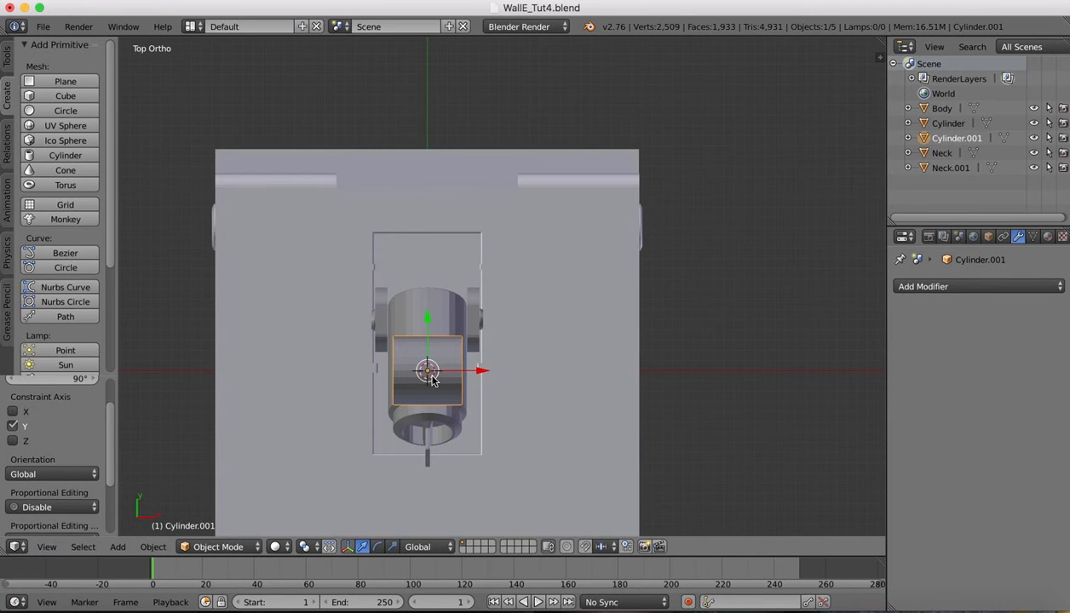
pyautogui.moveTo(429, 323); pyautogui.dragTo(436, 401)
pyautogui.moveTo(480, 455); pyautogui.dragTo(437, 458)
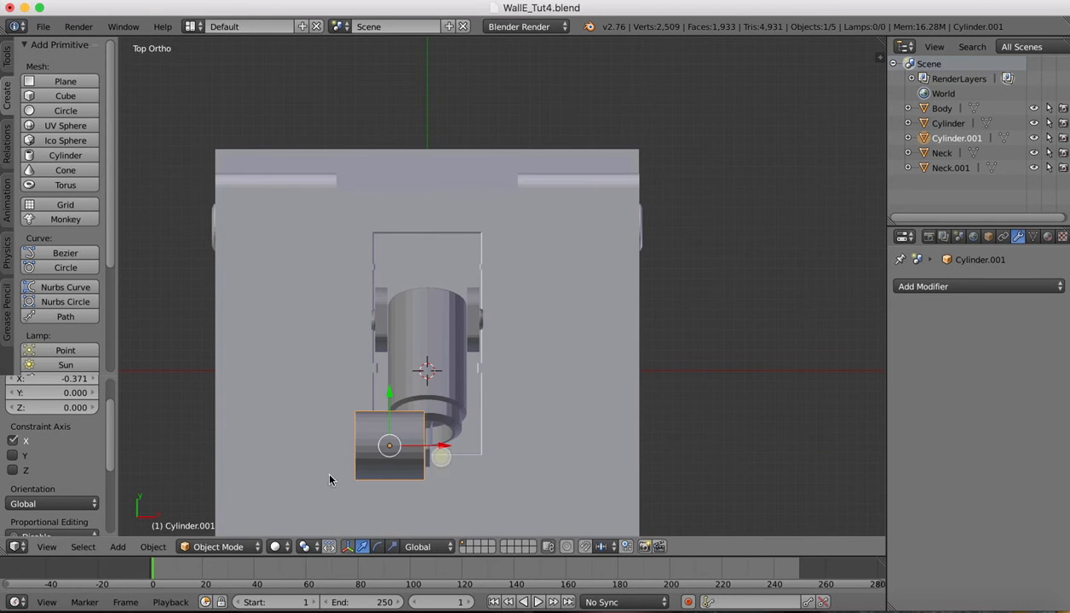
pyautogui.click(47, 546)
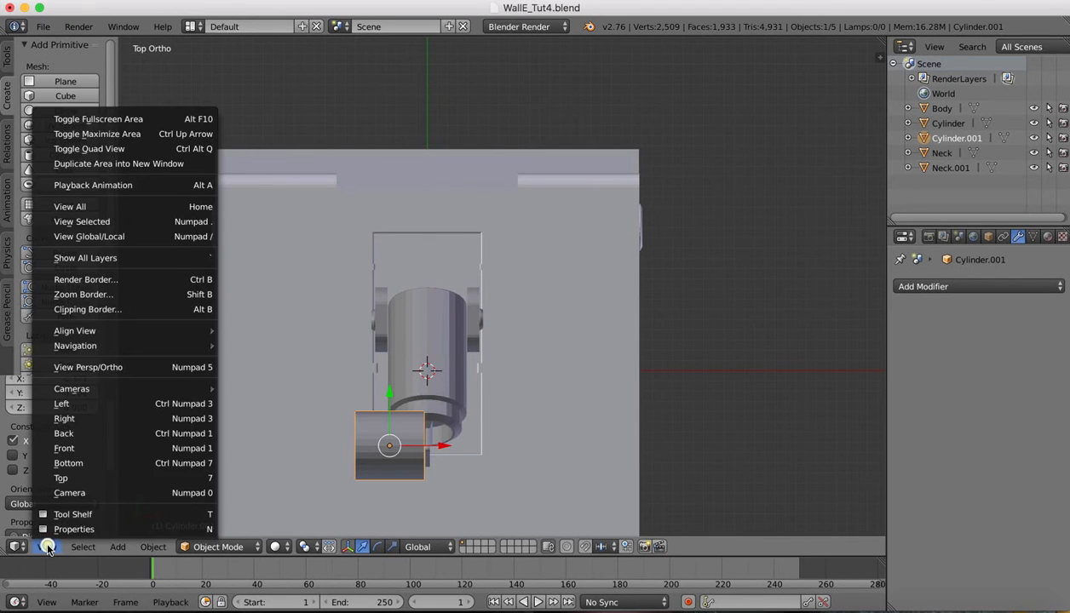
# In Right view, lower the disc toward the neck's top
pyautogui.click(64, 418)
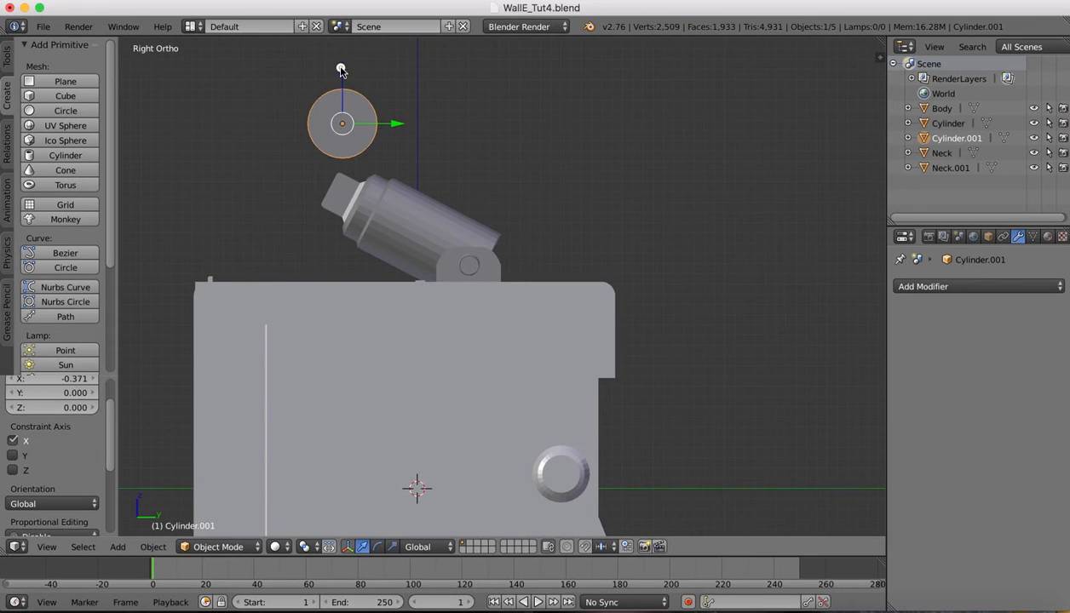
pyautogui.moveTo(341, 70); pyautogui.dragTo(332, 137)
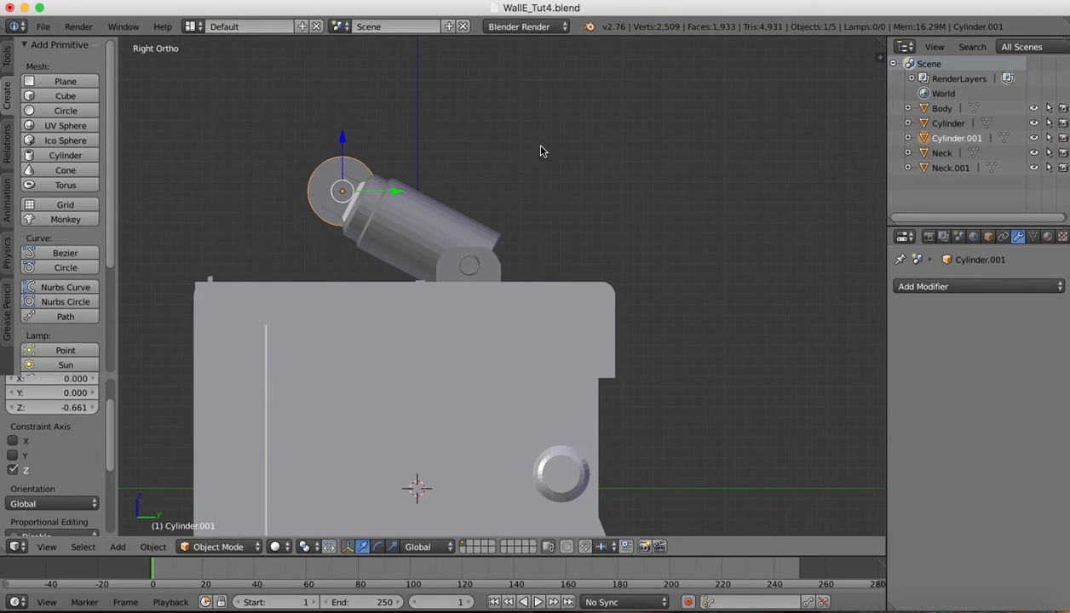
pyautogui.hscroll(-10, 540, 146)
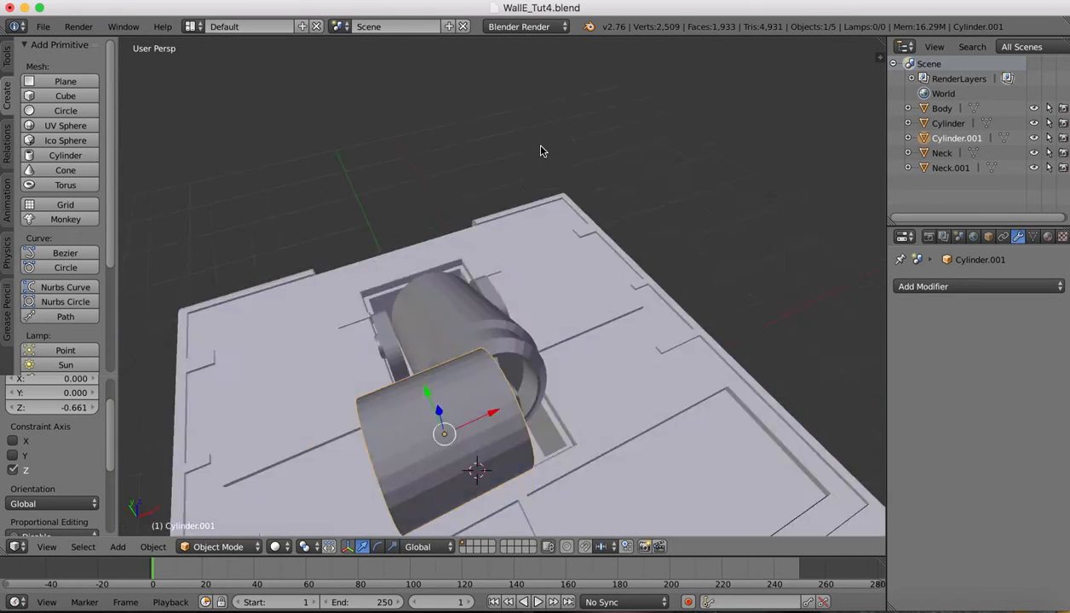
pyautogui.hscroll(-15, 540, 151)
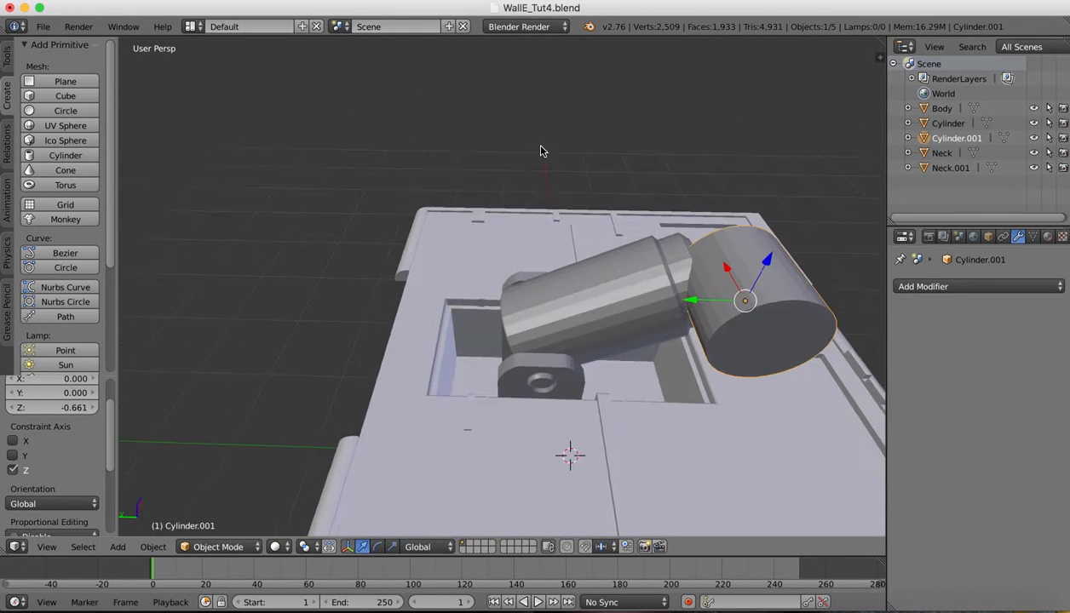
pyautogui.keyDown('shift'); pyautogui.hscroll(10, 511, 253); pyautogui.keyUp('shift')
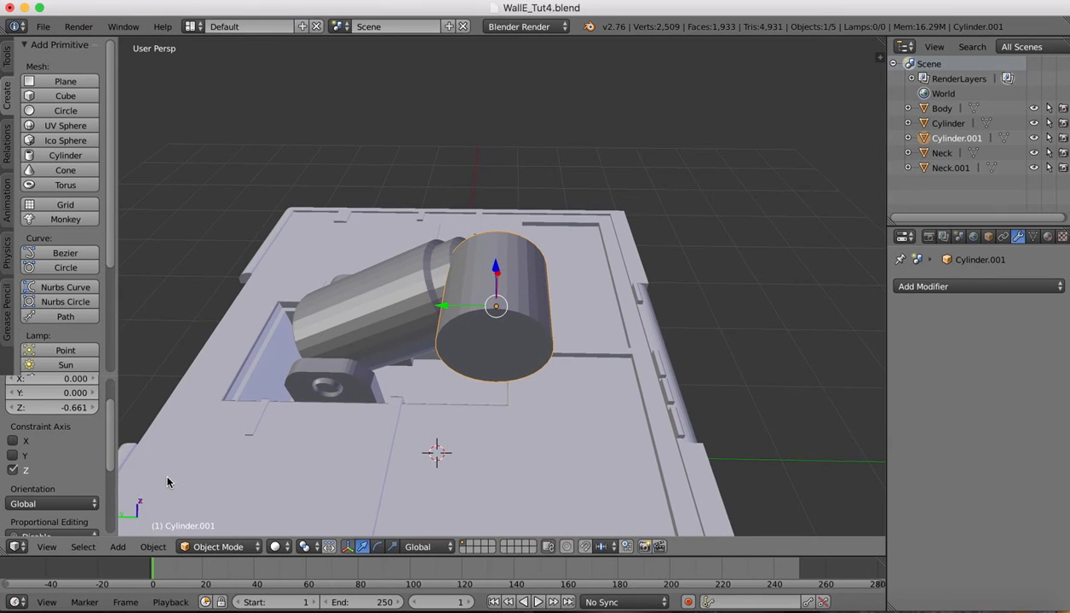
# Check from the back, then slide the disc -0.269 on Y onto the neck's end and raise it slightly
pyautogui.click(60, 550)
pyautogui.click(72, 428)
pyautogui.click(47, 602)
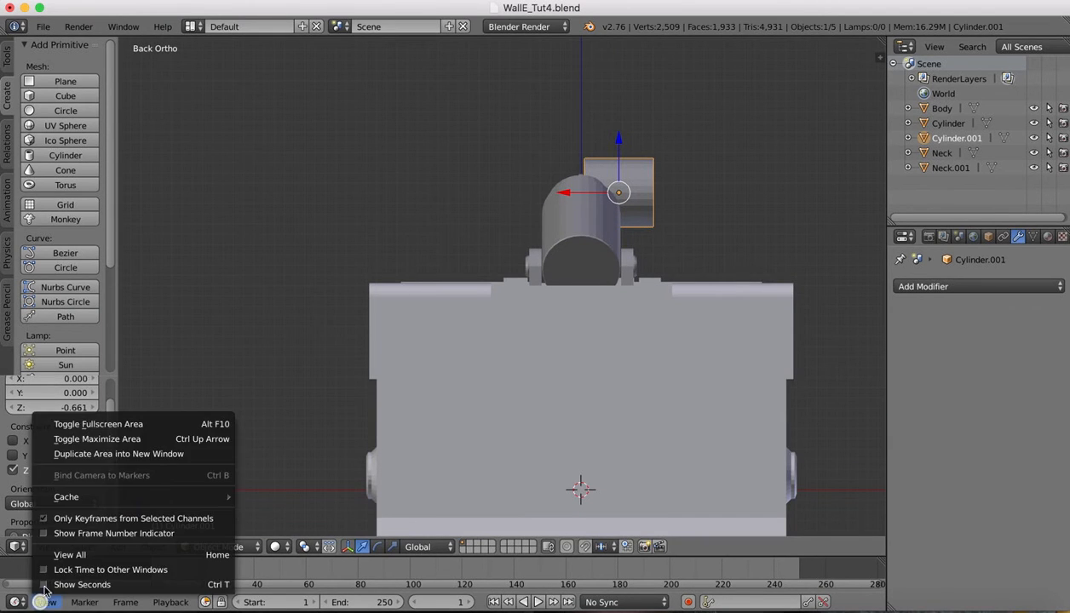
pyautogui.click(47, 547)
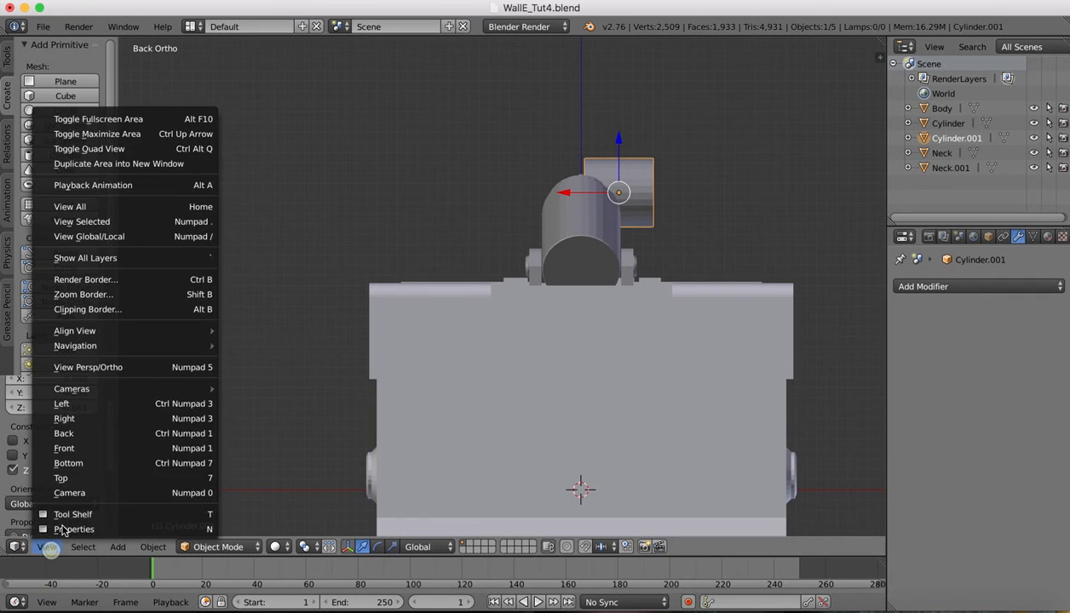
pyautogui.click(55, 413)
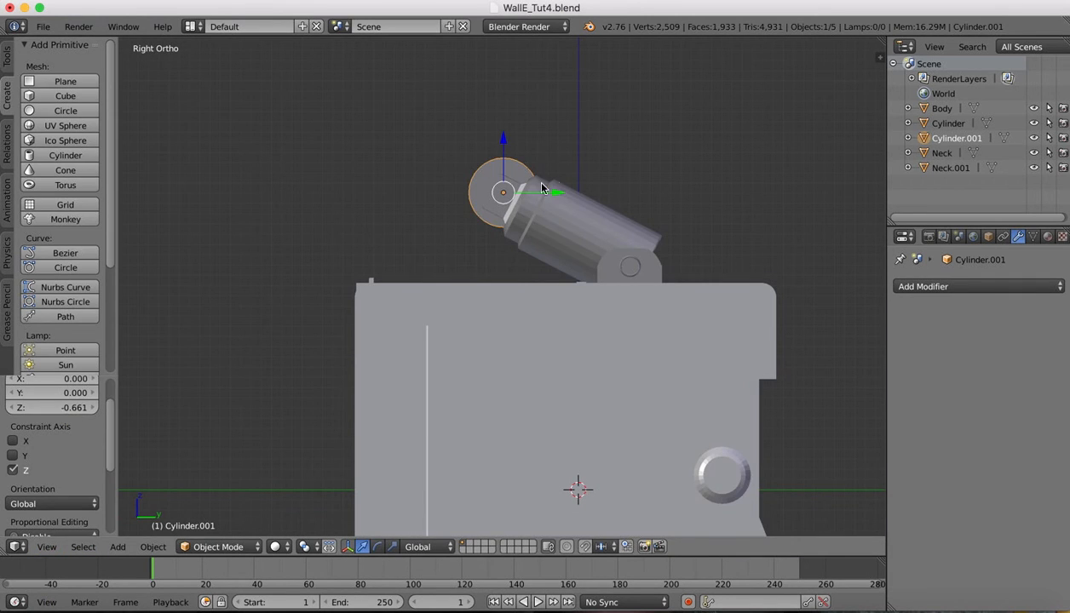
pyautogui.moveTo(553, 195); pyautogui.dragTo(525, 193)
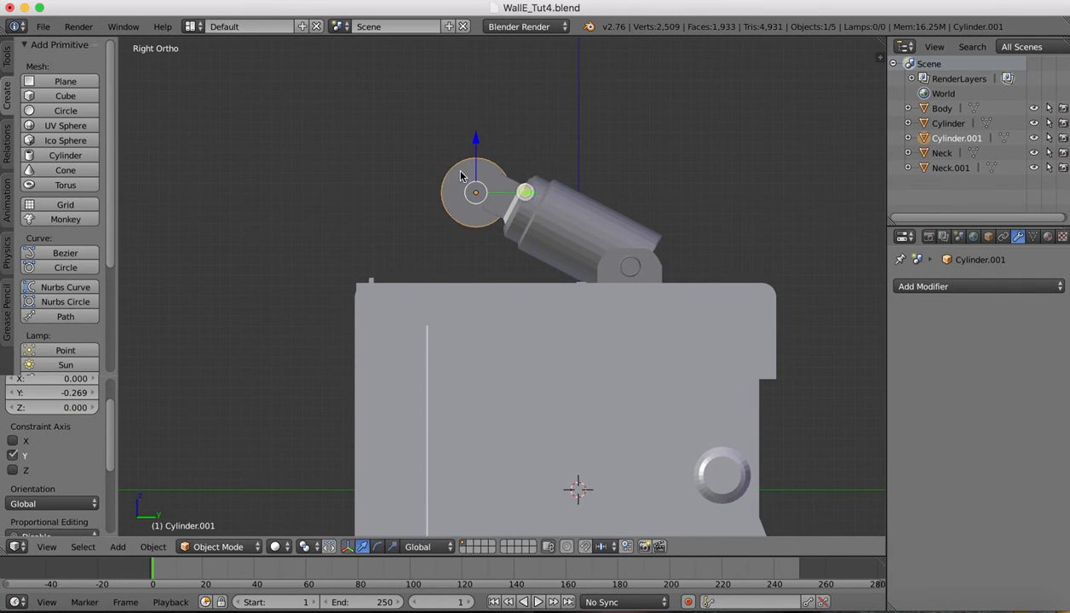
pyautogui.moveTo(475, 142); pyautogui.dragTo(473, 132)
pyautogui.click(891, 604)
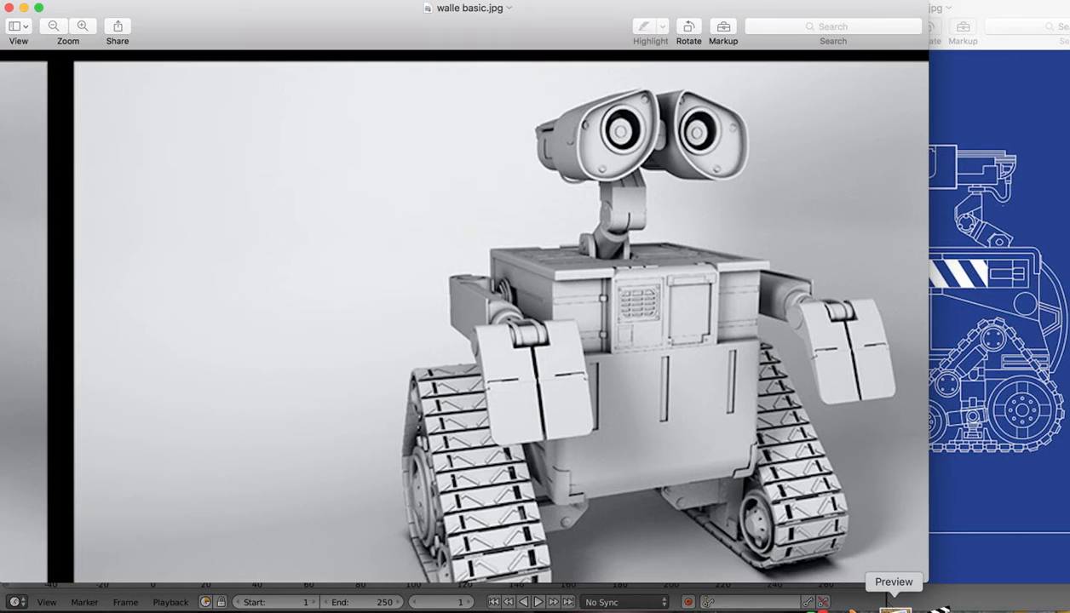
pyautogui.hscroll(-10, 614, 266)
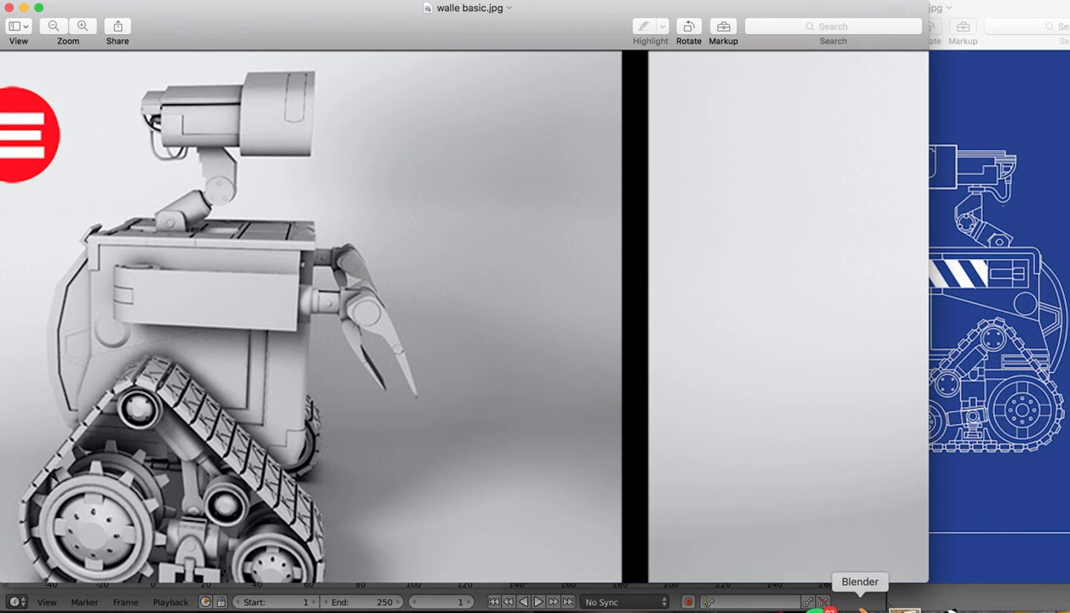
pyautogui.click(860, 606)
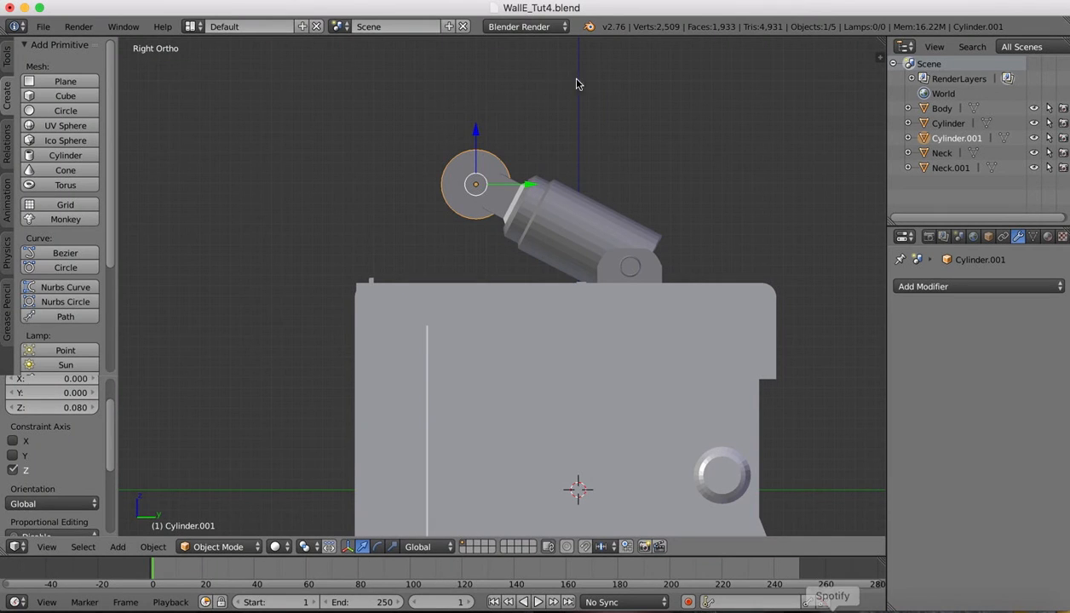
# From the Left view, nudge Cylinder.001 up 0.036 on Z to meet the neck's top
pyautogui.click(47, 547)
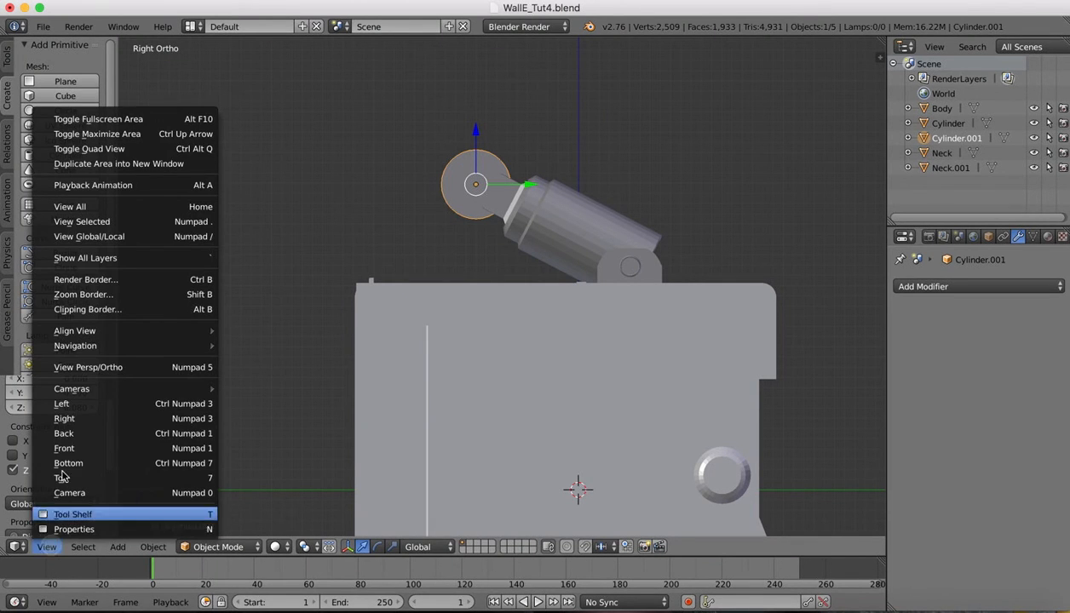
pyautogui.click(62, 403)
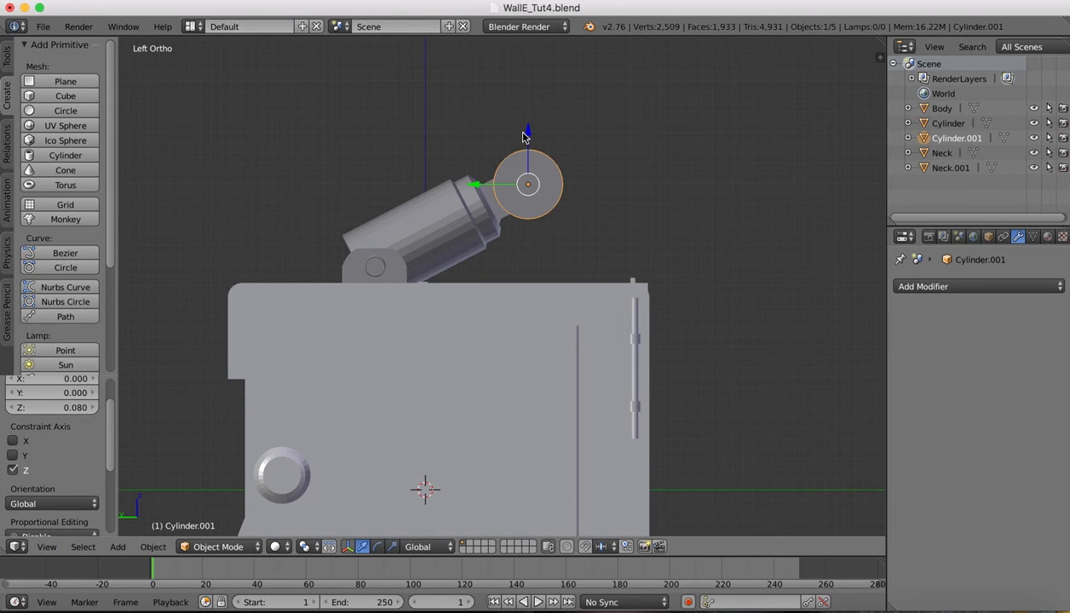
pyautogui.moveTo(524, 134); pyautogui.dragTo(523, 130)
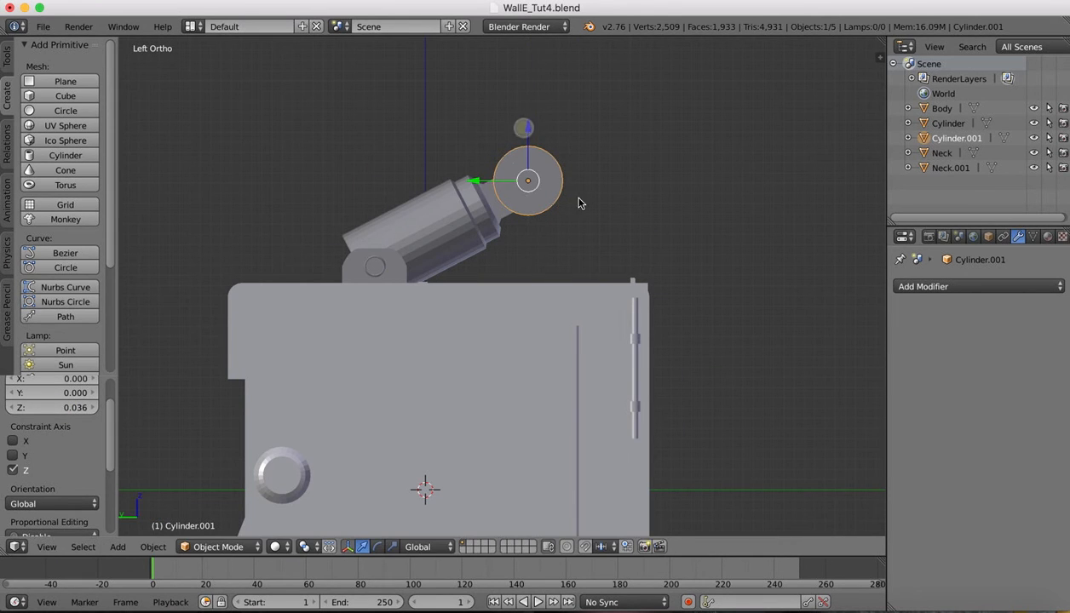
pyautogui.hscroll(10, 599, 182)
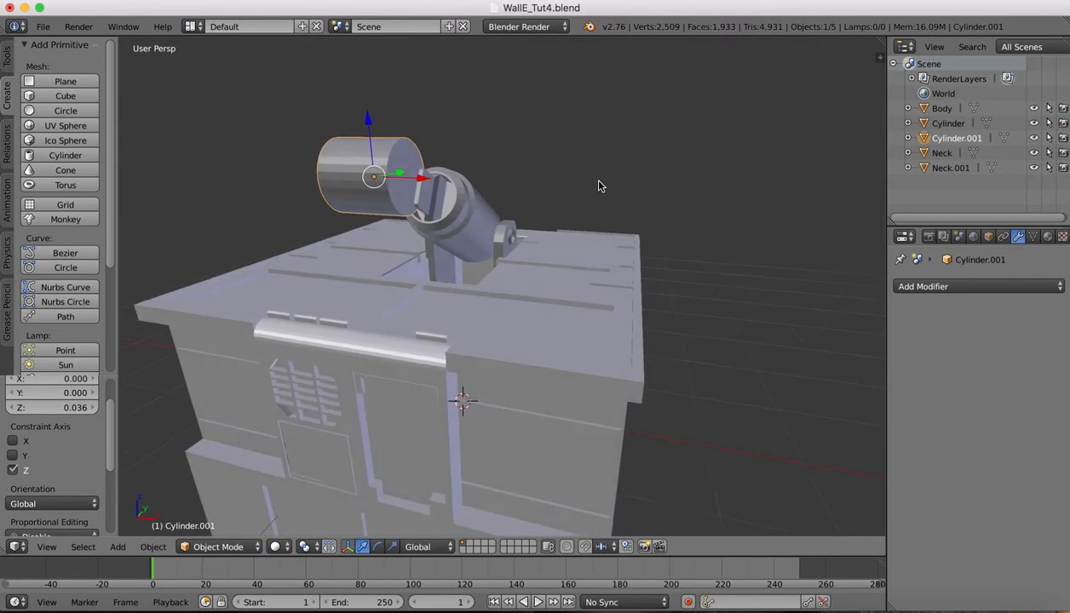
pyautogui.hscroll(3, 599, 185)
# In Edit Mode, select the neck's upper end face and shift it along Y and up along Z
pyautogui.rightClick(445, 177)
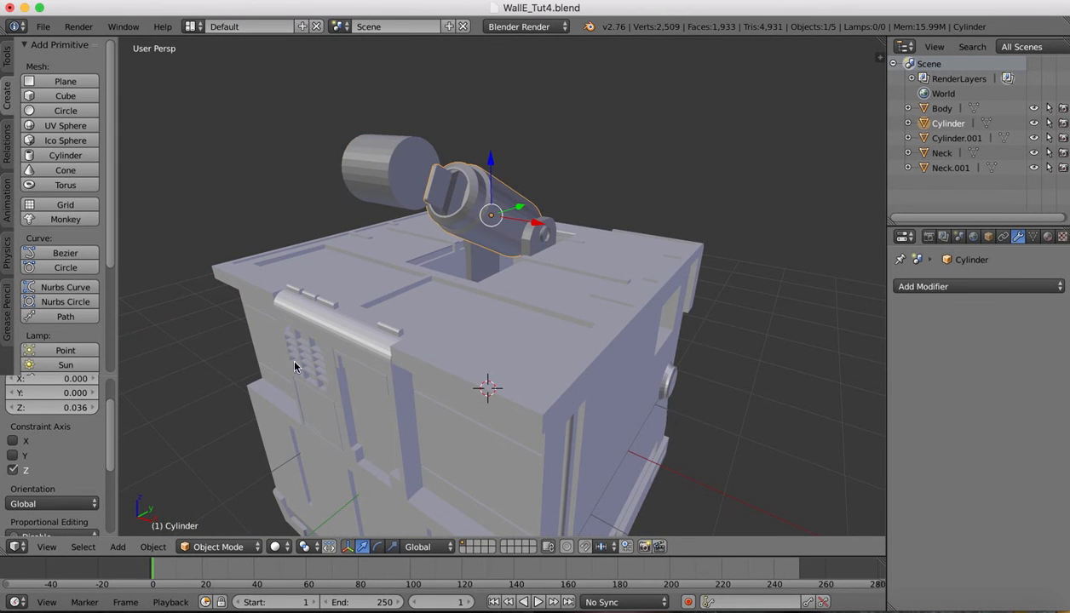
pyautogui.click(211, 550)
pyautogui.click(209, 514)
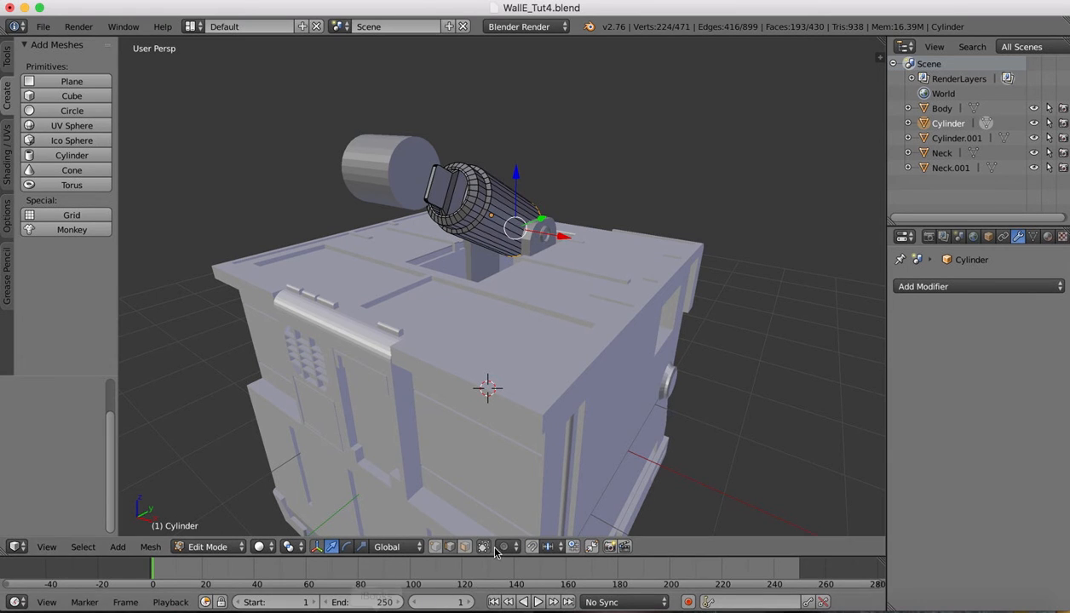
pyautogui.click(464, 547)
pyautogui.rightClick(429, 183)
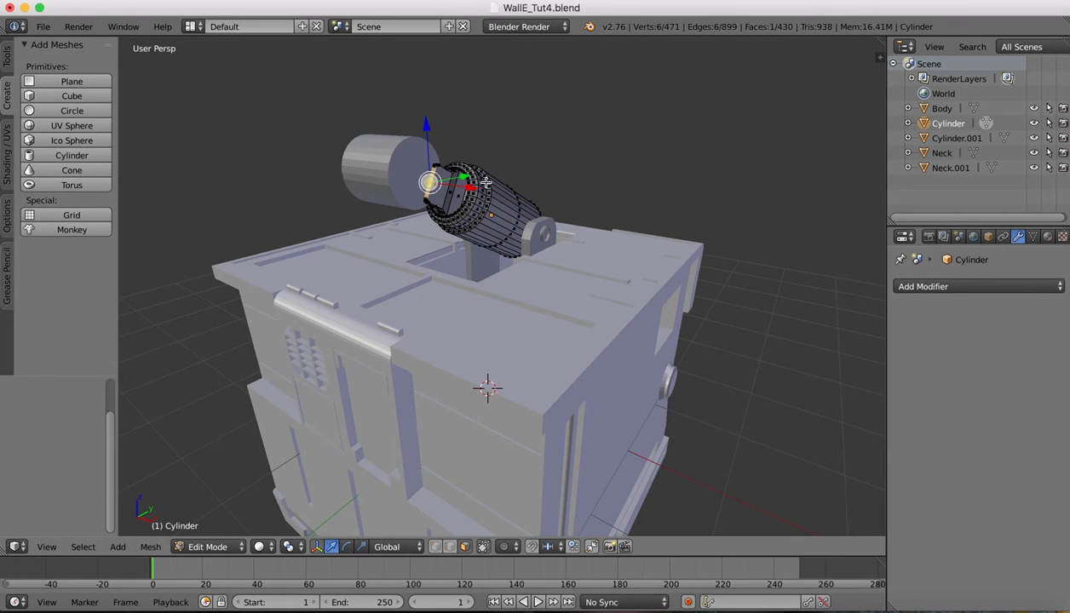
pyautogui.hscroll(10, 508, 110)
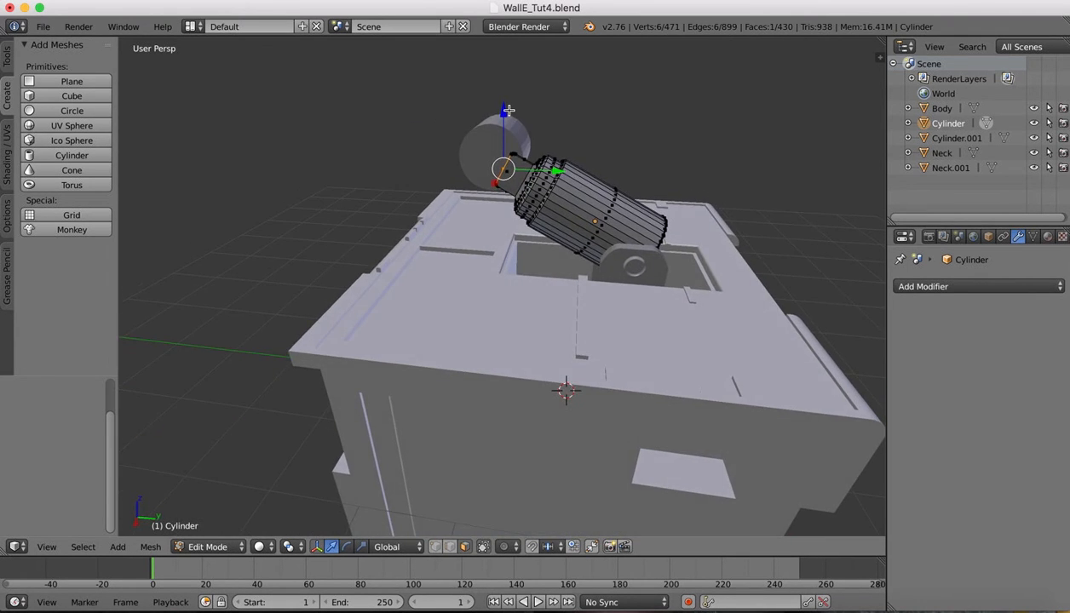
pyautogui.moveTo(555, 171); pyautogui.dragTo(540, 167)
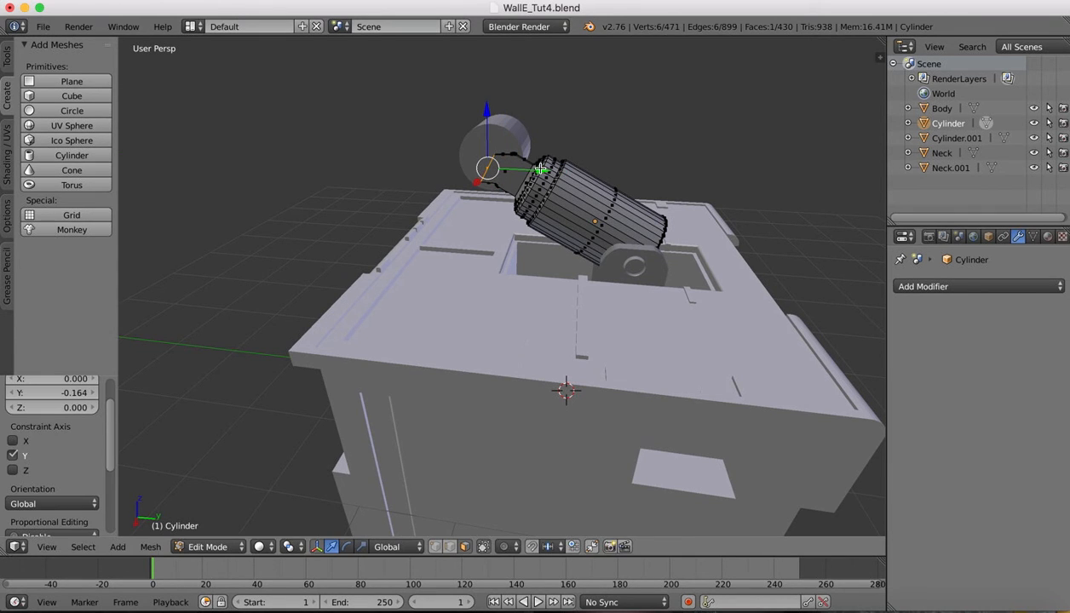
pyautogui.press('super+z')
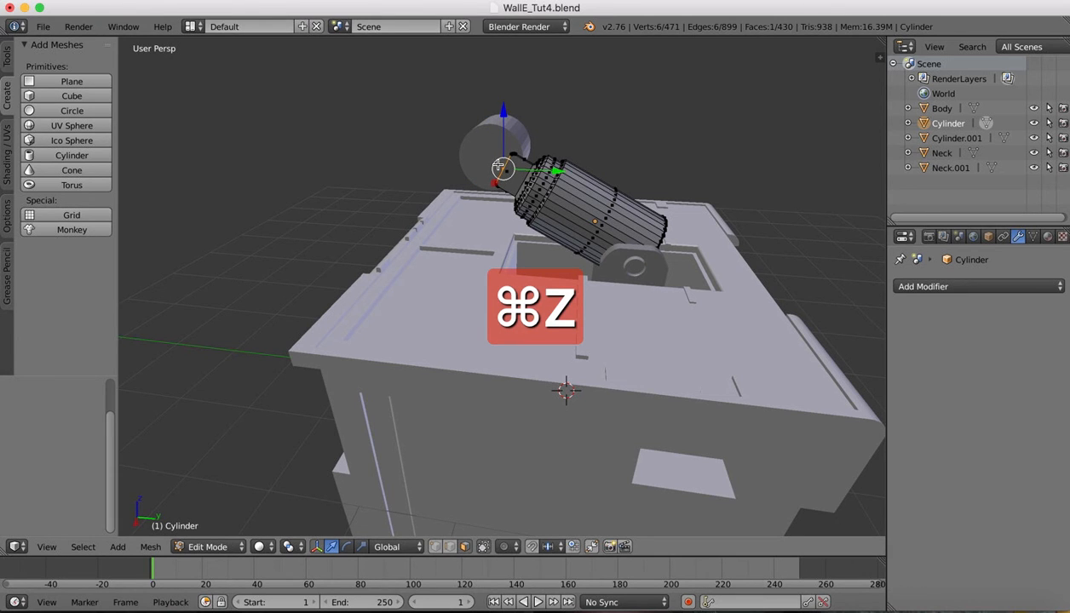
pyautogui.moveTo(550, 169); pyautogui.dragTo(520, 164)
pyautogui.moveTo(465, 111); pyautogui.dragTo(463, 90)
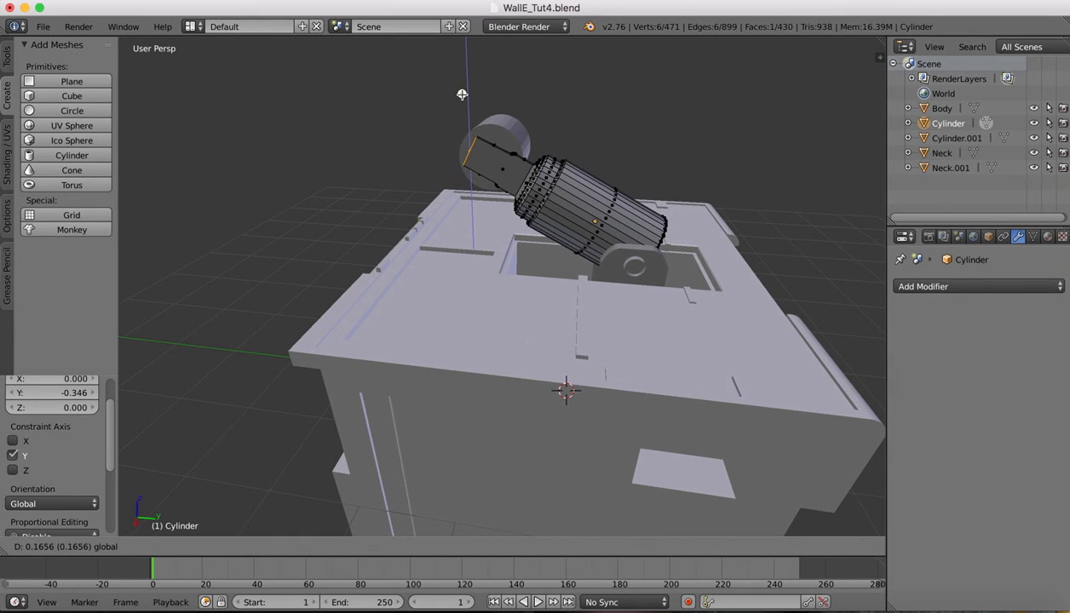
pyautogui.moveTo(462, 95); pyautogui.dragTo(462, 95)
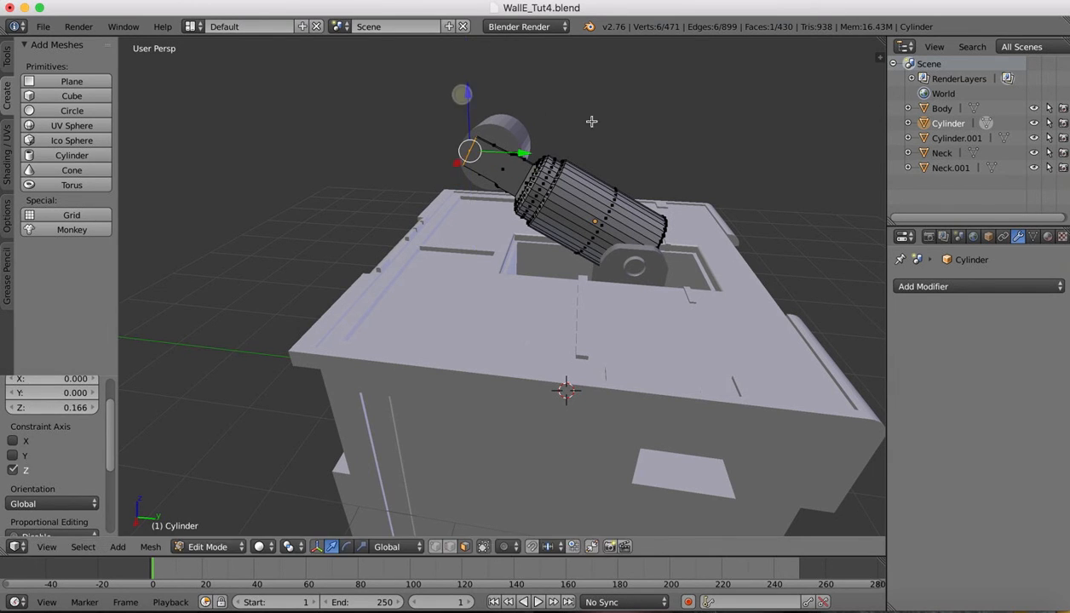
# Fine-tune the height of the neck's end vertices along Z in Right Ortho side view
pyautogui.moveTo(591, 122); pyautogui.dragTo(511, 175, button='middle')
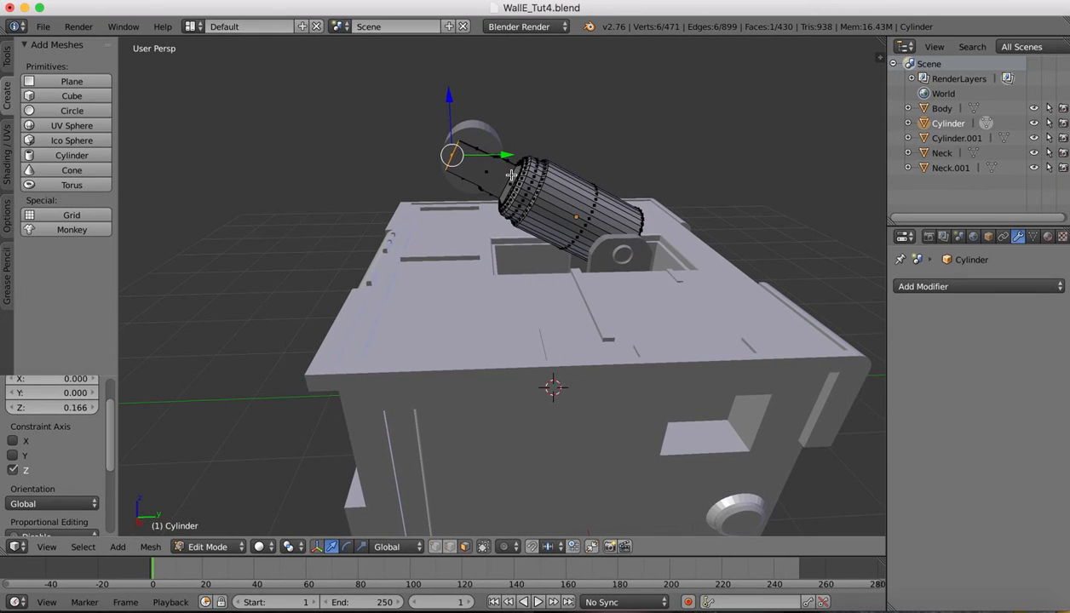
pyautogui.click(52, 548)
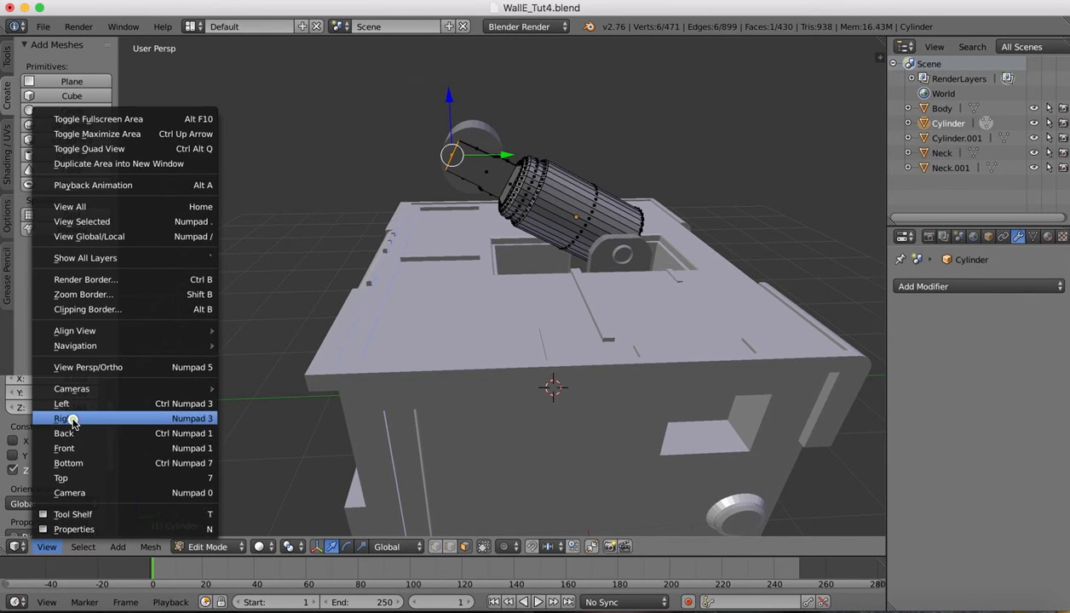
pyautogui.click(72, 421)
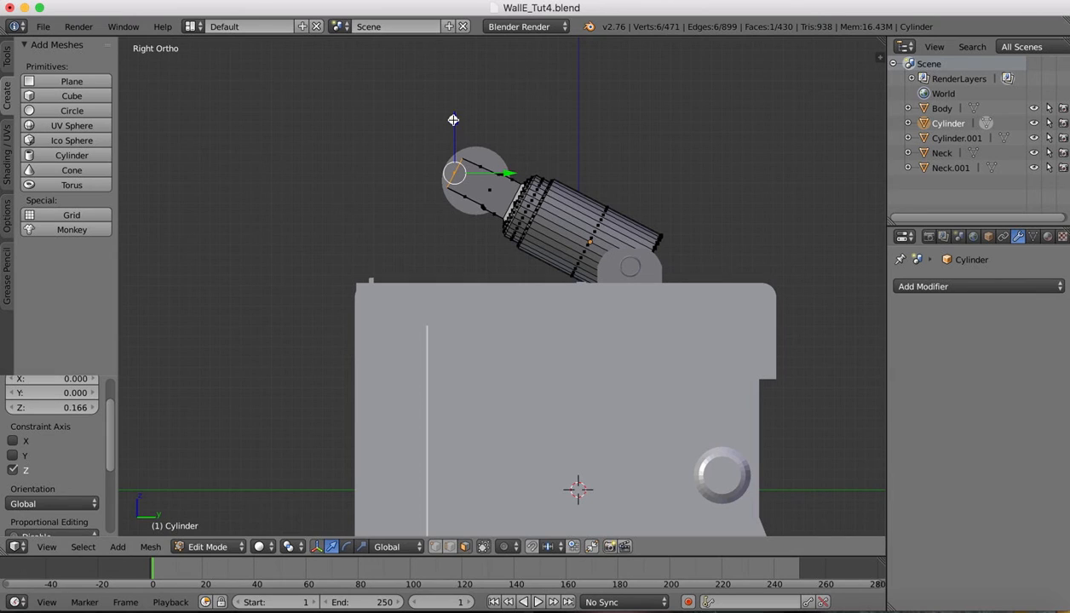
pyautogui.moveTo(454, 120); pyautogui.dragTo(454, 120)
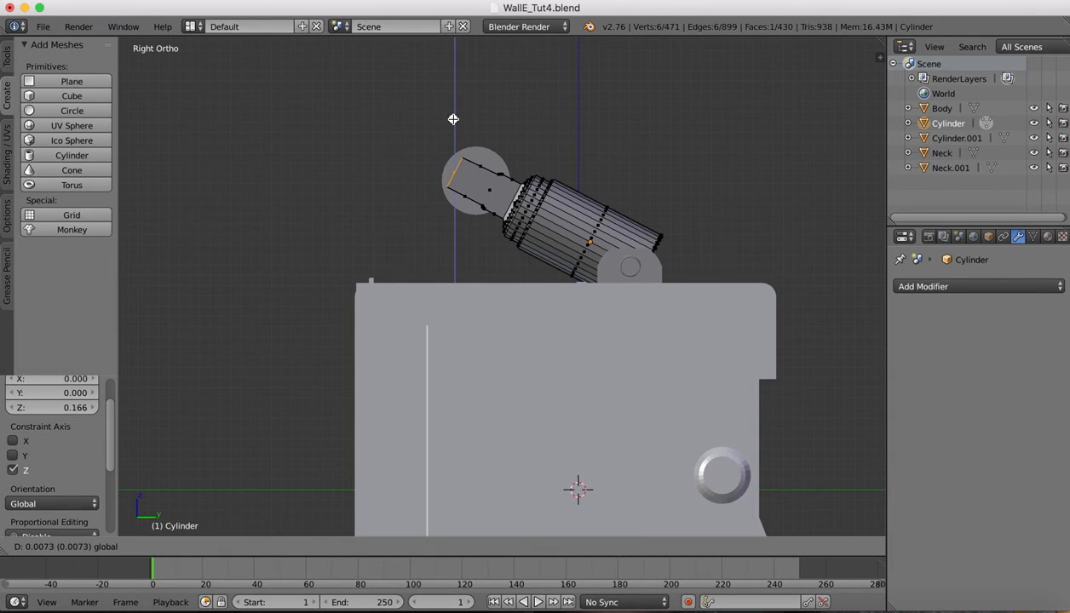
pyautogui.moveTo(453, 120); pyautogui.dragTo(453, 119)
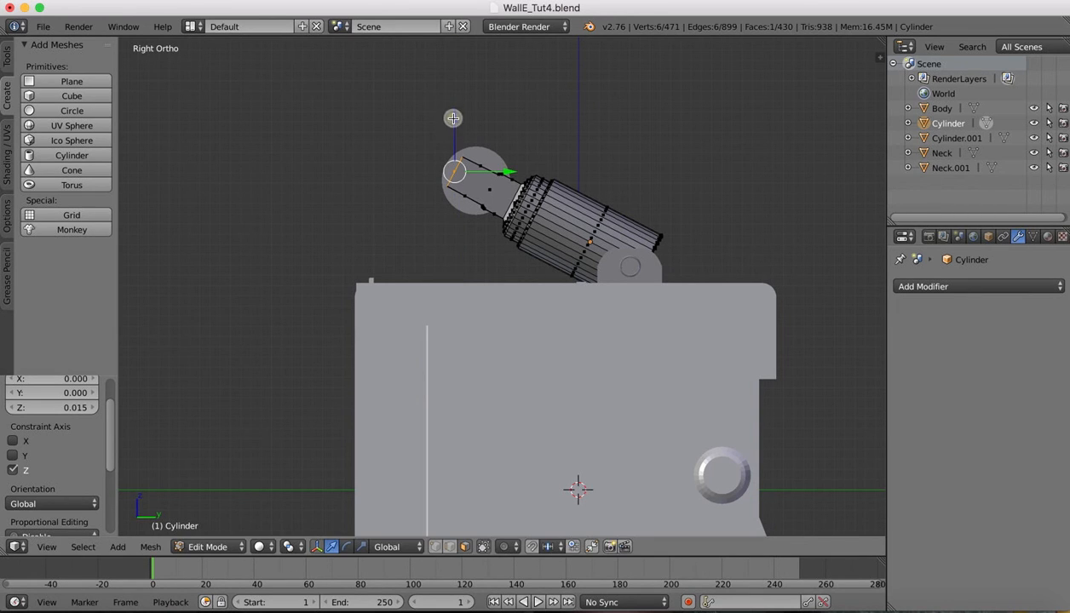
pyautogui.moveTo(657, 146); pyautogui.dragTo(657, 147, button='middle')
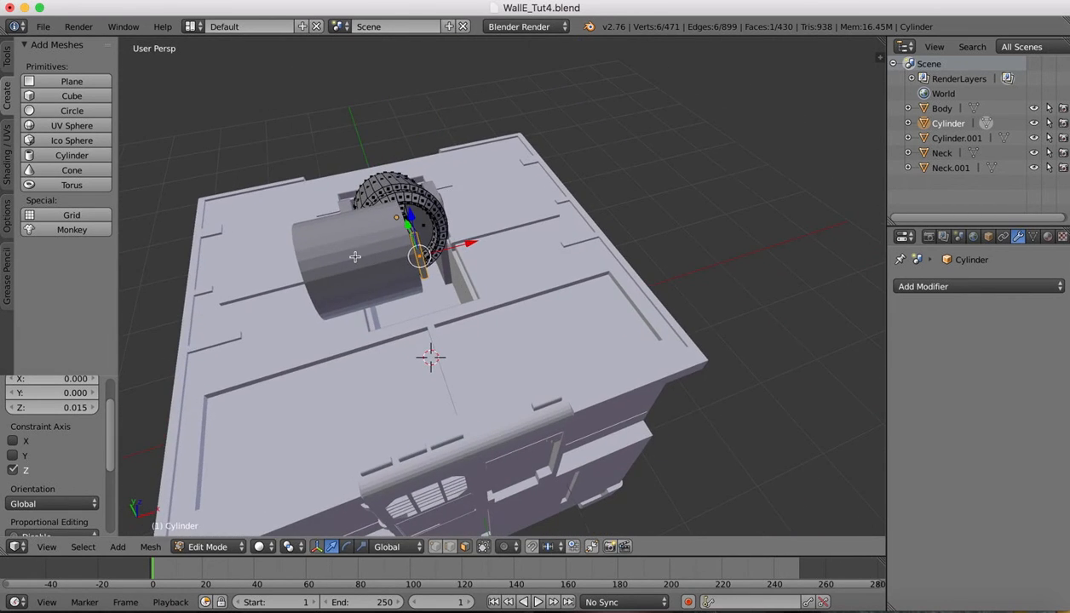
# Back in Object Mode, flatten Cylinder.001 along X to about 0.56 into a thin disc
pyautogui.click(178, 545)
pyautogui.click(204, 537)
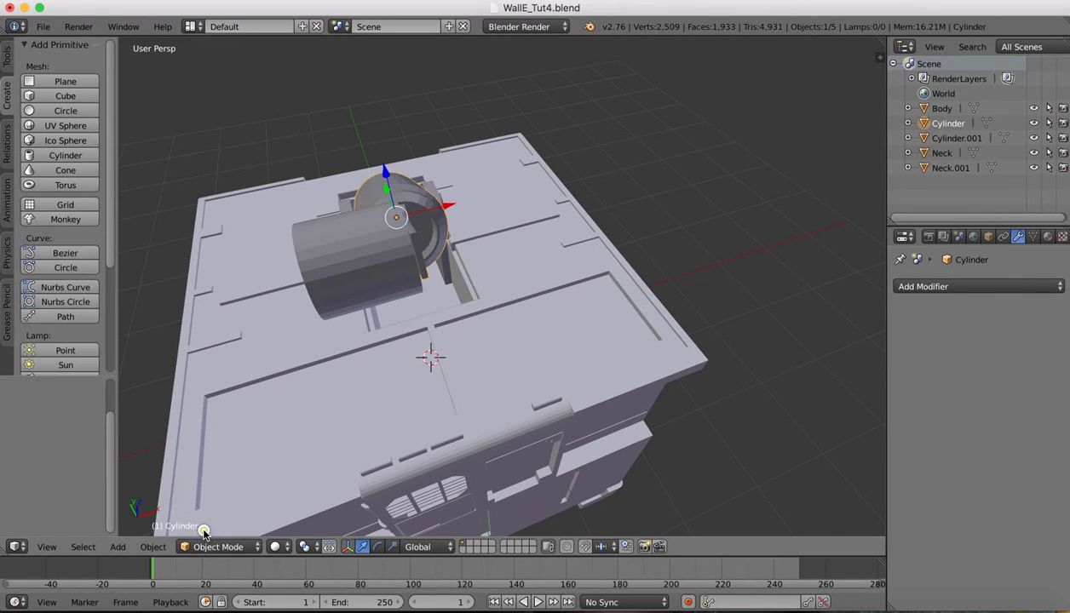
pyautogui.rightClick(308, 281)
pyautogui.press('s')
pyautogui.press('x')
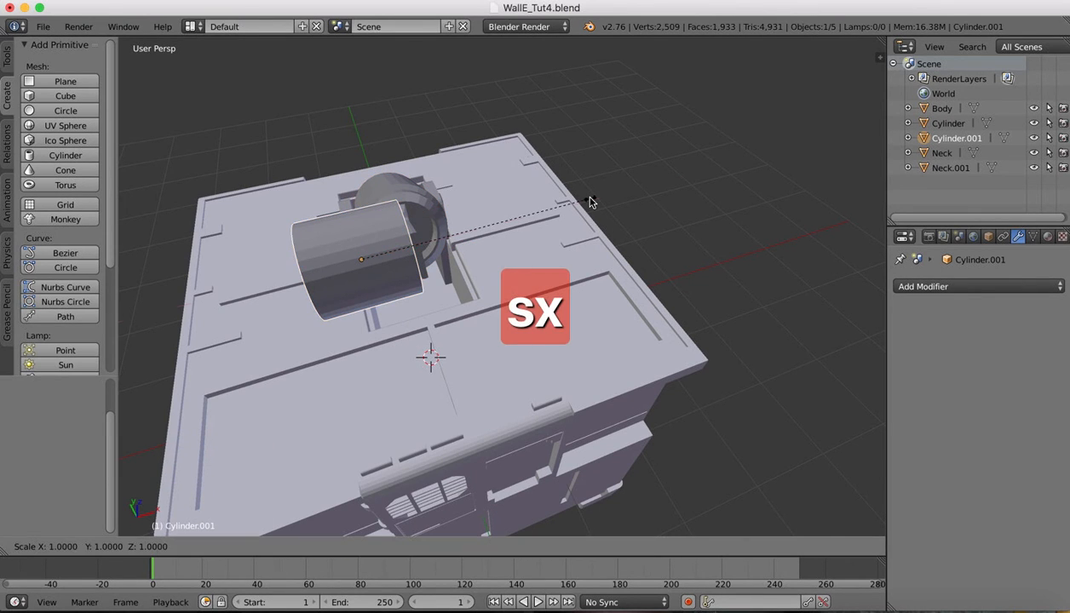
pyautogui.click(490, 232)
pyautogui.click(899, 606)
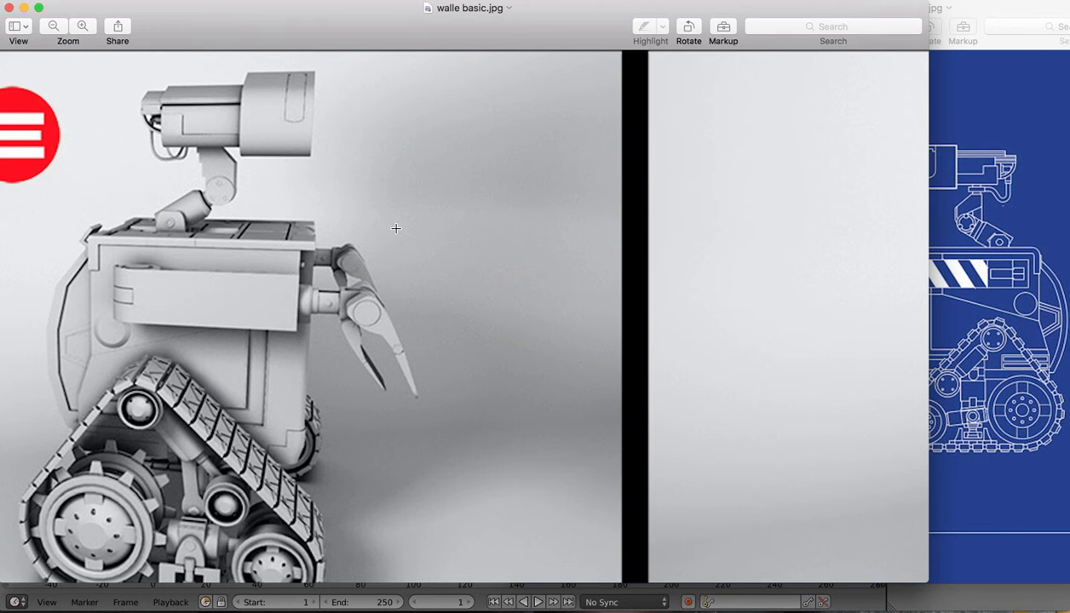
# Scroll walle basic.jpg to WALL-E's front view, then return to the Blender model
pyautogui.hscroll(10, 393, 231)
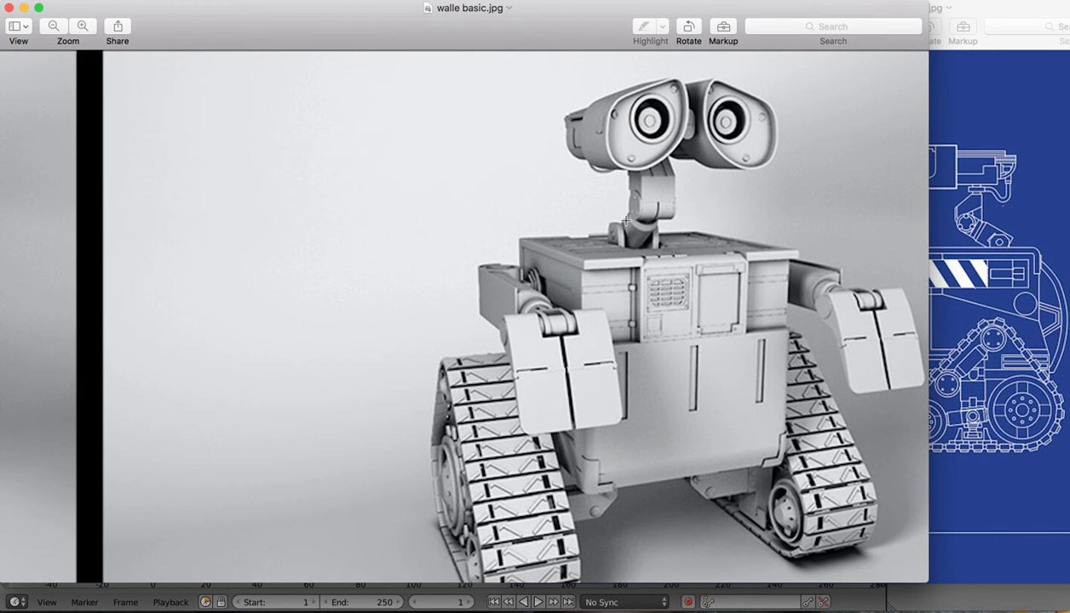
pyautogui.scroll(5, 622, 229)
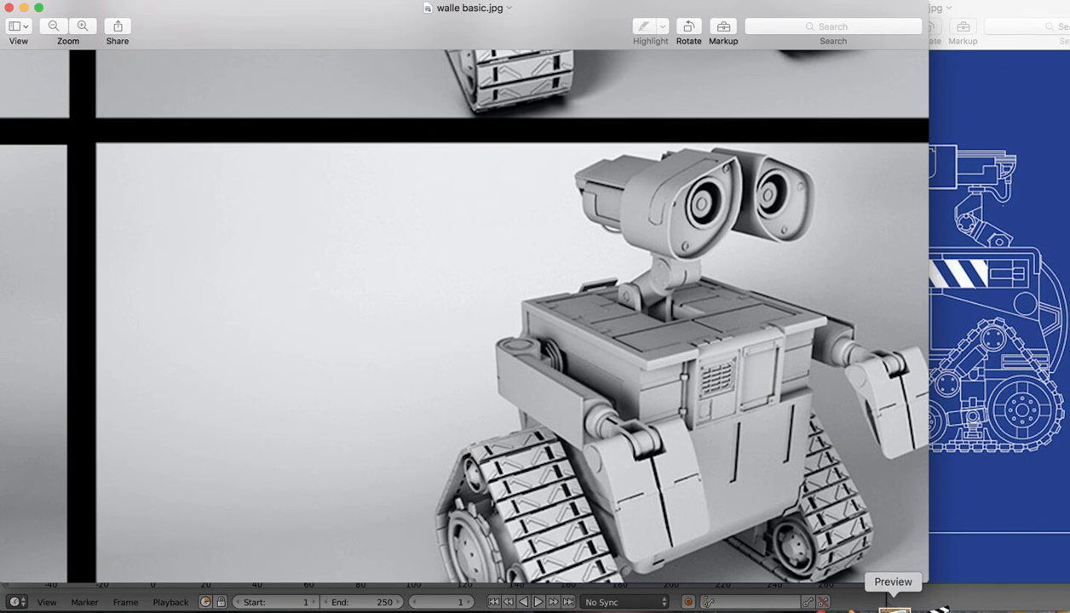
pyautogui.click(861, 605)
pyautogui.scroll(-10, 392, 195)
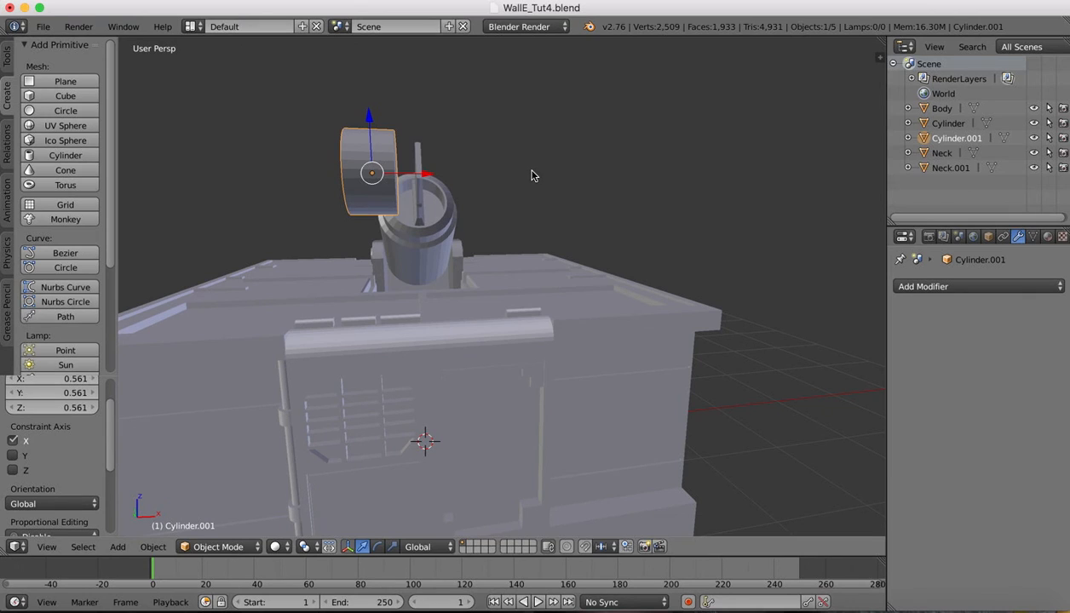
# Rescale Cylinder.001 along X and slide it along X onto the neck's upper end
pyautogui.press('s')
pyautogui.press('x')
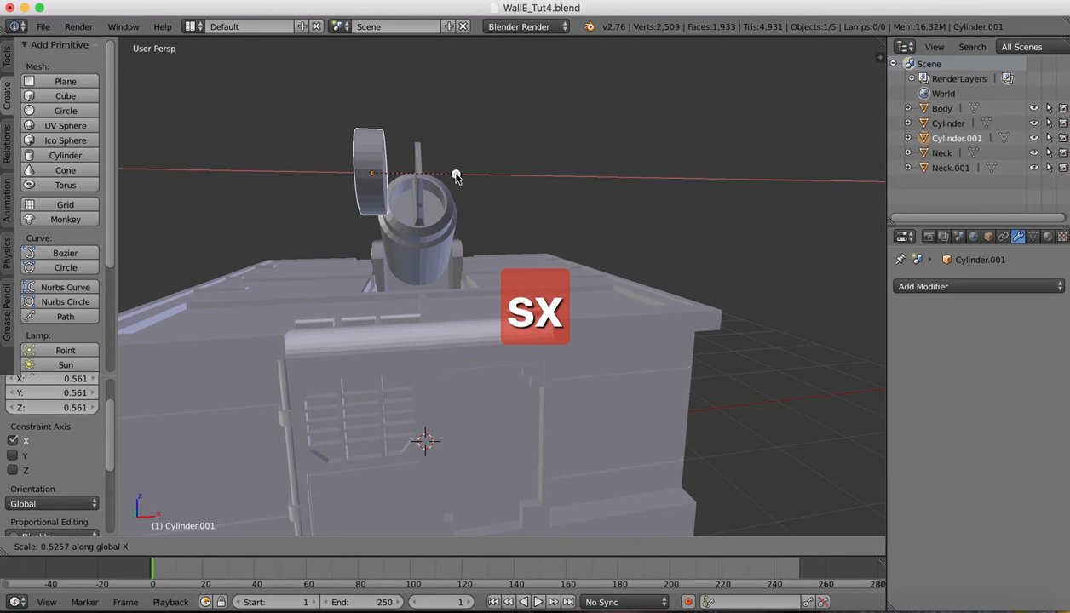
pyautogui.click(456, 177)
pyautogui.press('g')
pyautogui.press('x')
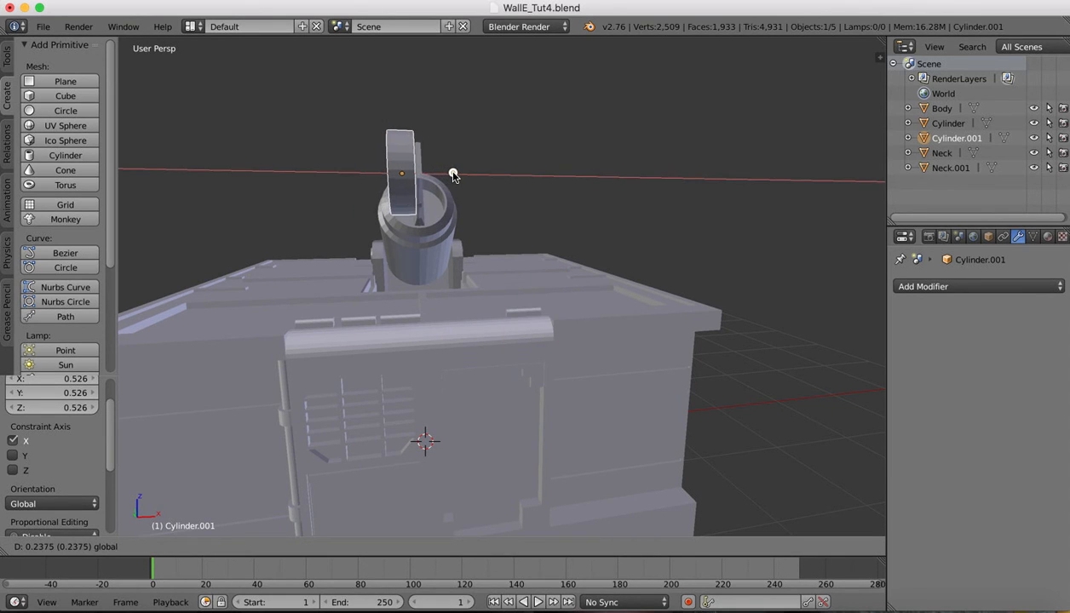
pyautogui.click(453, 176)
pyautogui.press('s')
pyautogui.press('x')
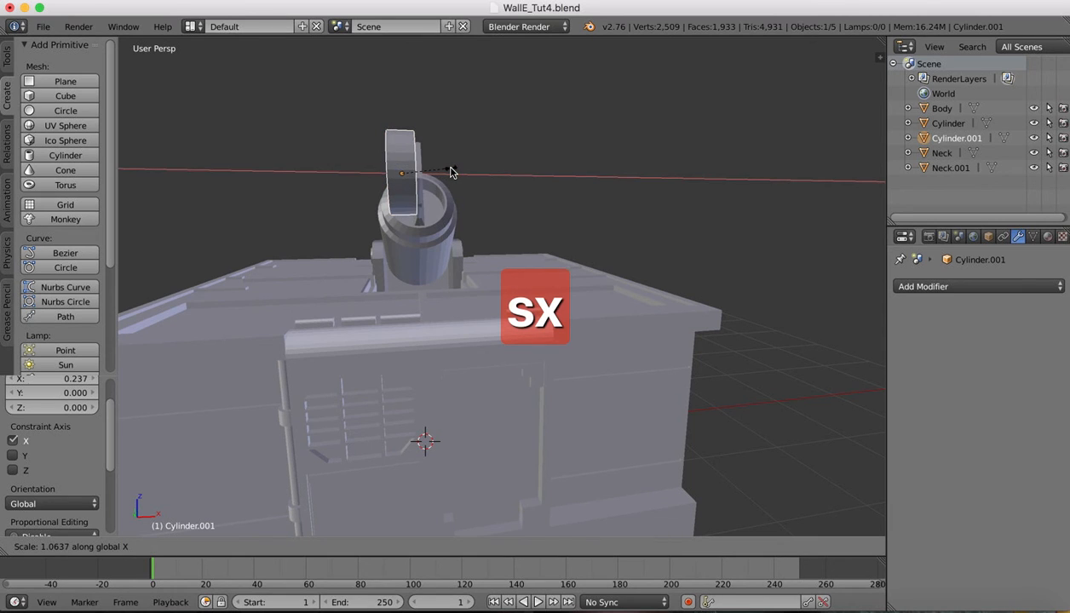
pyautogui.click(453, 174)
# Refine the disc with another X move and X rescale, then nudge it 0.005 along X
pyautogui.press('g')
pyautogui.press('x')
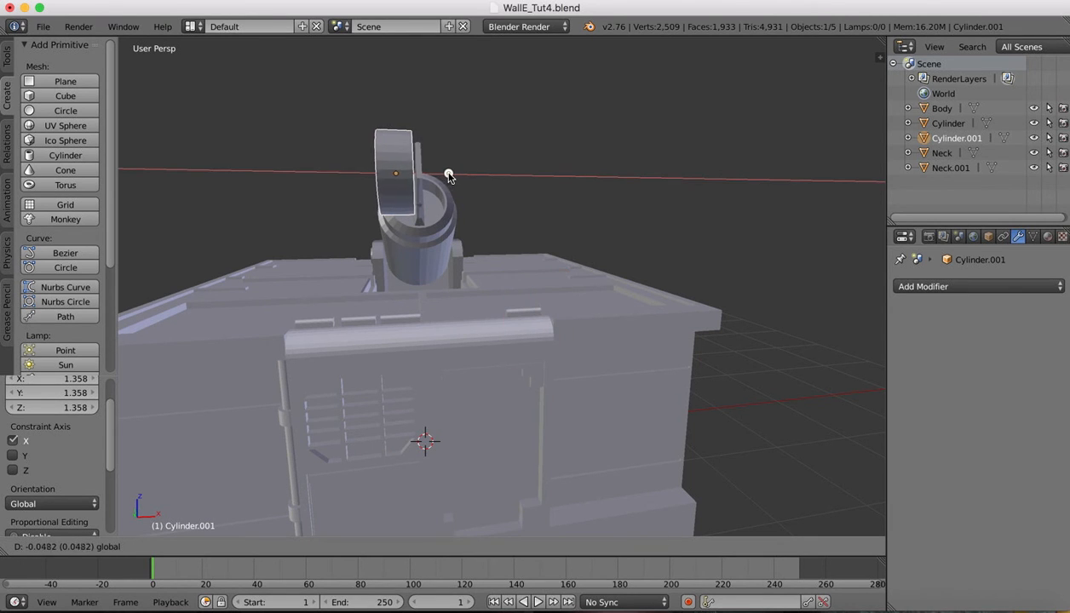
pyautogui.click(449, 175)
pyautogui.press('s')
pyautogui.press('x')
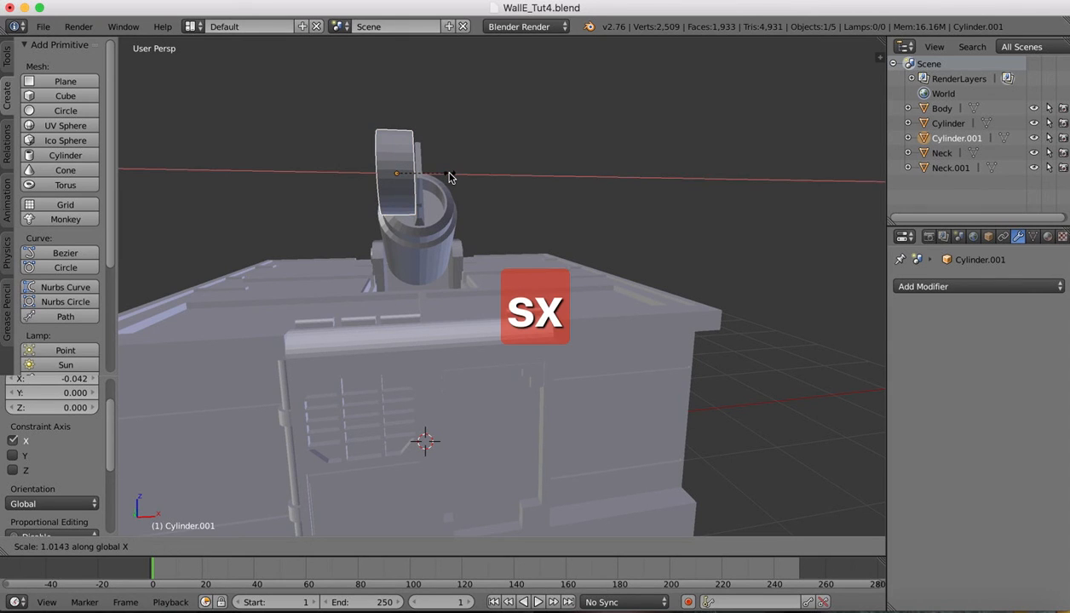
pyautogui.click(452, 175)
pyautogui.moveTo(453, 176); pyautogui.dragTo(454, 175)
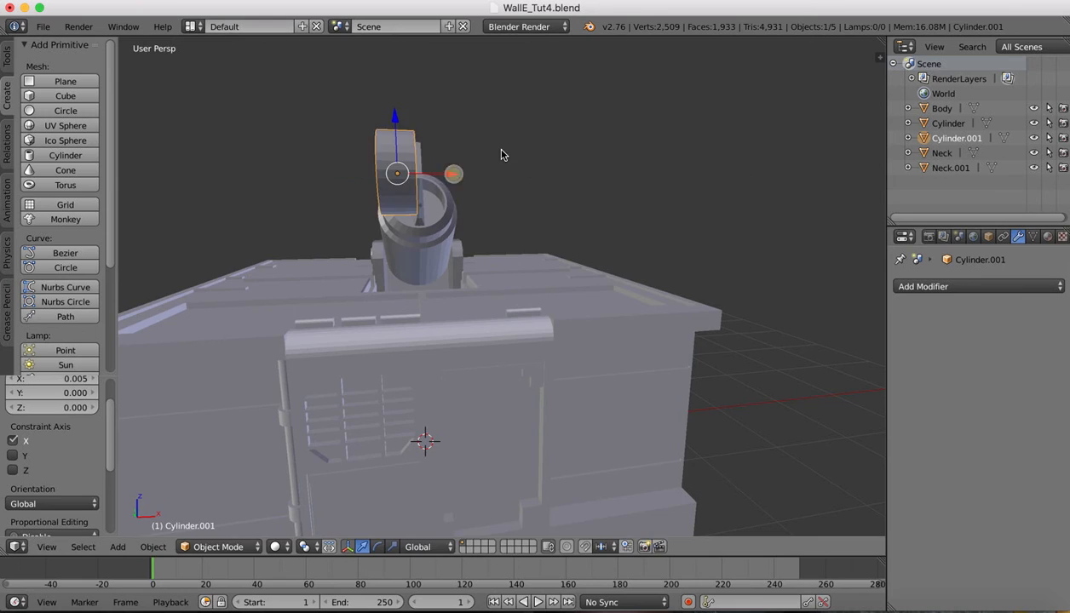
# Orbit around the disc to check its fit, then bring up the walle basic.jpg reference
pyautogui.scroll(10, 501, 154)
pyautogui.hscroll(5, 501, 154)
pyautogui.hscroll(-8, 500, 154)
pyautogui.hscroll(-10, 501, 154)
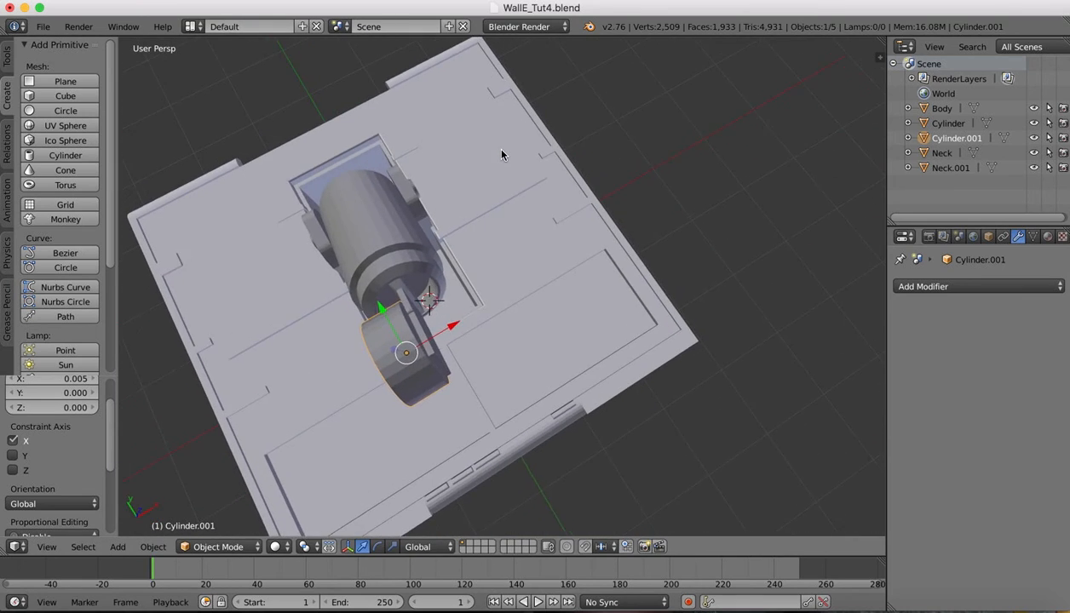
pyautogui.scroll(-10, 500, 154)
pyautogui.scroll(-3, 501, 154)
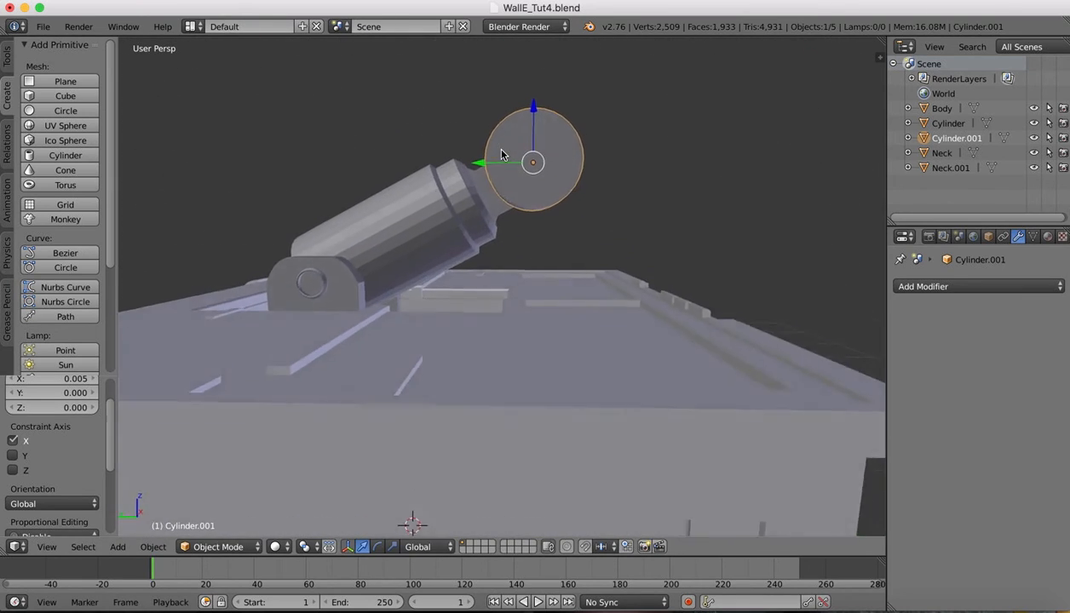
pyautogui.scroll(5, 500, 154)
pyautogui.hscroll(10, 501, 154)
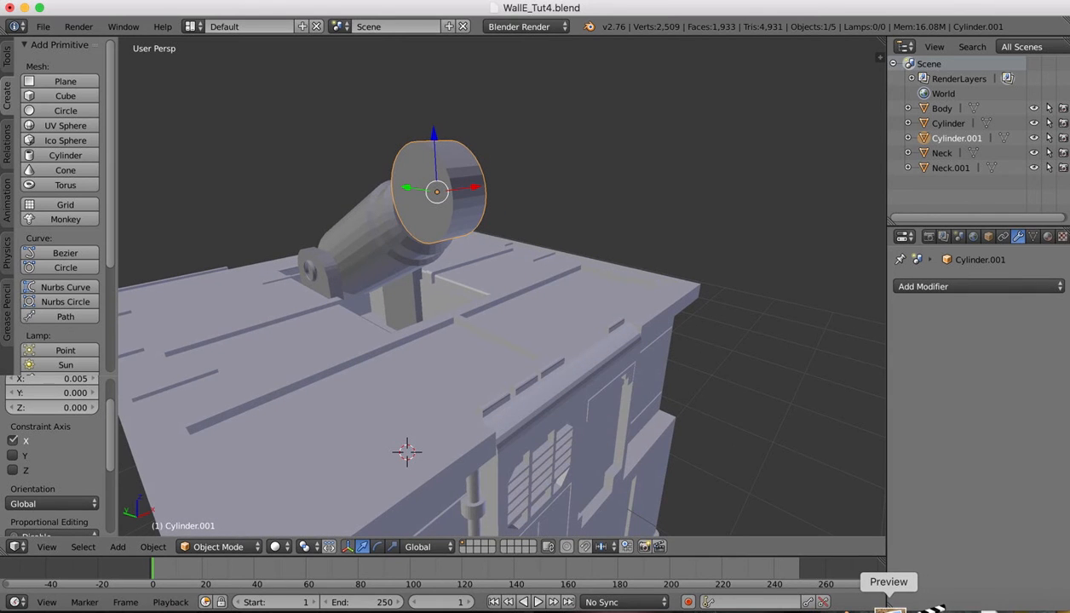
pyautogui.click(895, 609)
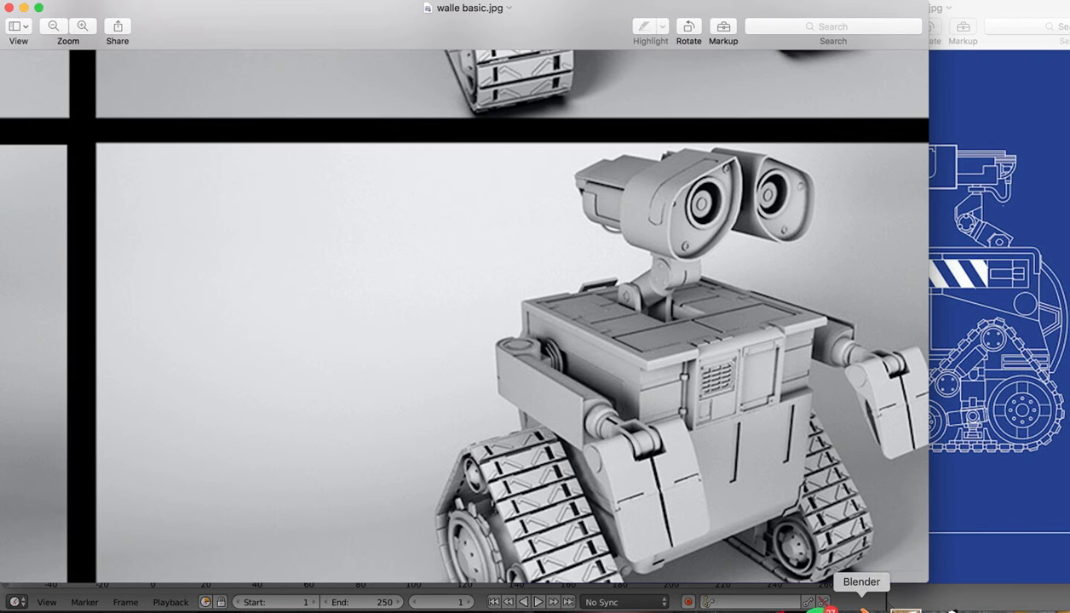
# After comparing the head joints on the reference, switch back to WallE_Tut4.blend in Blender
pyautogui.click(862, 610)
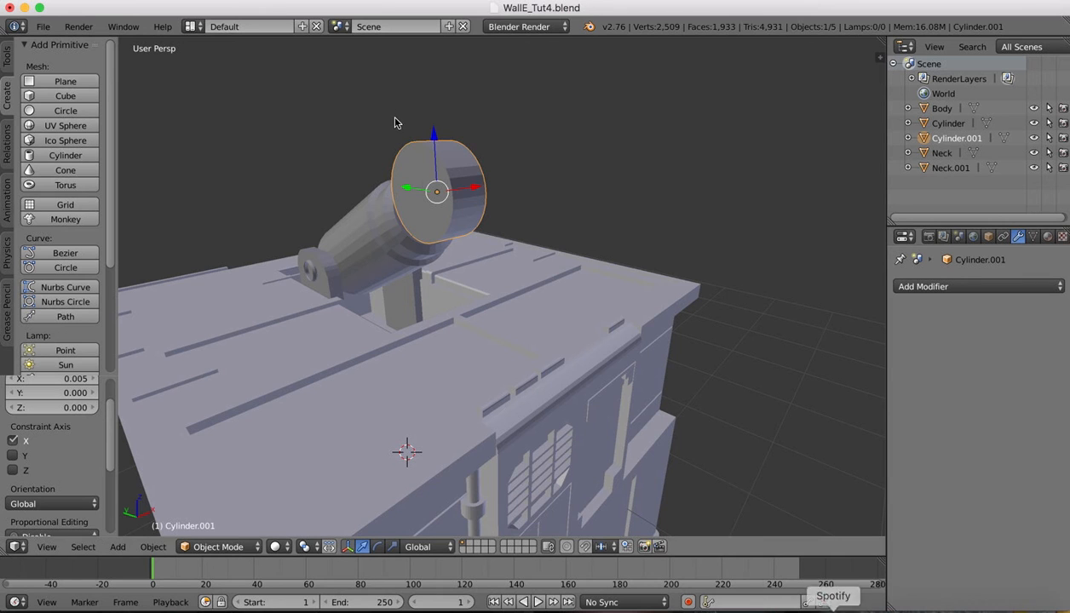
# In Edit Mode on Cylinder.001, select the disc's front rim edge loop
pyautogui.hscroll(-5, 432, 161)
pyautogui.hscroll(-5, 432, 162)
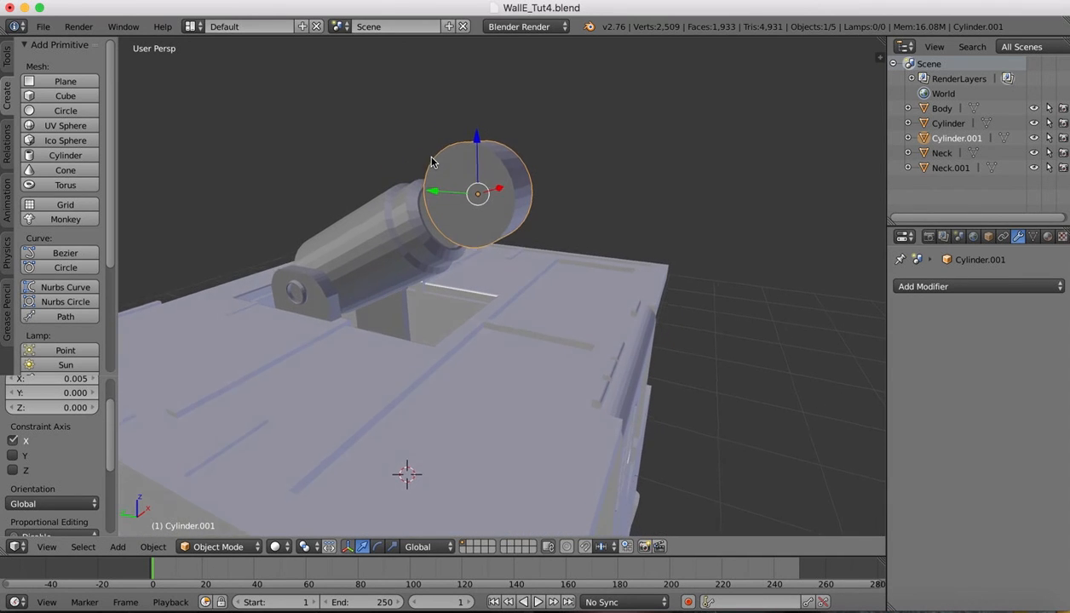
pyautogui.click(200, 550)
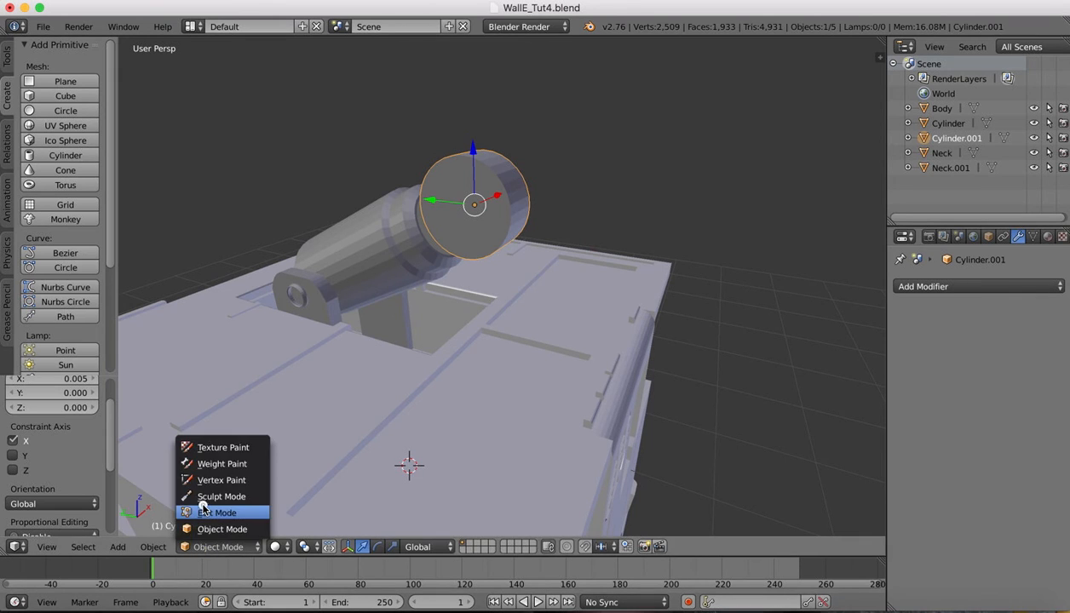
pyautogui.click(208, 512)
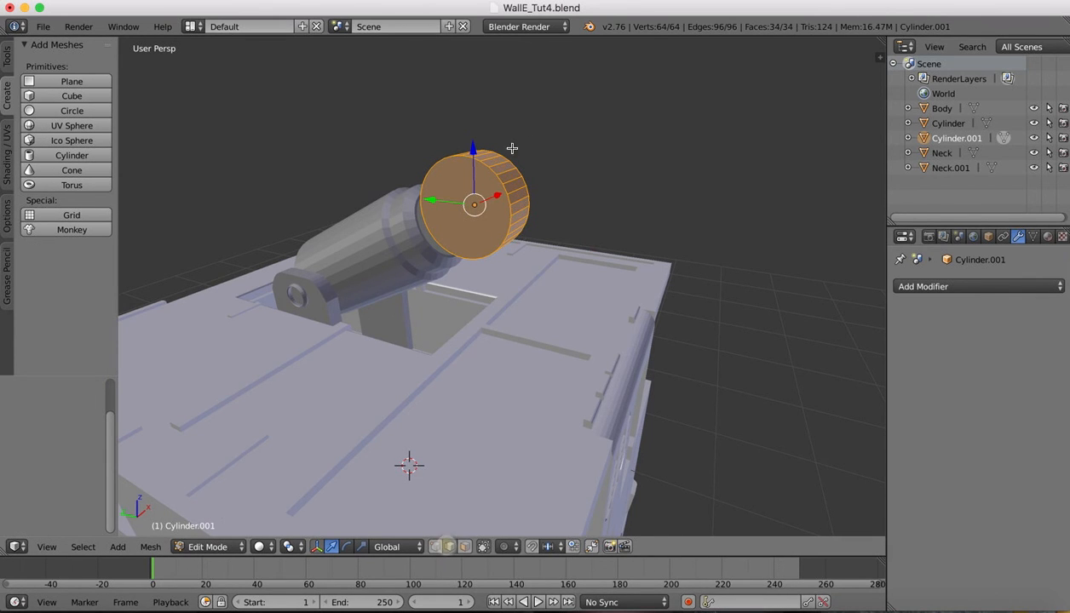
pyautogui.rightClick(493, 171)
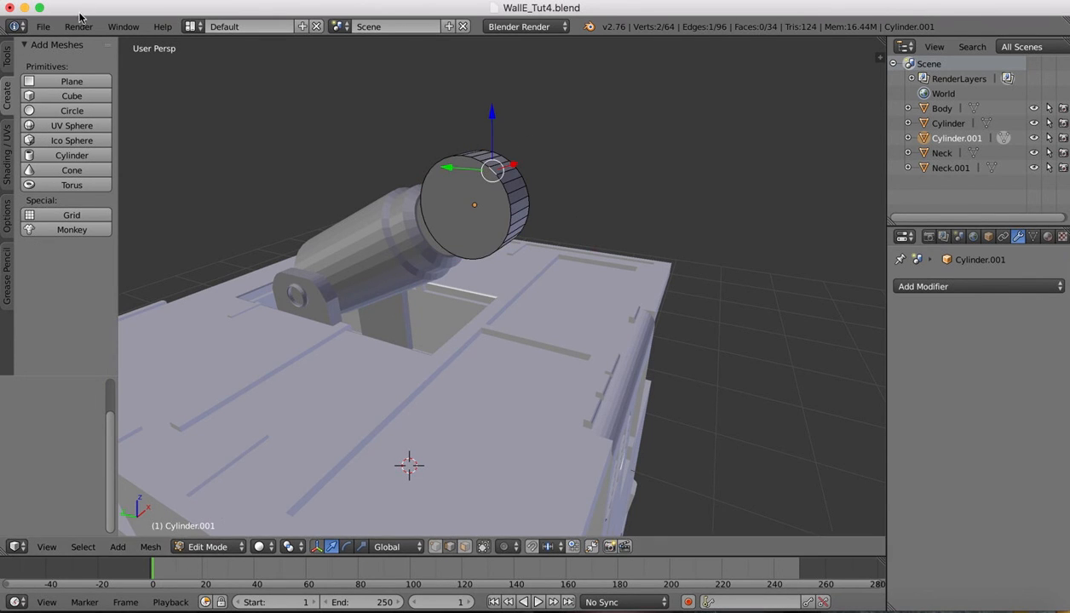
pyautogui.click(78, 547)
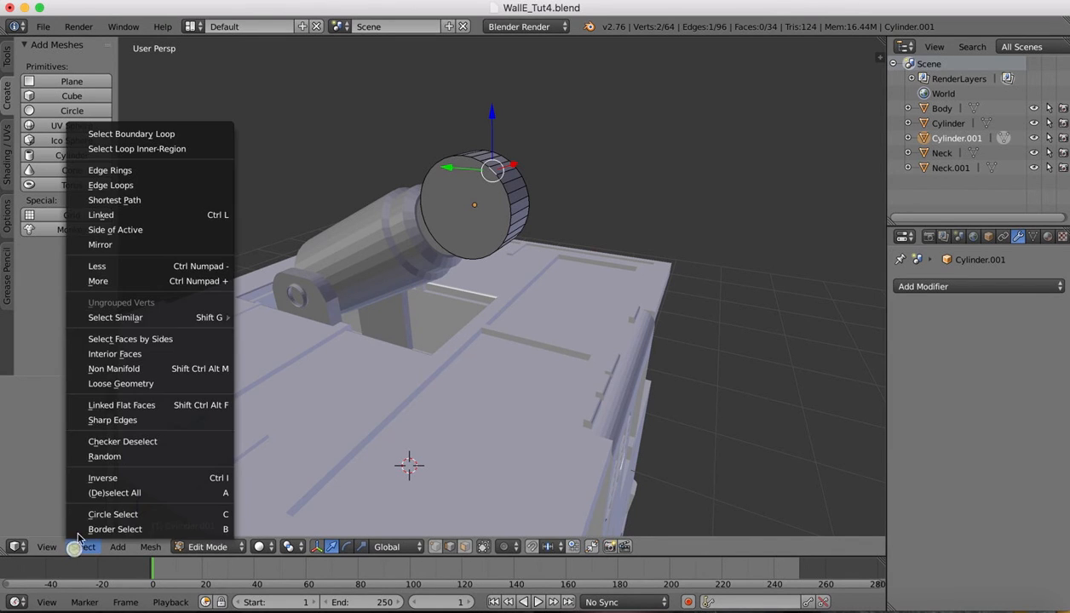
pyautogui.click(110, 187)
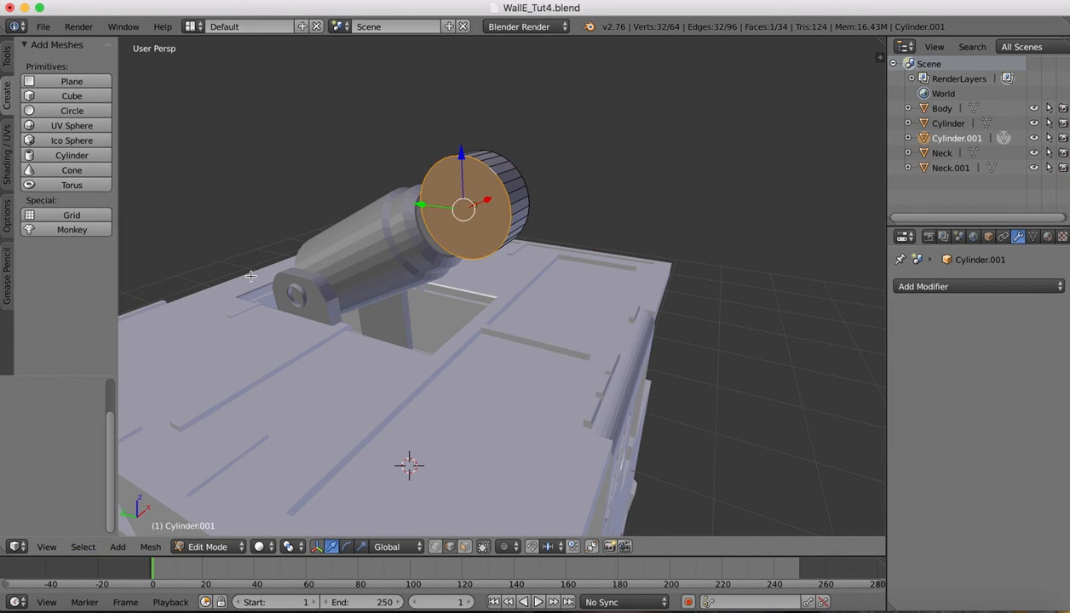
# Bevel the rim with amount 0.104 and 6 segments, then return to Object Mode
pyautogui.hotkey('ctrl', 'b')
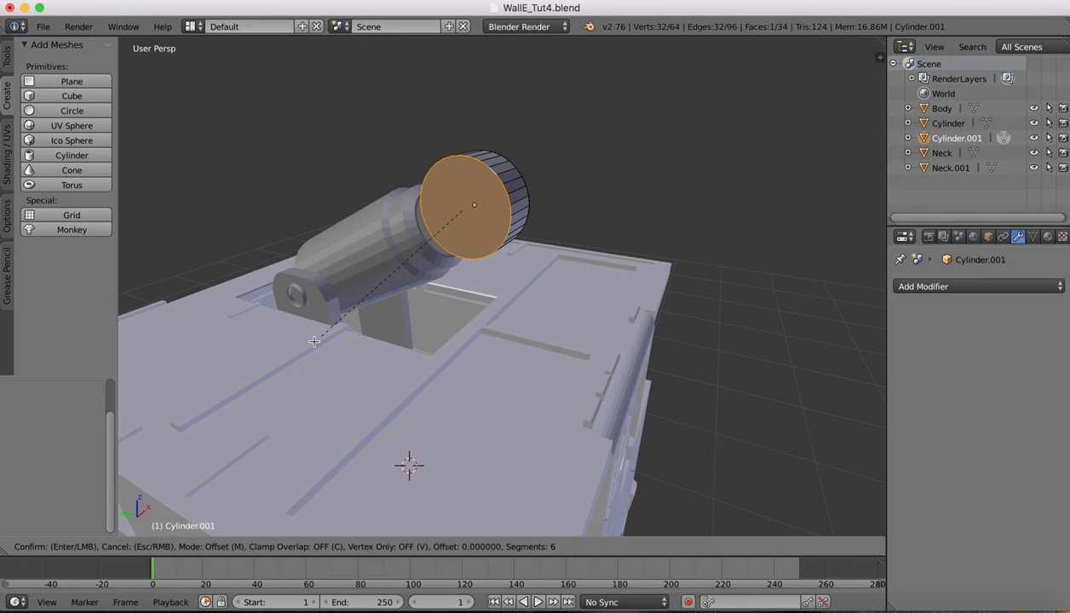
pyautogui.click(230, 213)
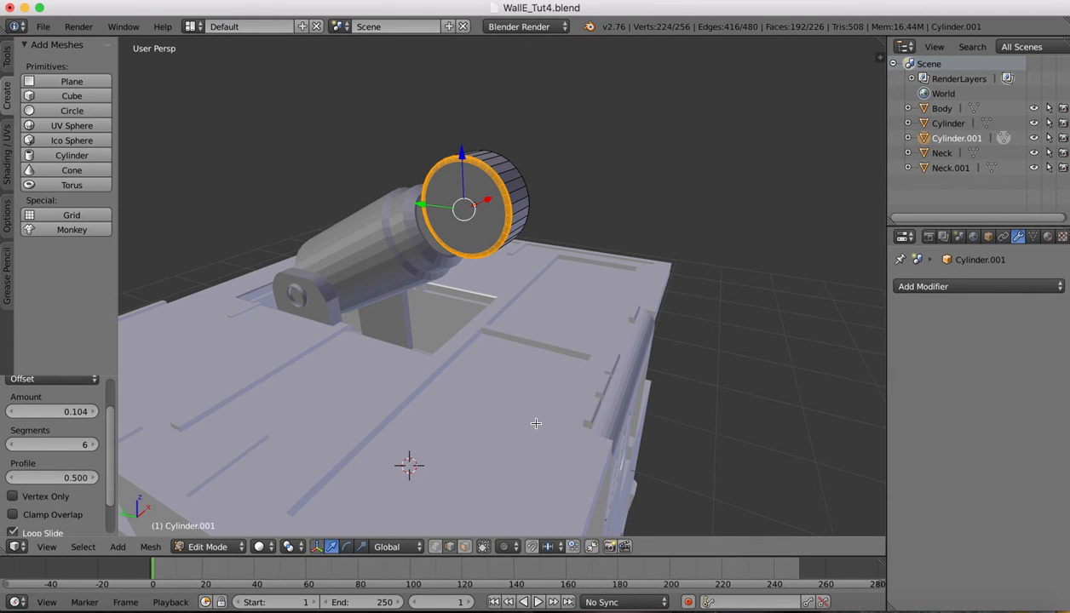
pyautogui.click(200, 547)
pyautogui.click(198, 529)
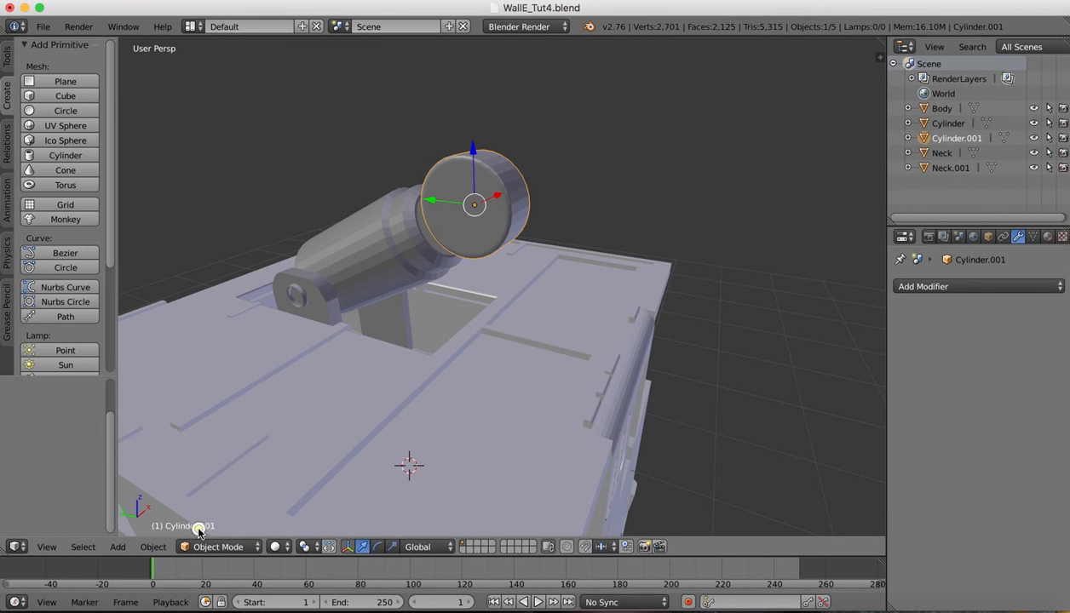
pyautogui.hscroll(10, 547, 116)
pyautogui.hscroll(-10, 547, 116)
pyautogui.hscroll(2, 547, 116)
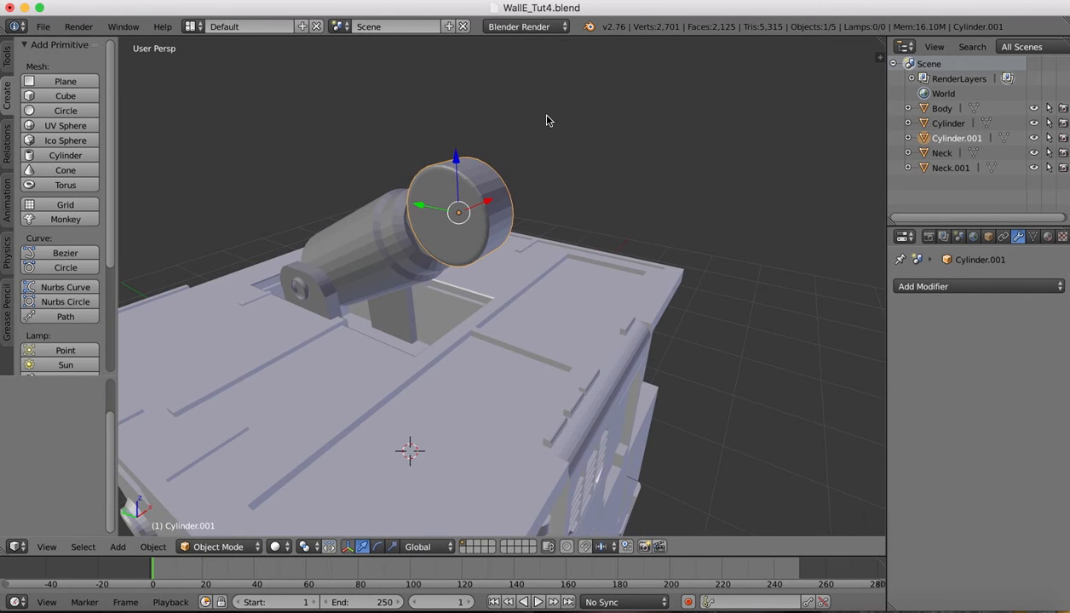
pyautogui.click(7, 57)
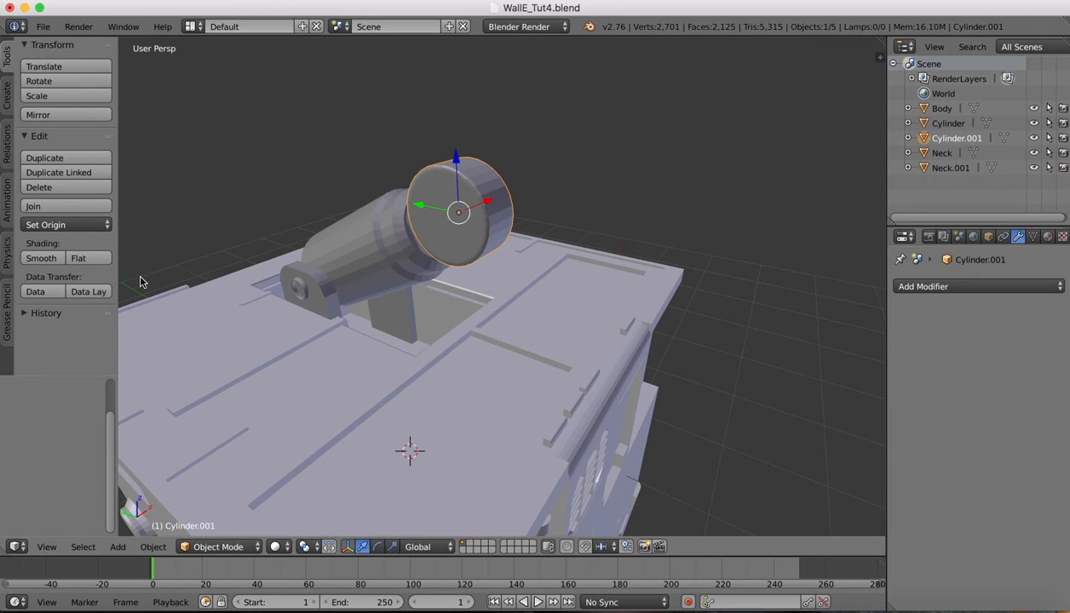
# Add a new cylinder, raise it along Z, and shrink it to stud size (0.080)
pyautogui.click(7, 94)
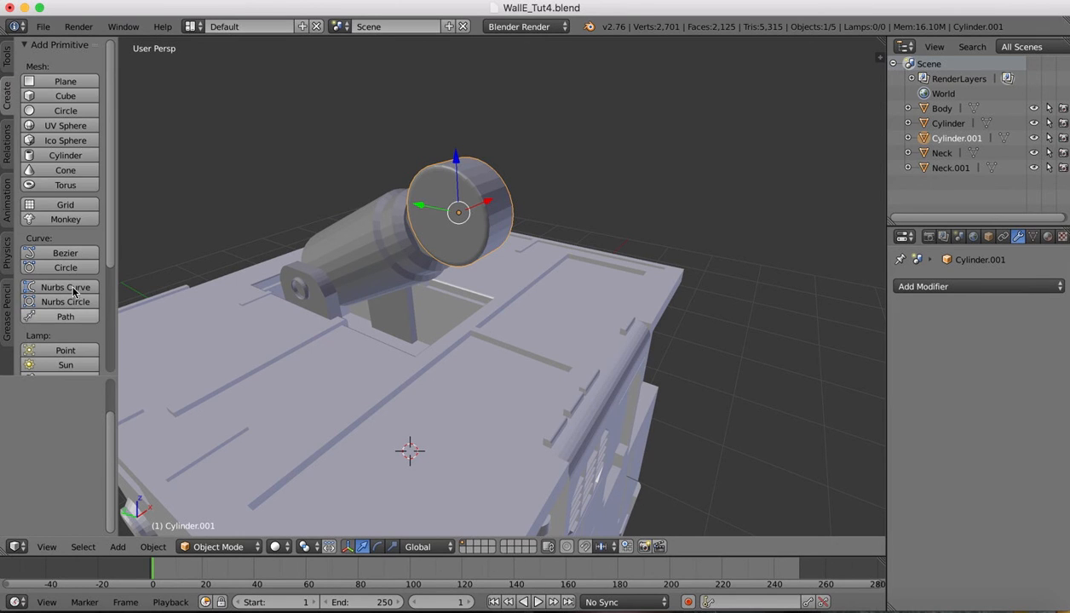
pyautogui.click(61, 156)
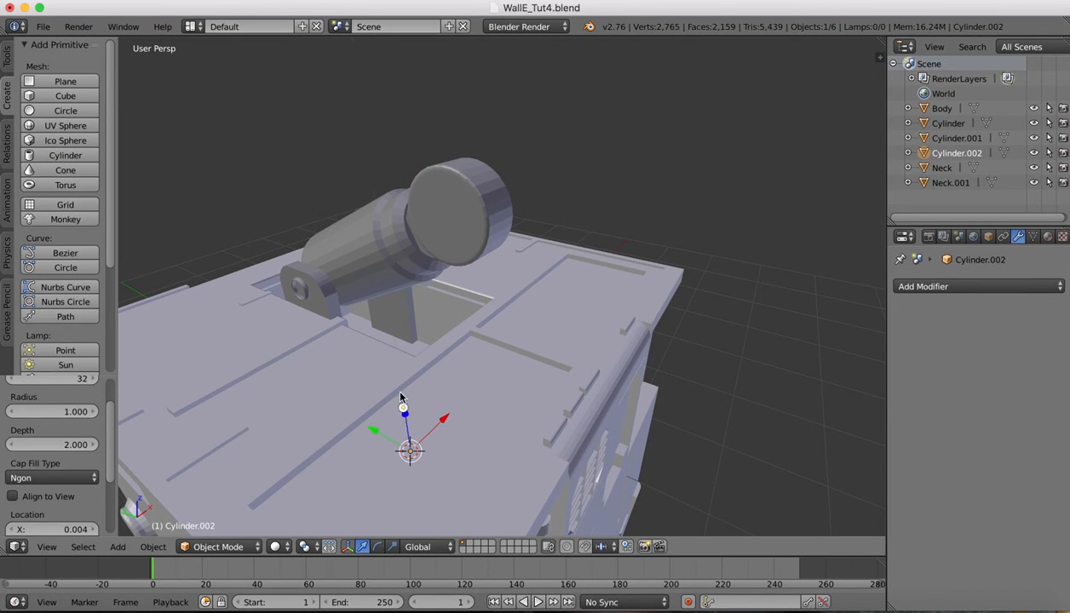
pyautogui.press('g')
pyautogui.press('z')
pyautogui.click(399, 163)
pyautogui.press('s')
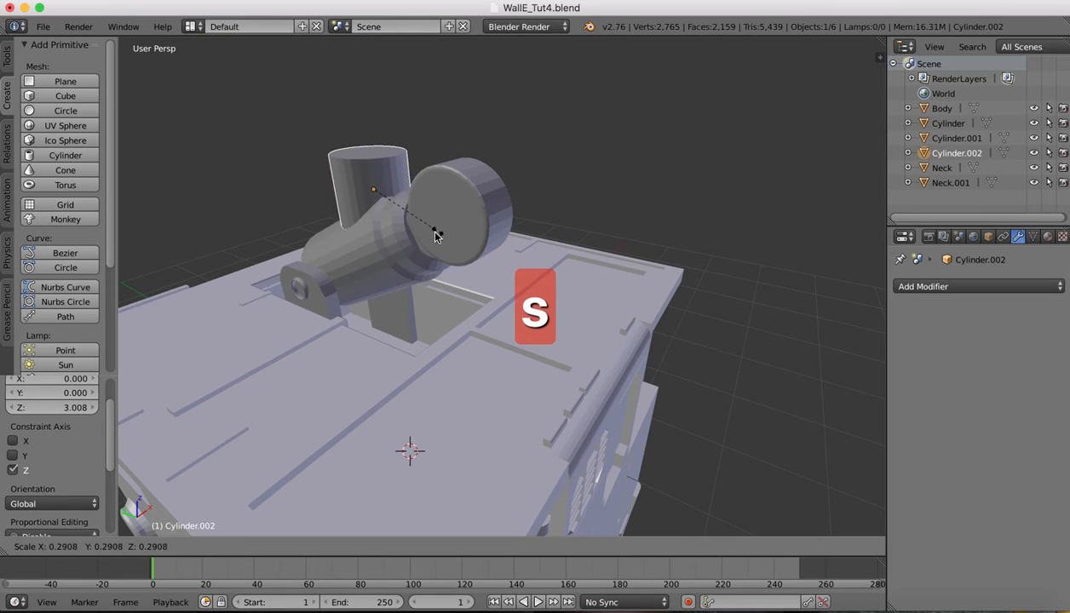
pyautogui.click(375, 202)
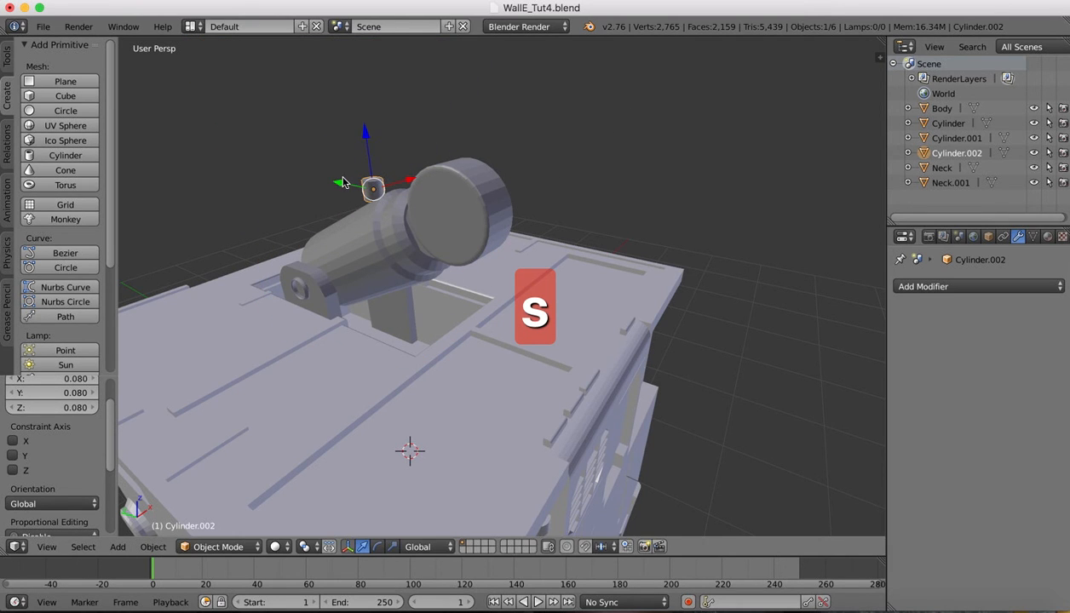
# Move the stud along Y and slide it along X to the disc's centre
pyautogui.press('g')
pyautogui.press('y')
pyautogui.click(426, 192)
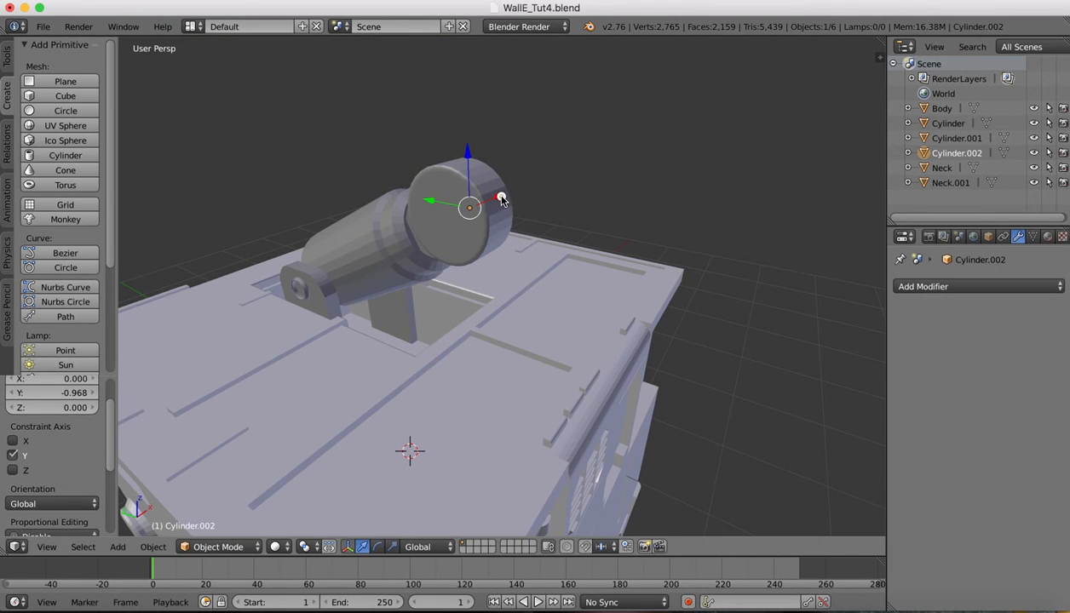
pyautogui.moveTo(501, 197); pyautogui.dragTo(469, 218)
pyautogui.hscroll(10, 470, 218)
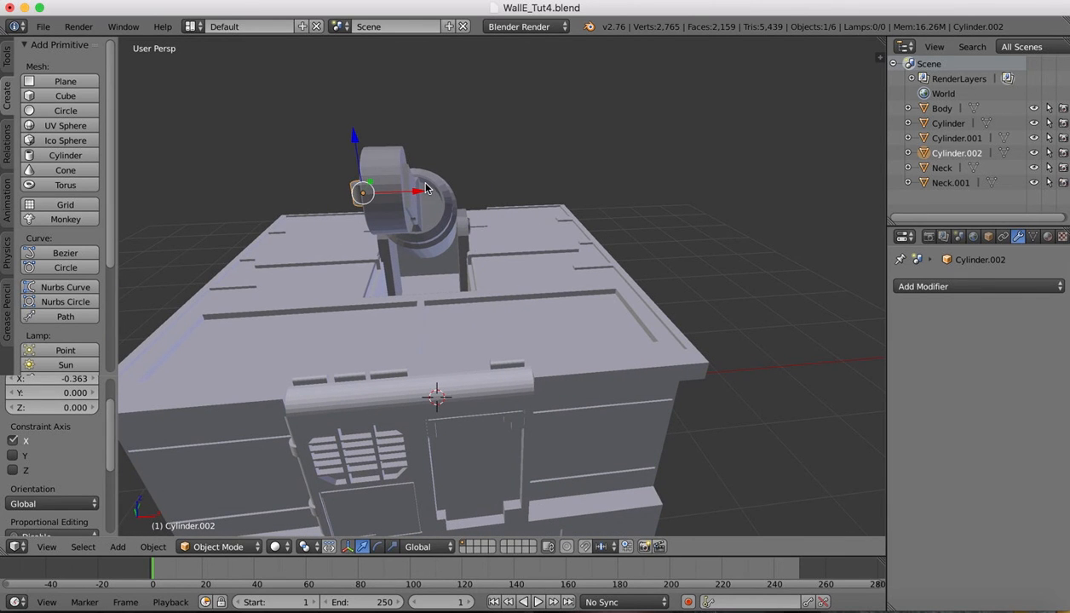
# Rotate the stud 90° about the Y axis so it faces out of the disc
pyautogui.press('r')
pyautogui.press('y')
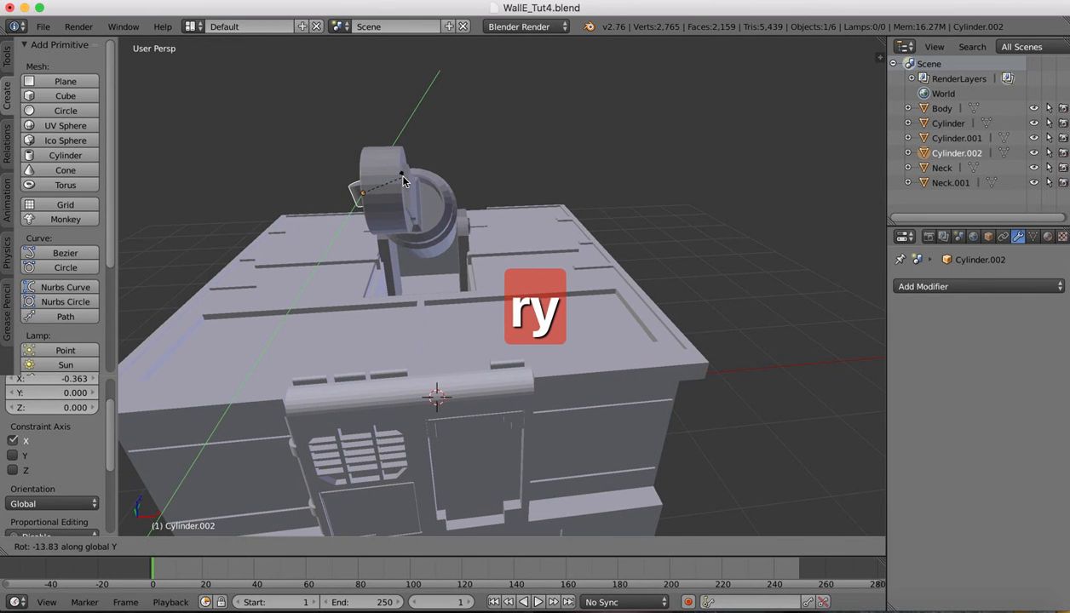
pyautogui.write('90')
pyautogui.press('Return')
pyautogui.hscroll(-10, 351, 173)
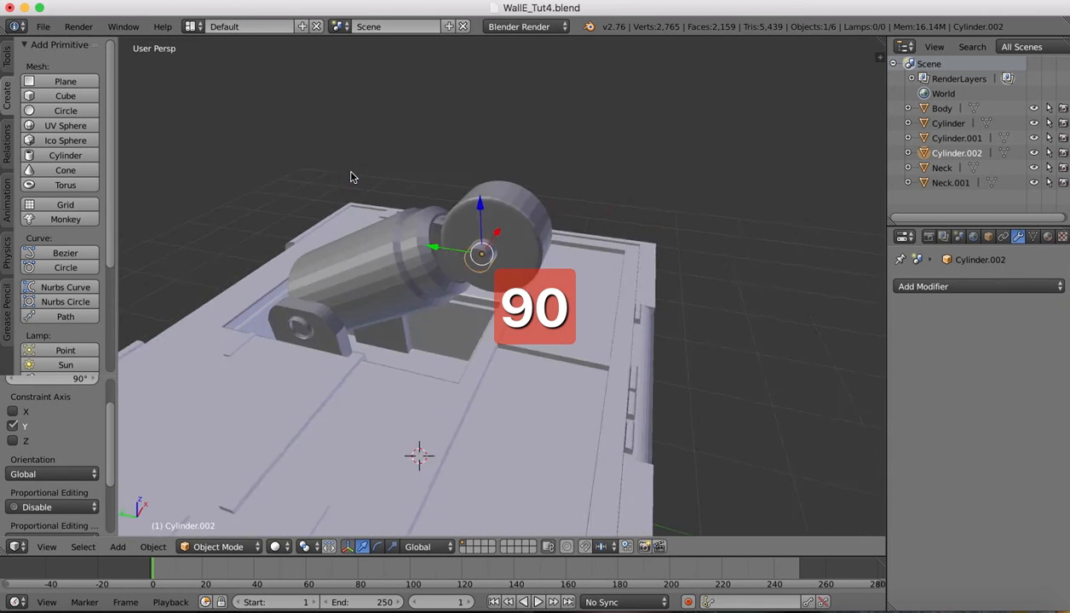
pyautogui.scroll(3, 536, 170)
pyautogui.scroll(3, 536, 174)
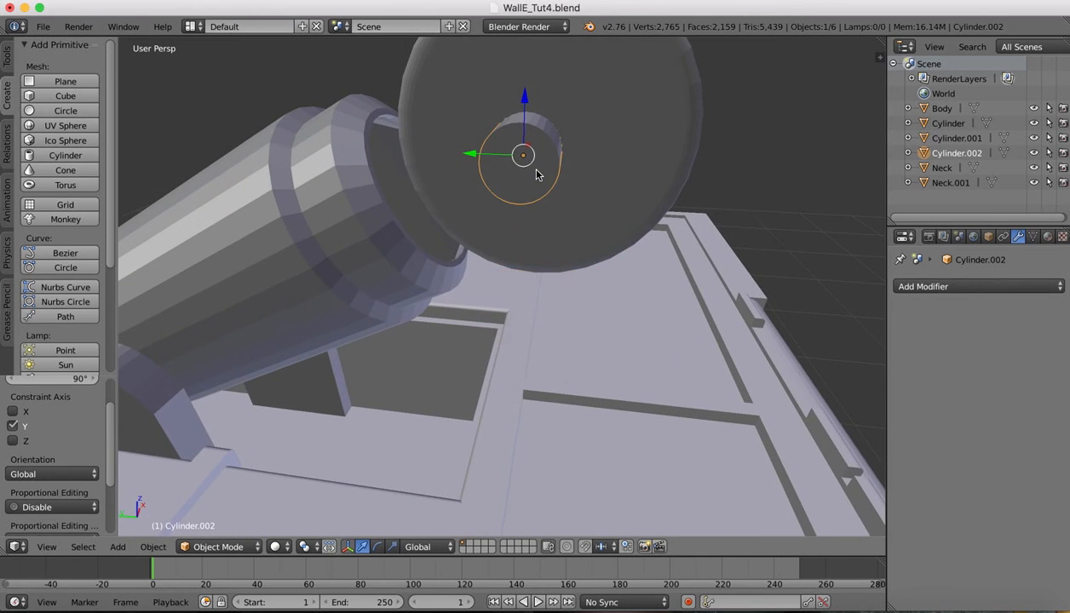
pyautogui.hscroll(8, 537, 173)
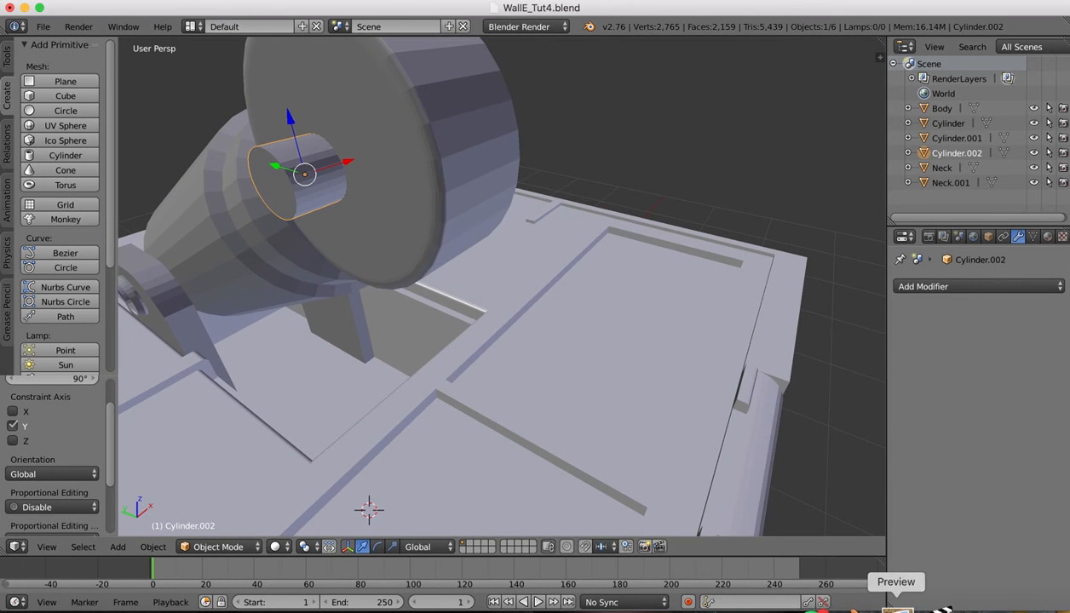
pyautogui.click(891, 607)
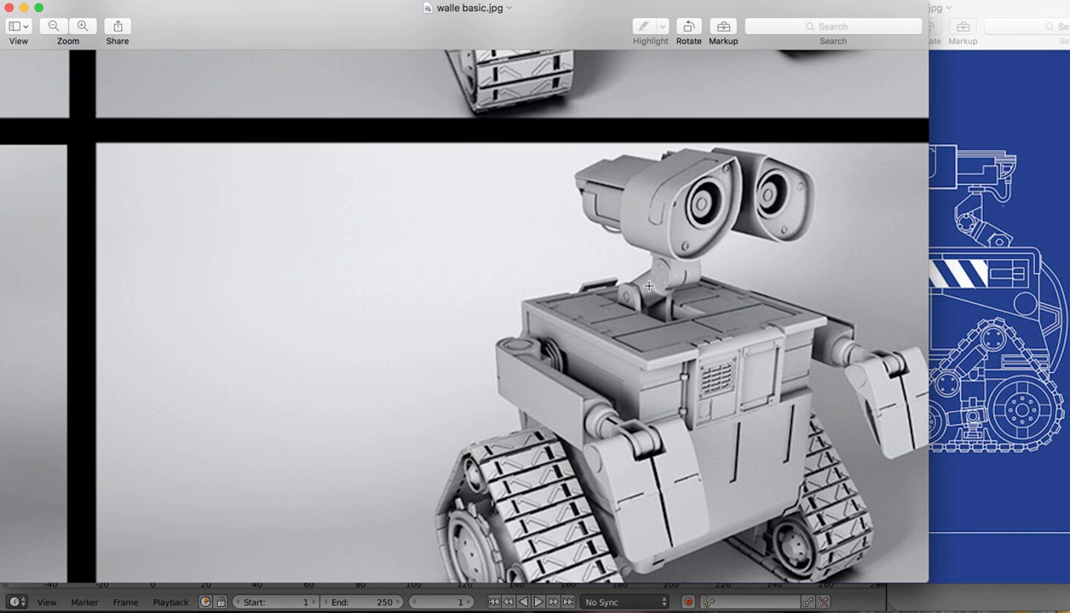
pyautogui.hscroll(-15, 388, 291)
pyautogui.scroll(10, 387, 291)
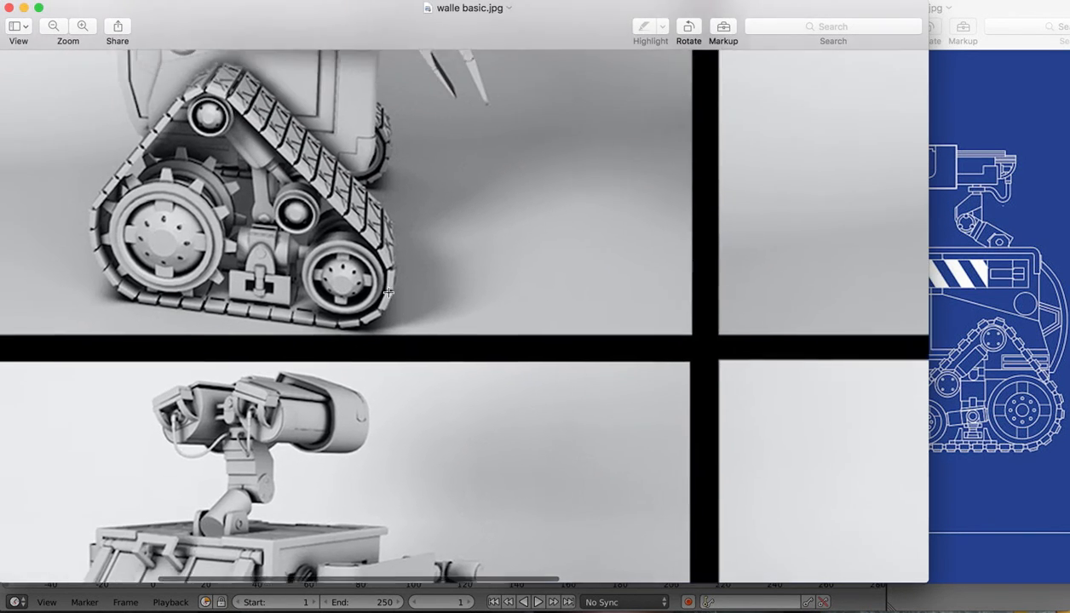
pyautogui.scroll(4, 387, 292)
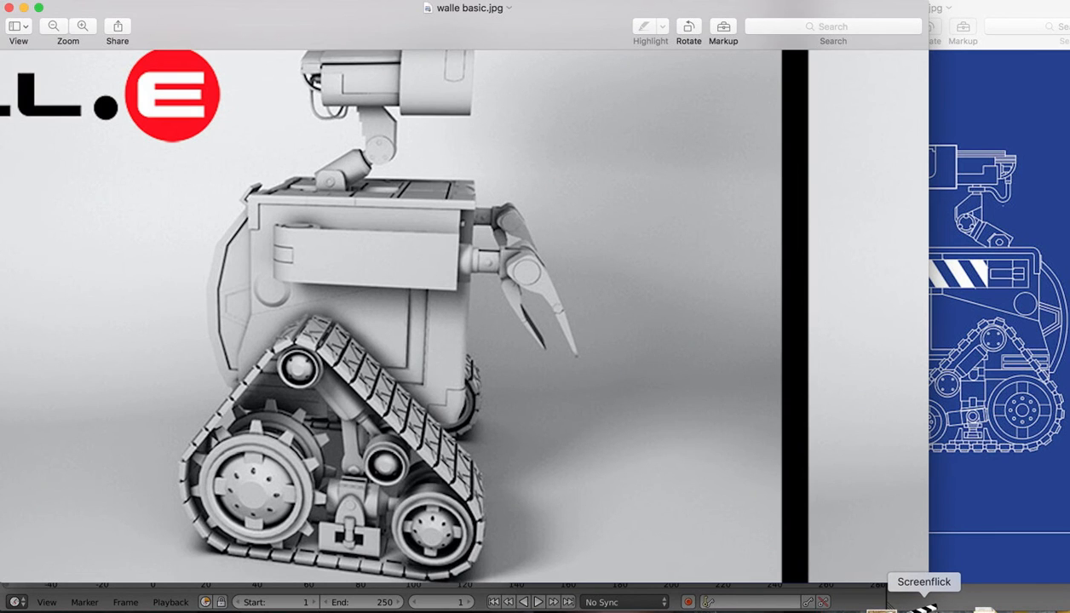
pyautogui.click(858, 607)
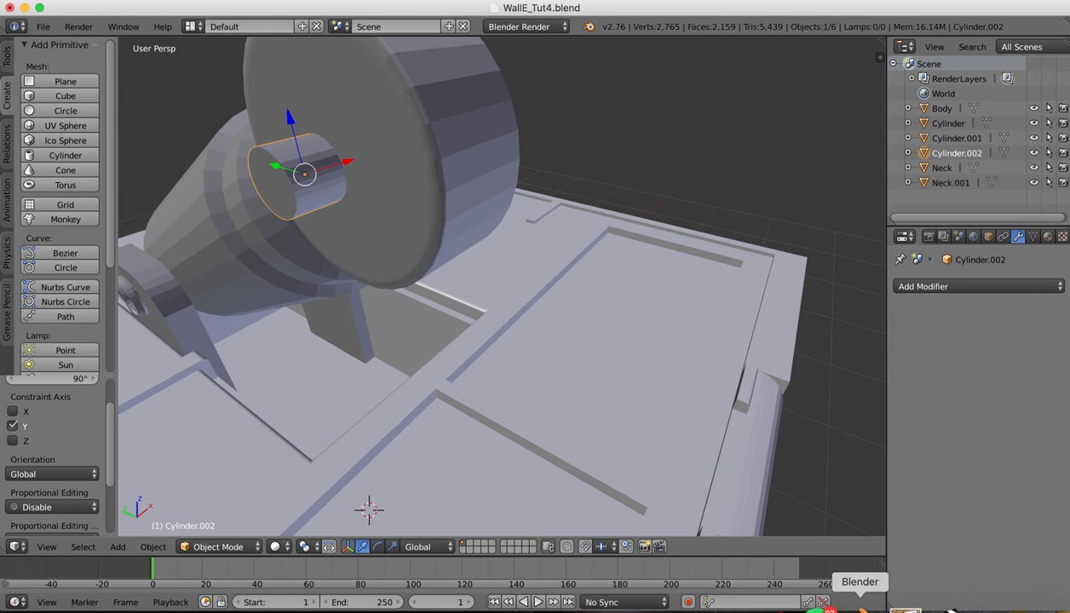
# In Left ortho view, raise the stud along Z, scale it to 0.643, and centre it along Y
pyautogui.click(46, 549)
pyautogui.click(46, 547)
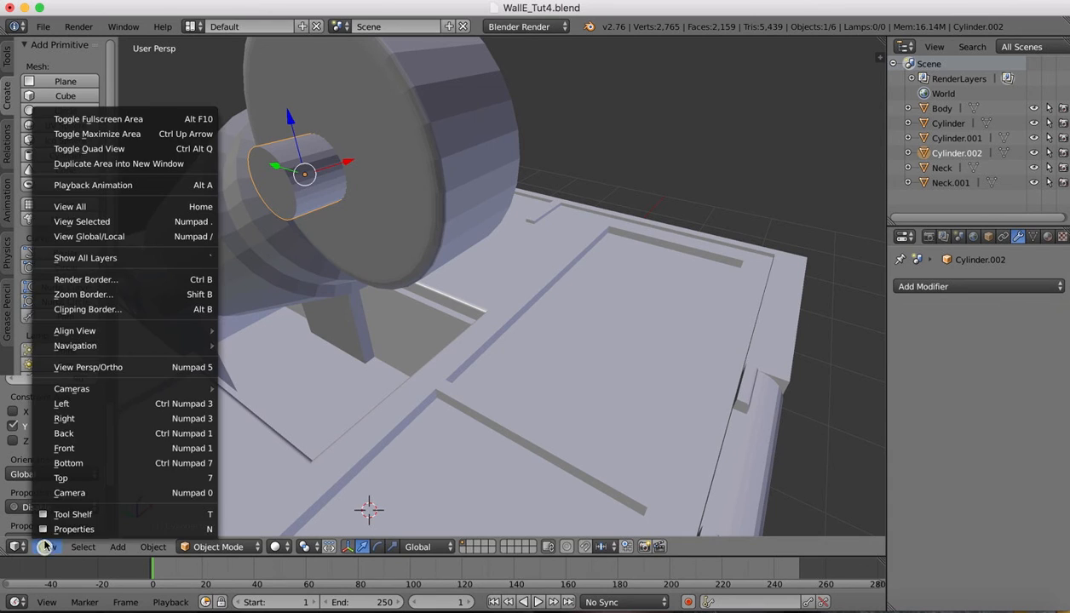
pyautogui.click(66, 406)
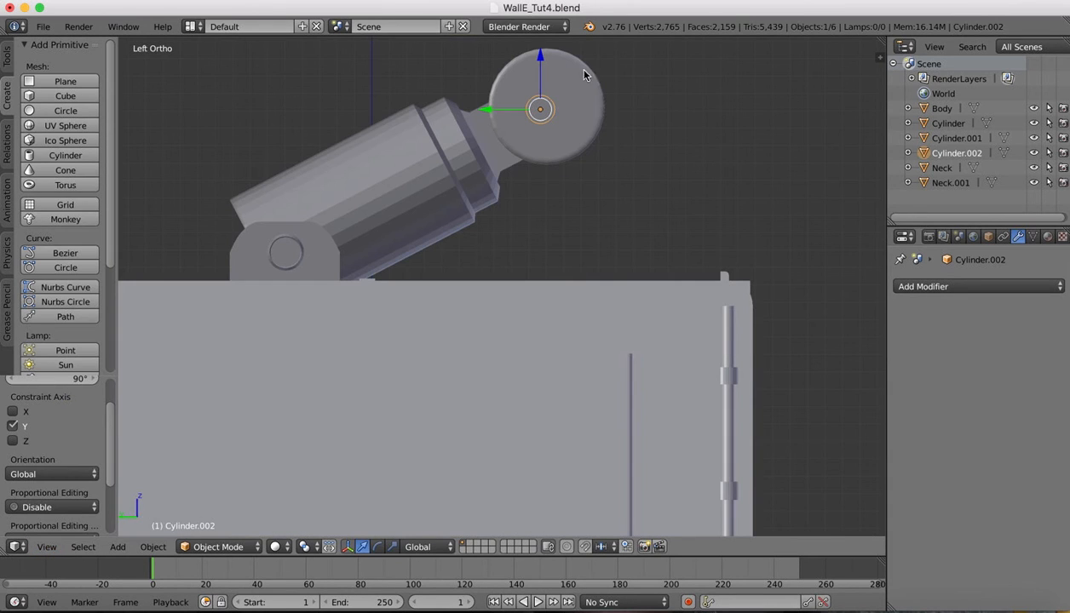
pyautogui.moveTo(540, 58); pyautogui.dragTo(540, 520)
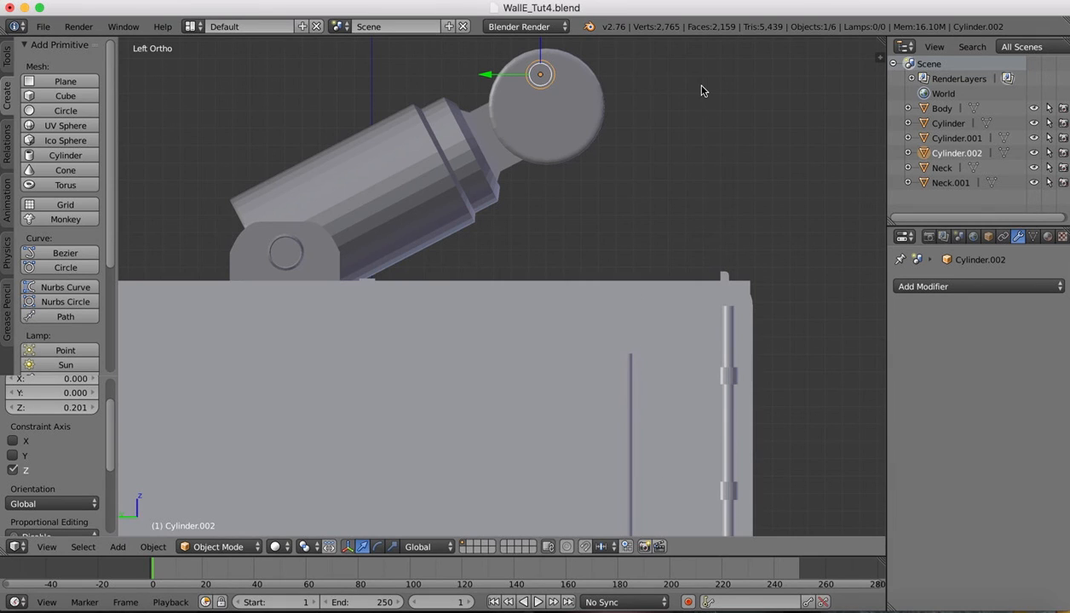
pyautogui.press('s')
pyautogui.click(640, 90)
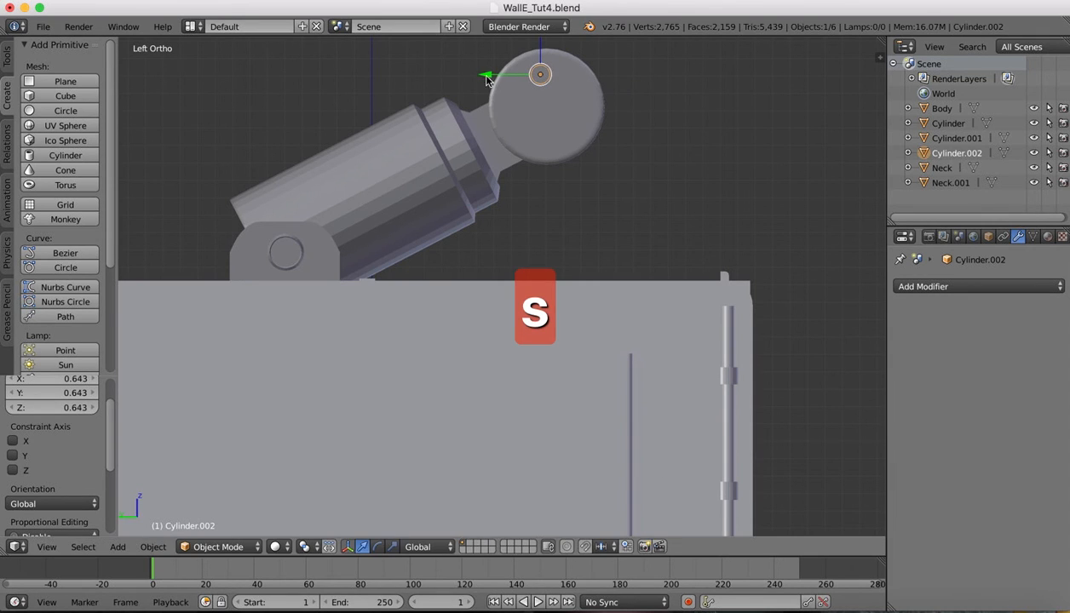
pyautogui.moveTo(483, 77); pyautogui.dragTo(490, 78)
pyautogui.scroll(10, 729, 195)
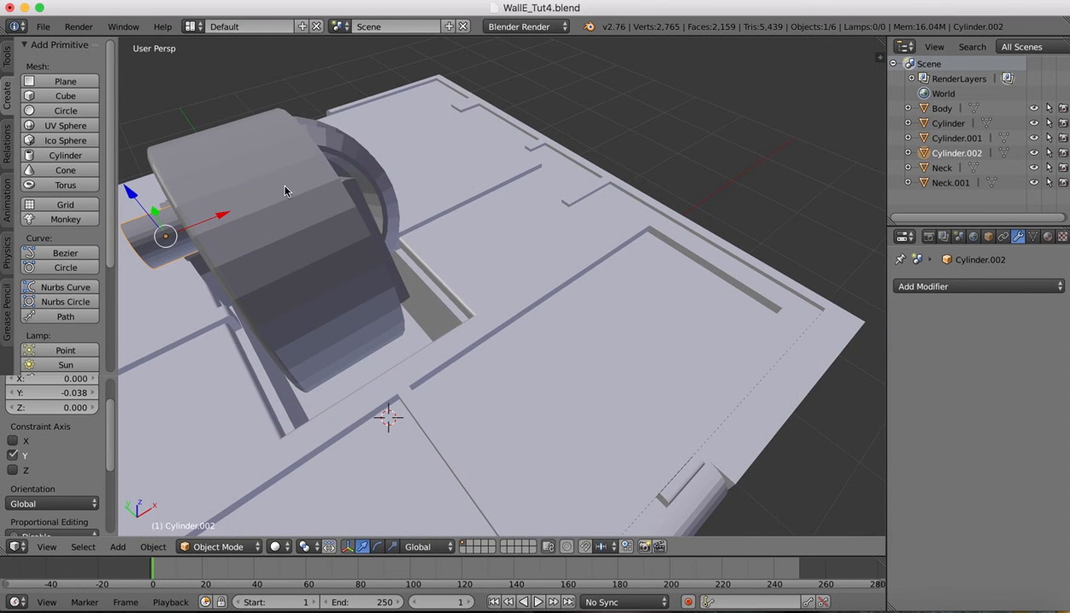
# Flatten the stud to 0.297 along X and shift it 0.037 along X against the disc
pyautogui.press('s')
pyautogui.press('x')
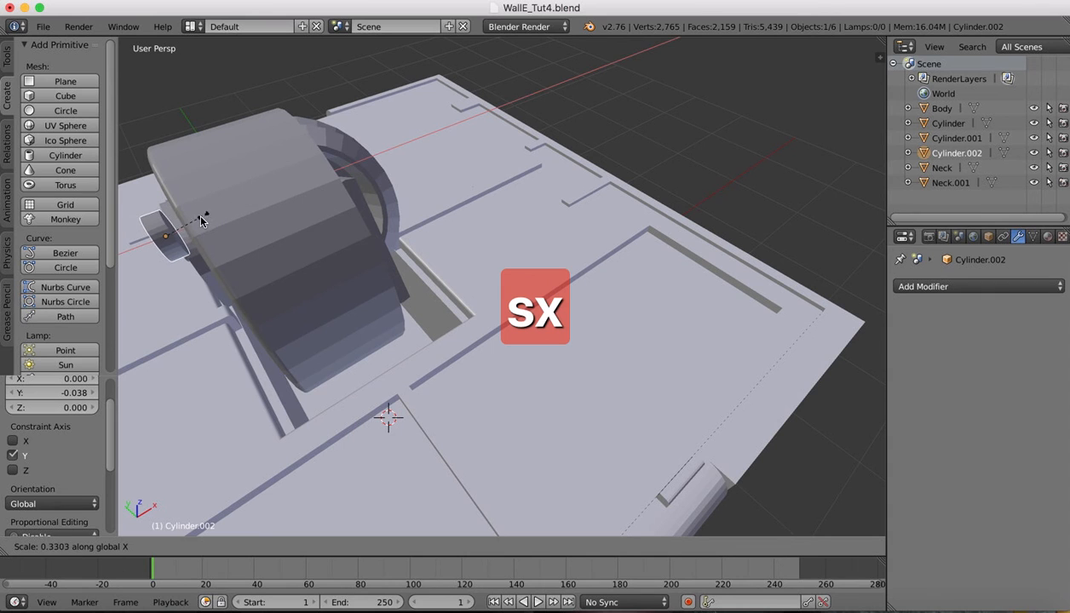
pyautogui.click(196, 212)
pyautogui.moveTo(219, 218); pyautogui.dragTo(236, 205)
pyautogui.moveTo(237, 205); pyautogui.dragTo(294, 166, button='middle')
pyautogui.hscroll(-10, 294, 167)
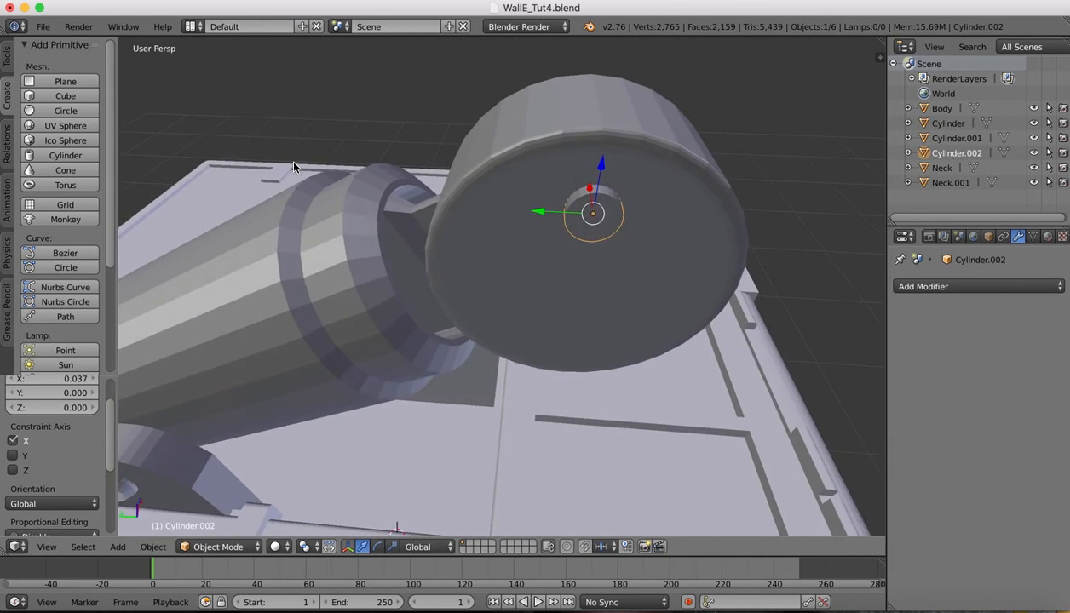
pyautogui.scroll(-5, 294, 167)
pyautogui.scroll(3, 294, 167)
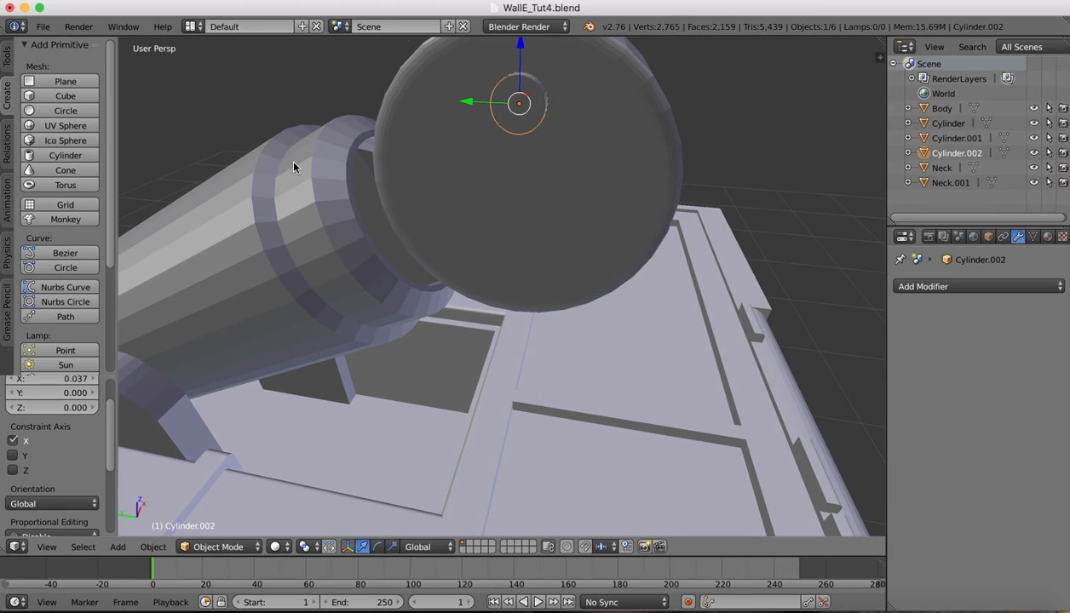
pyautogui.click(213, 547)
# In Edit Mode, select the stud's end edge loop and bevel it into a ring
pyautogui.click(215, 513)
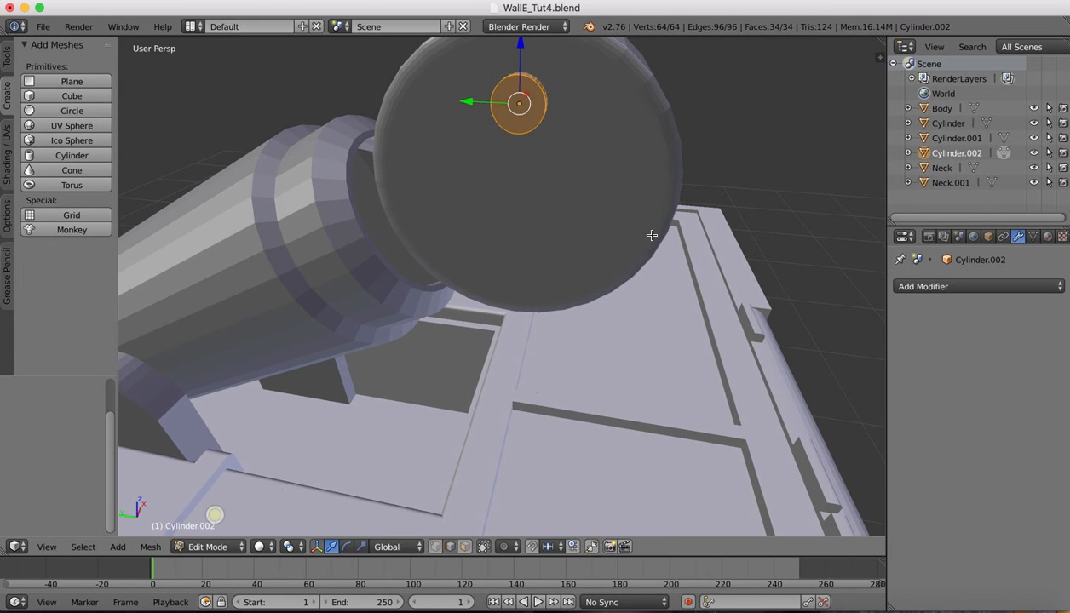
pyautogui.rightClick(533, 83)
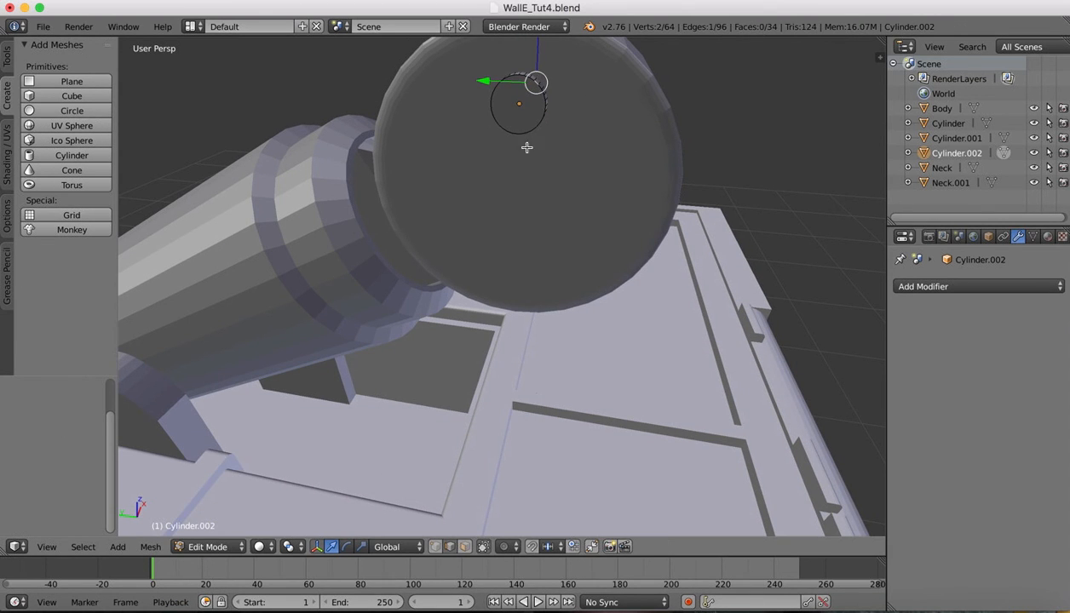
pyautogui.click(83, 547)
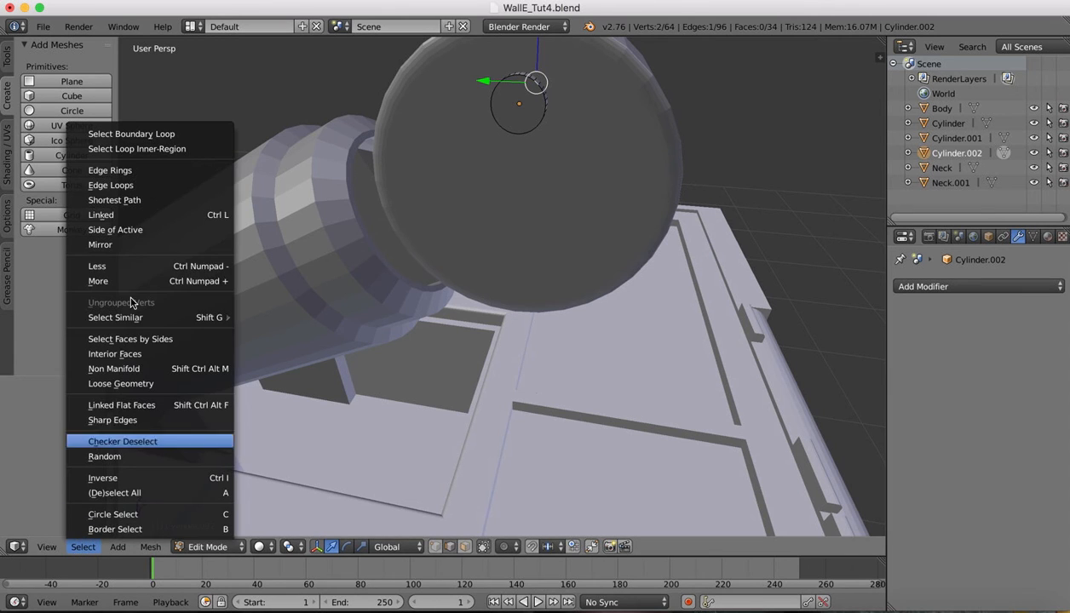
pyautogui.click(115, 185)
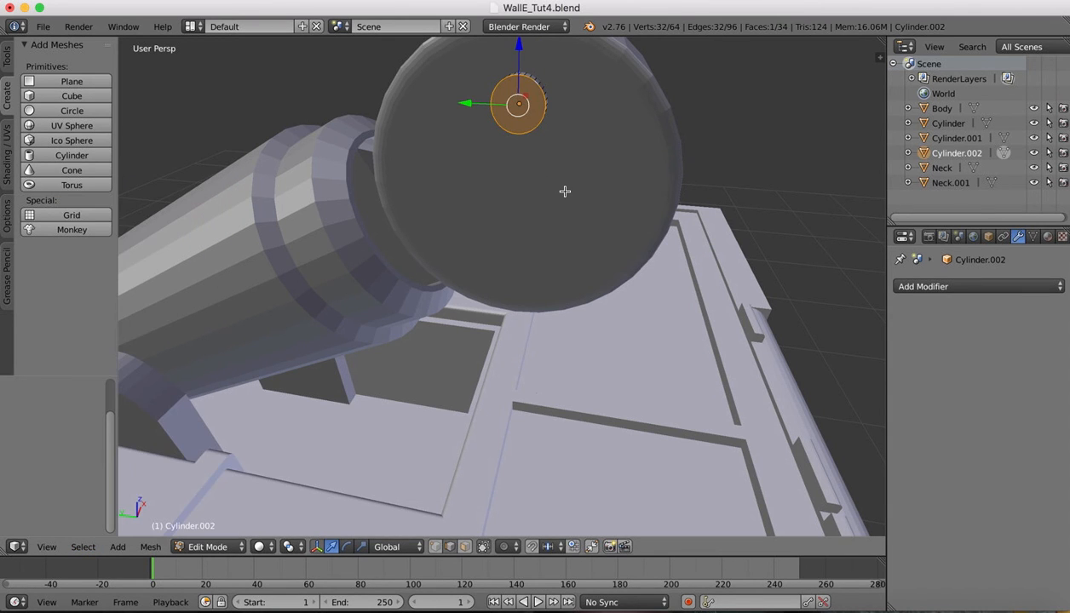
pyautogui.hotkey('ctrl', 'b')
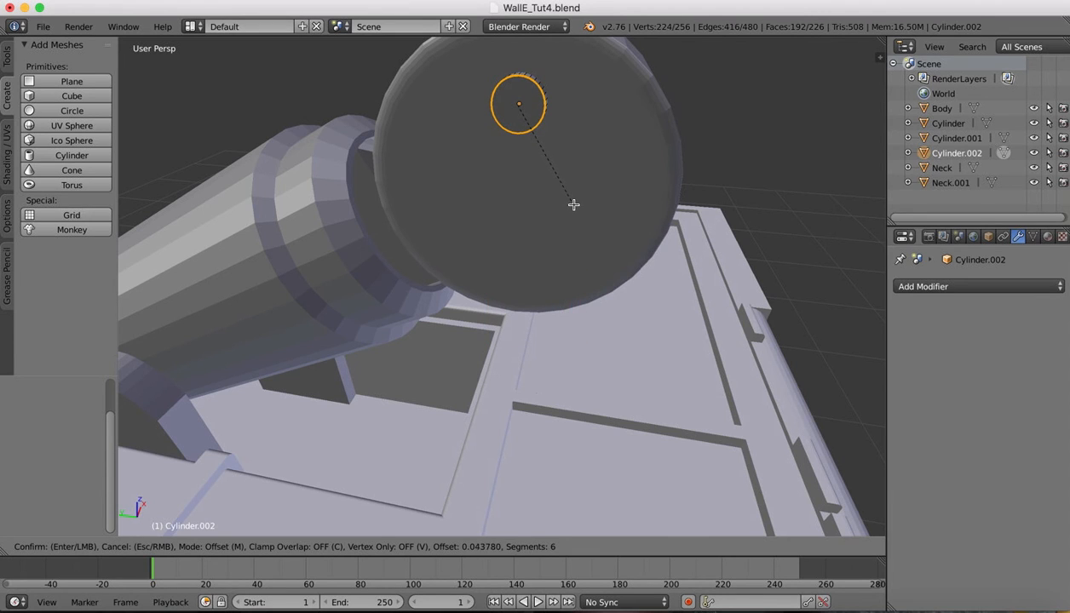
pyautogui.click(586, 214)
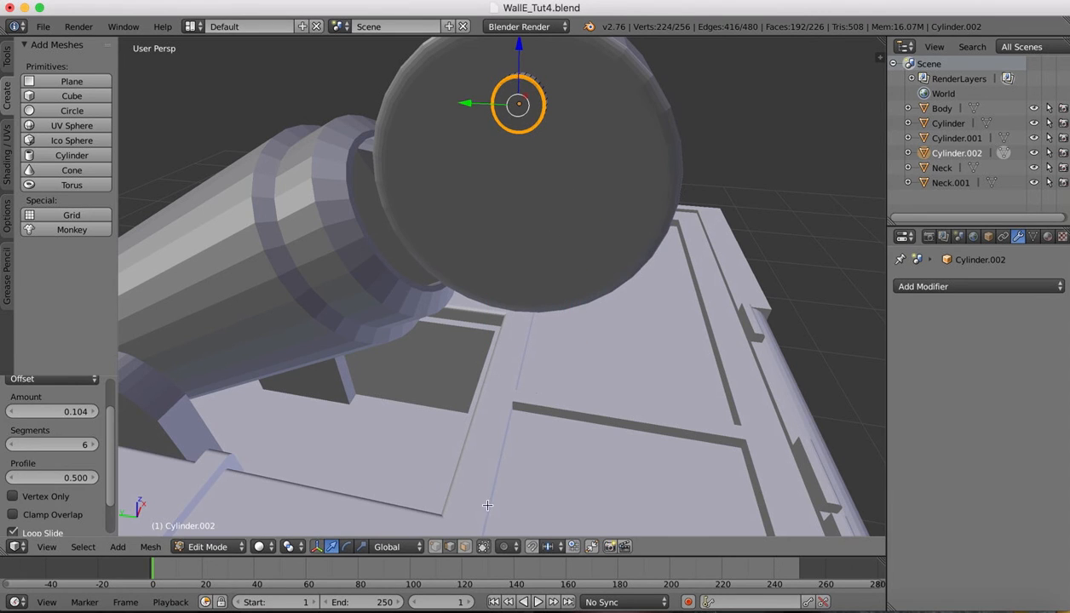
# Extrude and shrink the inner ring in stages, insetting it to 0.788 and recessing the stud's end
pyautogui.keyDown('alt'); pyautogui.rightClick(502, 86); pyautogui.keyUp('alt')
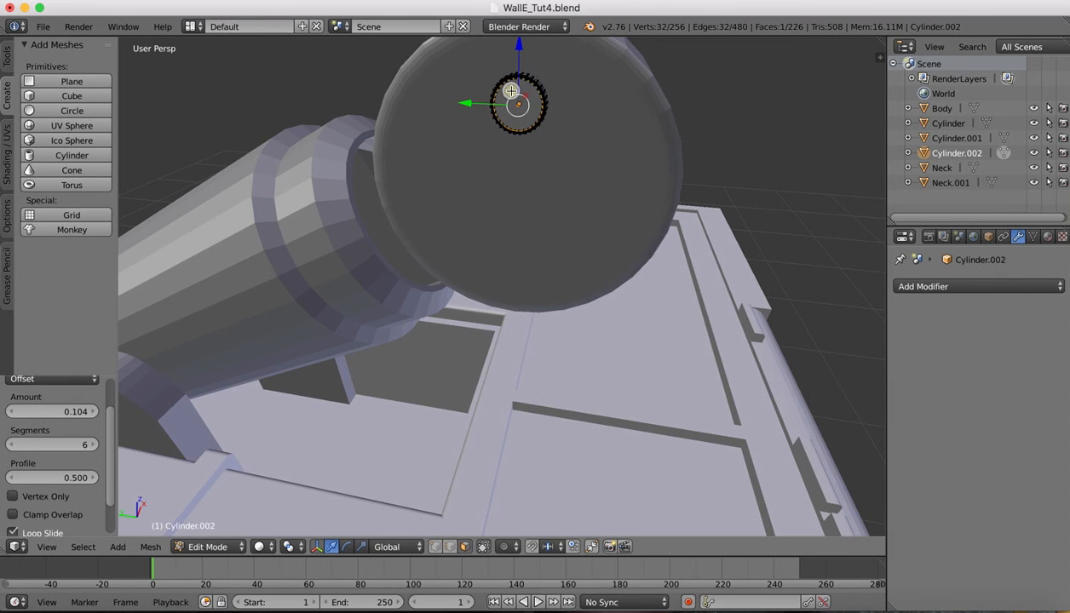
pyautogui.moveTo(501, 89); pyautogui.dragTo(418, 136, button='middle')
pyautogui.press('e')
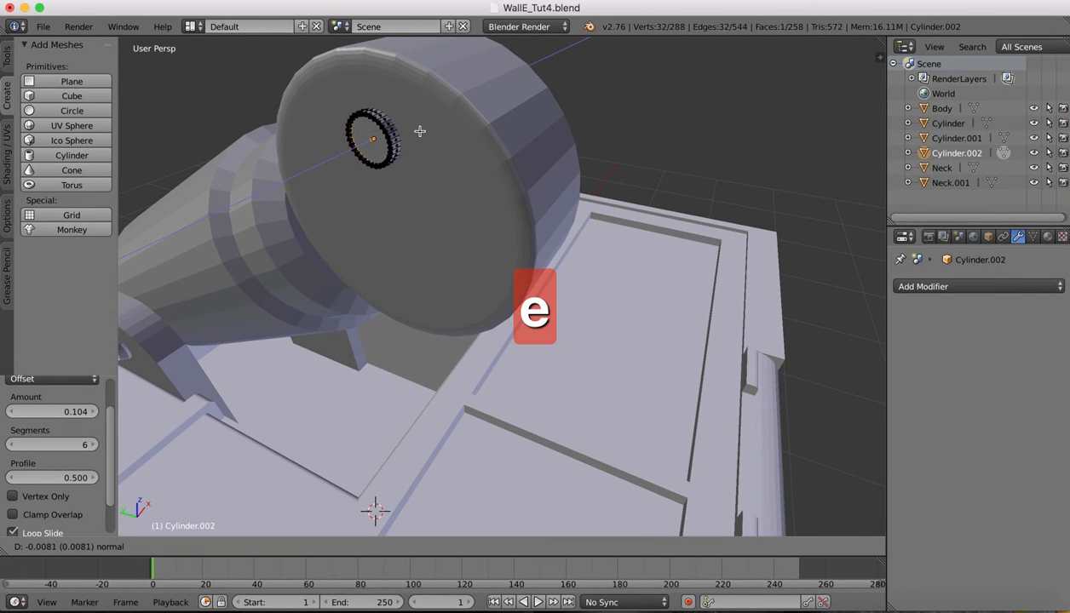
pyautogui.click(419, 131)
pyautogui.press('s')
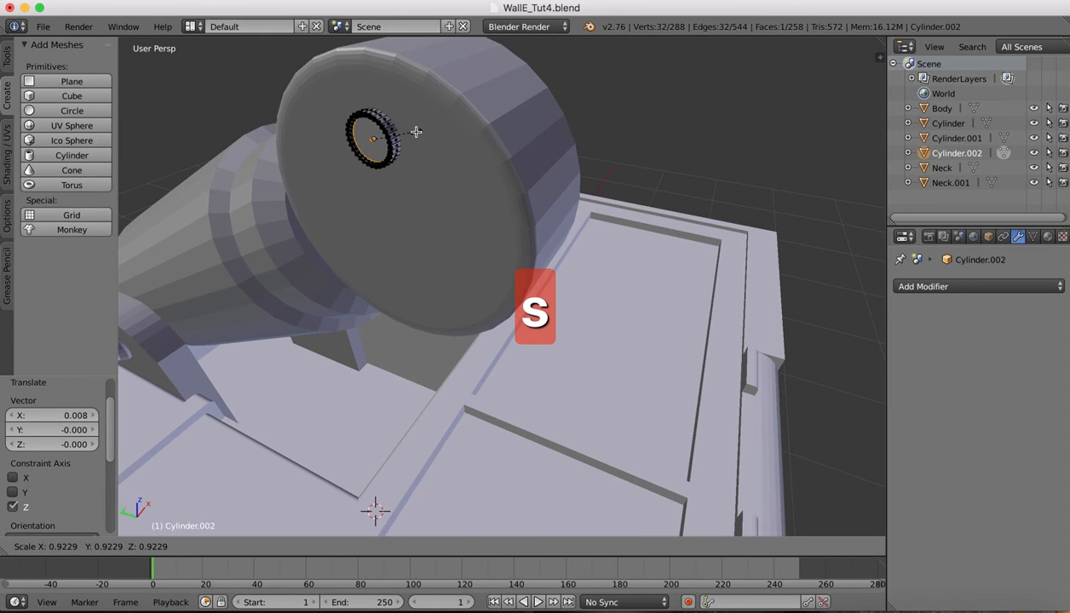
pyautogui.click(415, 131)
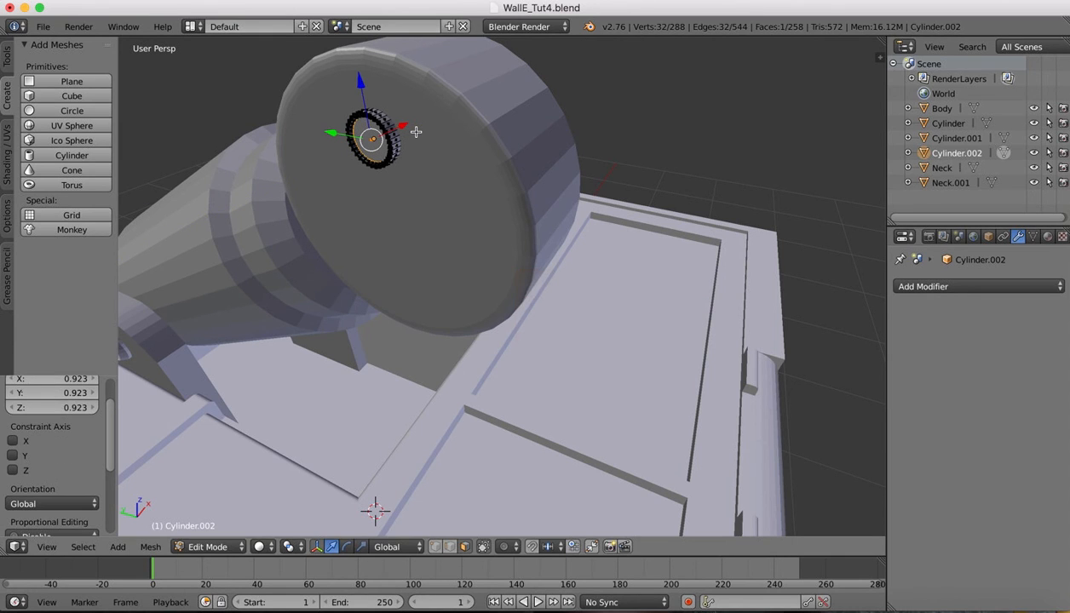
pyautogui.press('e')
pyautogui.press('s')
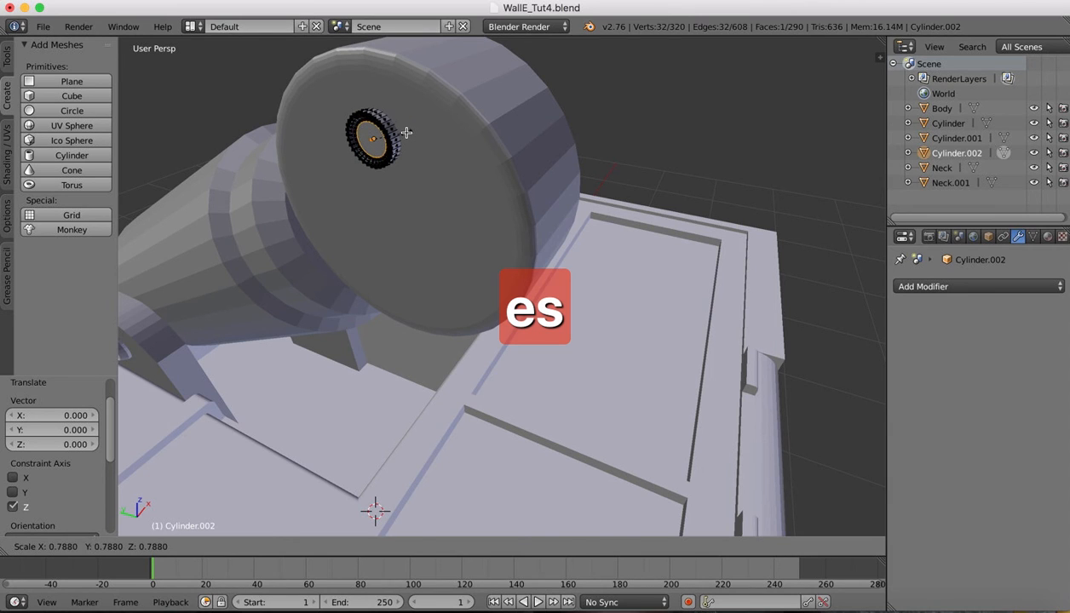
pyautogui.click(406, 133)
pyautogui.press('e')
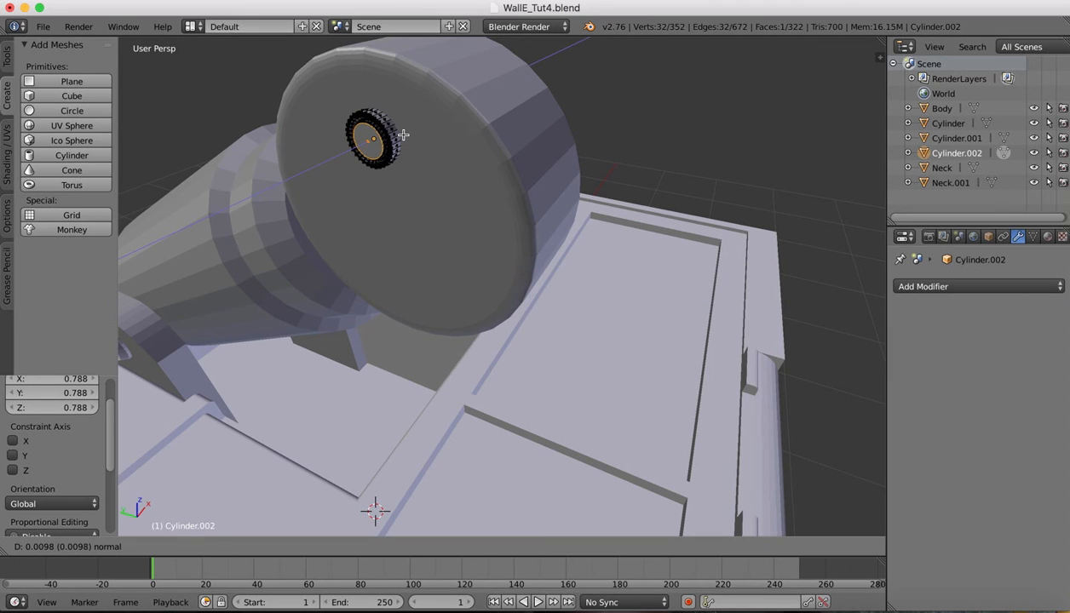
pyautogui.click(403, 135)
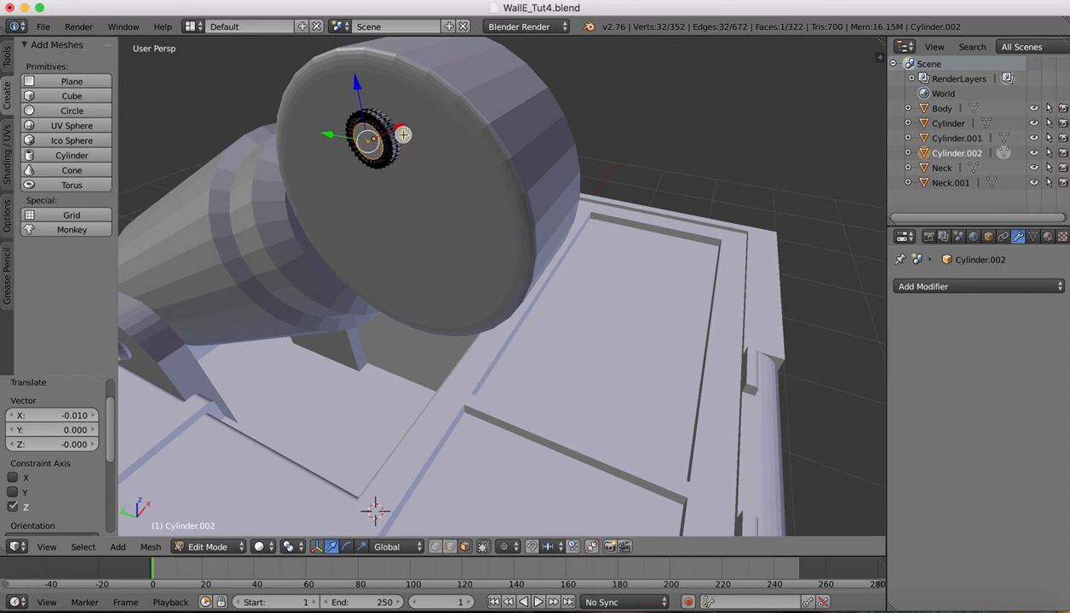
# Bevel the stud's outer edge by 0.057 with 6 segments and return to Object Mode
pyautogui.hotkey('ctrl', 'b')
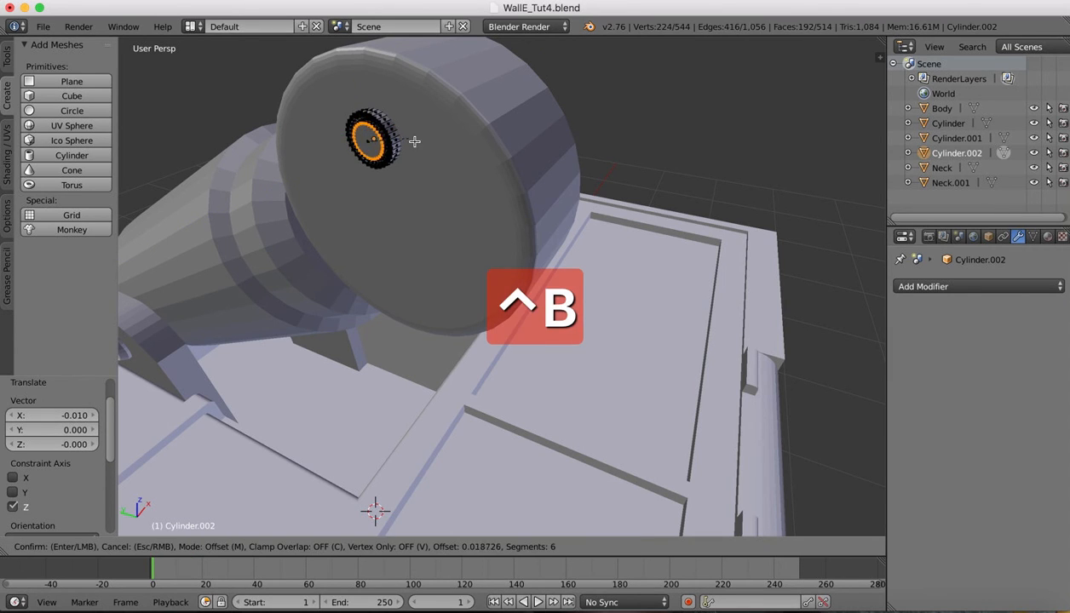
pyautogui.click(421, 143)
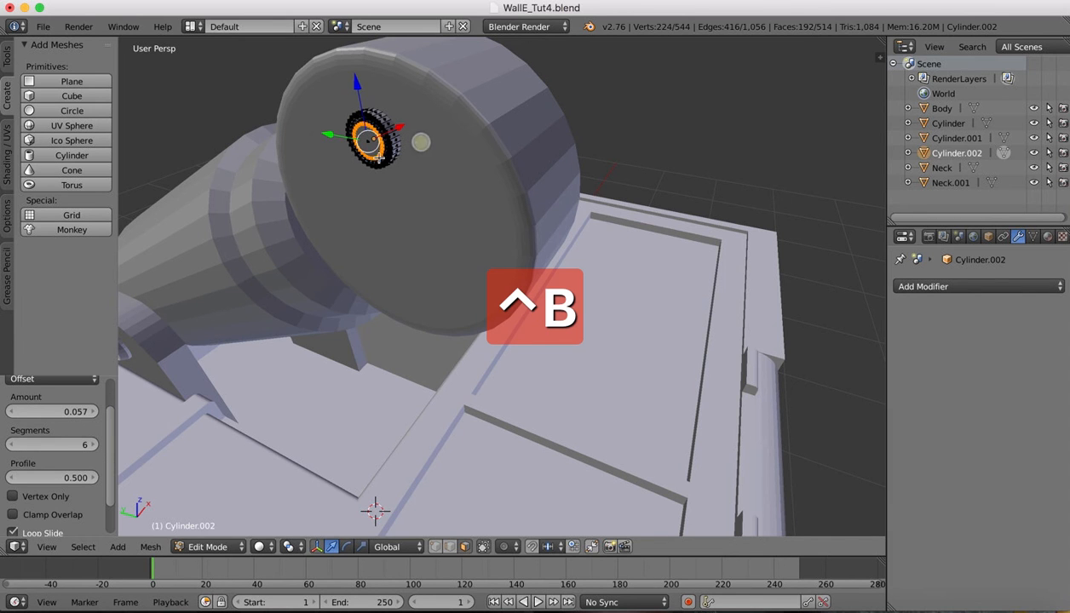
pyautogui.click(211, 547)
pyautogui.click(217, 535)
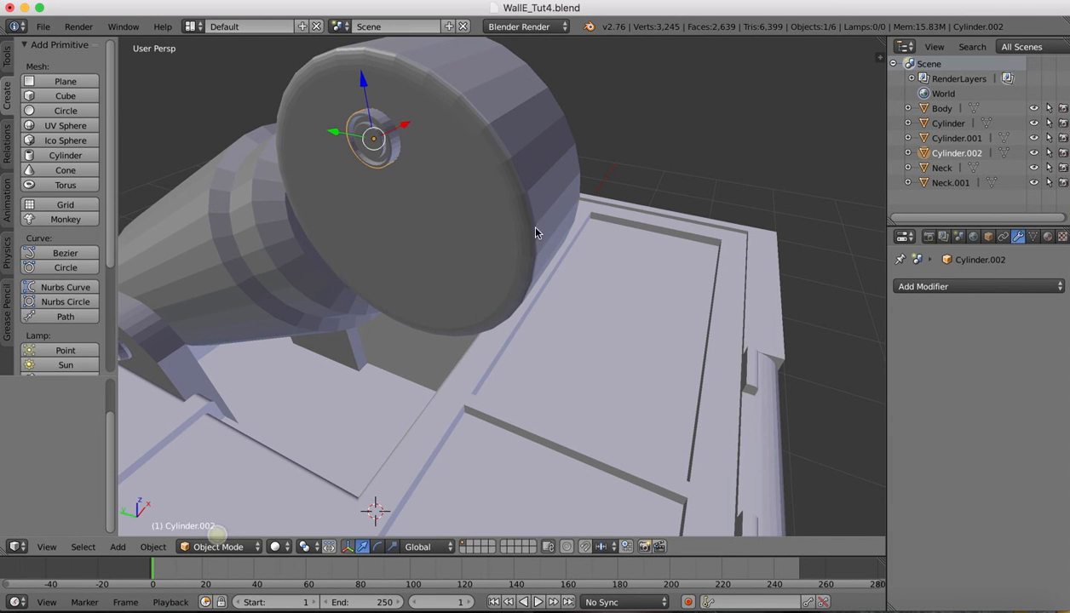
# Orbit around the head-joint disc to inspect the finished stud from several angles
pyautogui.hscroll(-10, 525, 210)
pyautogui.hscroll(10, 526, 210)
pyautogui.hscroll(-10, 526, 213)
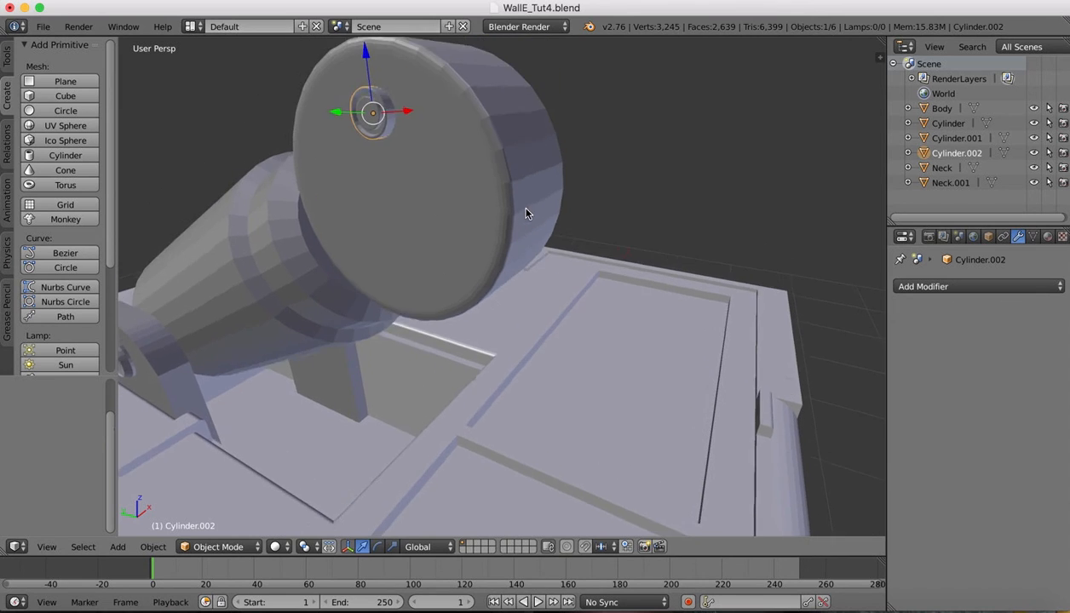
pyautogui.hscroll(10, 526, 213)
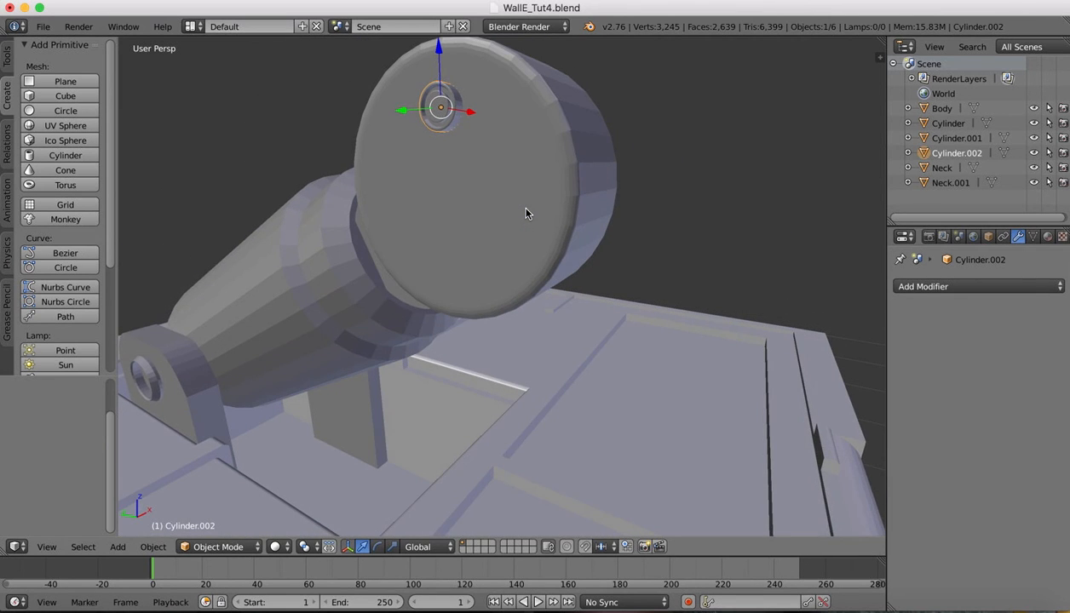
pyautogui.hscroll(-10, 526, 213)
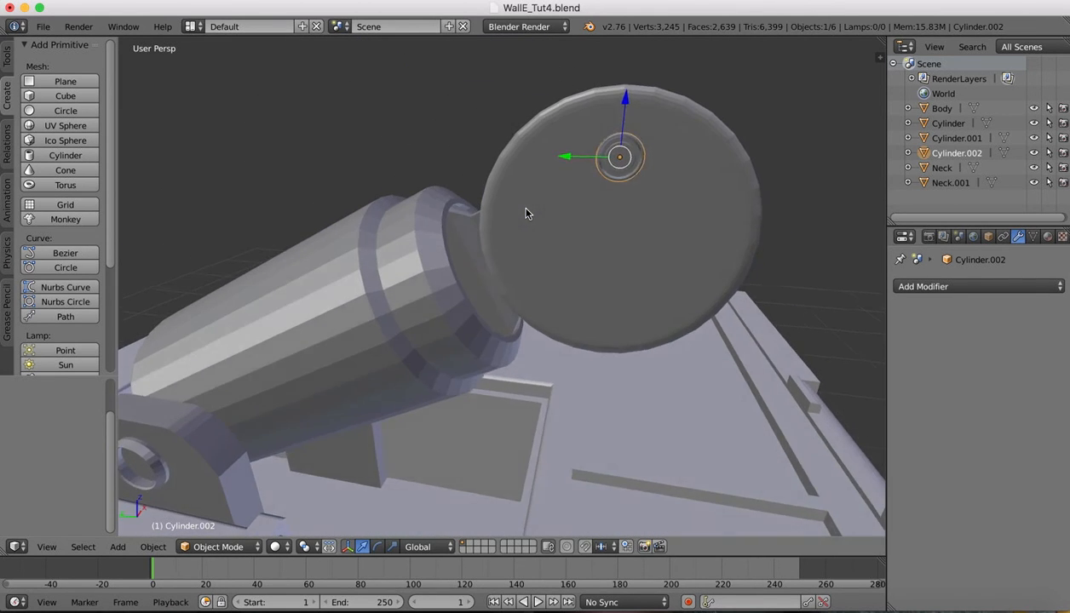
pyautogui.click(48, 550)
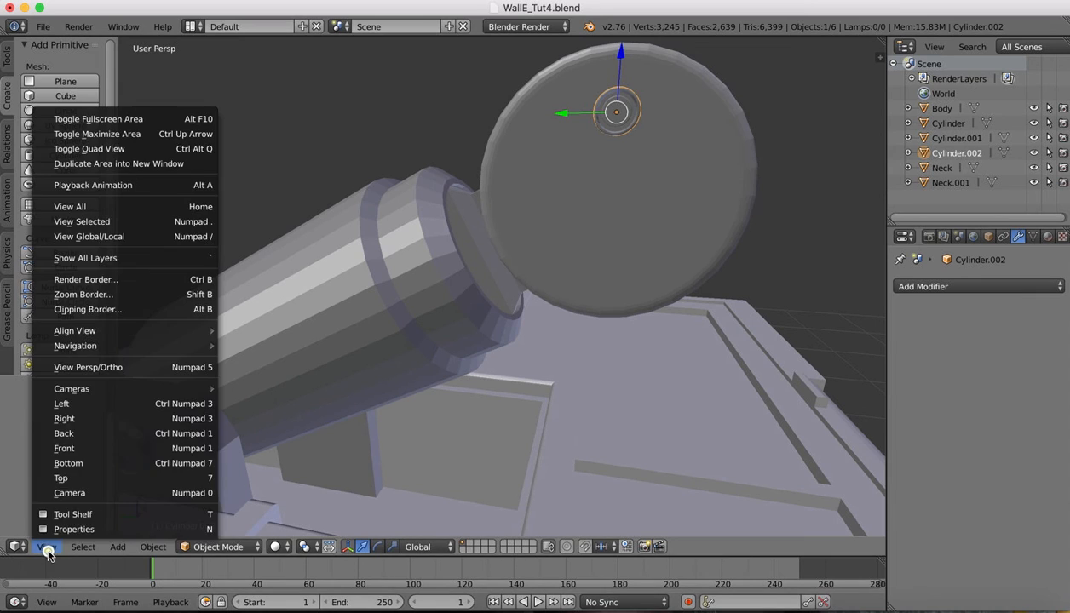
# In the left view, duplicate the axle stud and place the copy lower-left on the disc face
pyautogui.click(72, 407)
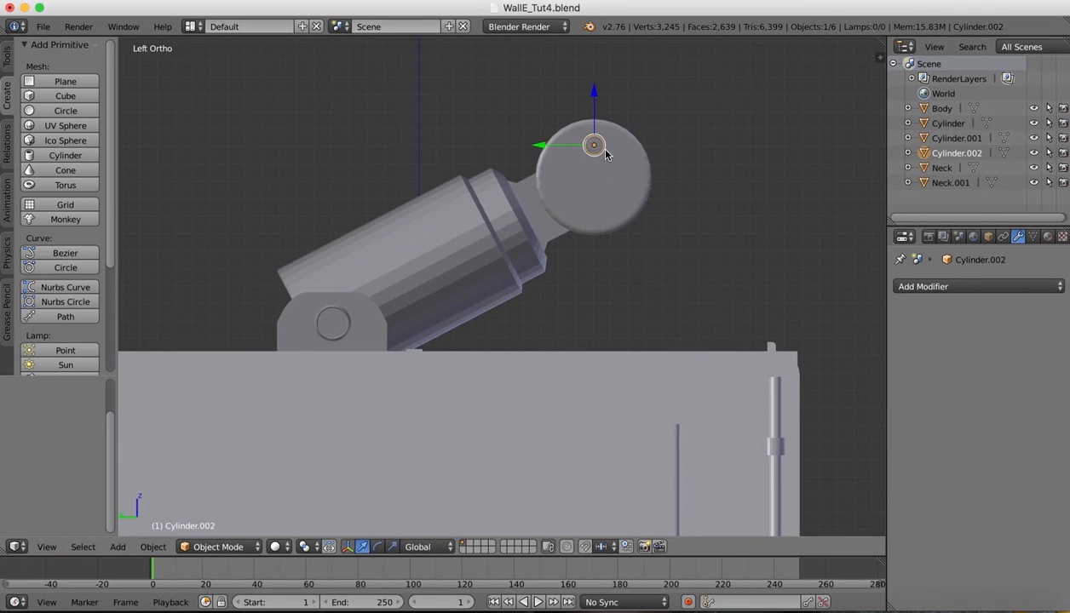
pyautogui.moveTo(540, 148); pyautogui.dragTo(538, 146)
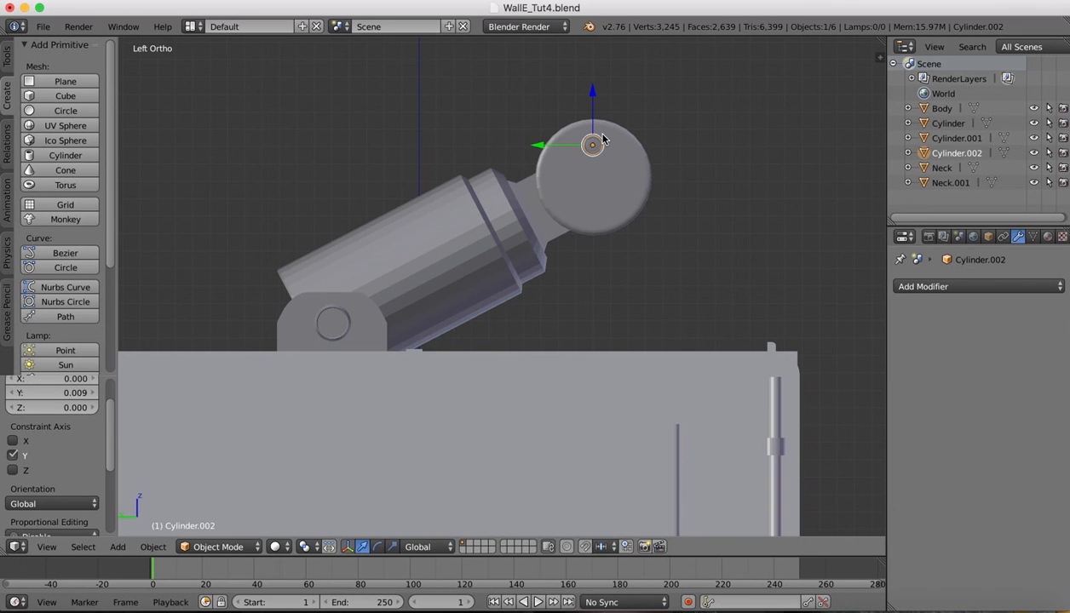
pyautogui.press('super+c')
pyautogui.press('super+v')
pyautogui.moveTo(593, 93); pyautogui.dragTo(593, 123)
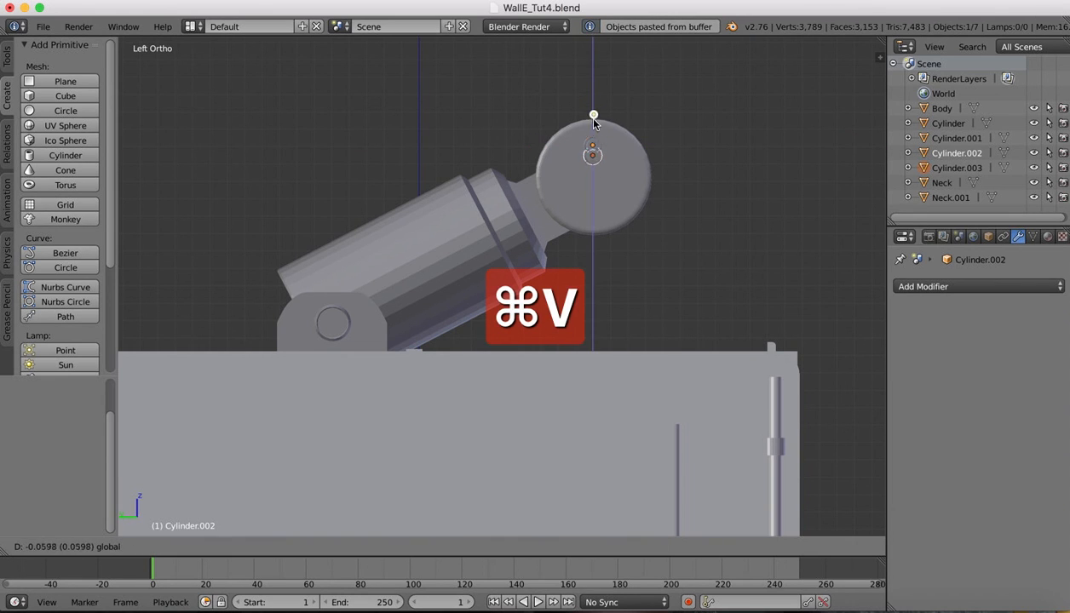
pyautogui.moveTo(594, 164); pyautogui.dragTo(594, 167)
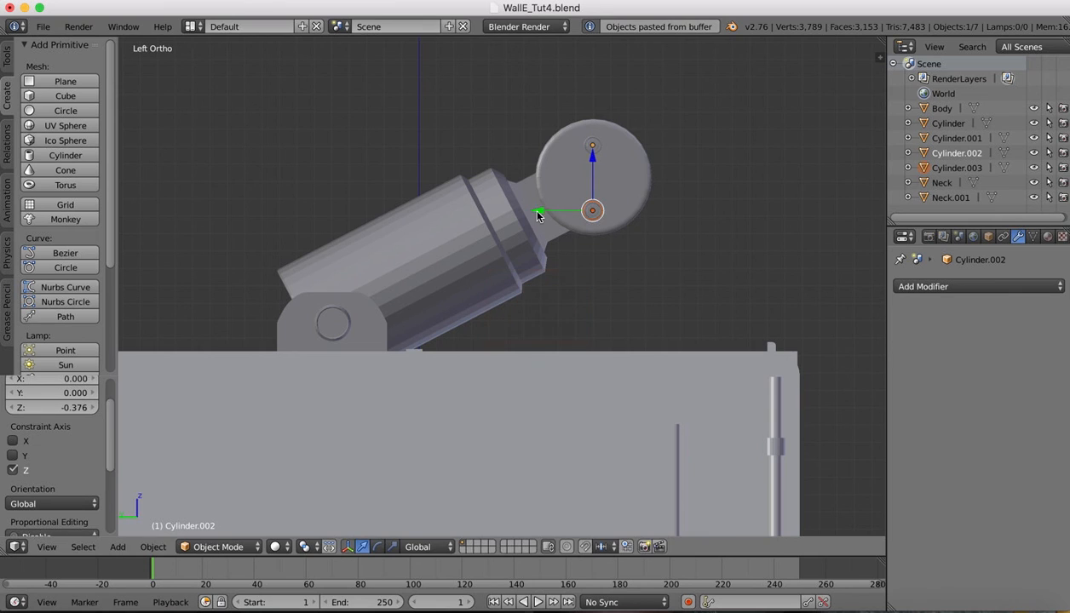
pyautogui.moveTo(536, 210); pyautogui.dragTo(515, 212)
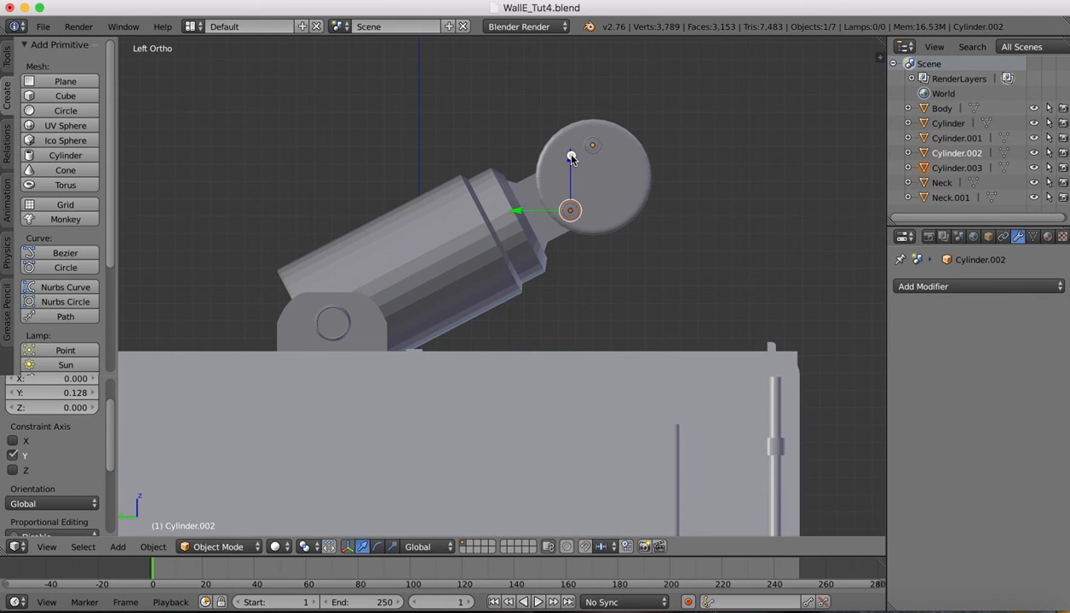
pyautogui.moveTo(572, 156); pyautogui.dragTo(569, 147)
pyautogui.moveTo(520, 199); pyautogui.dragTo(504, 195)
# Raise the top stud slightly and paste a third stud onto the disc's right side
pyautogui.moveTo(563, 146); pyautogui.dragTo(564, 143)
pyautogui.rightClick(592, 146)
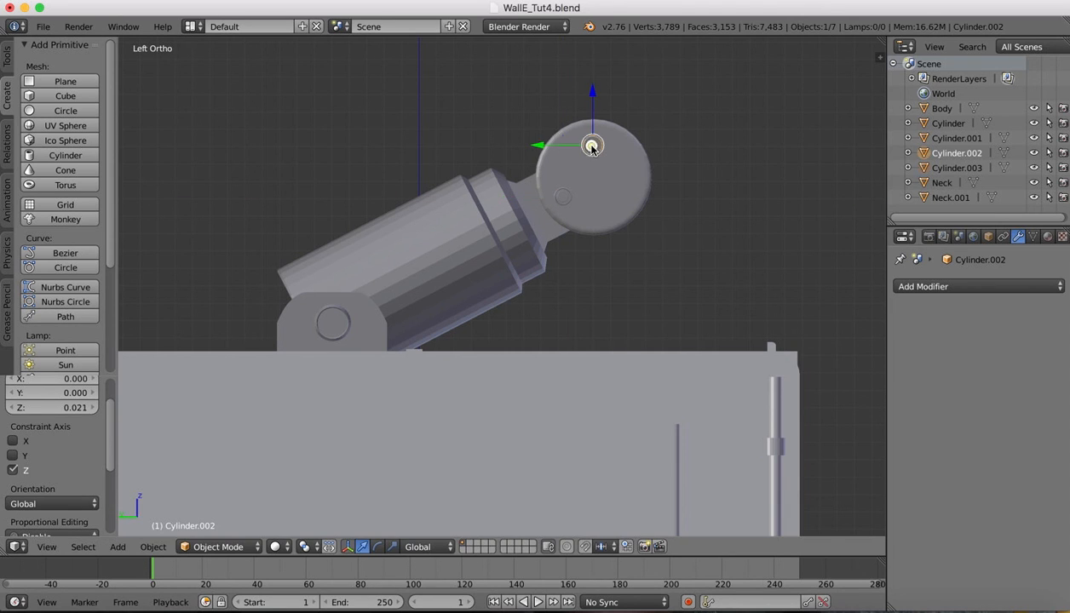
pyautogui.moveTo(592, 93); pyautogui.dragTo(592, 90)
pyautogui.rightClick(562, 196)
pyautogui.press('super+c')
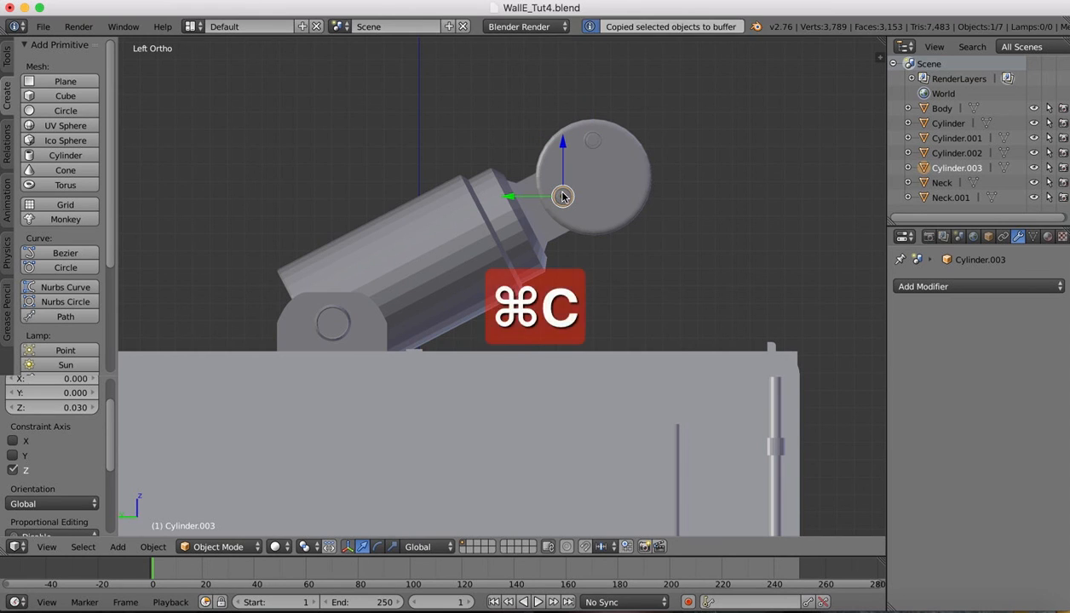
pyautogui.press('super+v')
pyautogui.moveTo(508, 196); pyautogui.dragTo(569, 198)
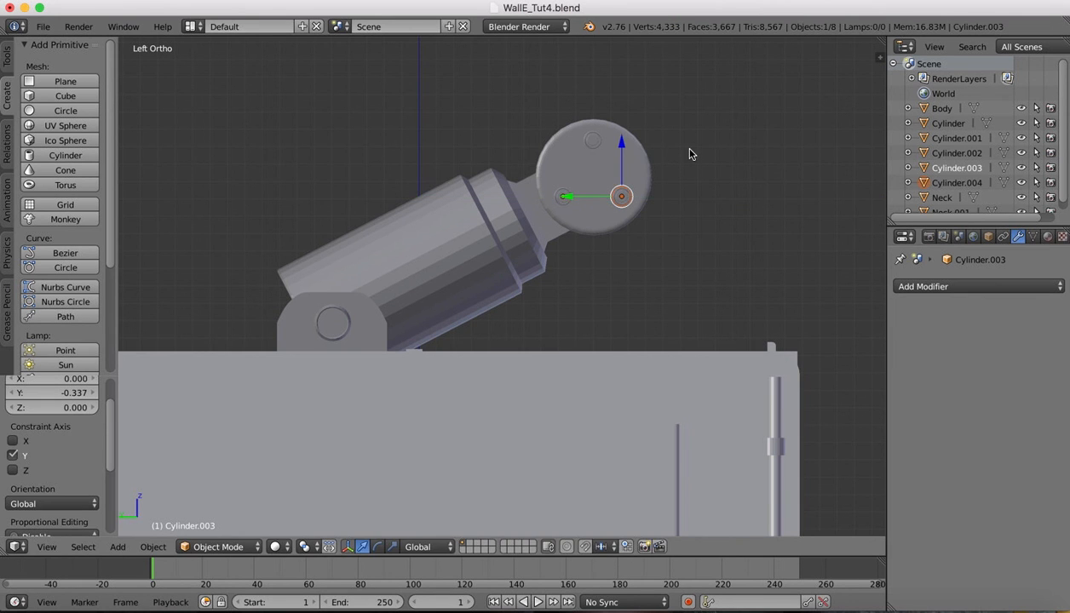
# Join the three studs and the large head disc into one object
pyautogui.scroll(5, 691, 154)
pyautogui.hscroll(8, 691, 154)
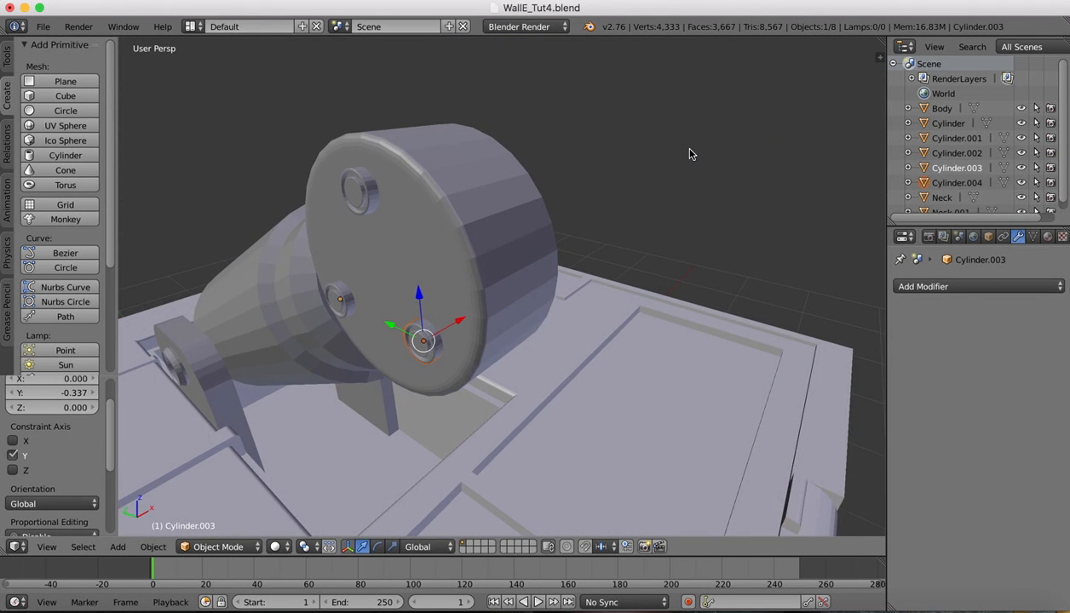
pyautogui.keyDown('shift'); pyautogui.rightClick(339, 306); pyautogui.keyUp('shift')
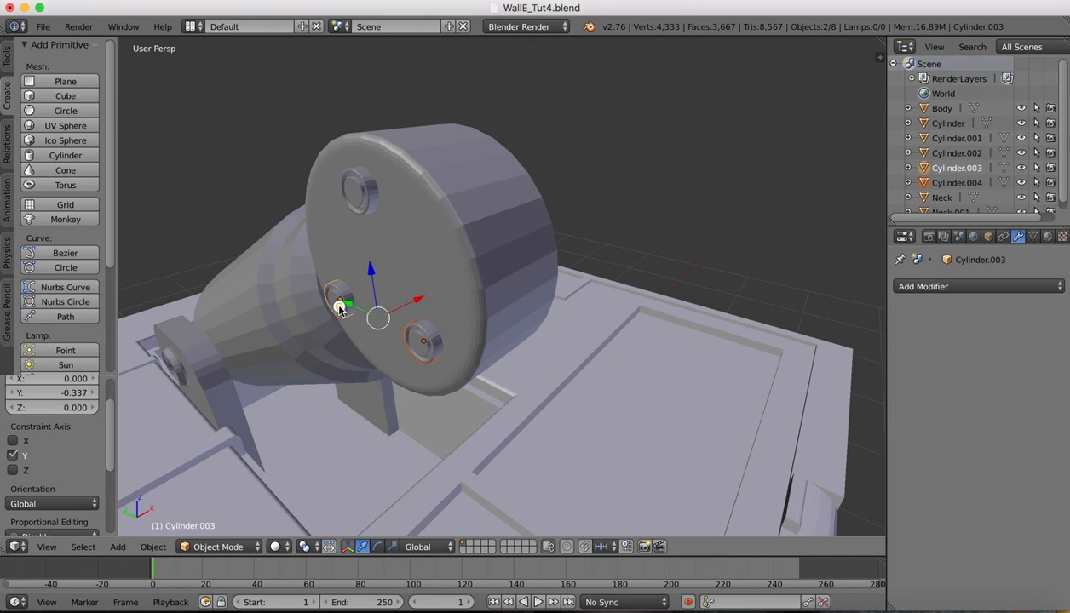
pyautogui.keyDown('shift'); pyautogui.rightClick(364, 181); pyautogui.keyUp('shift')
pyautogui.keyDown('shift'); pyautogui.rightClick(468, 175); pyautogui.keyUp('shift')
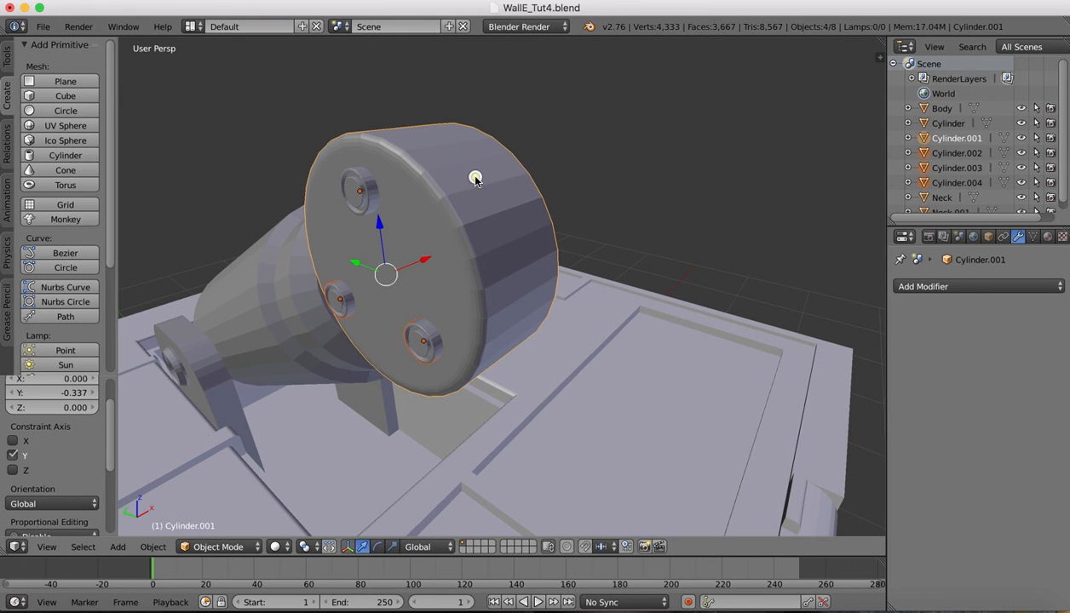
pyautogui.click(153, 546)
pyautogui.click(180, 139)
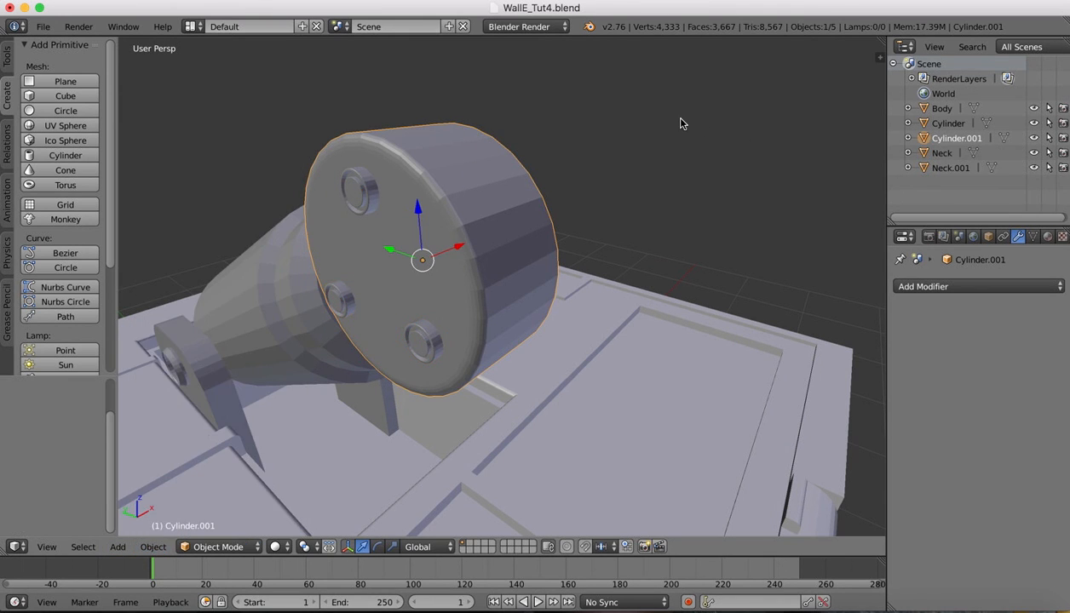
# Select the cone-shaped neck piece behind the head disc
pyautogui.scroll(-5, 671, 167)
pyautogui.hscroll(5, 672, 167)
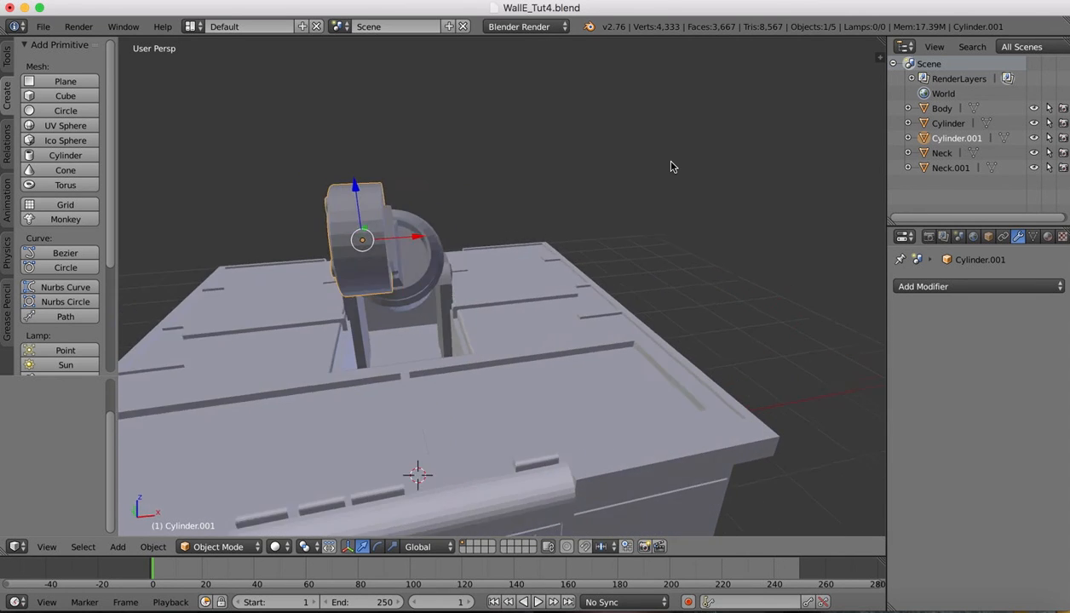
pyautogui.hscroll(-5, 671, 167)
pyautogui.rightClick(440, 247)
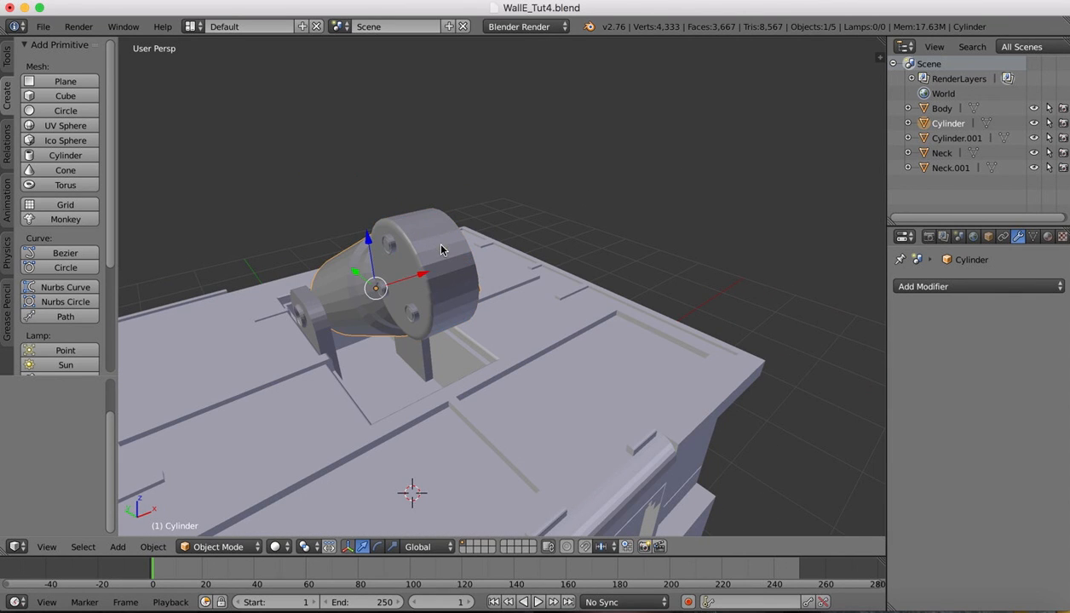
# Copy and paste the studded head disc, moving the duplicate 0.44 along X
pyautogui.rightClick(452, 311)
pyautogui.press('super+c')
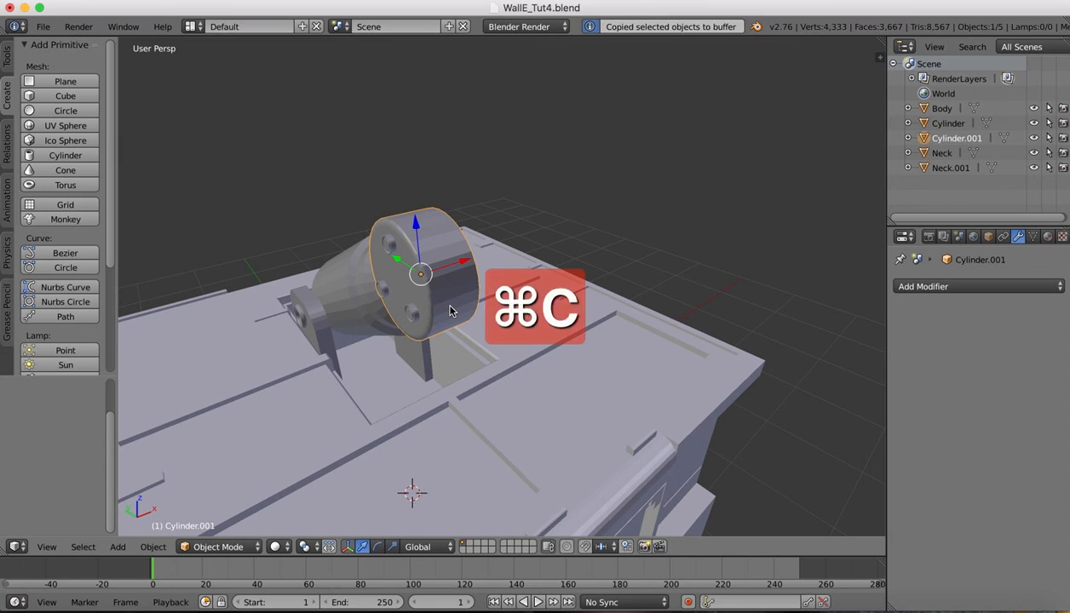
pyautogui.press('super+v')
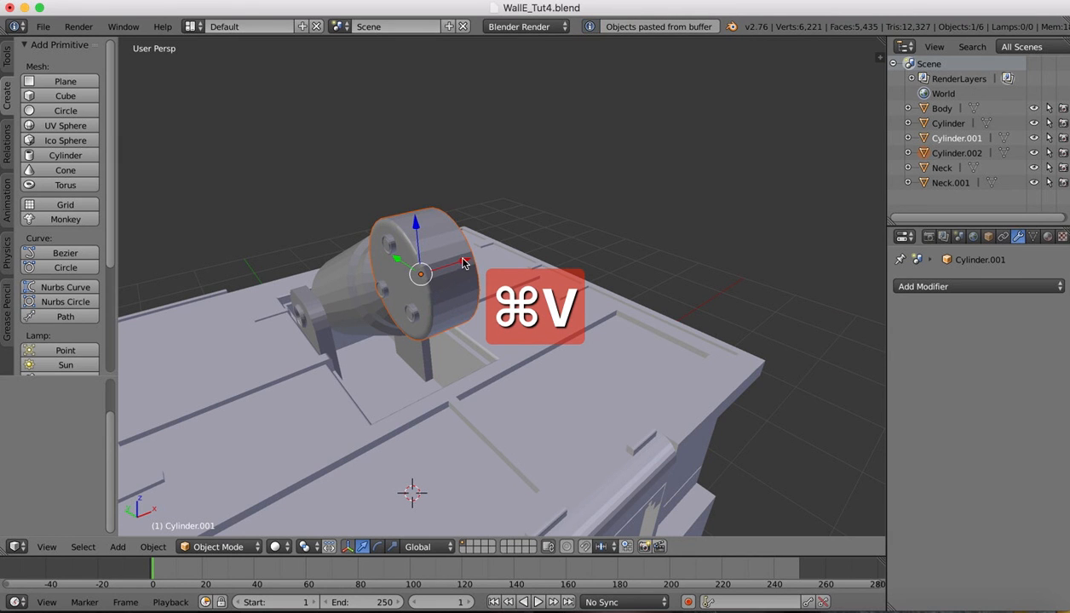
pyautogui.press('g')
pyautogui.press('x')
pyautogui.click(489, 246)
# Rotate the duplicate disc 180° about Y and slide it to X -0.110 beside its twin
pyautogui.moveTo(489, 246); pyautogui.dragTo(515, 236, button='middle')
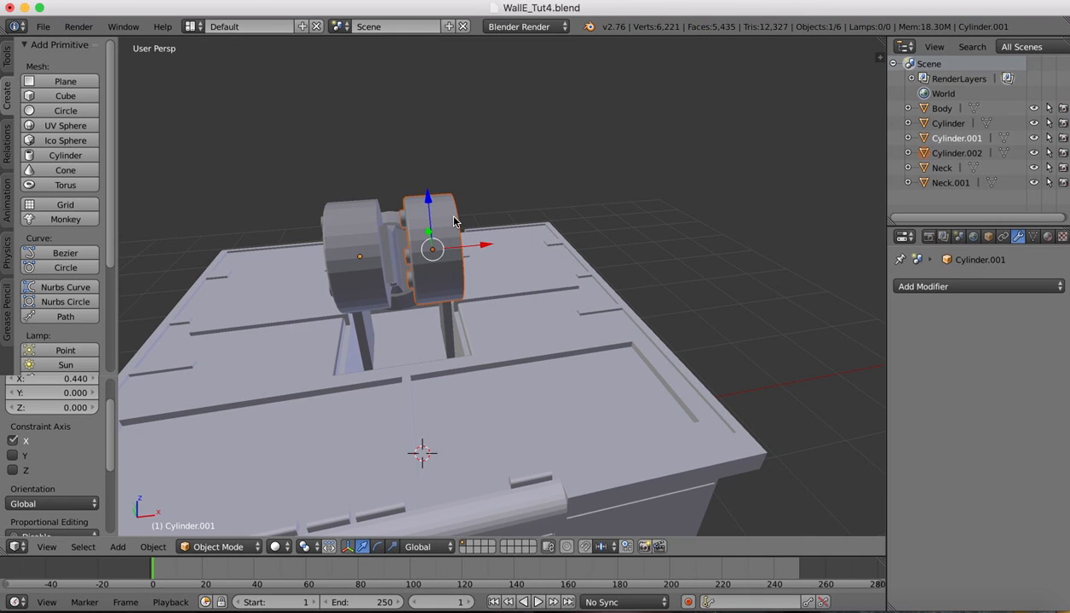
pyautogui.press('r')
pyautogui.press('y')
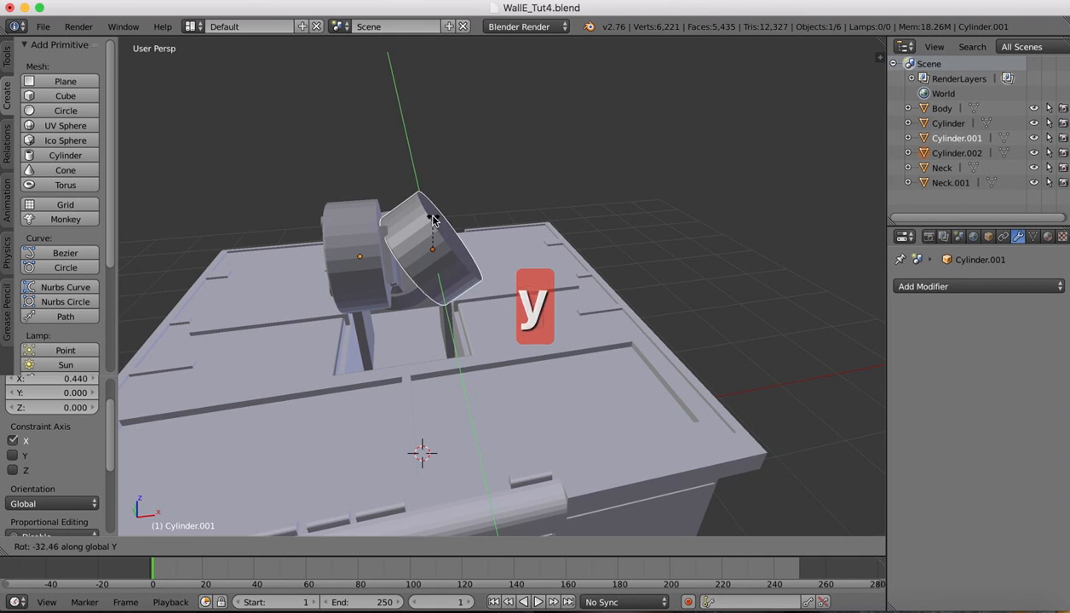
pyautogui.write('180')
pyautogui.press('Return')
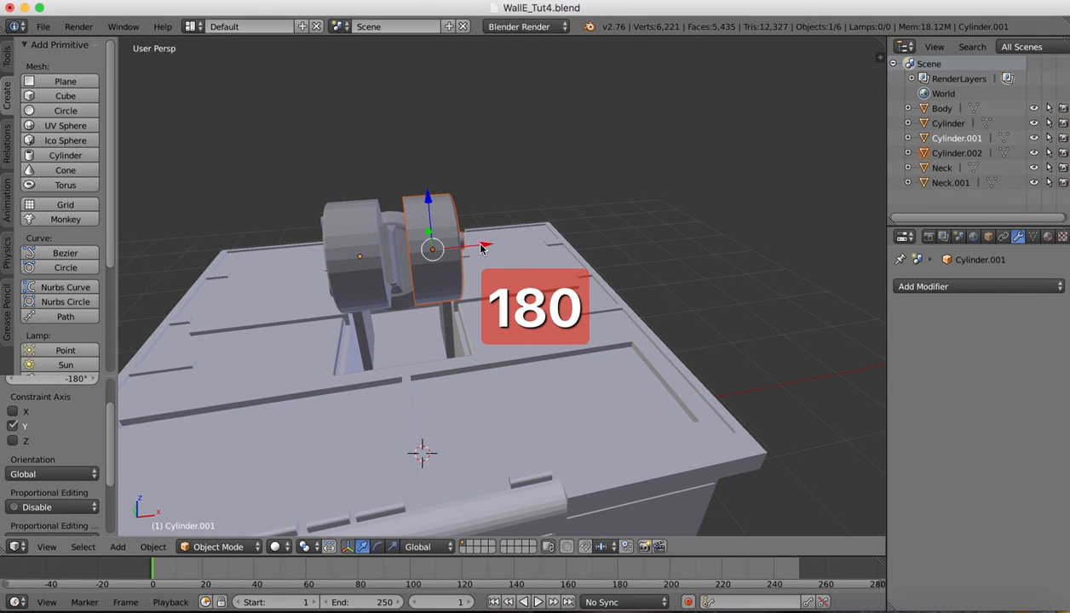
pyautogui.moveTo(481, 247); pyautogui.dragTo(462, 247)
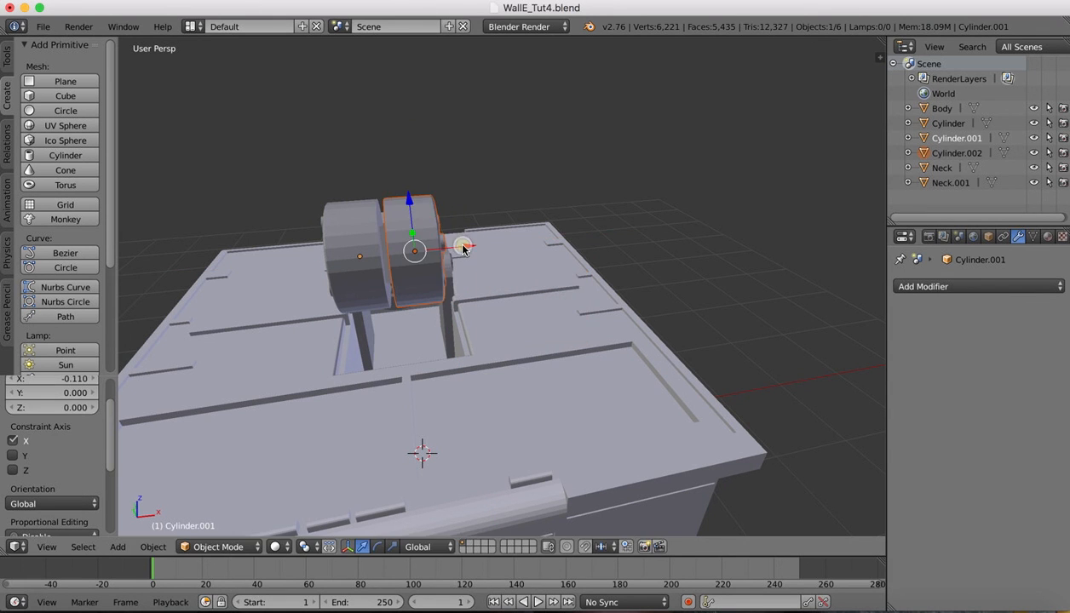
pyautogui.scroll(5, 463, 247)
pyautogui.hscroll(-10, 462, 247)
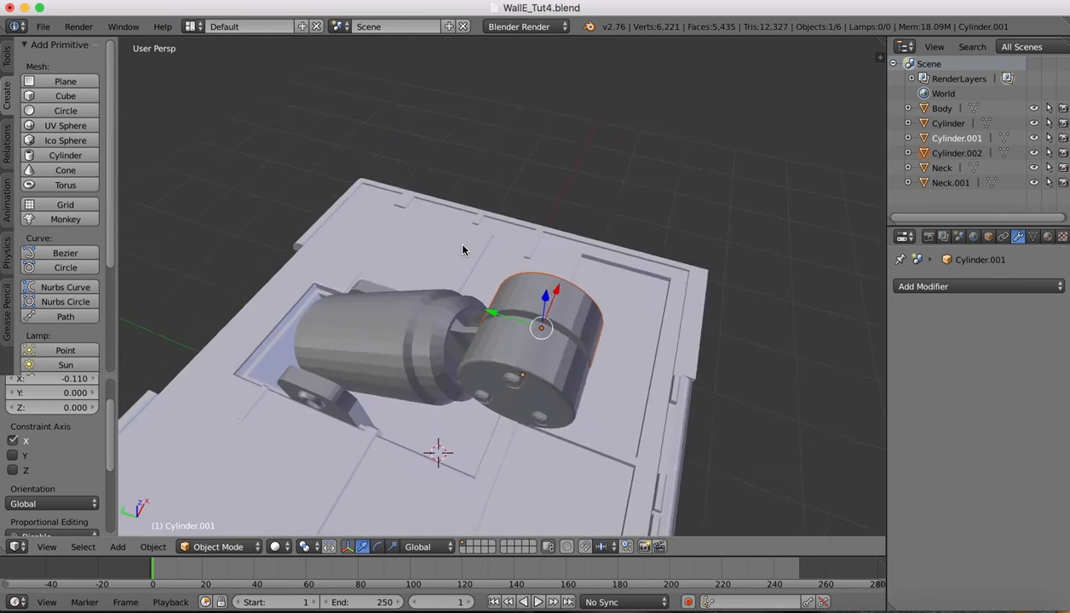
pyautogui.scroll(-5, 463, 247)
pyautogui.hscroll(10, 462, 247)
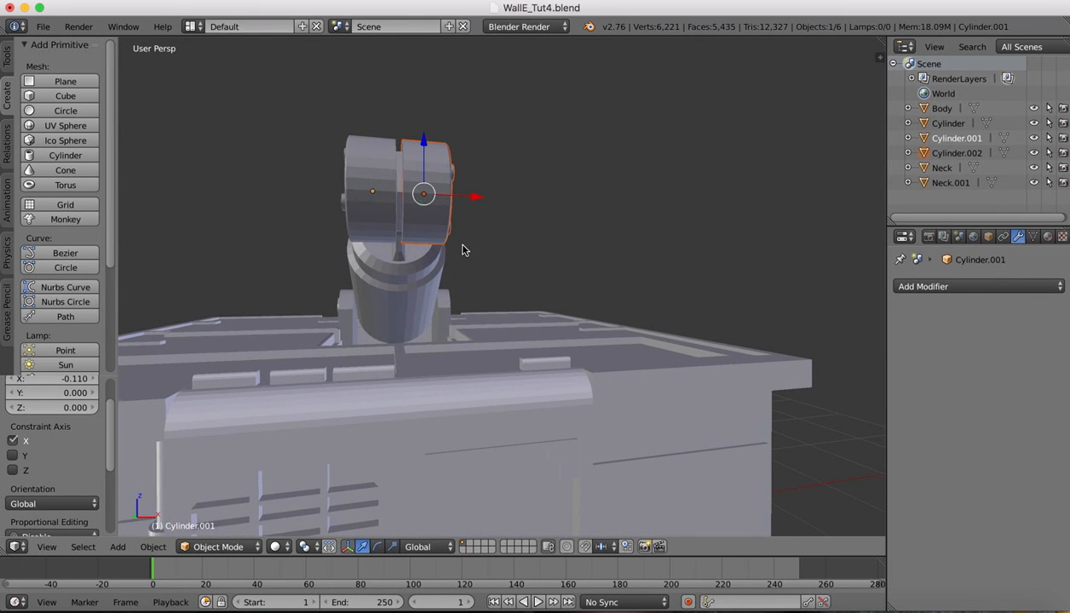
pyautogui.keyDown('ctrl'); pyautogui.scroll(5, 383, 134); pyautogui.keyUp('ctrl')
pyautogui.keyDown('shift'); pyautogui.scroll(5, 384, 135); pyautogui.keyUp('shift')
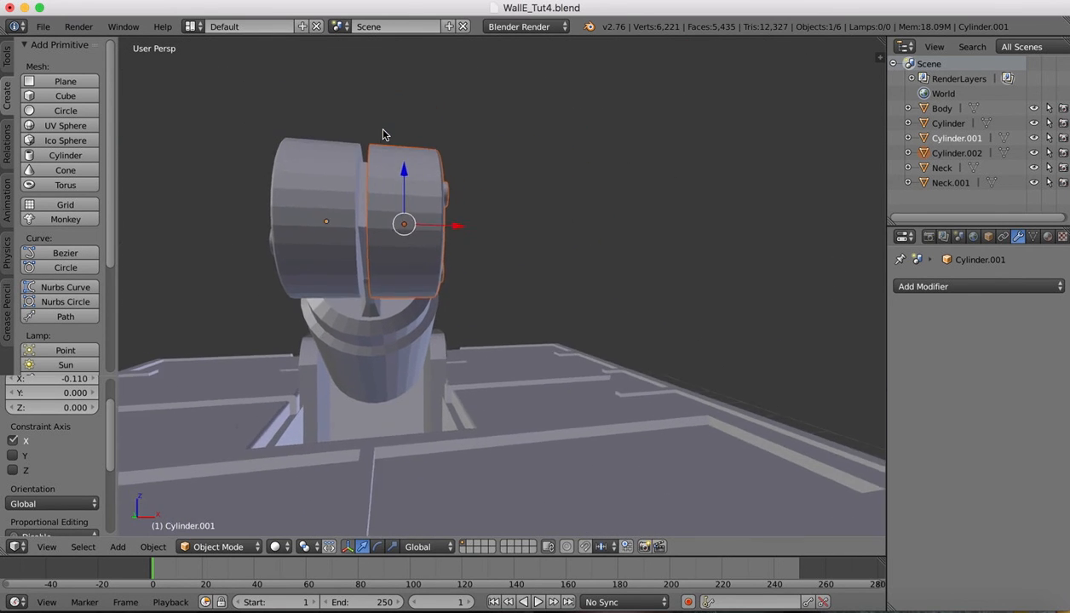
pyautogui.scroll(3, 474, 202)
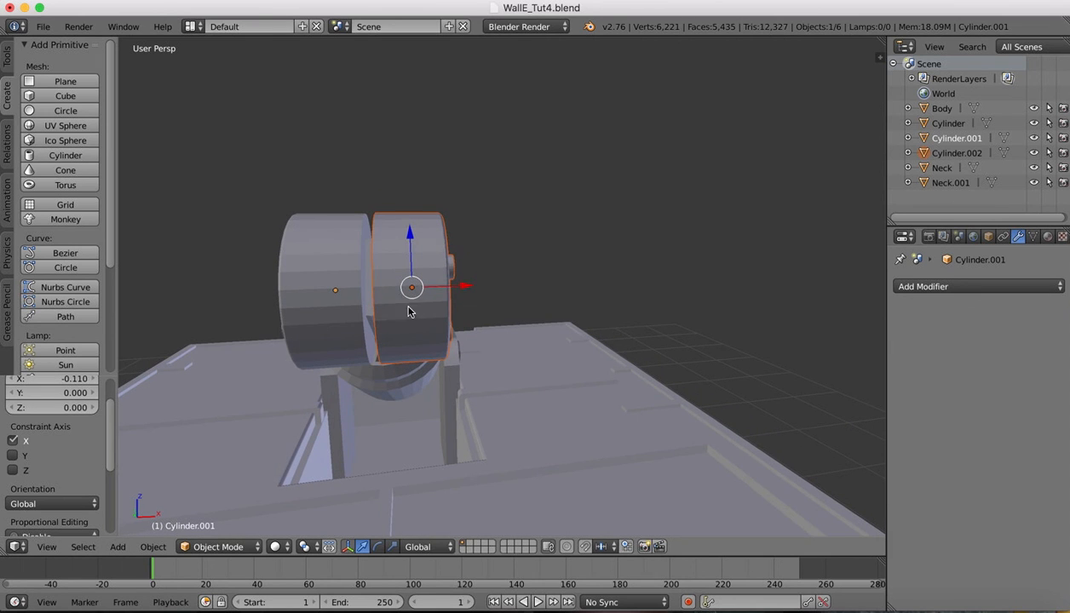
pyautogui.scroll(5, 443, 269)
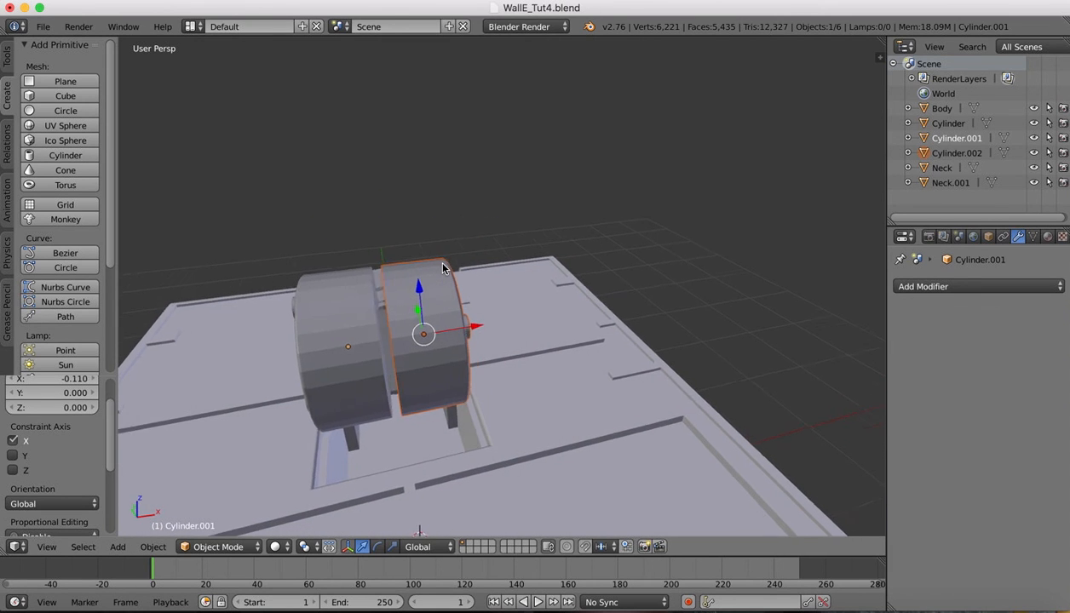
pyautogui.hscroll(-10, 442, 266)
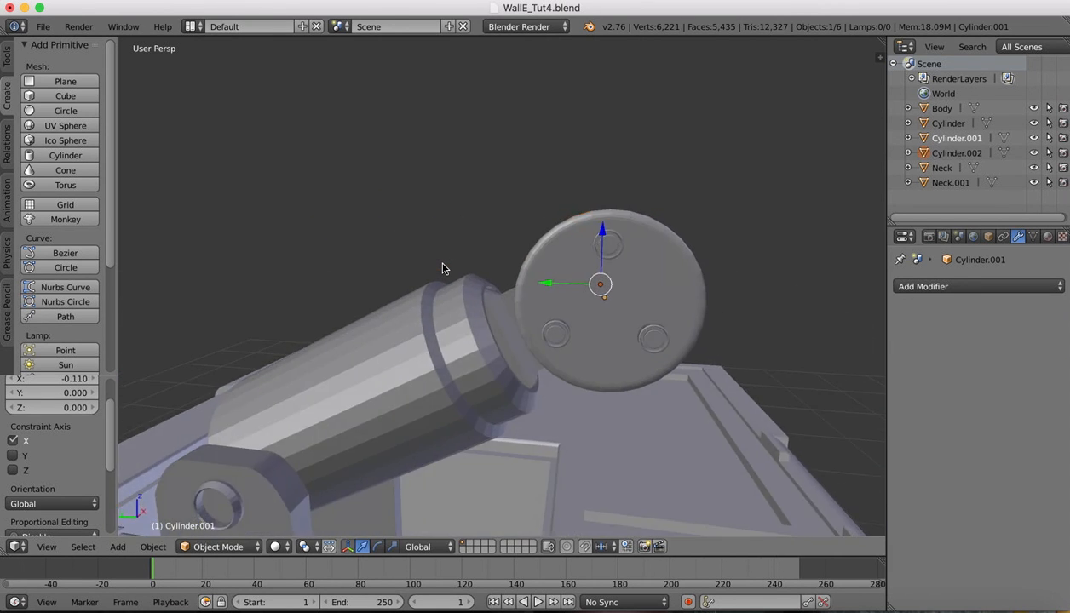
pyautogui.keyDown('ctrl'); pyautogui.scroll(-3, 439, 285); pyautogui.keyUp('ctrl')
pyautogui.keyDown('ctrl'); pyautogui.scroll(-8, 439, 285); pyautogui.keyUp('ctrl')
pyautogui.scroll(-5, 439, 285)
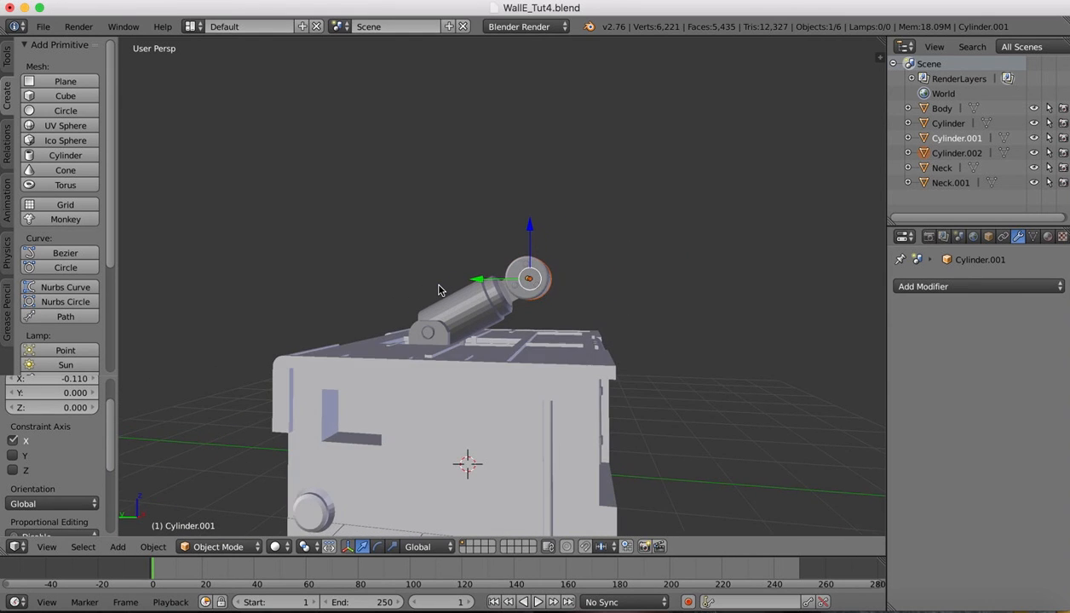
pyautogui.keyDown('ctrl'); pyautogui.scroll(-1, 438, 289); pyautogui.keyUp('ctrl')
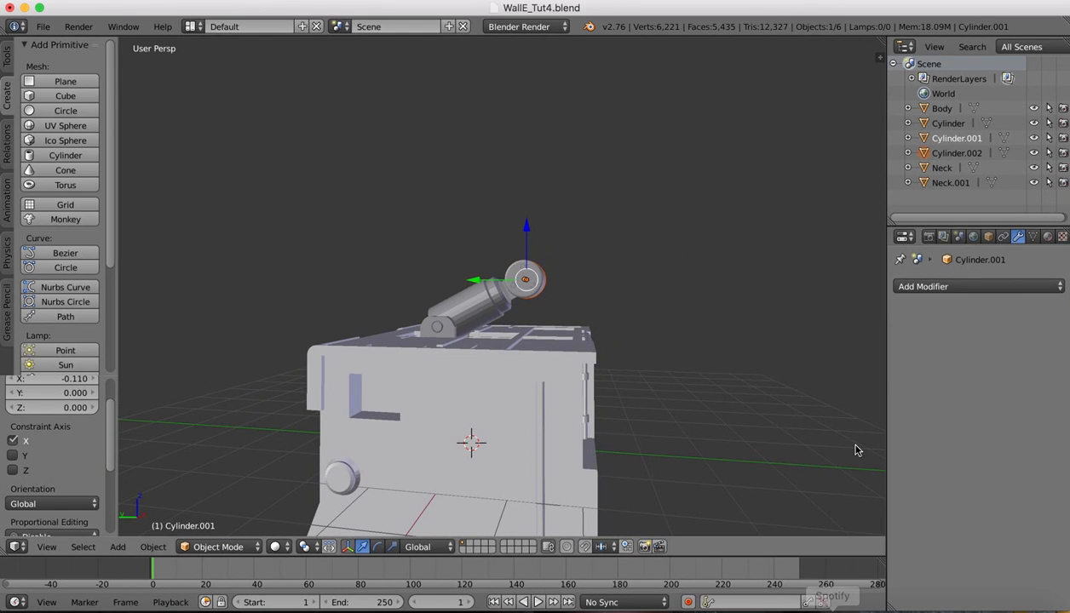
pyautogui.moveTo(832, 611)
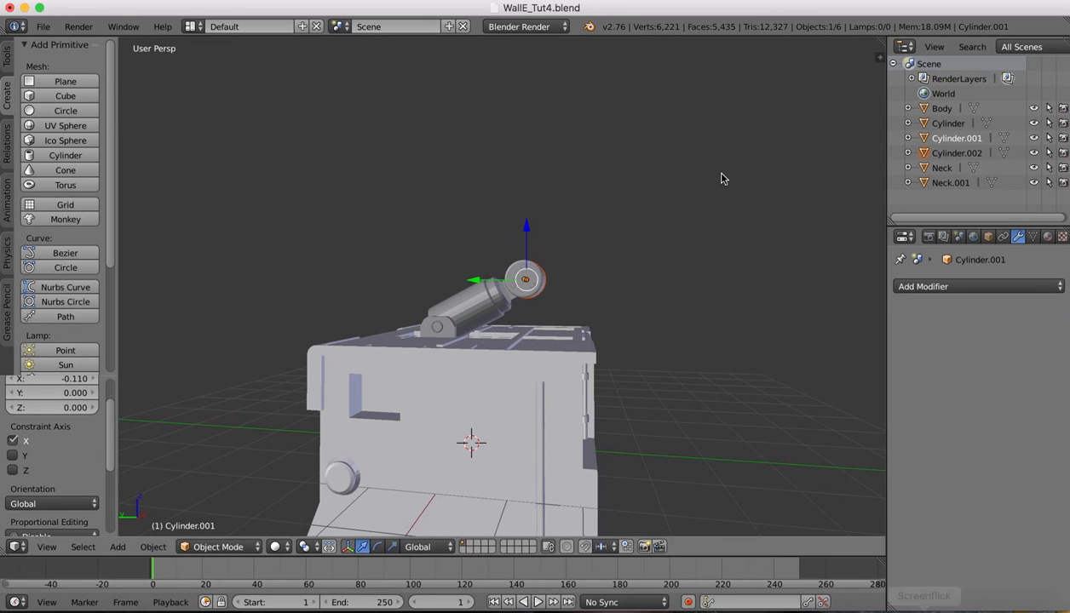
pyautogui.click(888, 603)
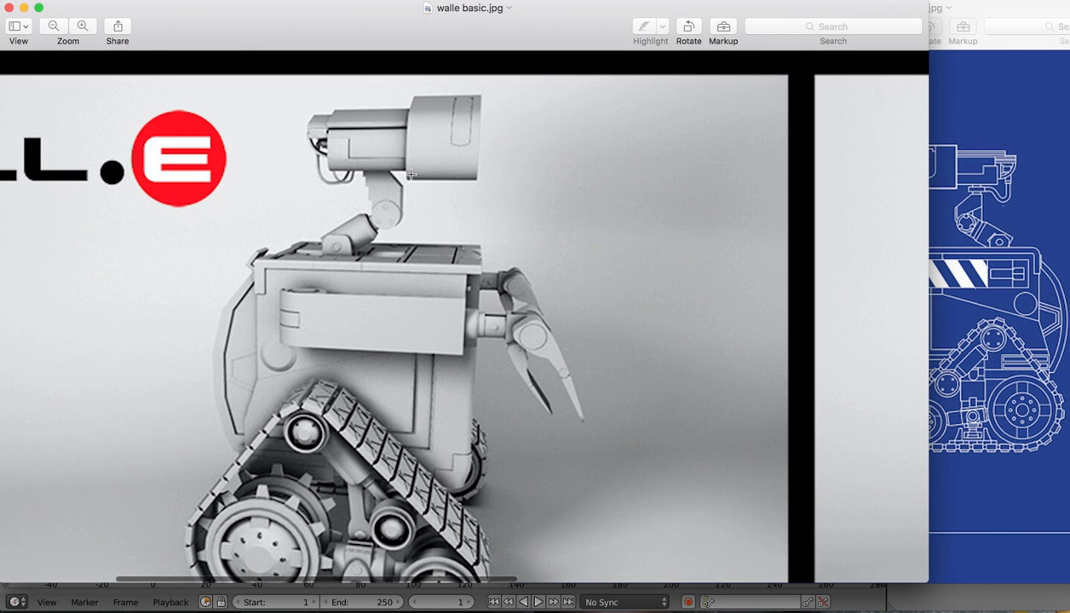
pyautogui.hscroll(15, 510, 192)
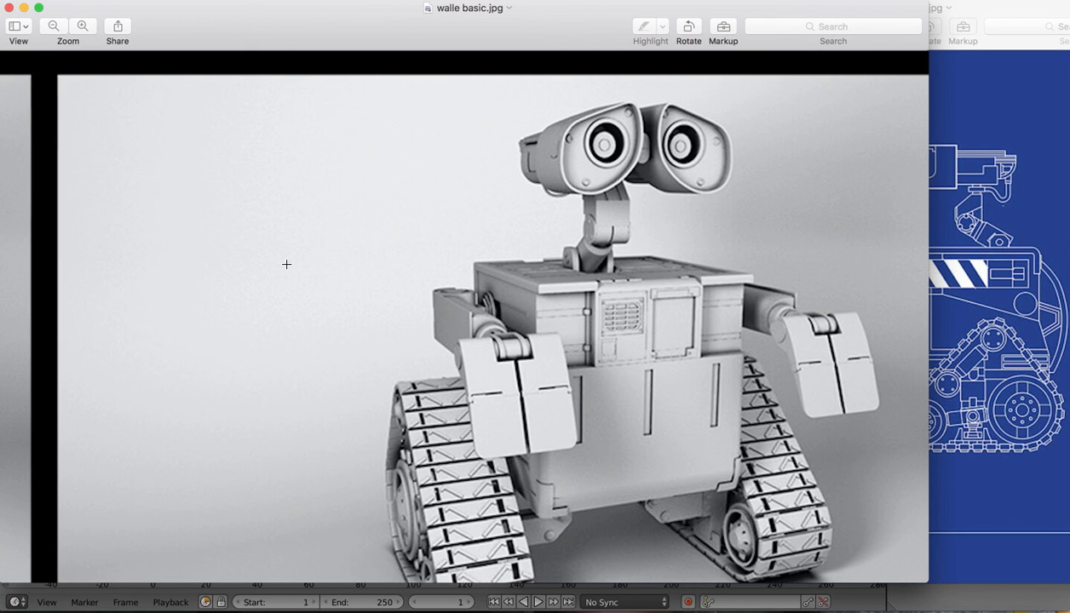
pyautogui.scroll(-1, 286, 264)
pyautogui.hscroll(-15, 286, 264)
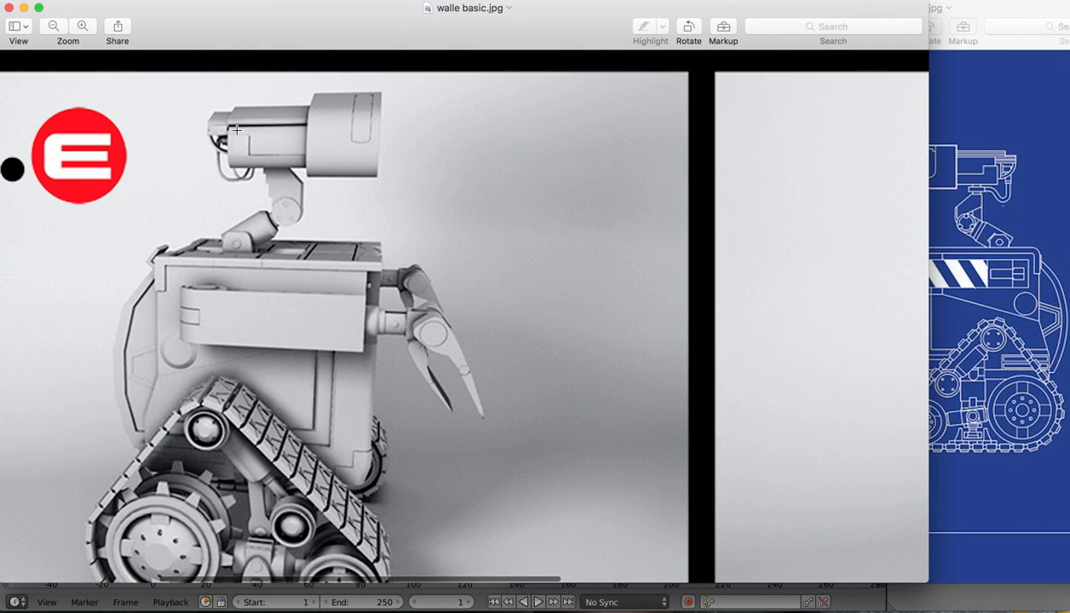
pyautogui.scroll(-10, 434, 254)
pyautogui.hscroll(-4, 433, 254)
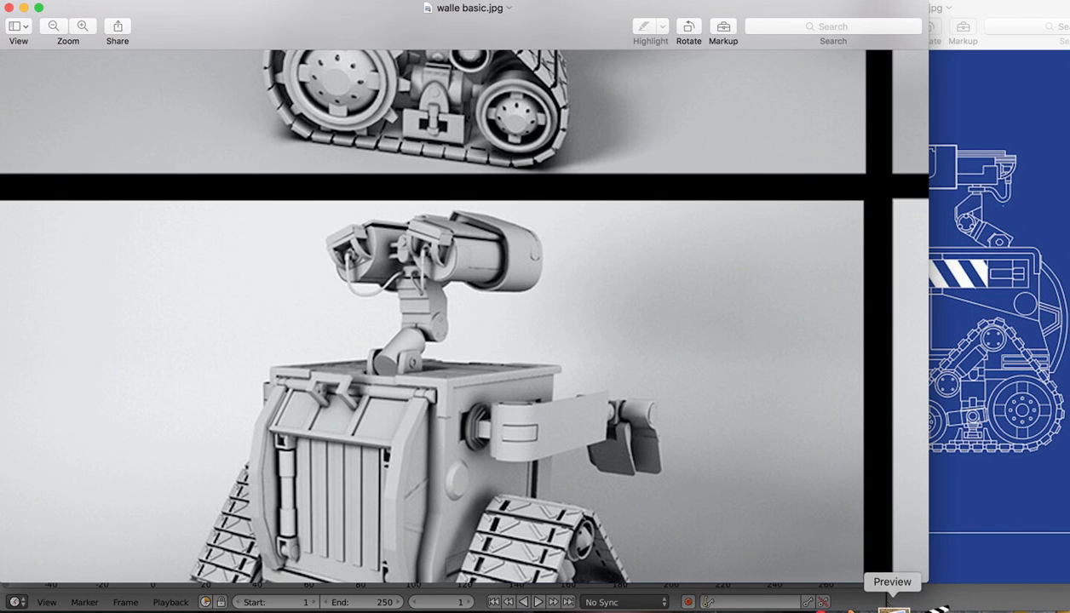
pyautogui.click(862, 606)
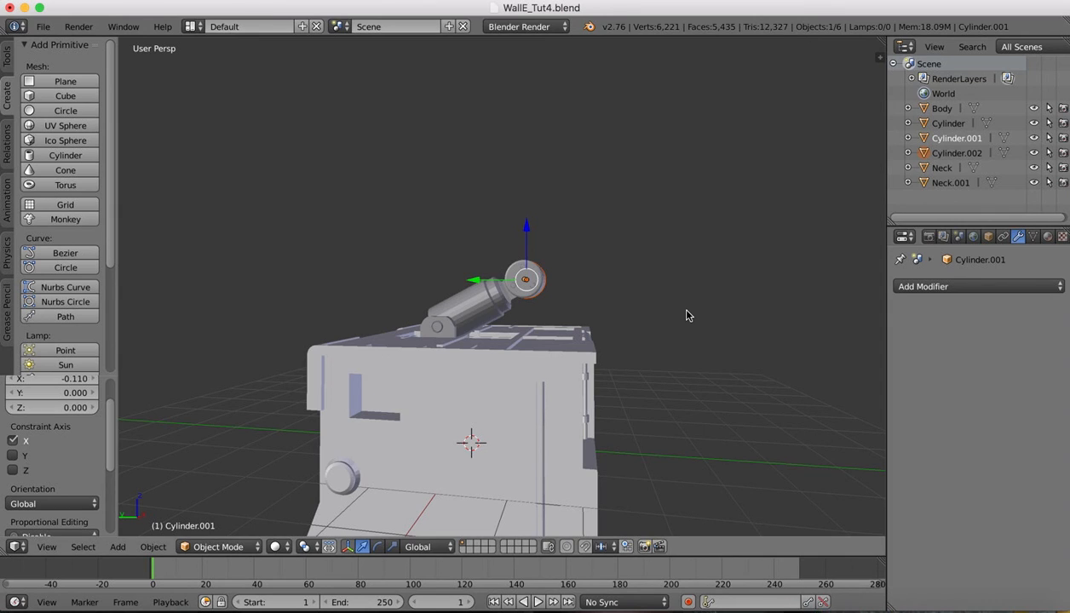
pyautogui.scroll(-5, 686, 311)
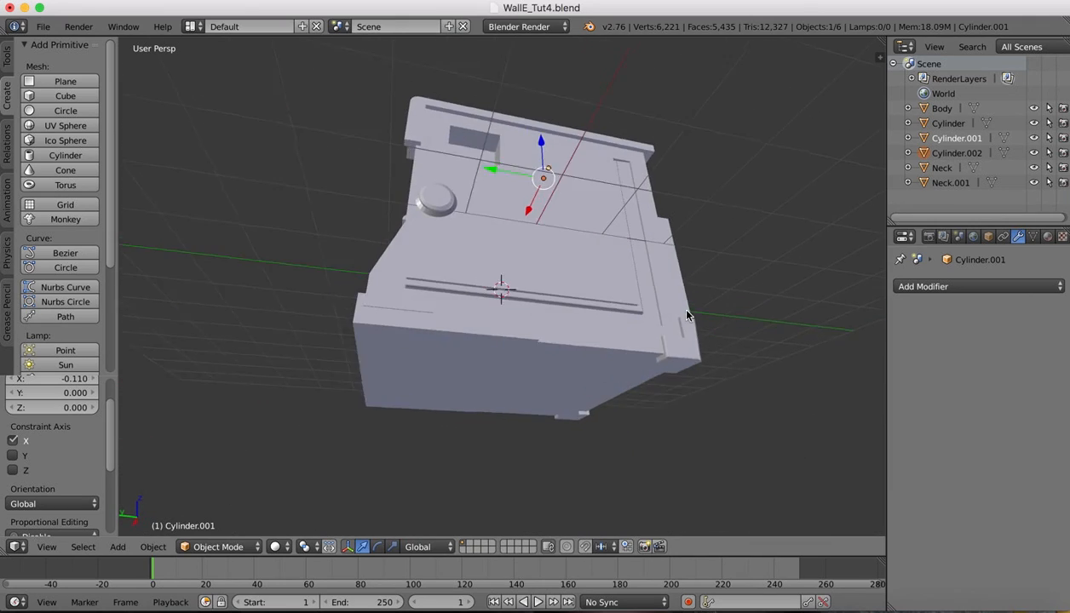
pyautogui.scroll(8, 686, 311)
pyautogui.hscroll(10, 686, 311)
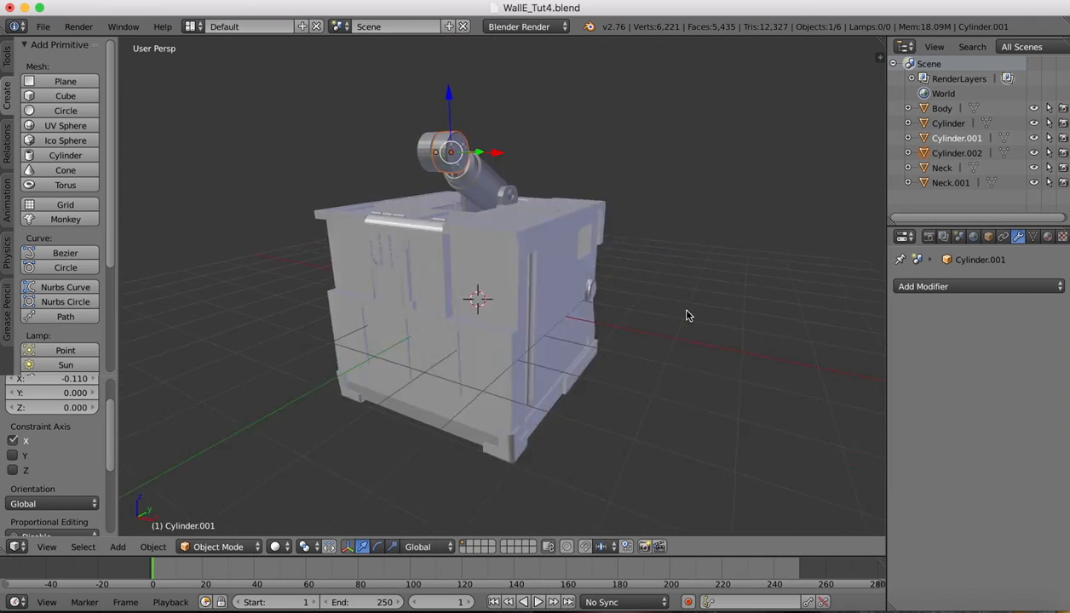
pyautogui.hscroll(-5, 686, 311)
pyautogui.hscroll(-10, 688, 315)
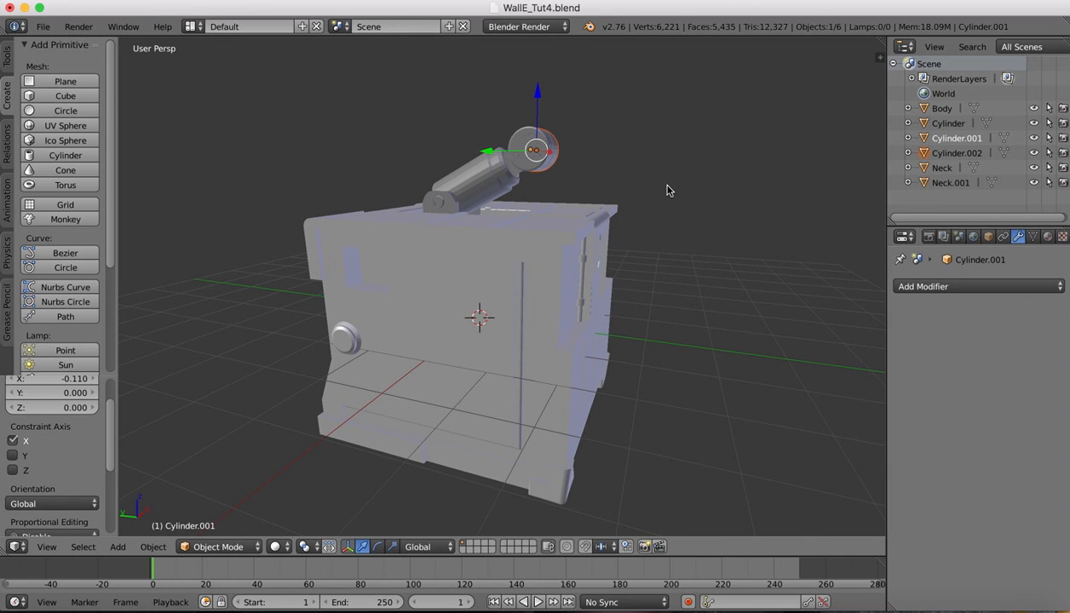
pyautogui.hscroll(-15, 667, 191)
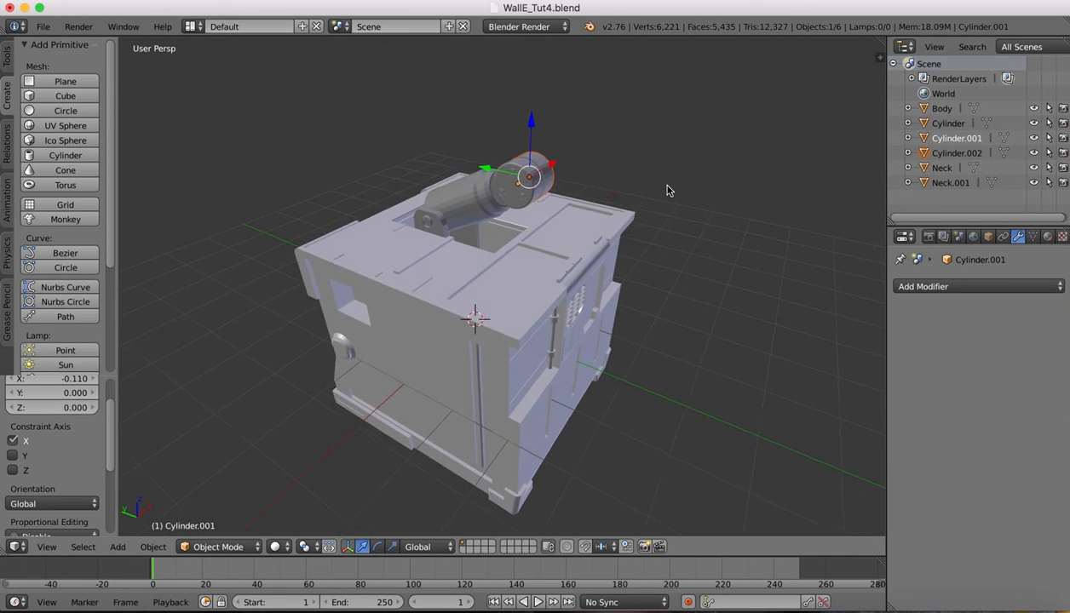
pyautogui.hscroll(-15, 667, 190)
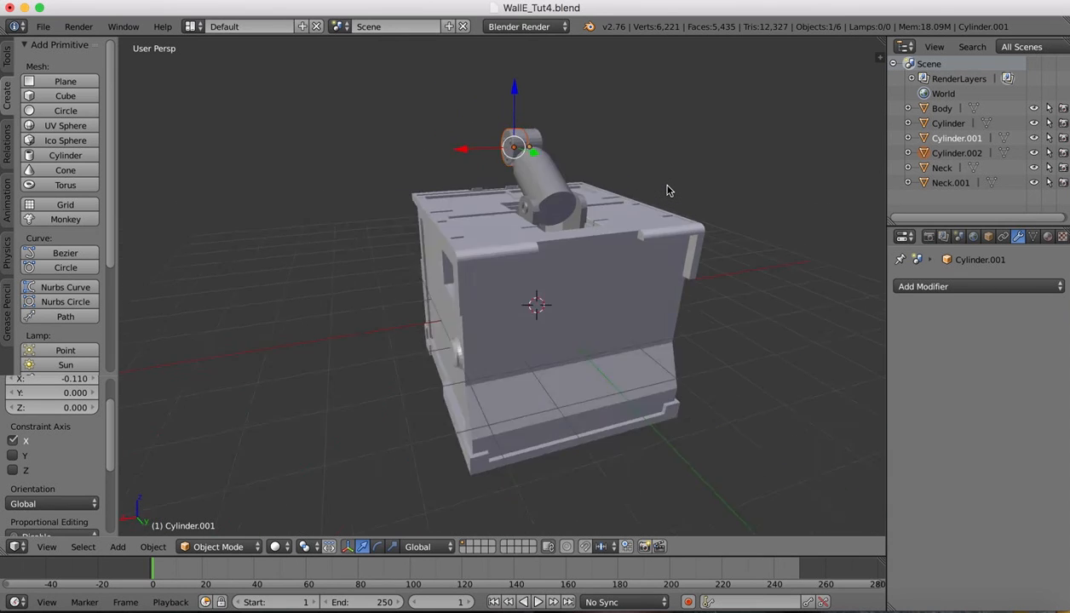